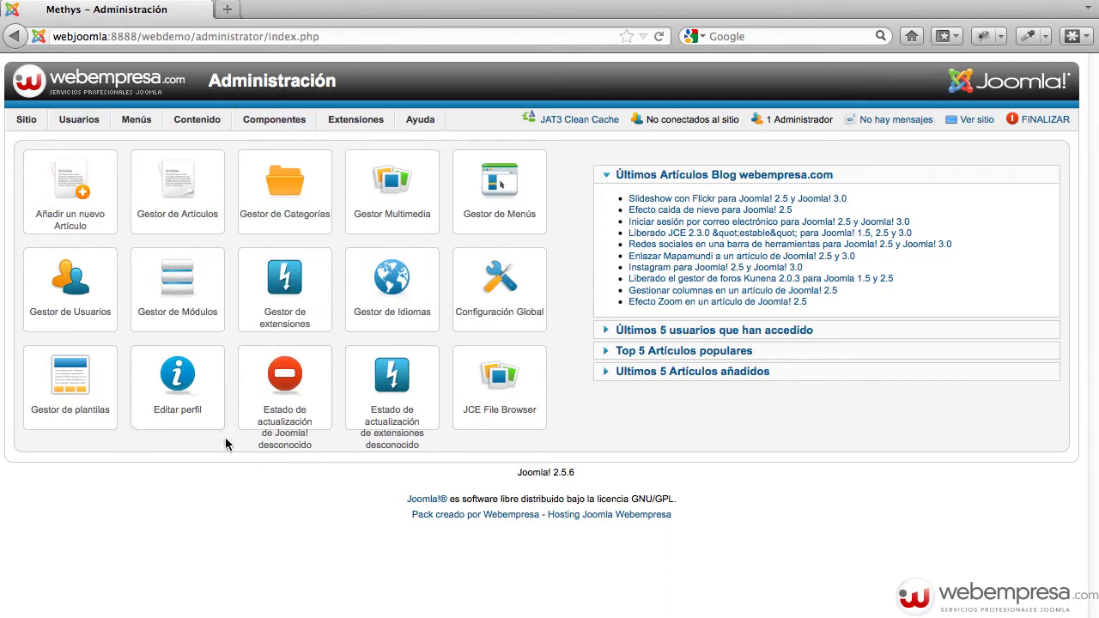
Open a new Firefox tab and load the hosting domain's address
left_click(224, 11)
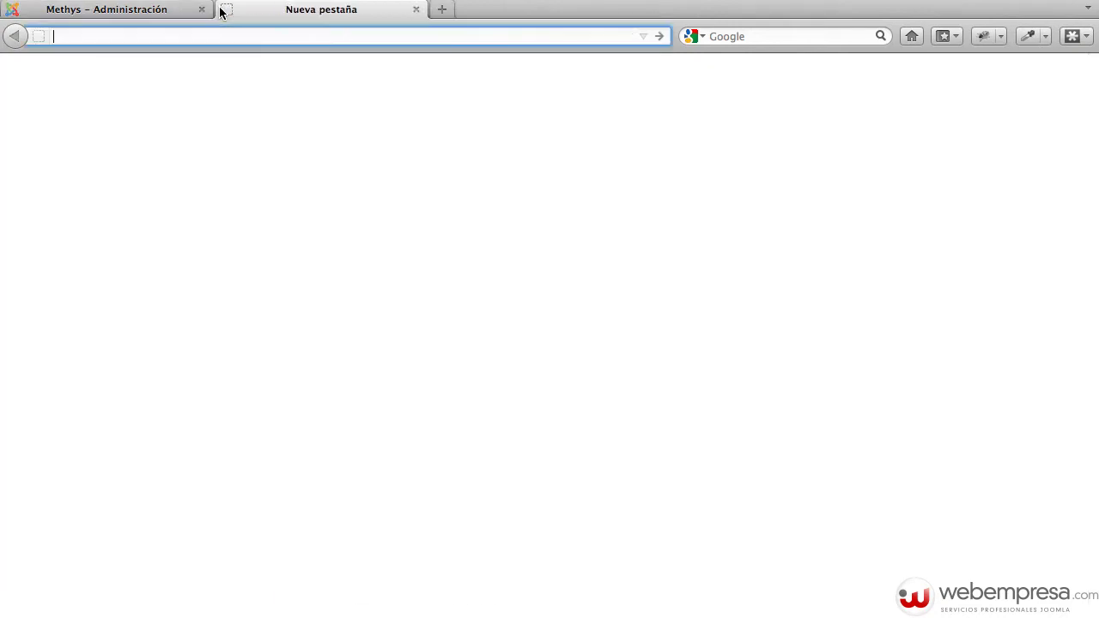
left_click(1098, 550)
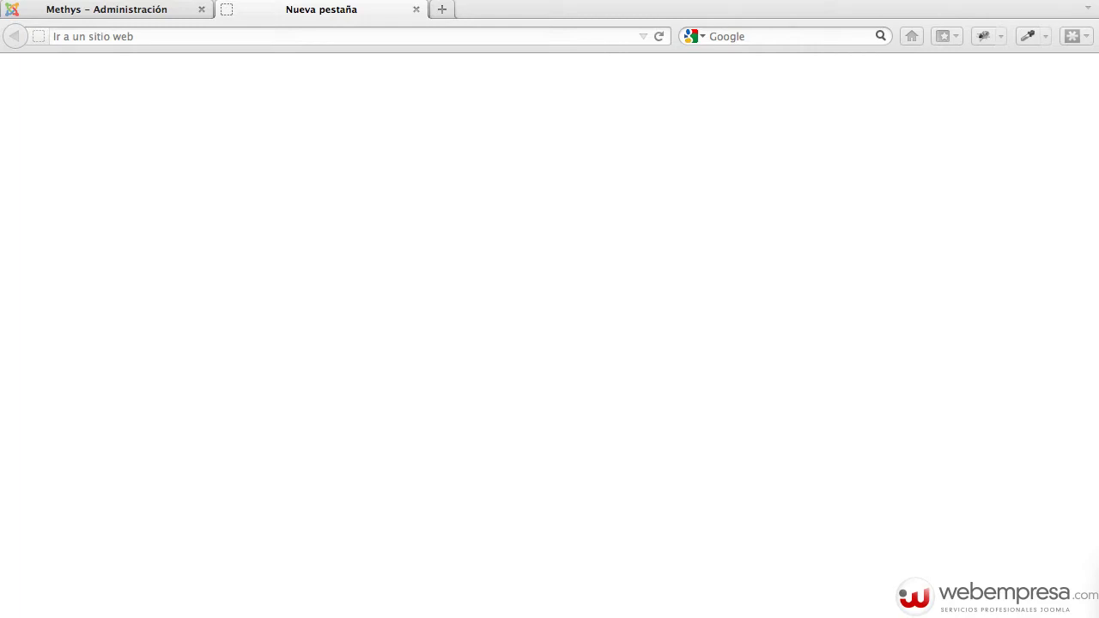
left_click(552, 338)
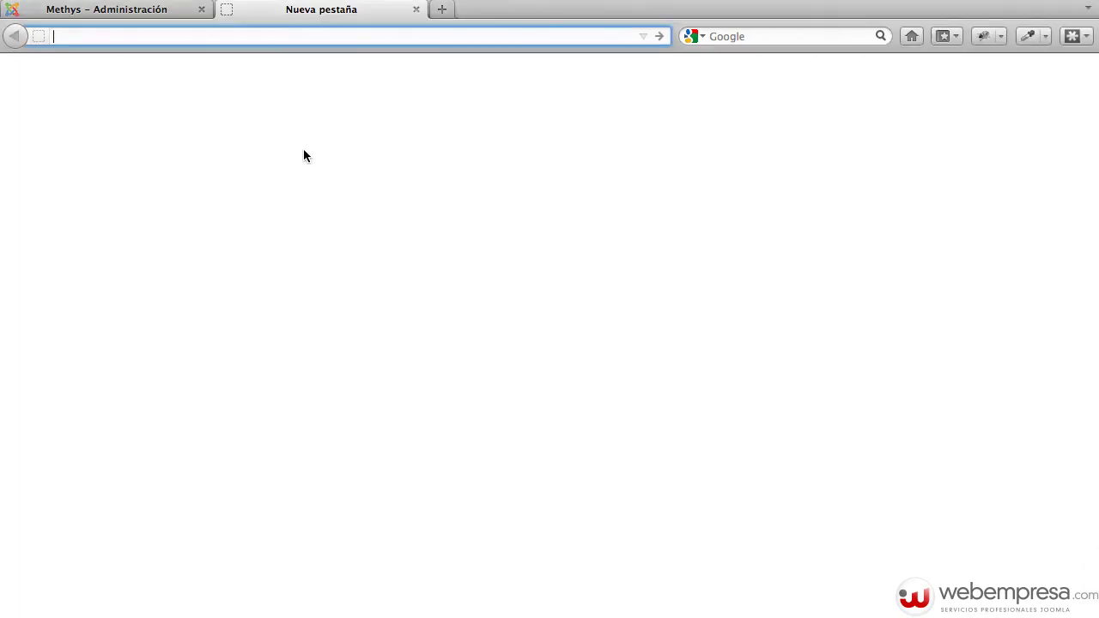
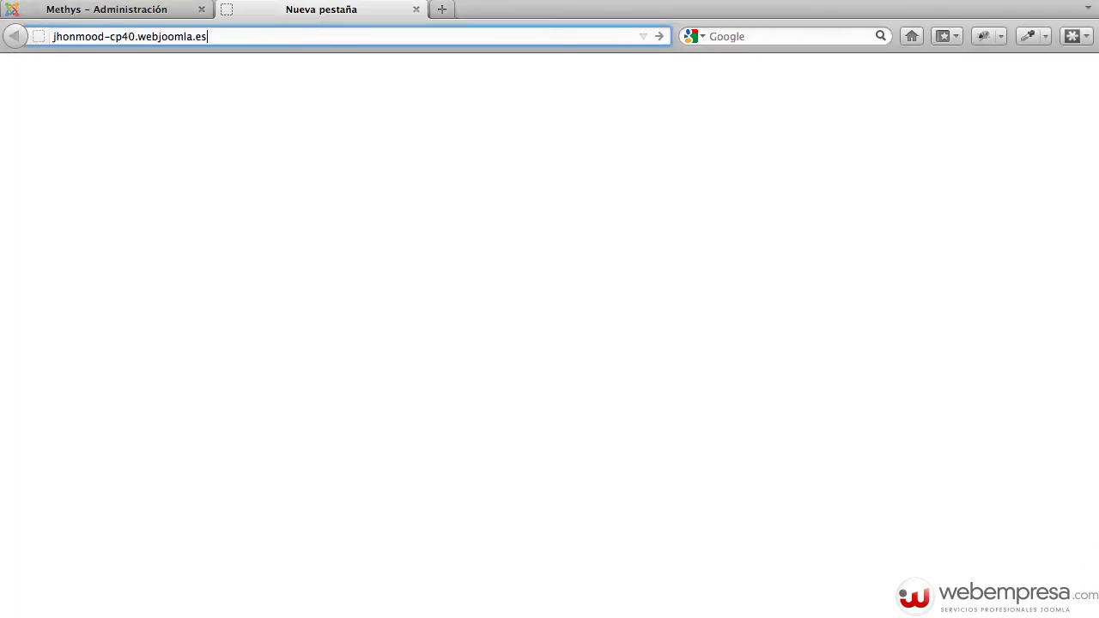
key("Return")
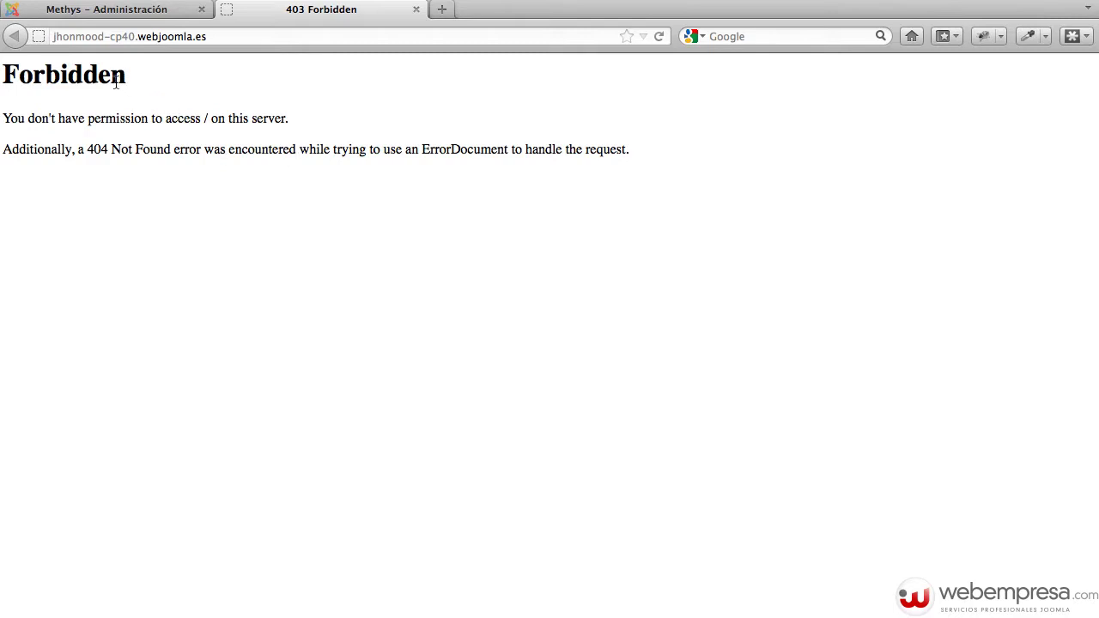
Append /cpanel to the site address to go to the cPanel page on port 2083
left_click(225, 37)
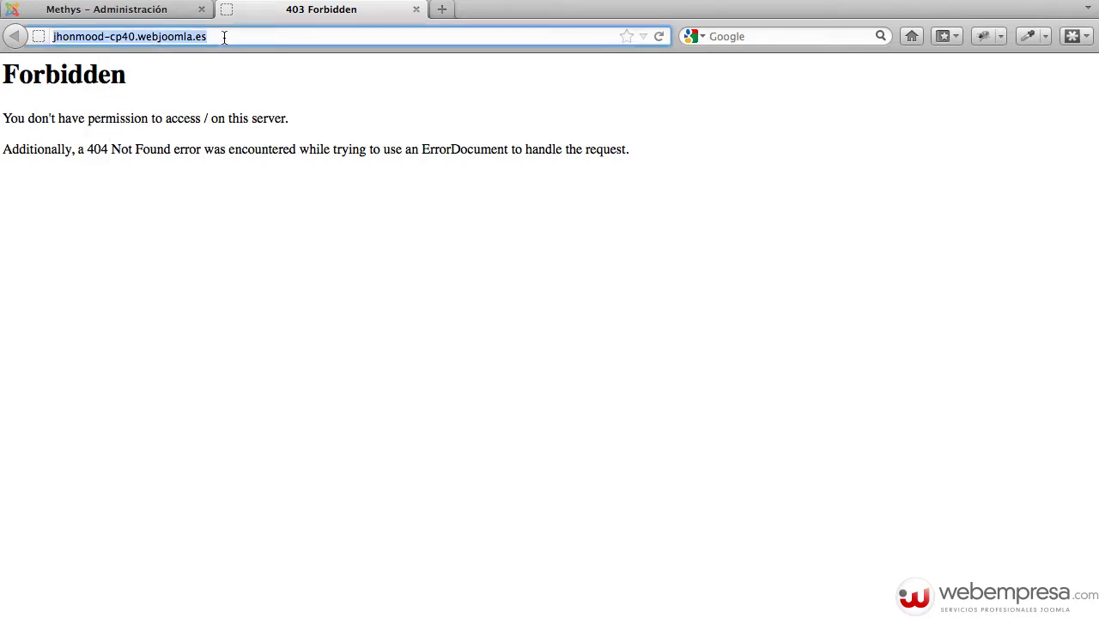
left_click(233, 37)
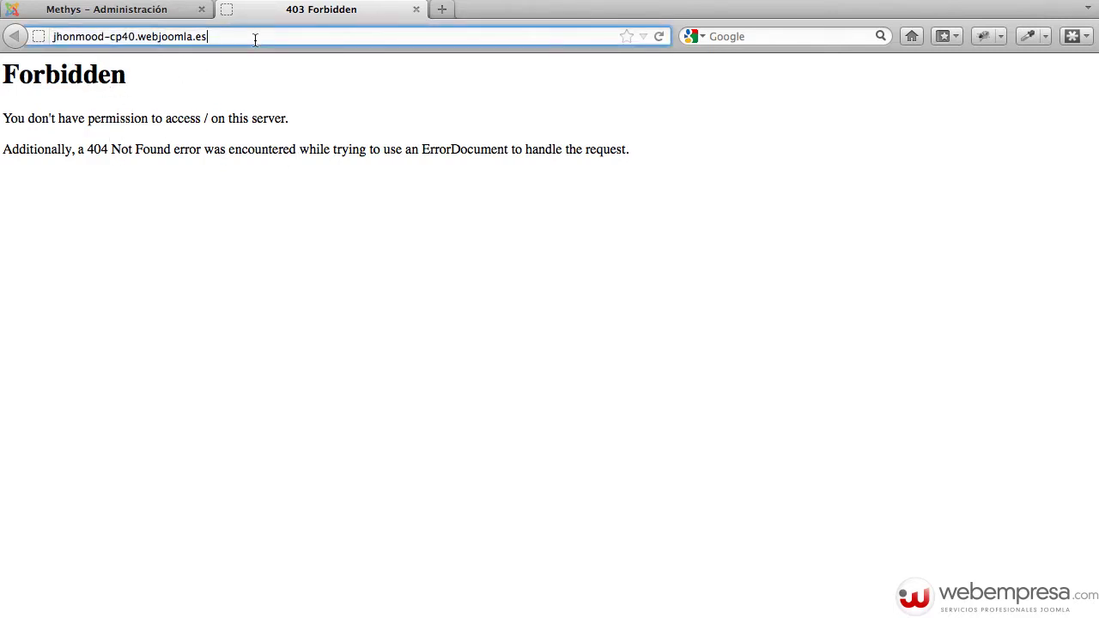
type("/cpanel")
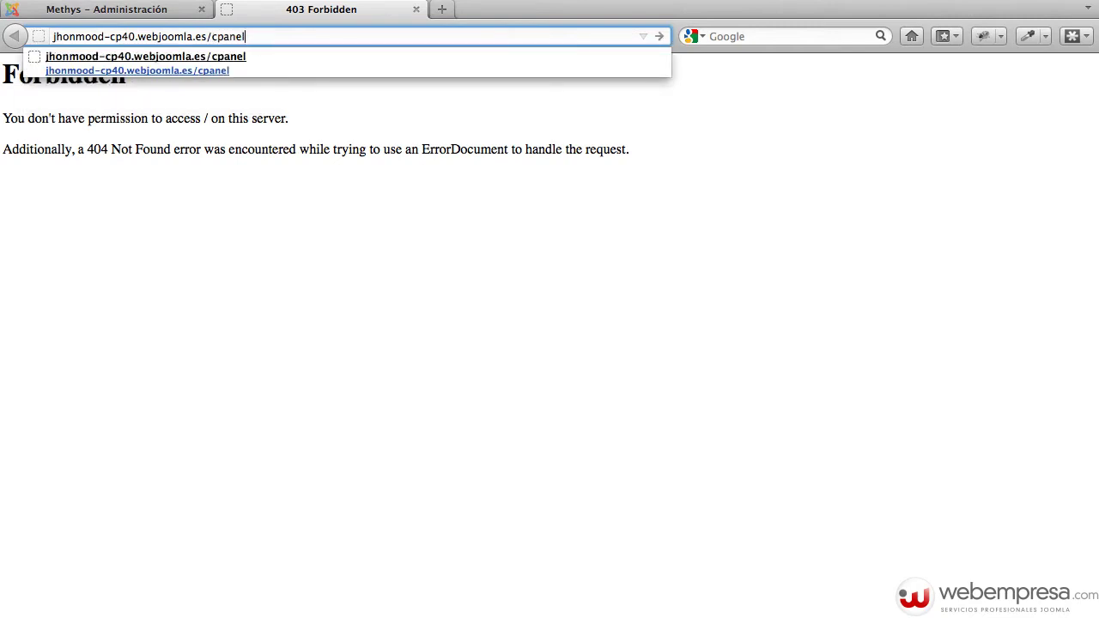
key("Return")
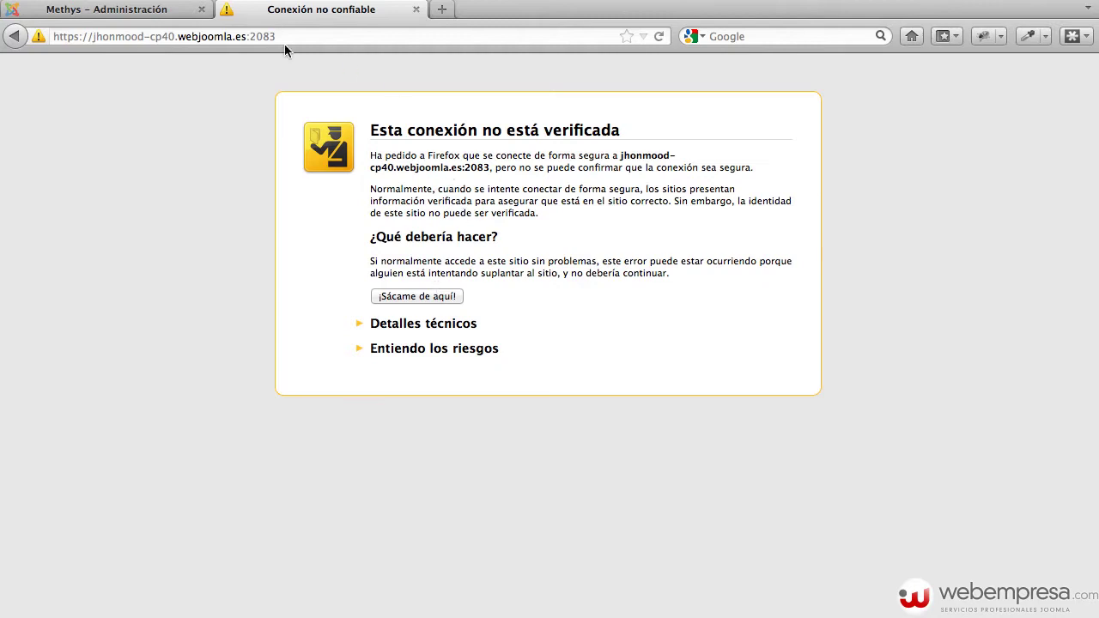
Add and confirm a permanent security exception for the server's certificate
left_click(433, 351)
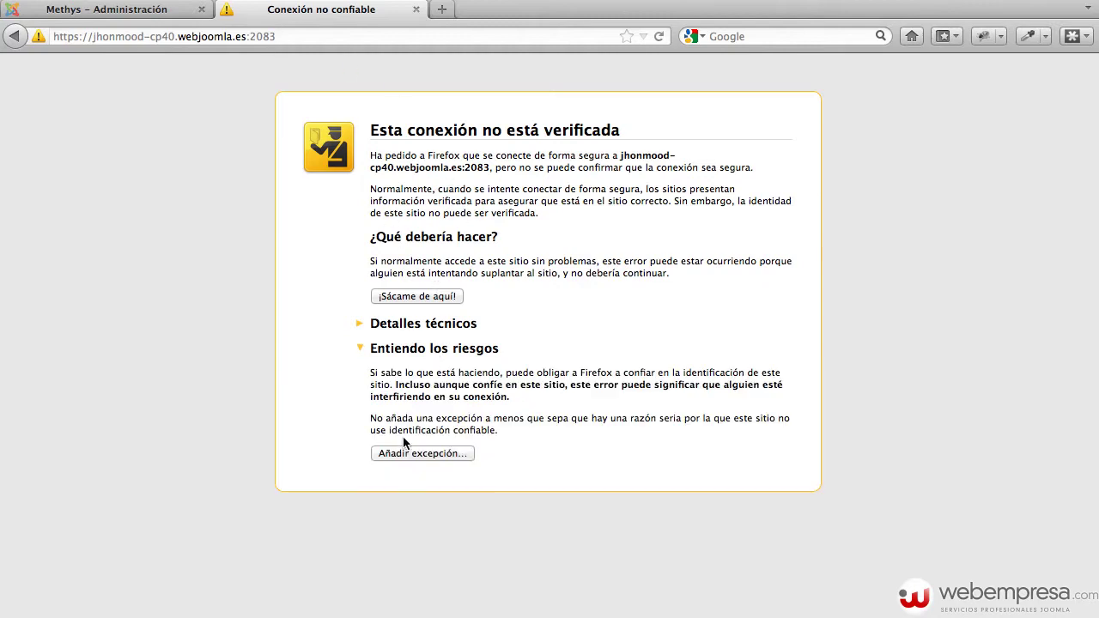
left_click(391, 455)
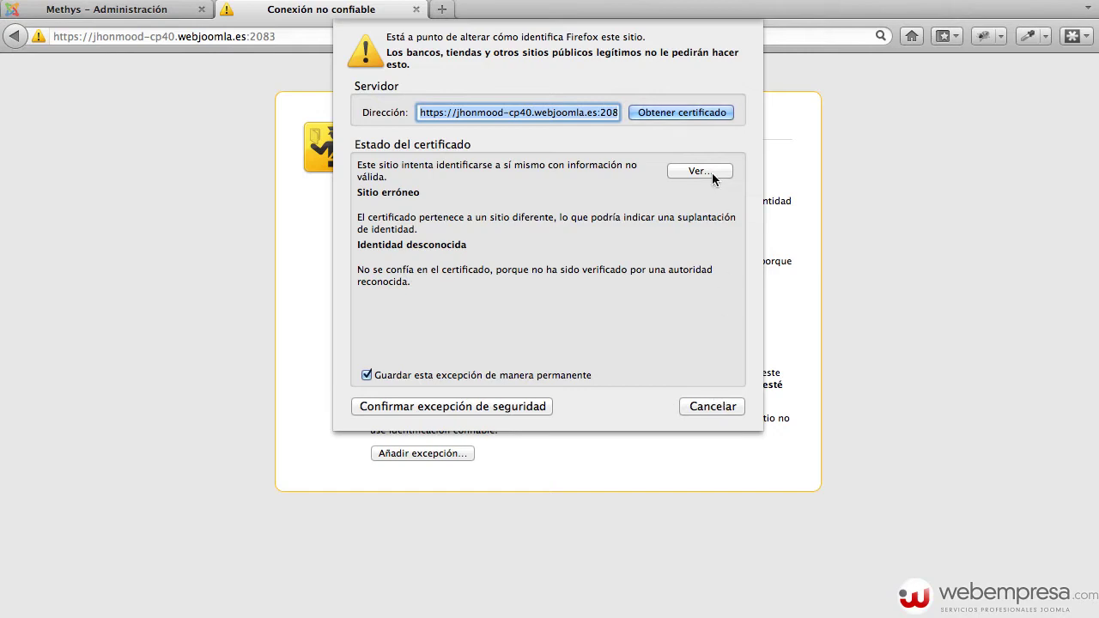
left_click(453, 406)
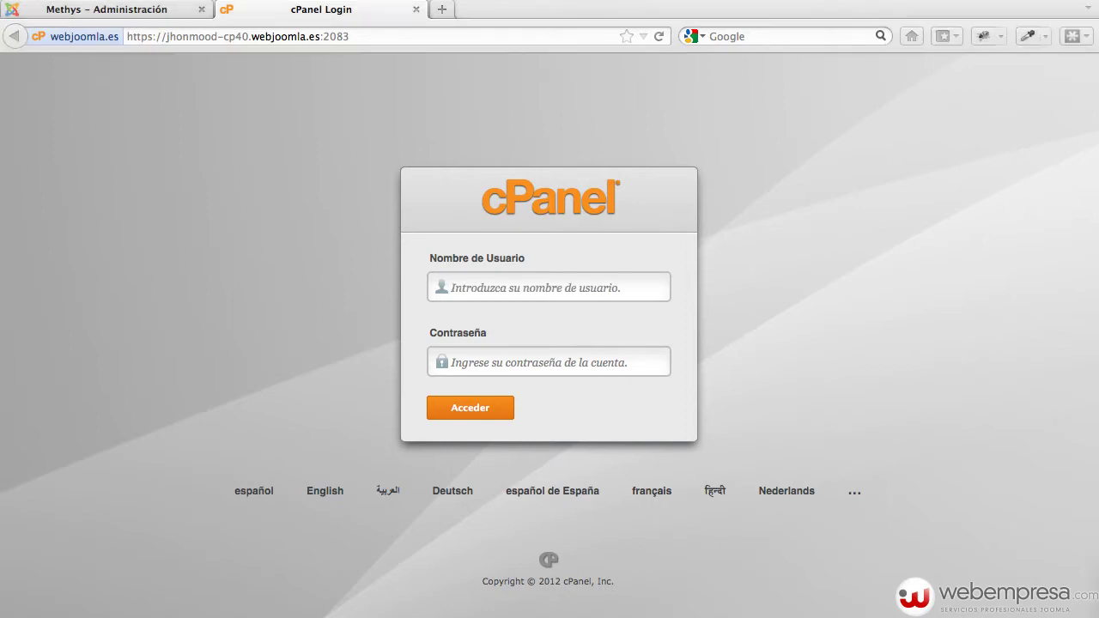
Sign in to cPanel with the account username and the pasted password
left_click(474, 290)
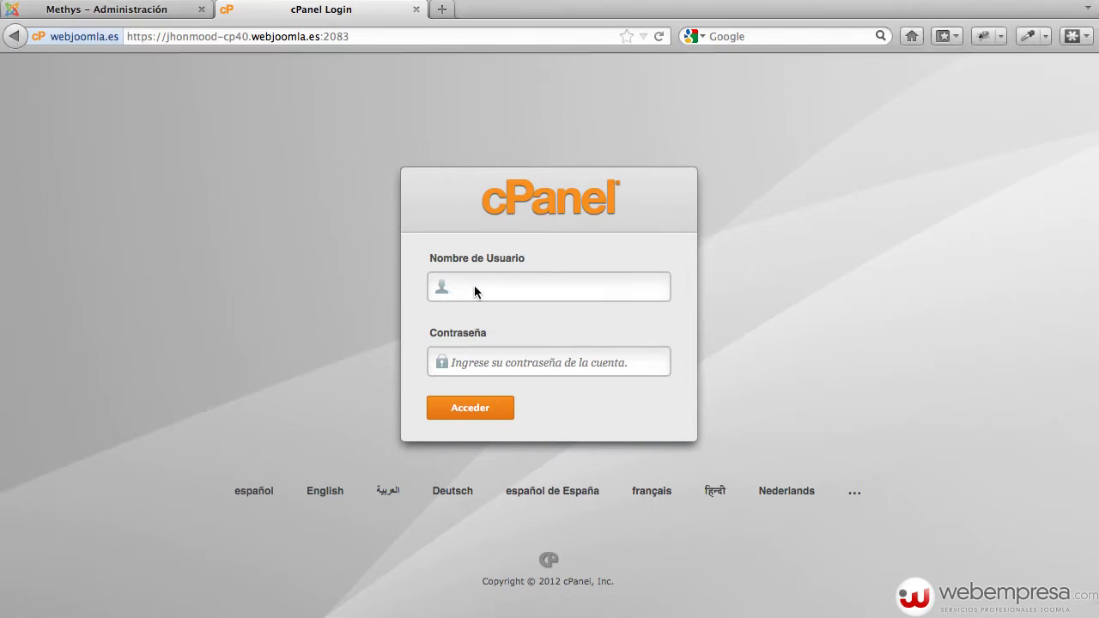
key("Tab")
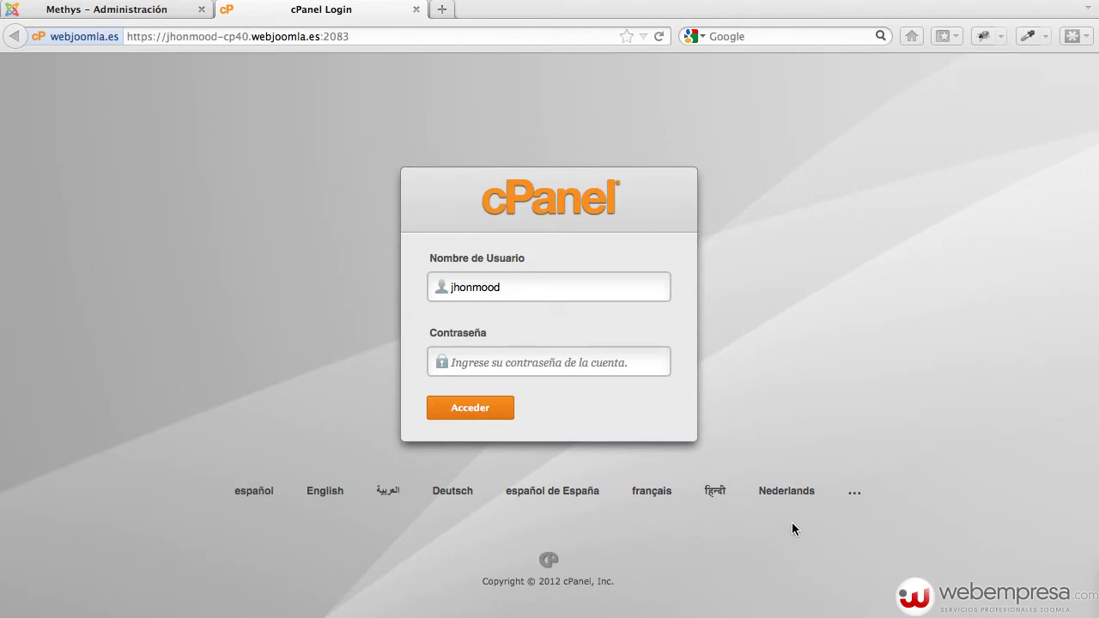
left_click(578, 355)
key("super+v")
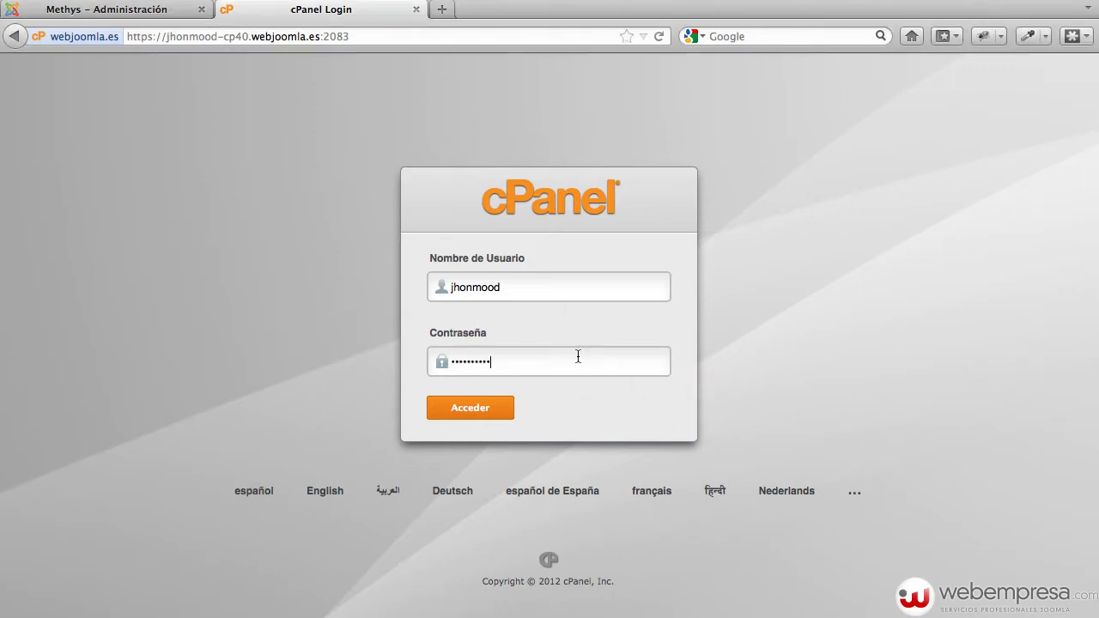
left_click(460, 410)
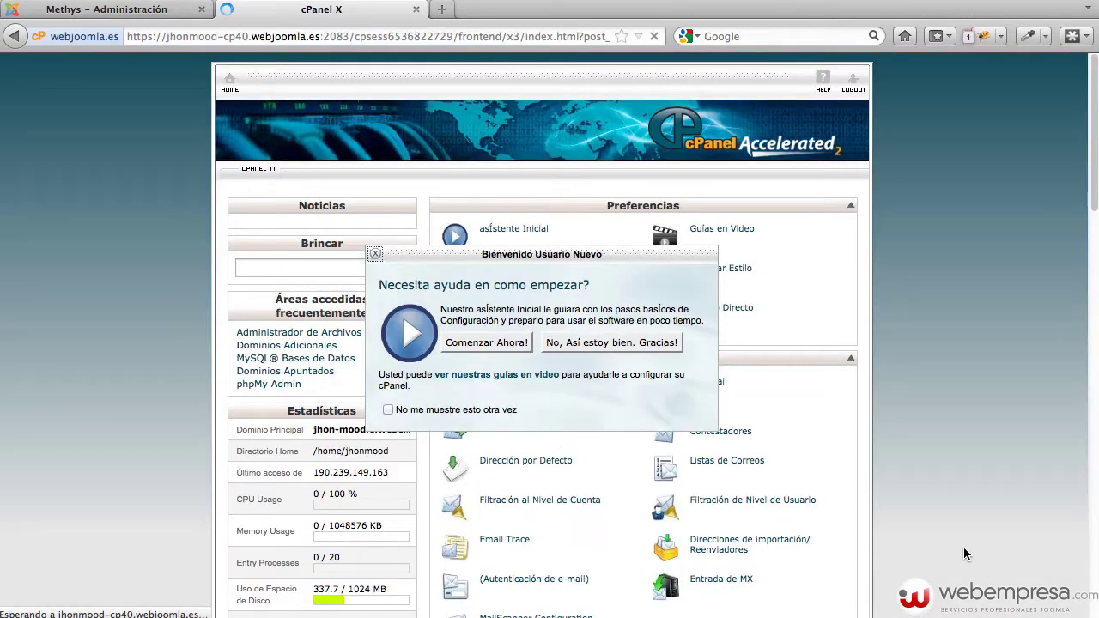
Close the welcome dialog and launch Installatron Applications Installer from Software / Servicios
left_click(374, 256)
scroll(888, 358, "down", 5)
scroll(885, 352, "down", 15)
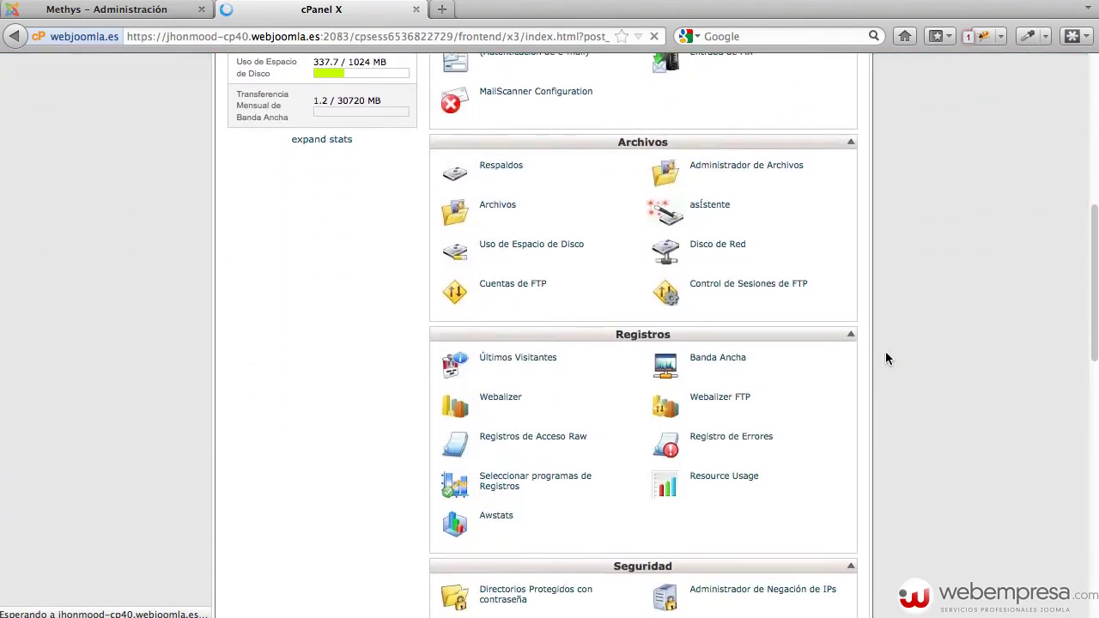
scroll(885, 355, "down", 5)
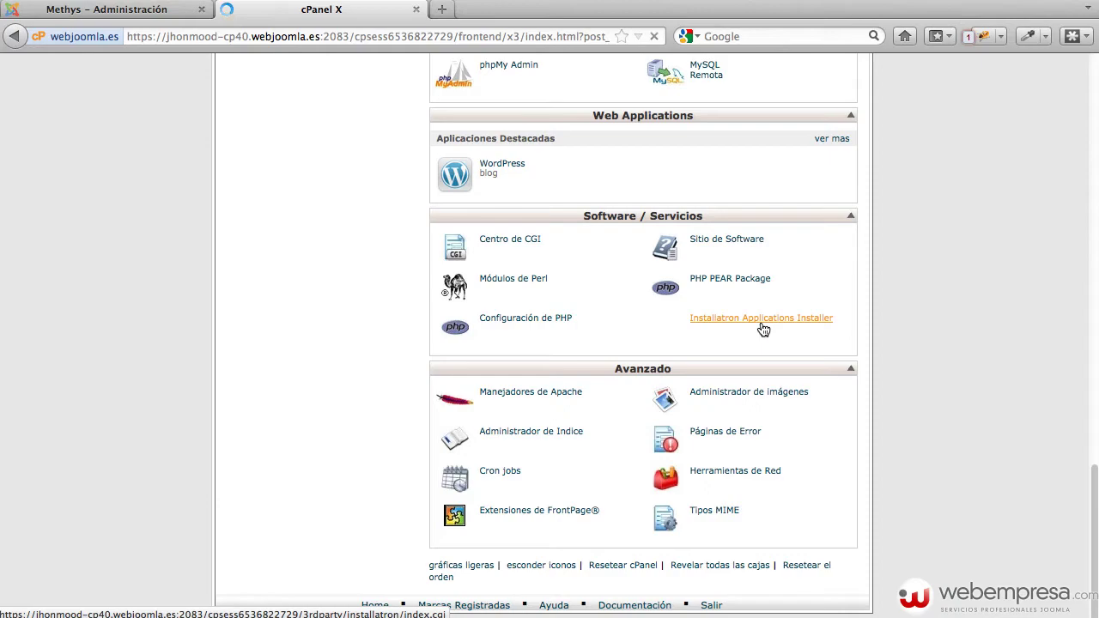
left_click(763, 327)
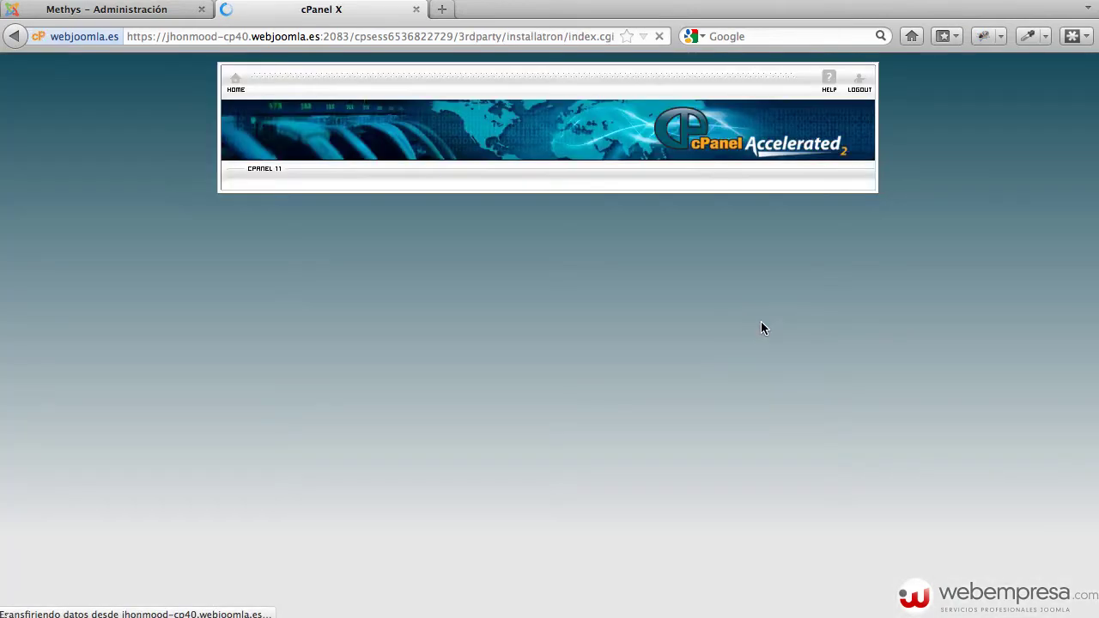
Open the Pack Joomla Webempresa 2.5 application page in Installatron
scroll(908, 362, "down", 4)
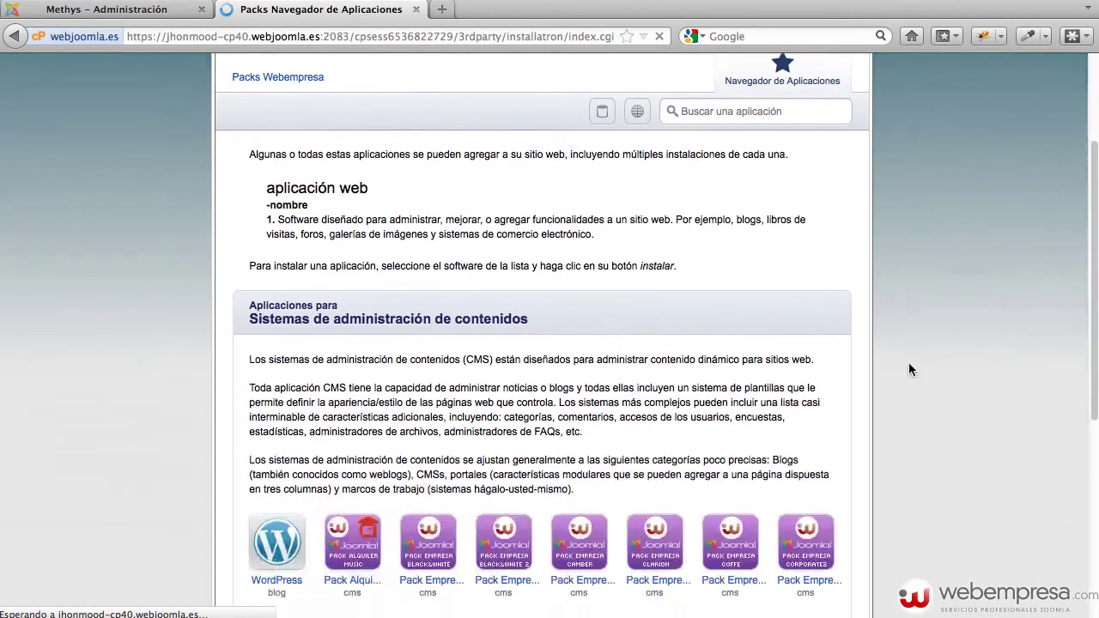
scroll(908, 369, "down", 6)
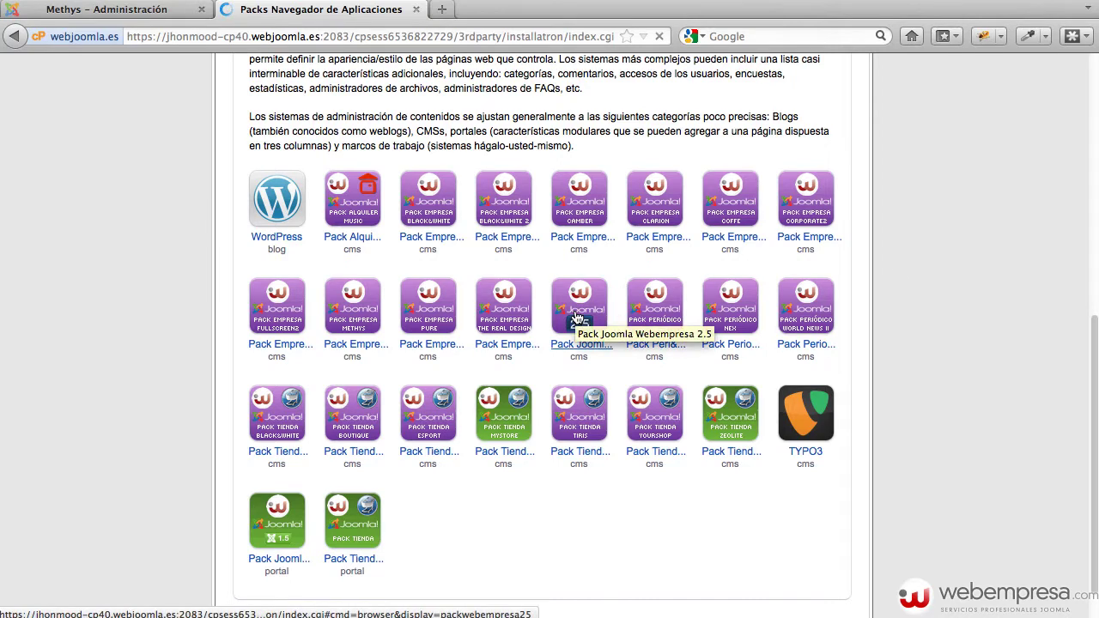
left_click(577, 319)
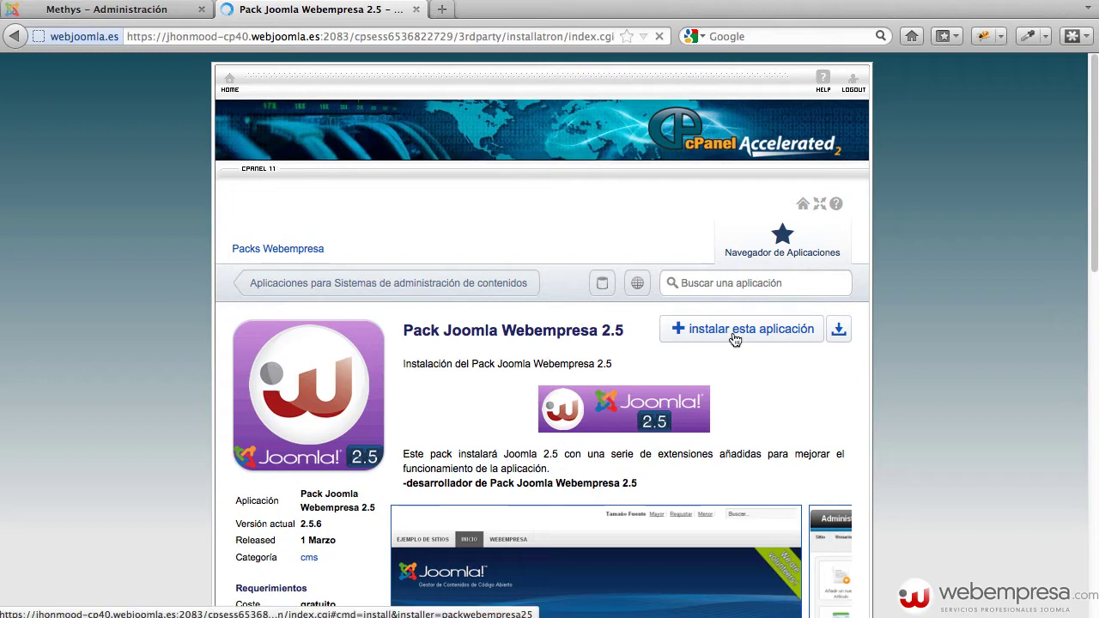
scroll(730, 341, "down", 3)
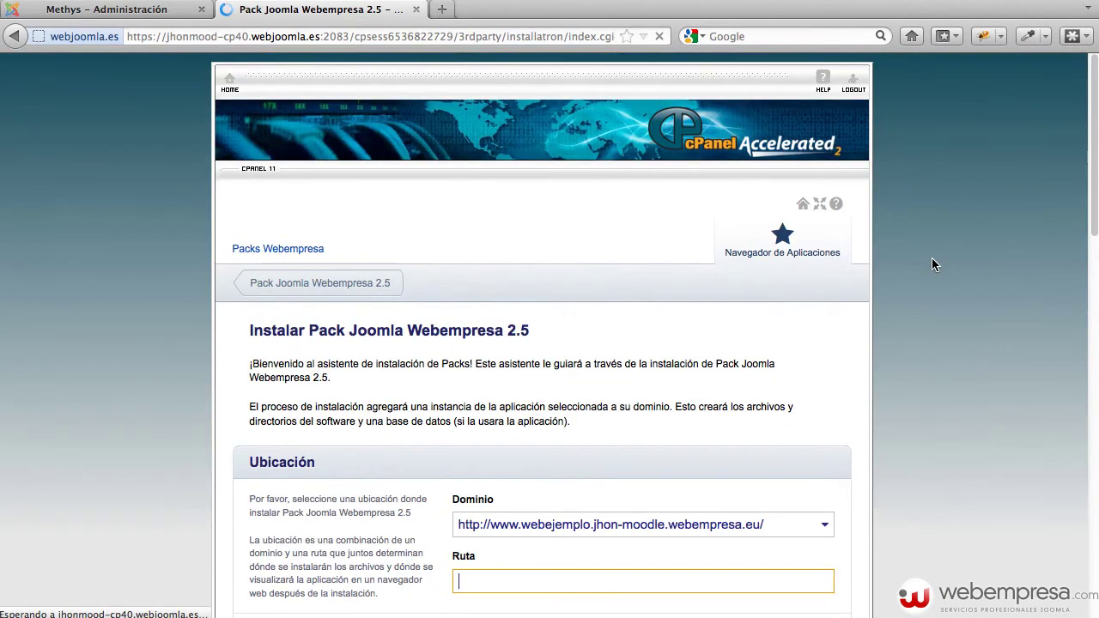
scroll(673, 360, "down", 2)
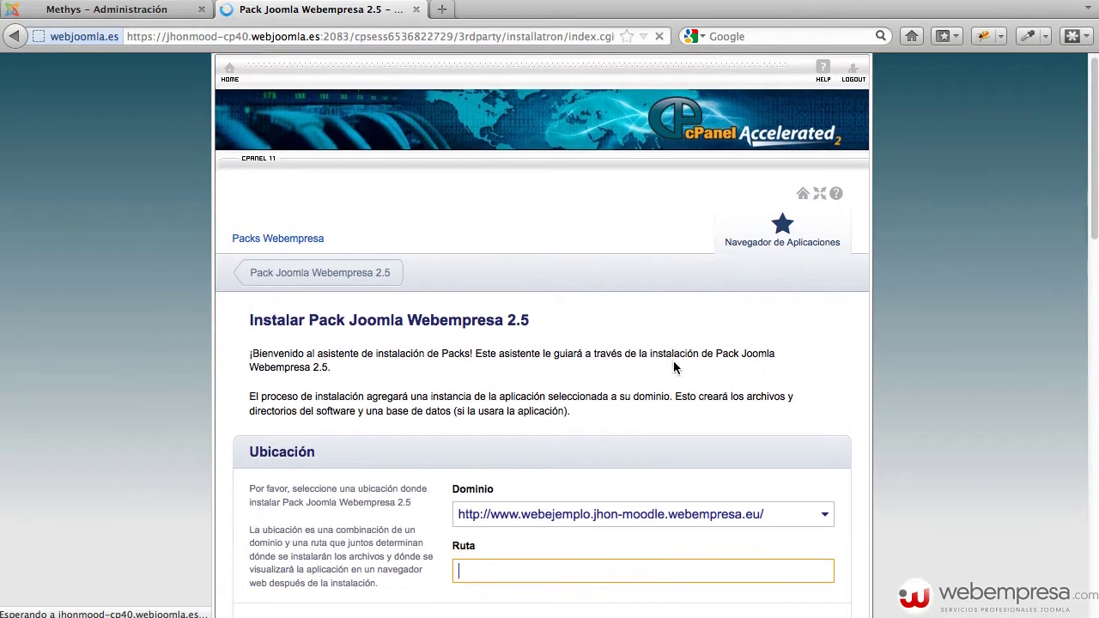
scroll(673, 380, "down", 3)
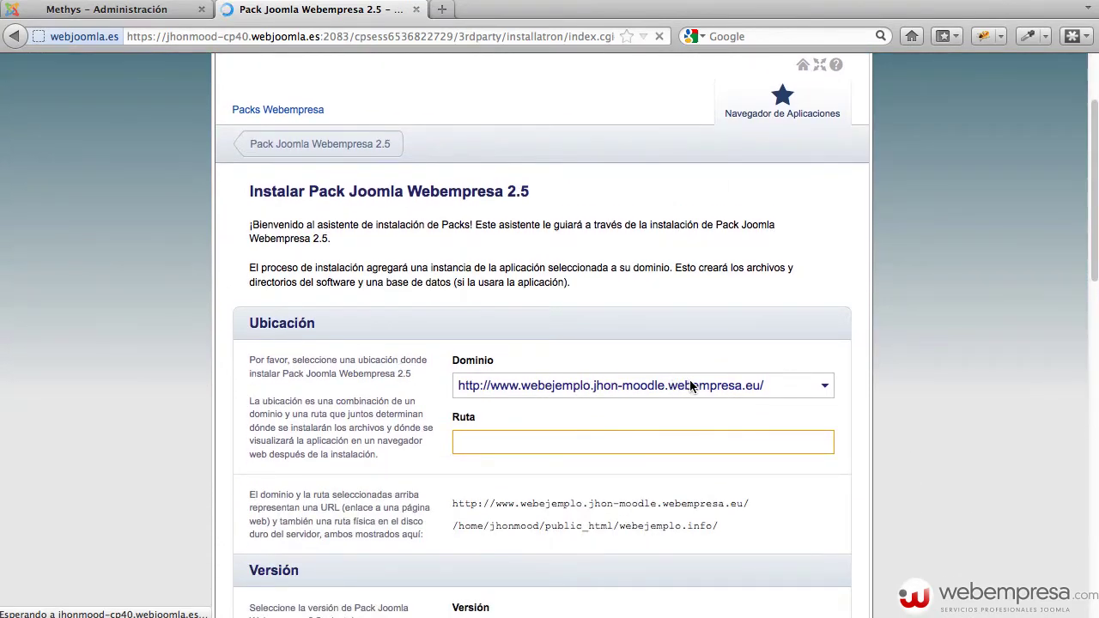
left_click(779, 390)
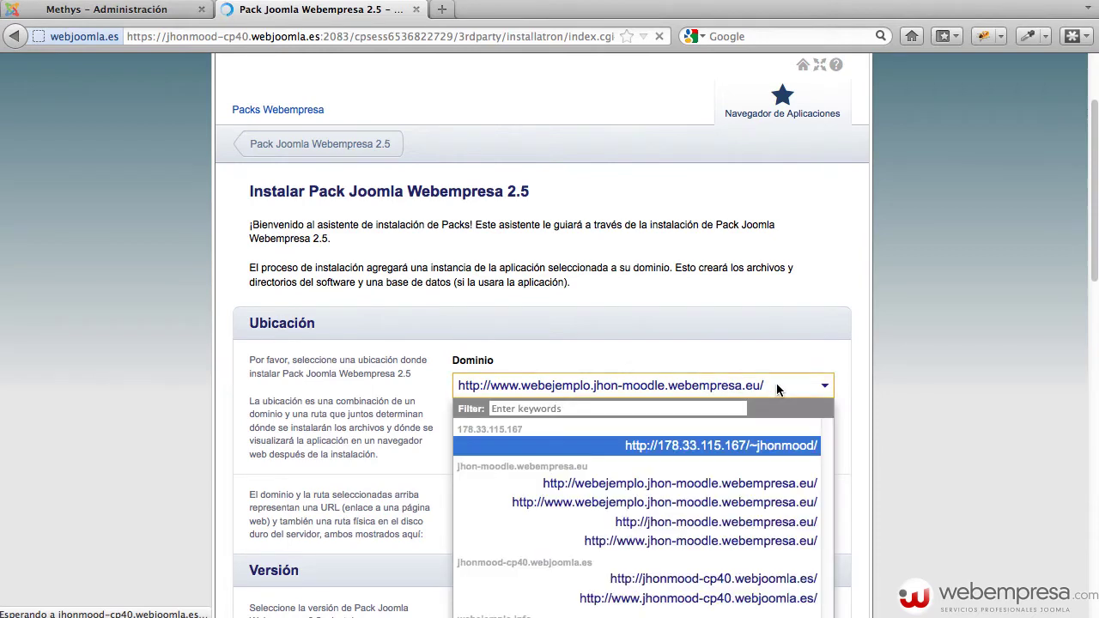
scroll(755, 382, "down", 4)
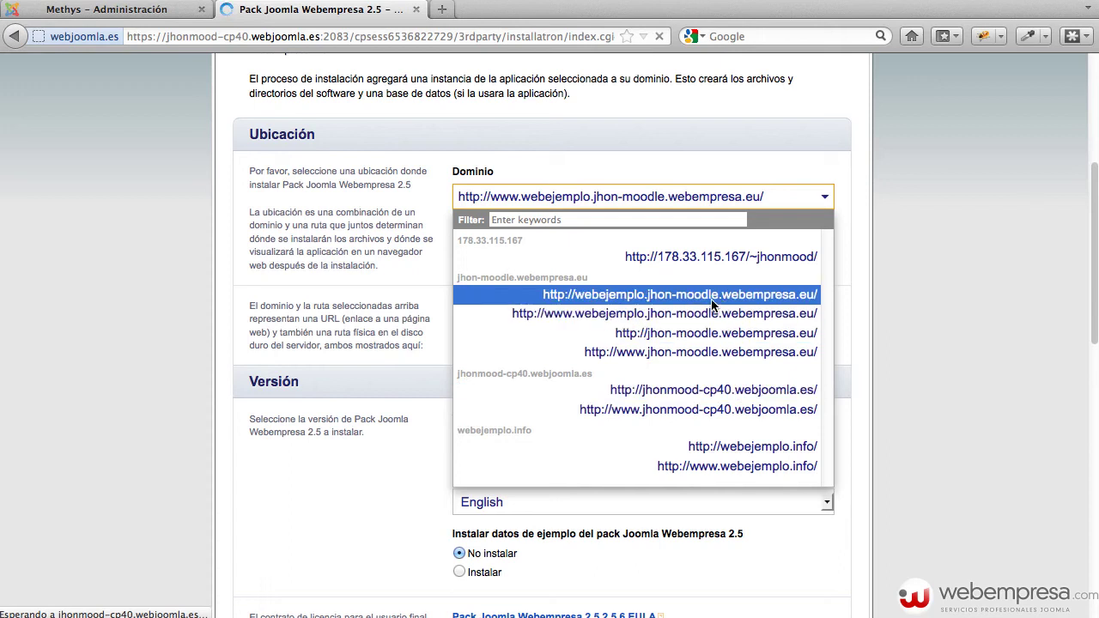
left_click(752, 390)
left_click(752, 391)
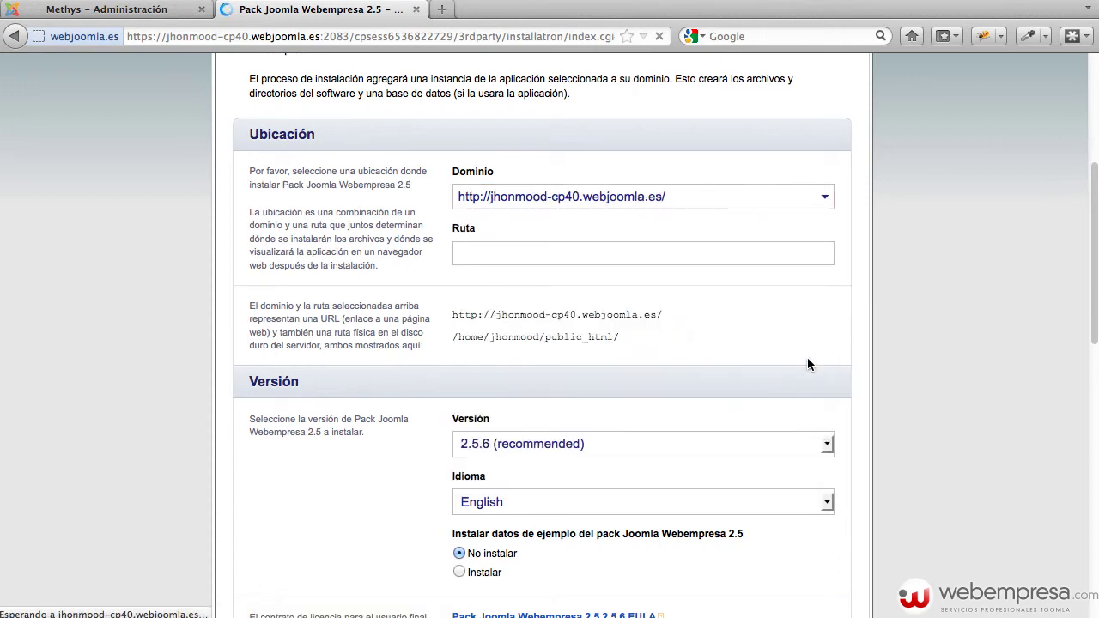
left_click(520, 249)
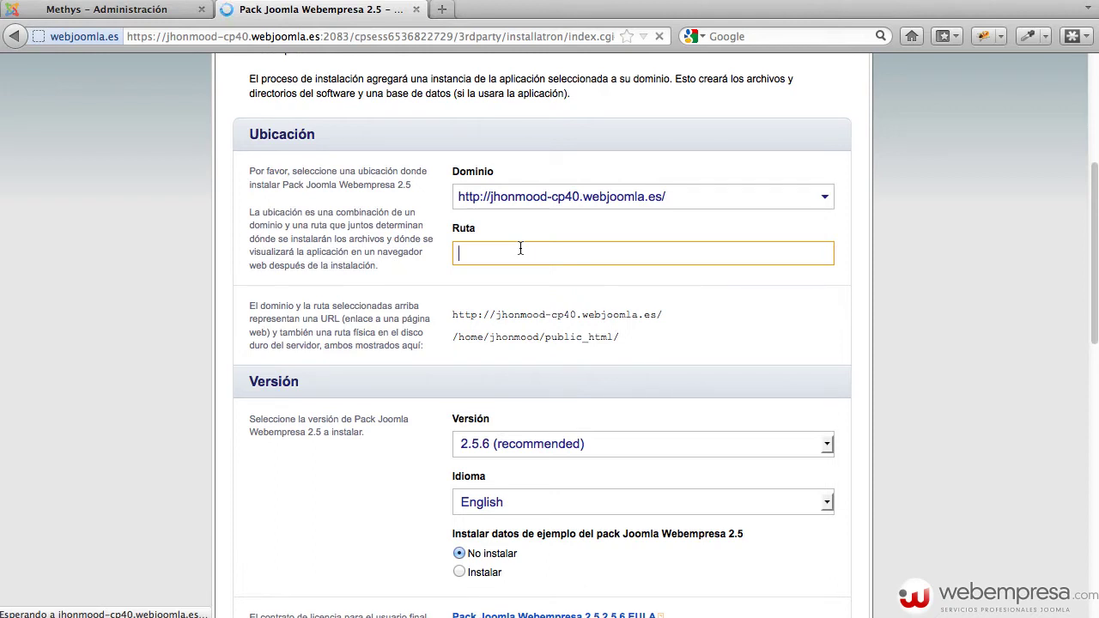
left_click(401, 248)
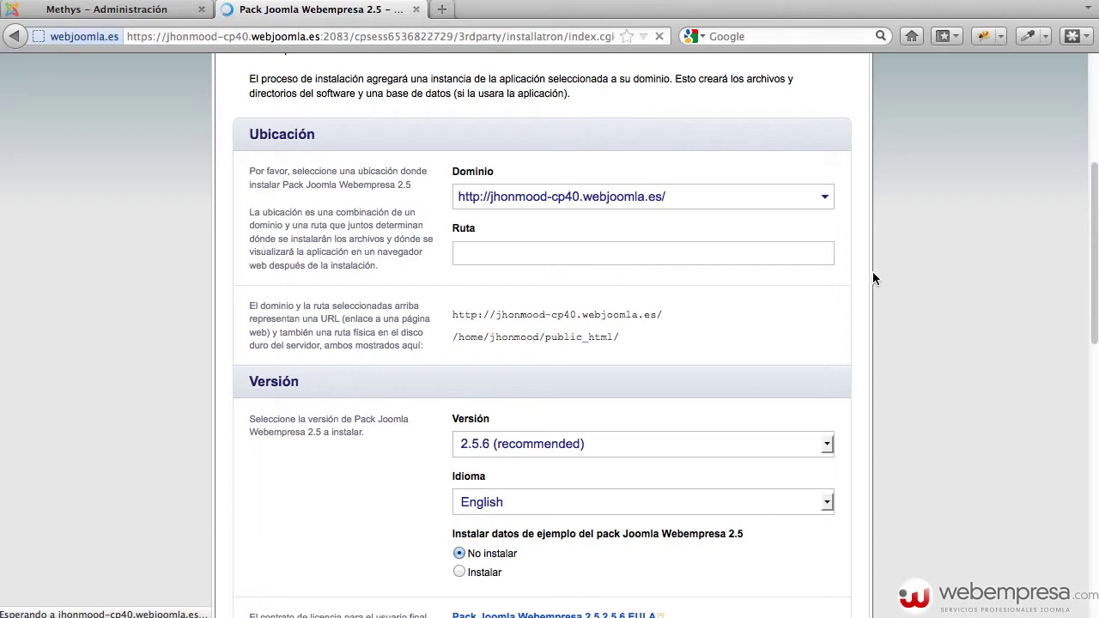
scroll(874, 278, "down", 5)
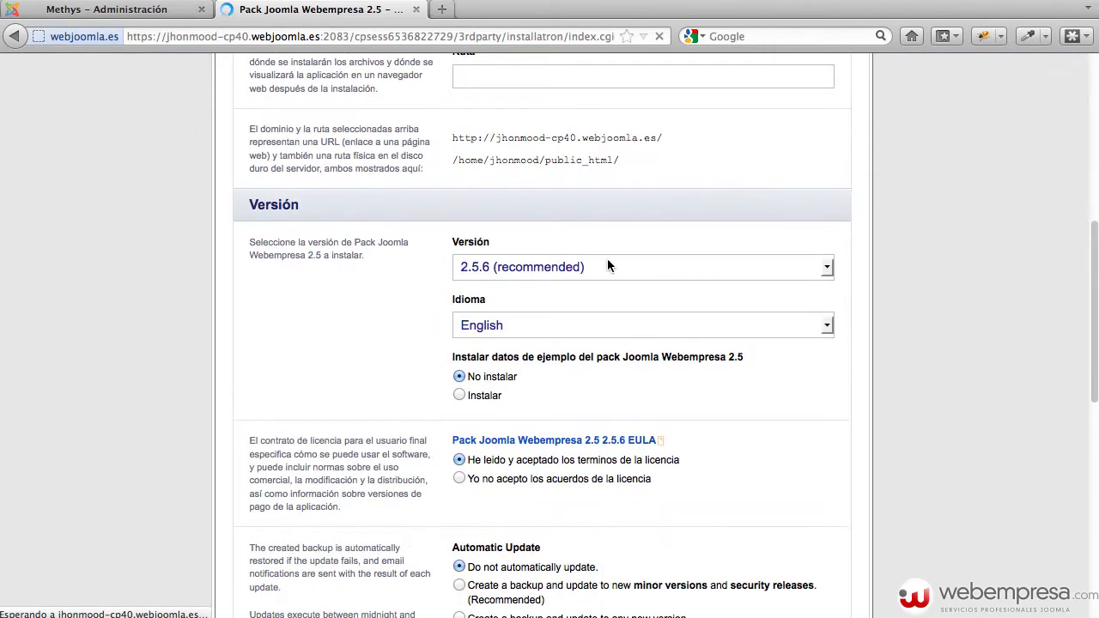
scroll(566, 314, "down", 4)
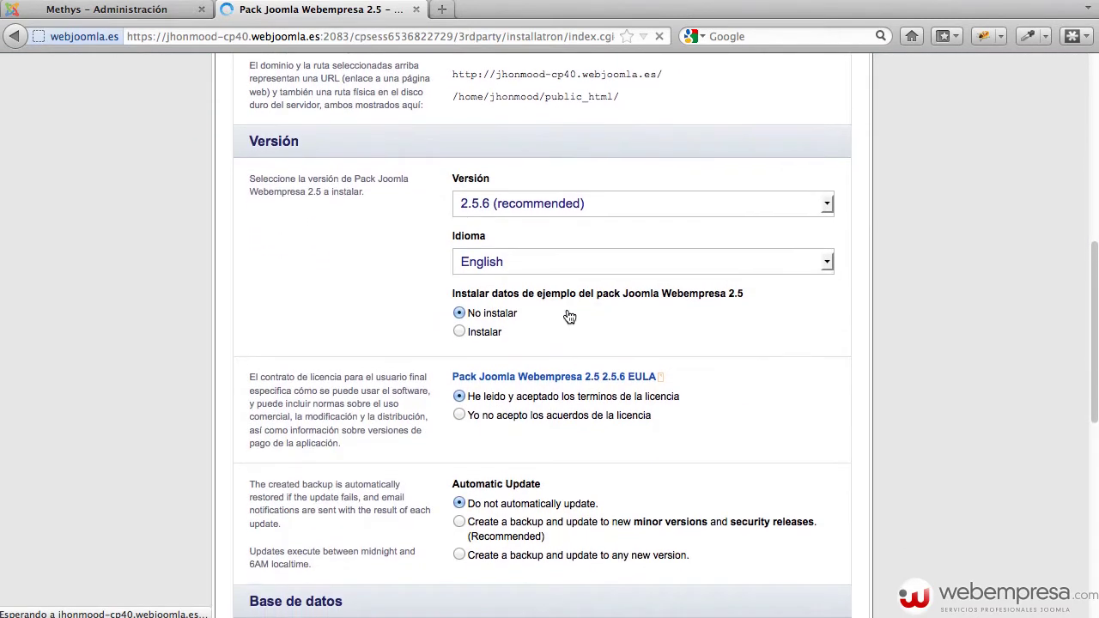
scroll(568, 316, "down", 3)
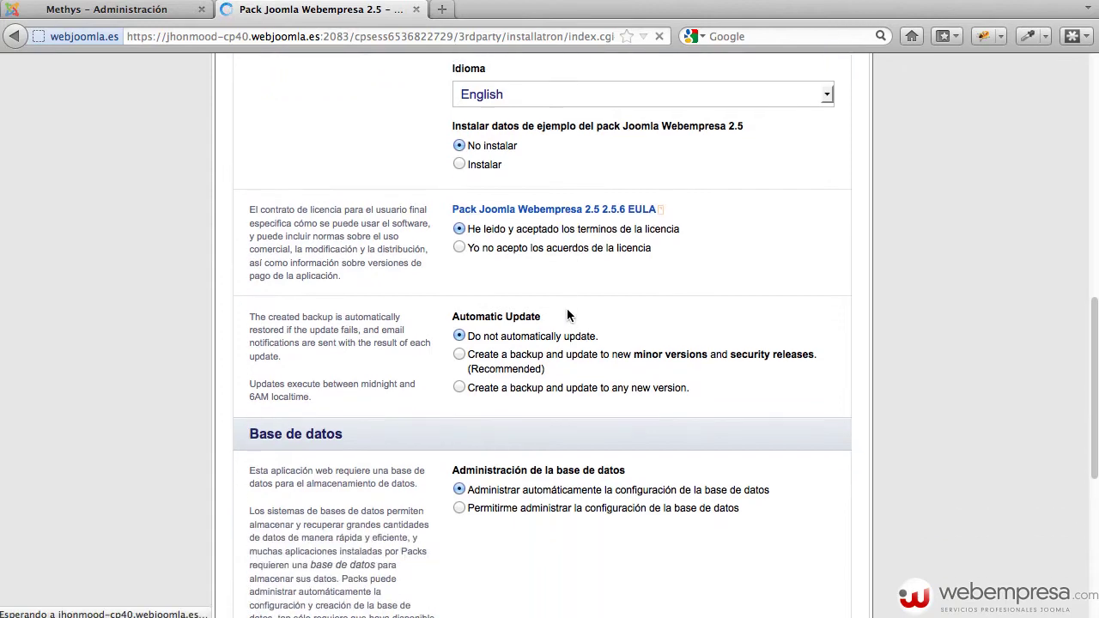
scroll(712, 243, "down", 13)
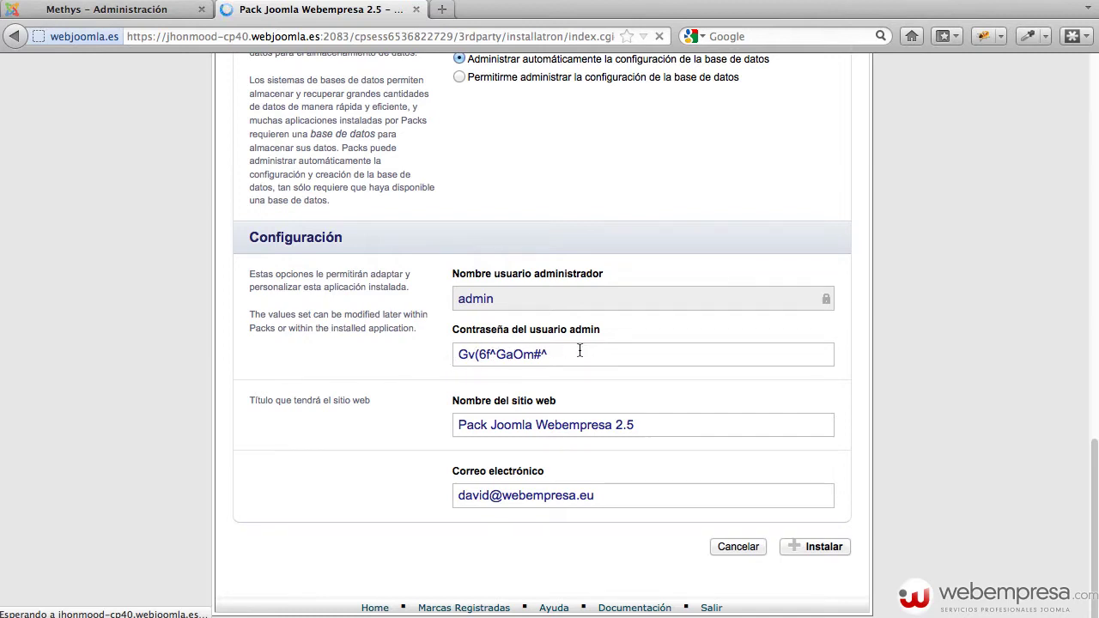
Replace the suggested admin password and change the user part of the contact e-mail
left_click_drag(570, 354, 422, 341)
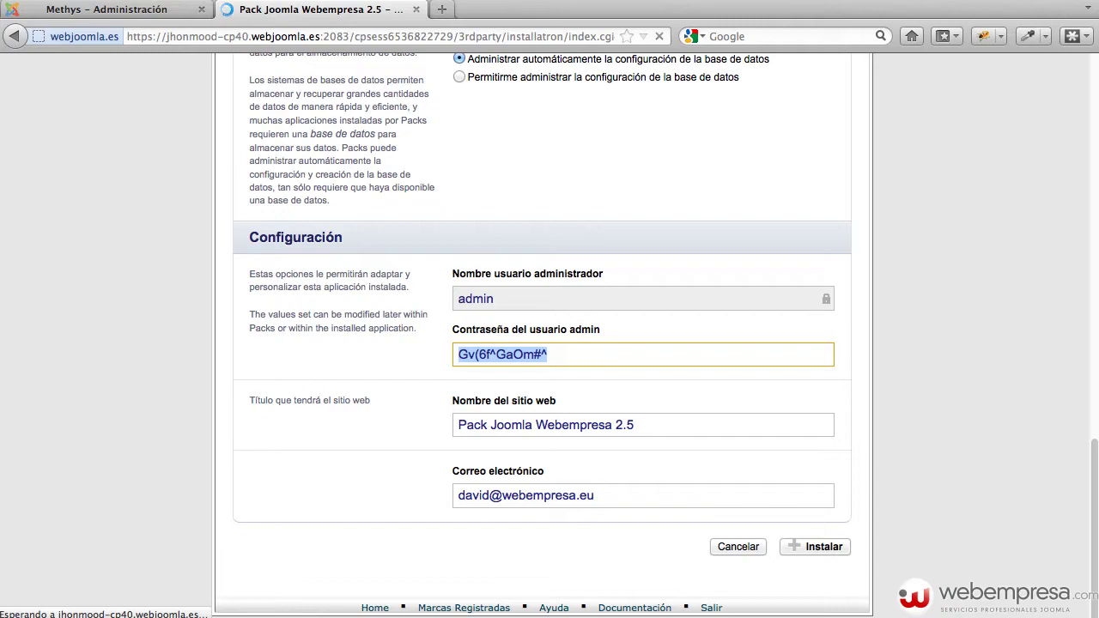
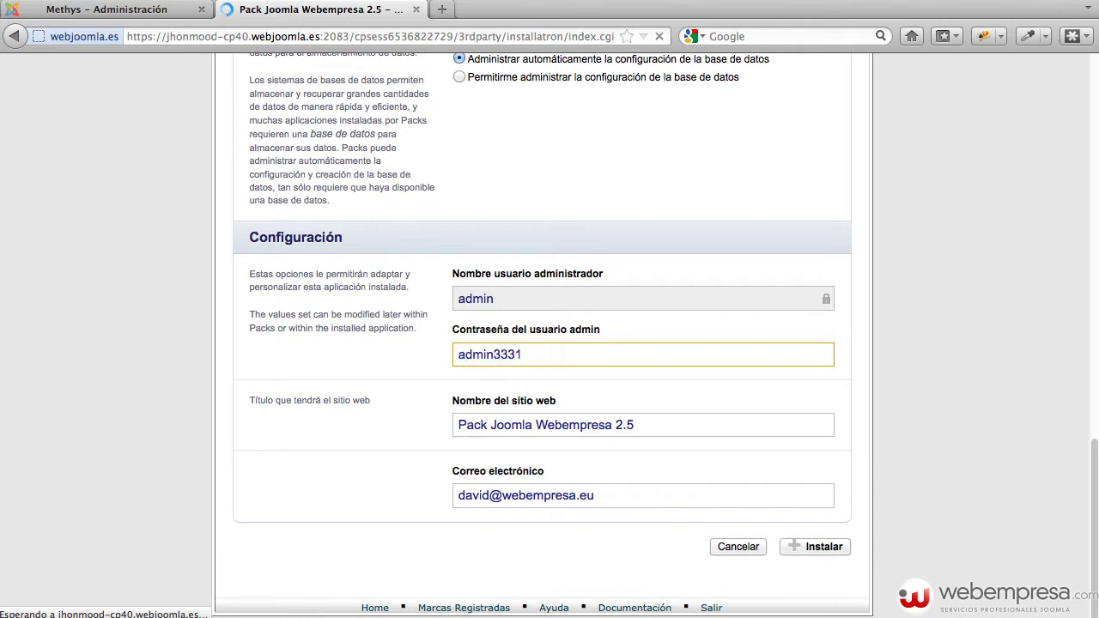
double_click(528, 357)
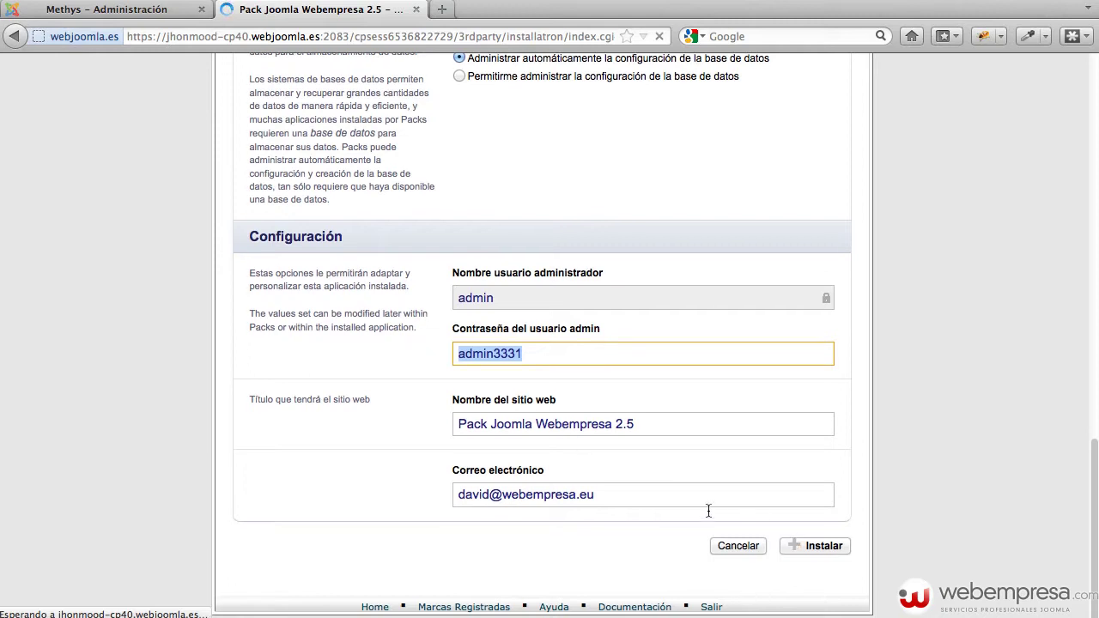
double_click(483, 495)
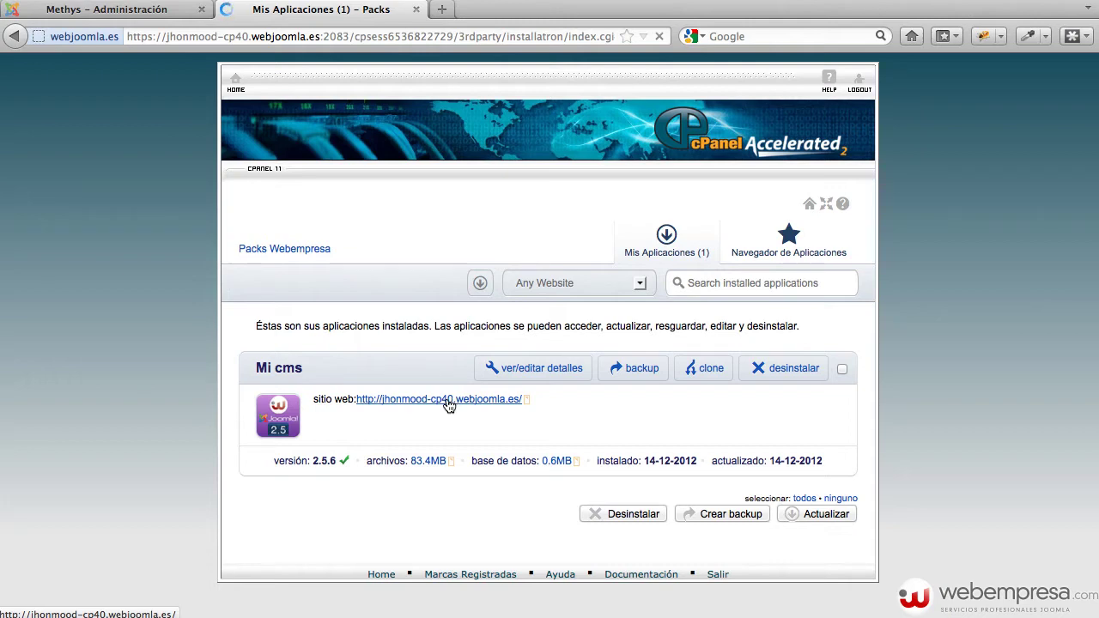
Open the new site in its own tab, then view Mi cms details and select the admin password
left_click(451, 402)
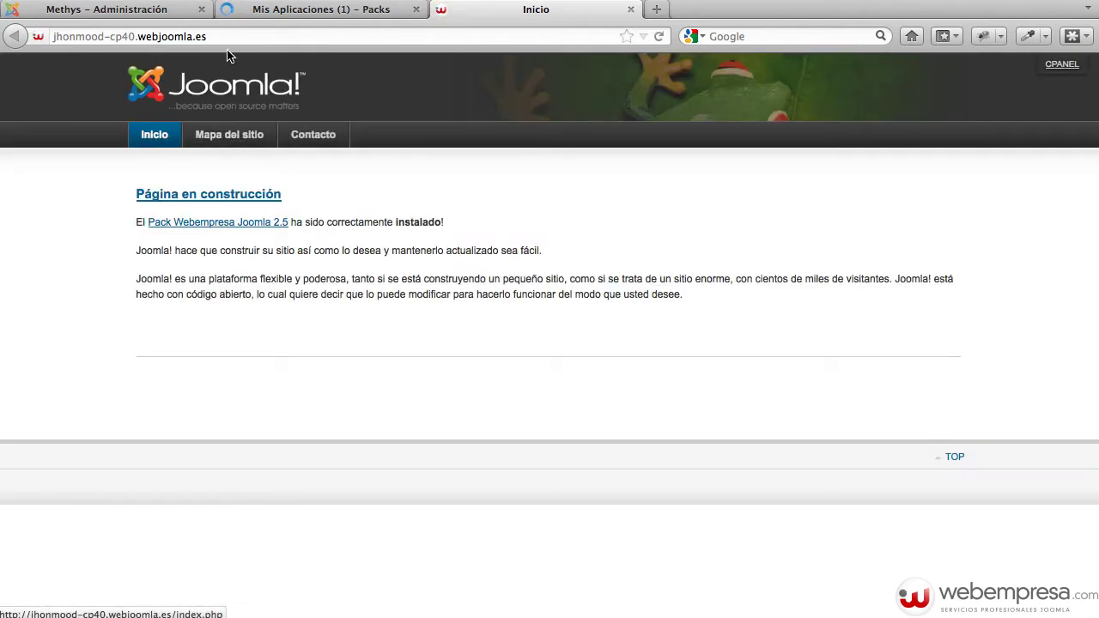
left_click(289, 5)
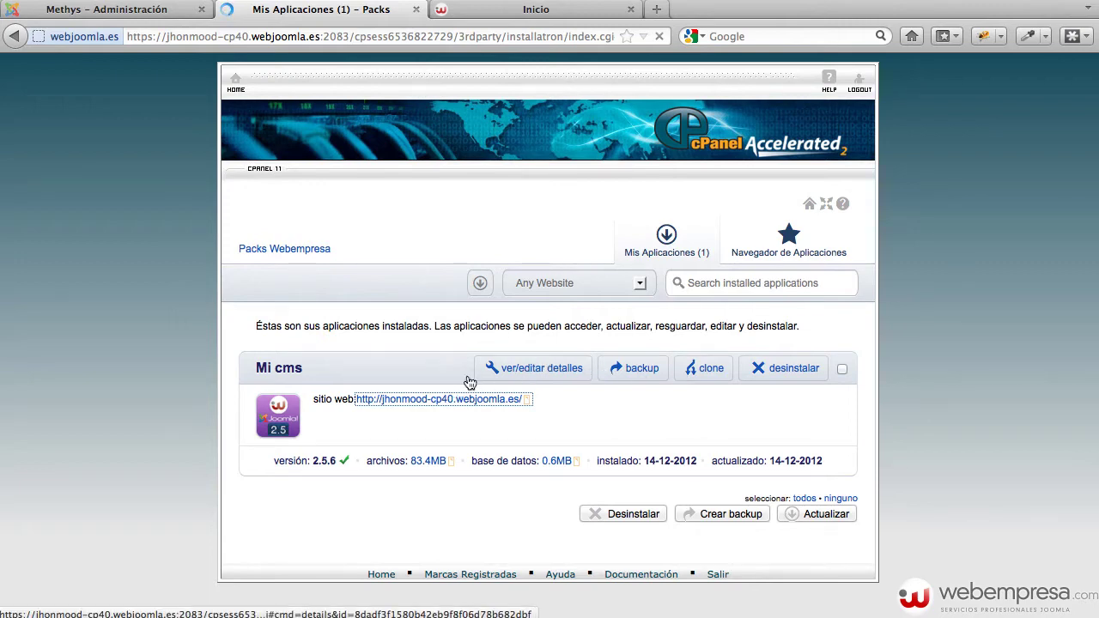
left_click(534, 369)
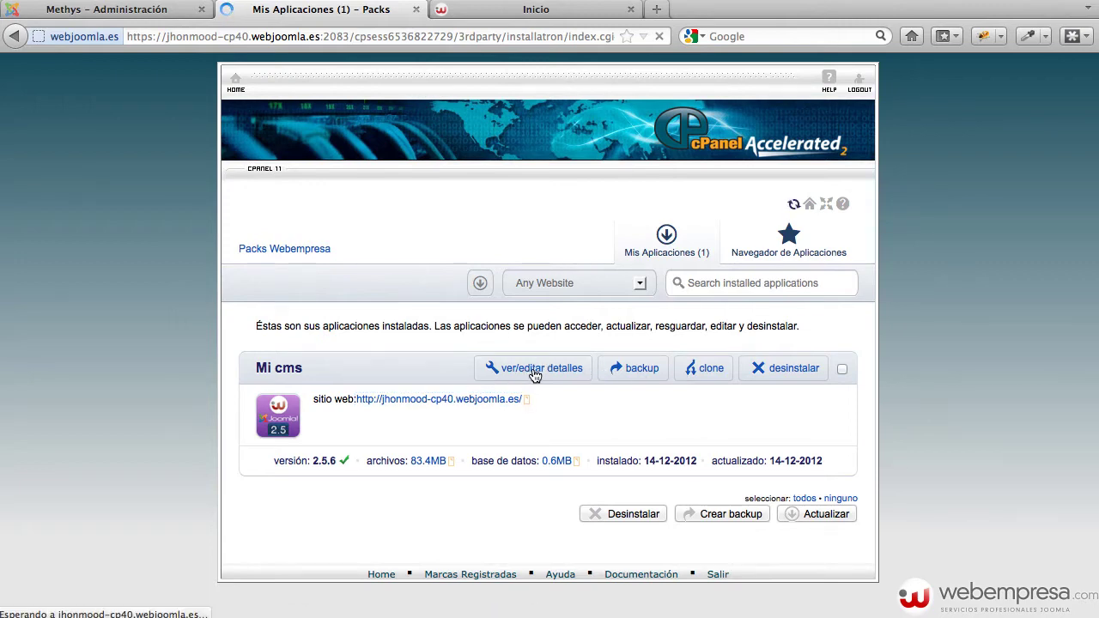
scroll(533, 370, "down", 5)
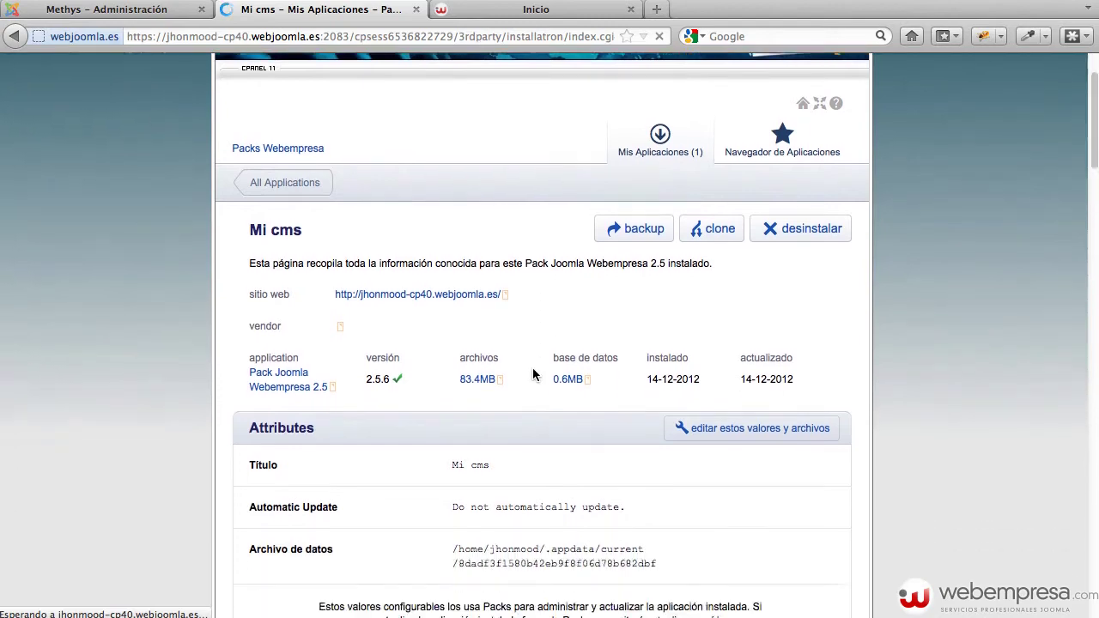
scroll(533, 372, "down", 5)
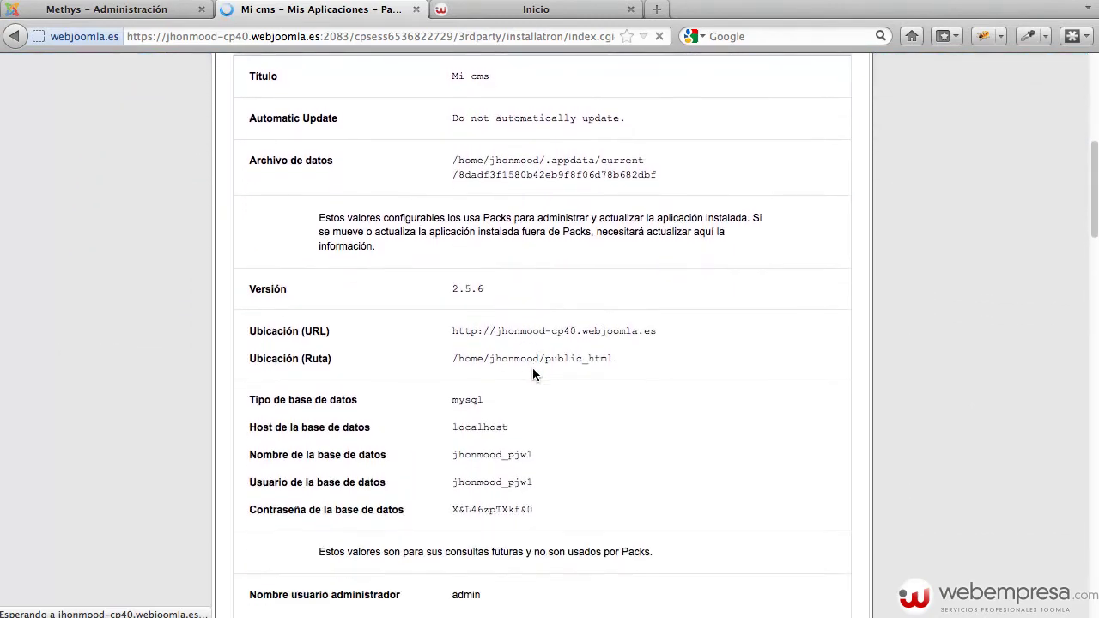
double_click(474, 506)
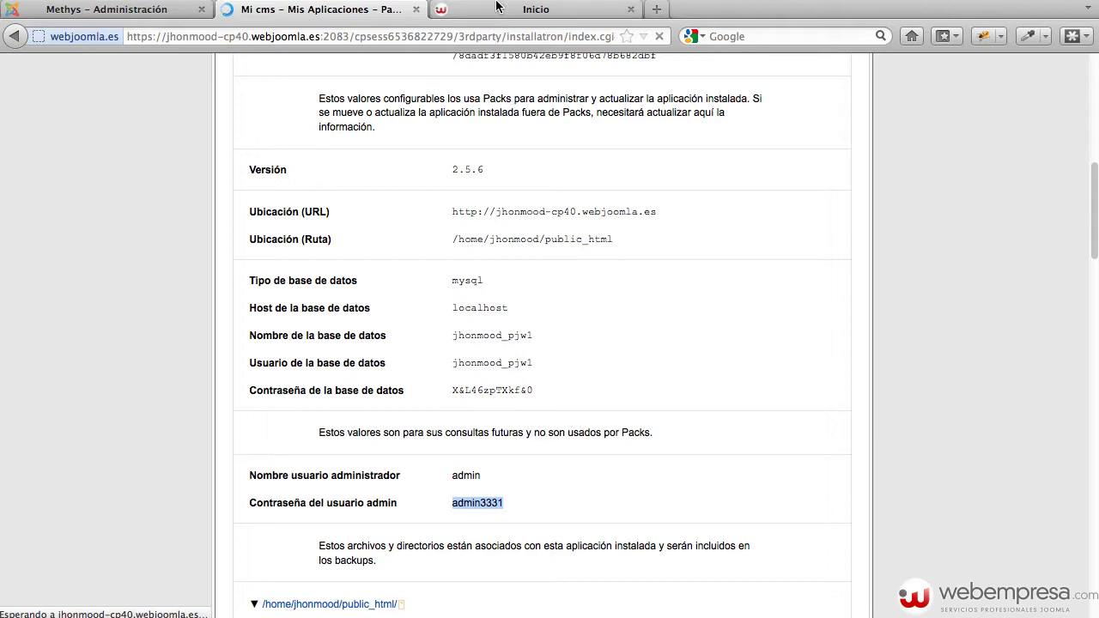
Load the new site's /administrator login page
left_click(534, 10)
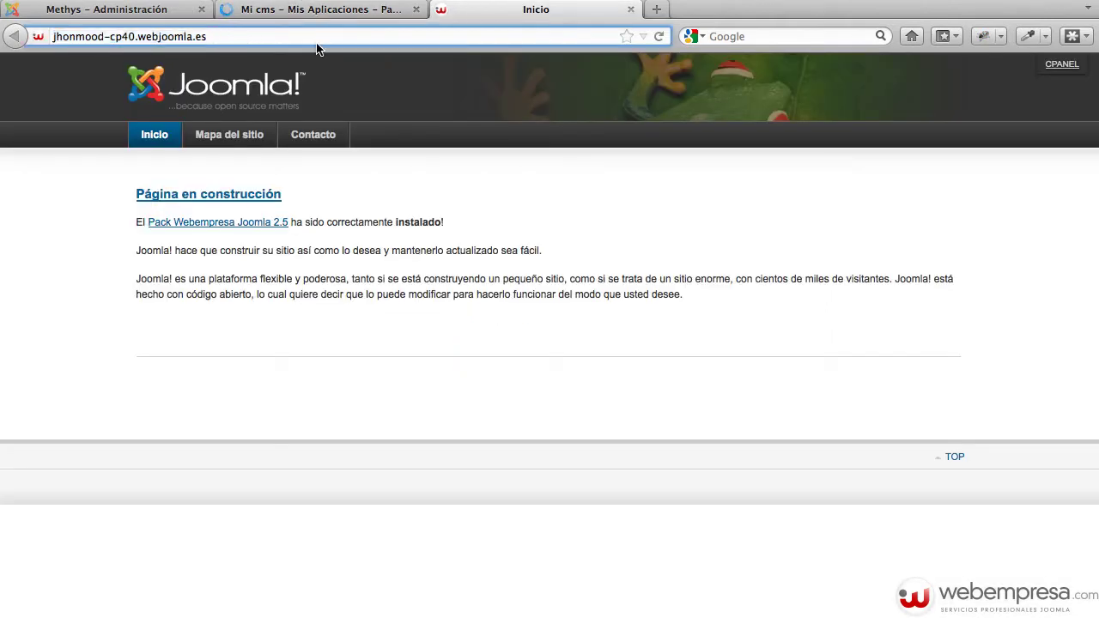
type("/administrator")
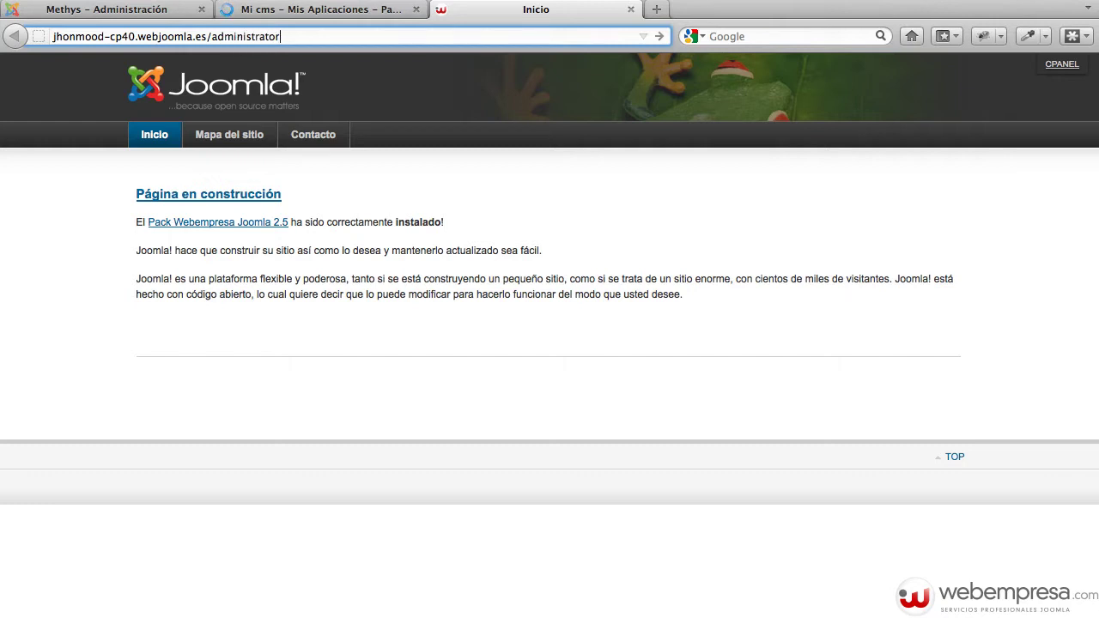
key("Return")
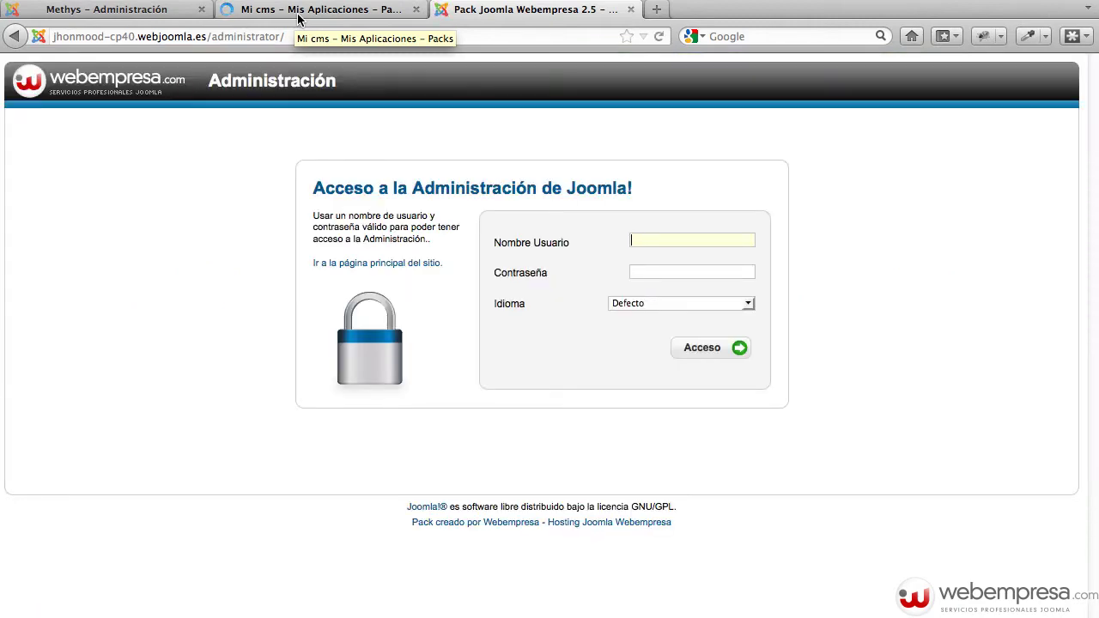
Log in as admin using the copied administrator password
type("admin")
key("Tab")
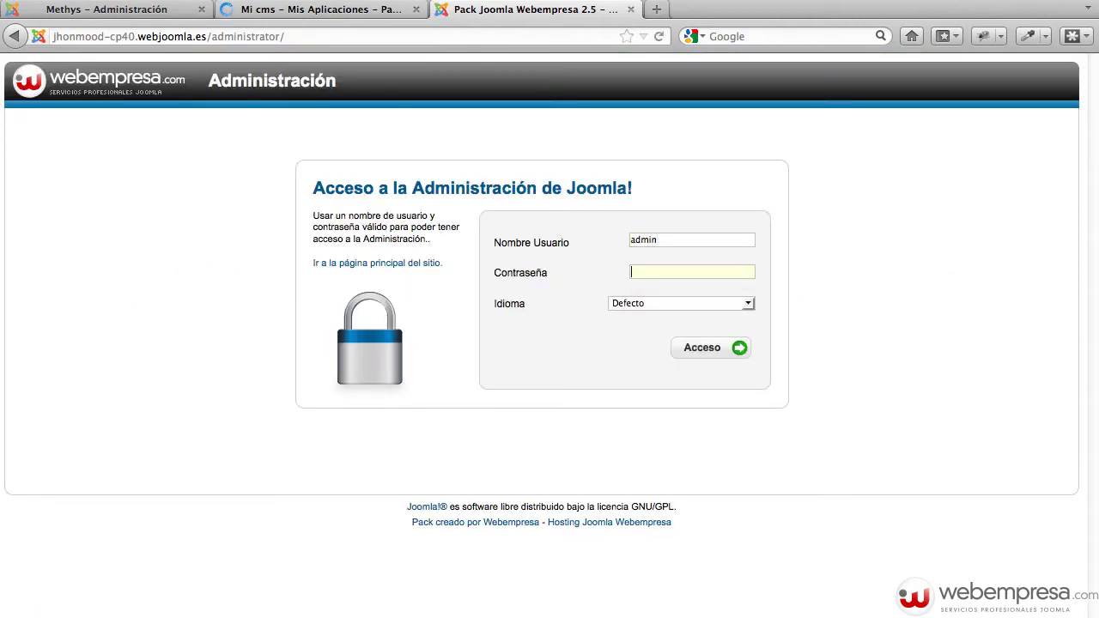
key("ctrl+v")
left_click(290, 14)
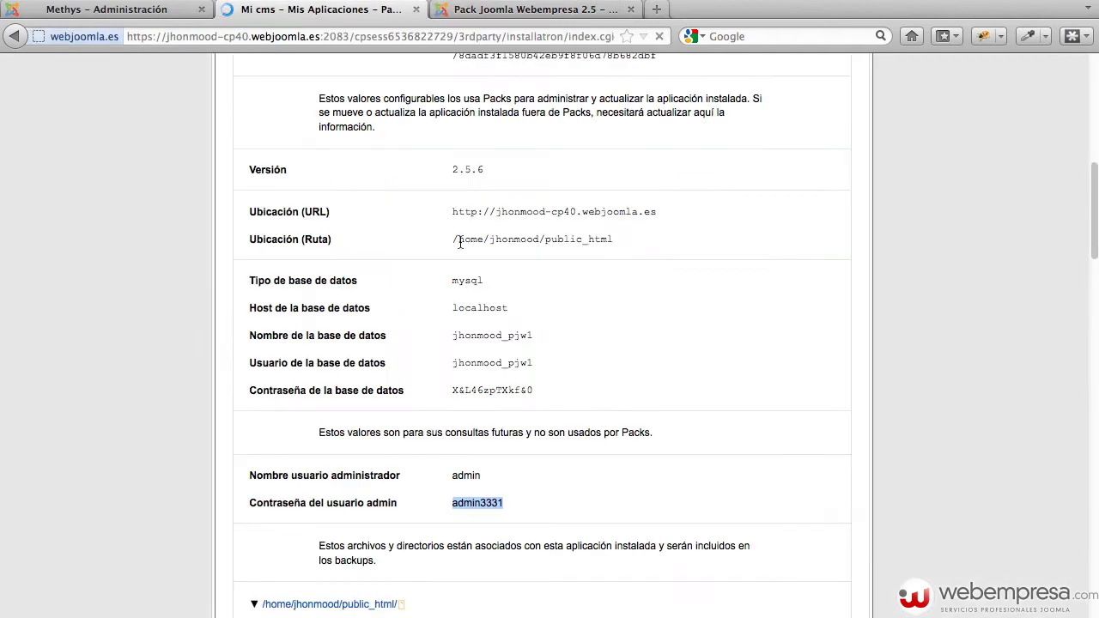
left_click(560, 4)
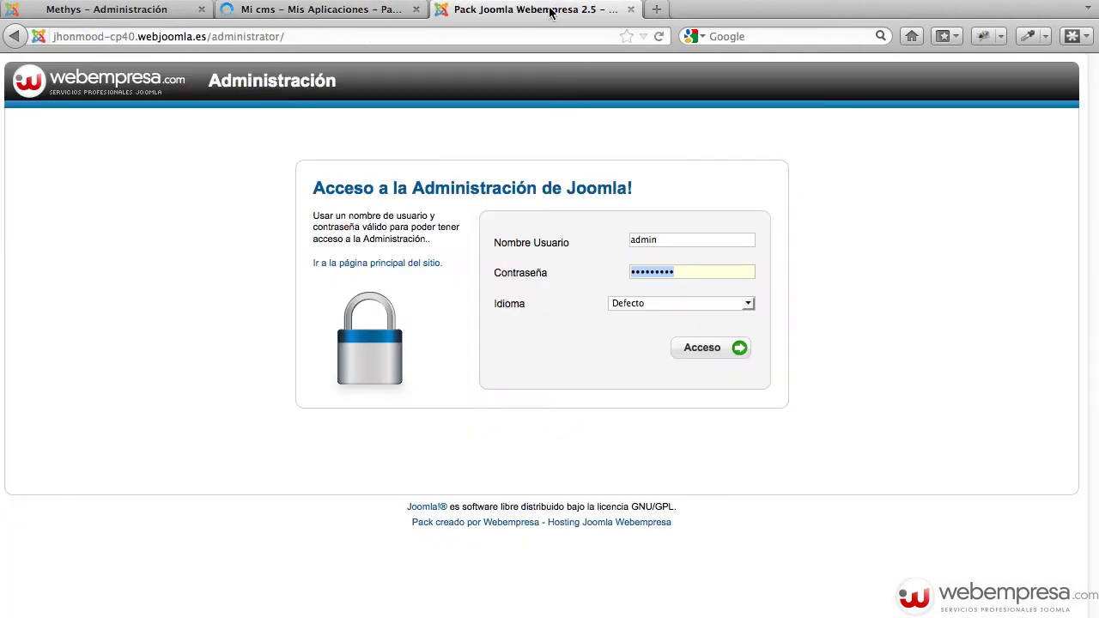
left_click(709, 354)
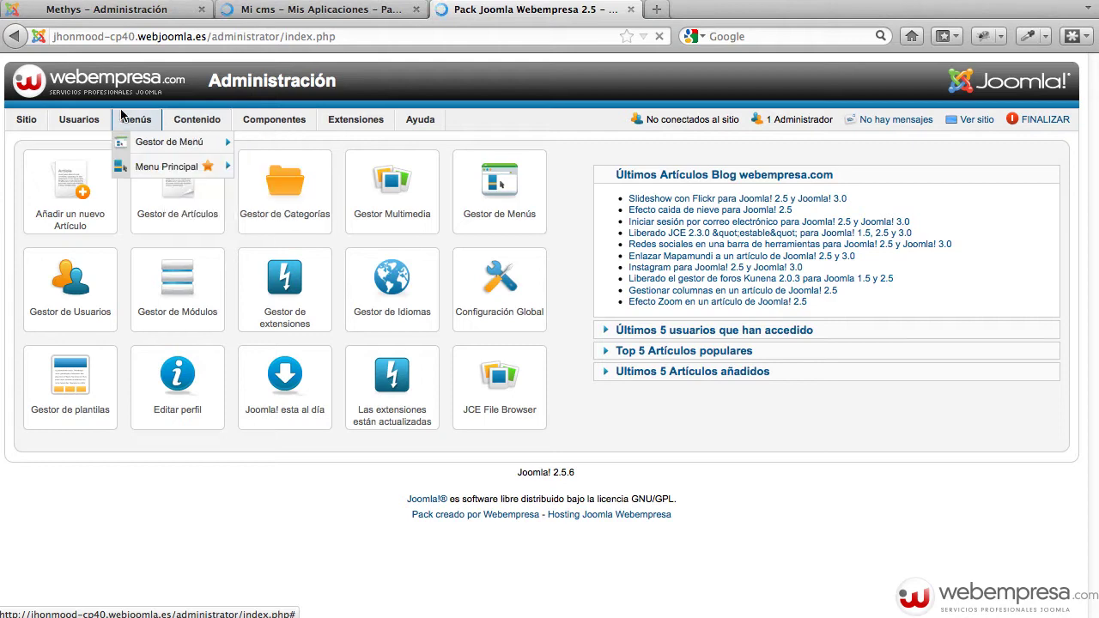
Close the hosted site's admin and installation-details tabs, leaving the local Web Demo administrator
mouse_move(97, 119)
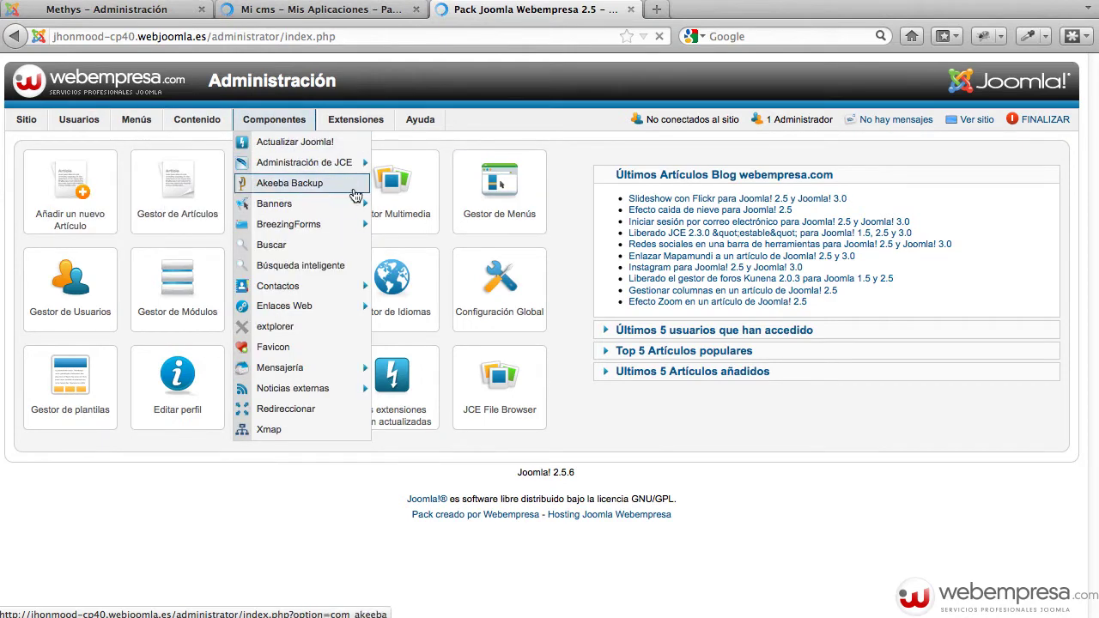
left_click(630, 10)
left_click(415, 10)
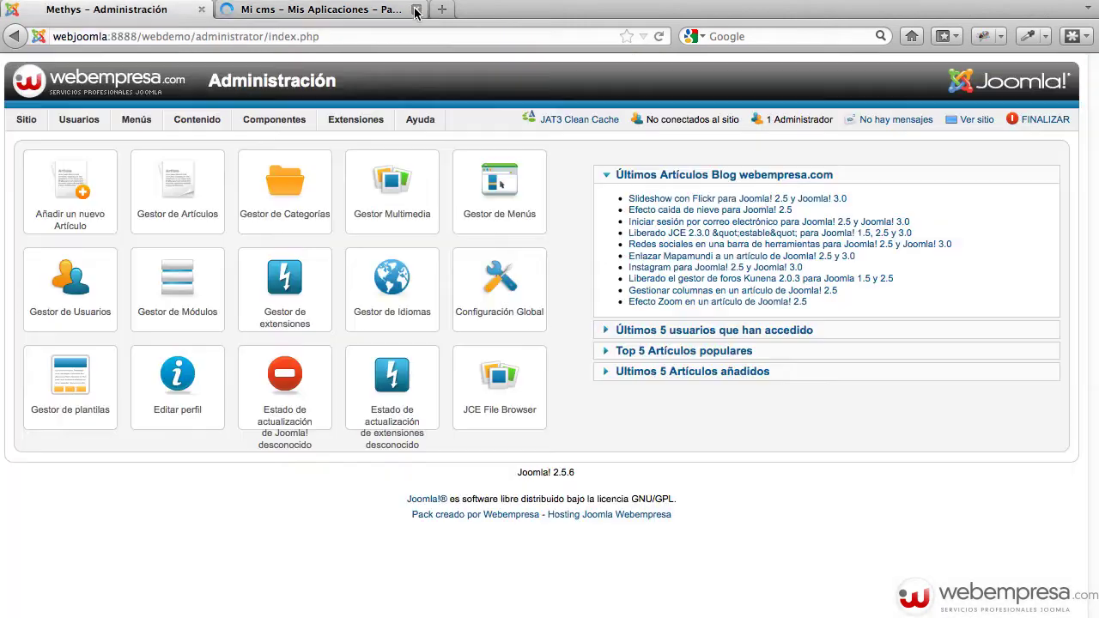
left_click(416, 10)
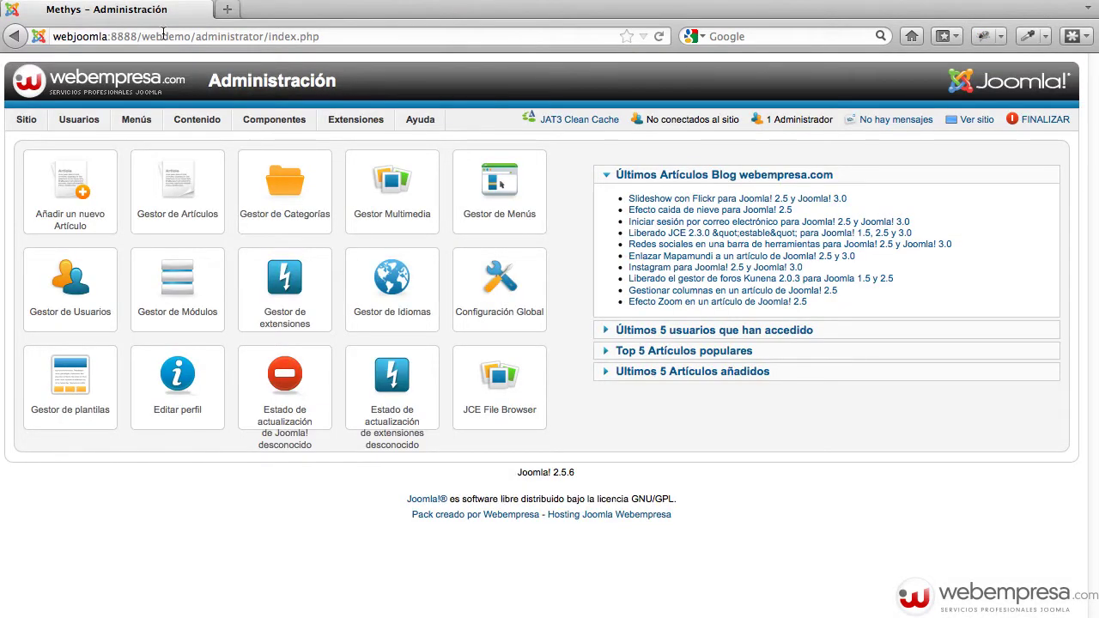
left_click(391, 33)
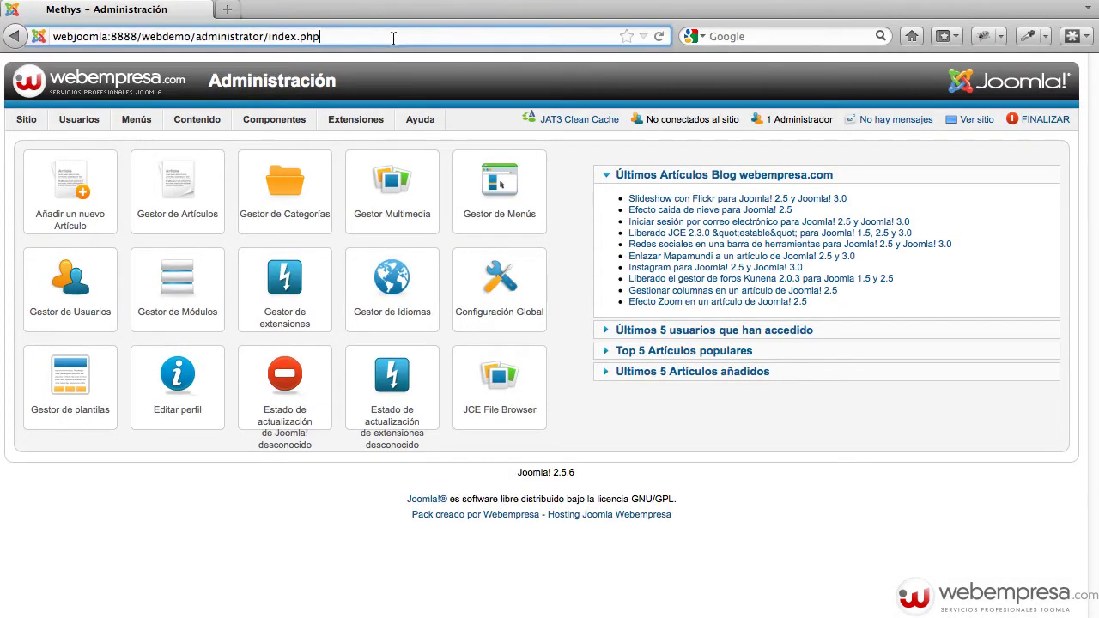
left_click(765, 497)
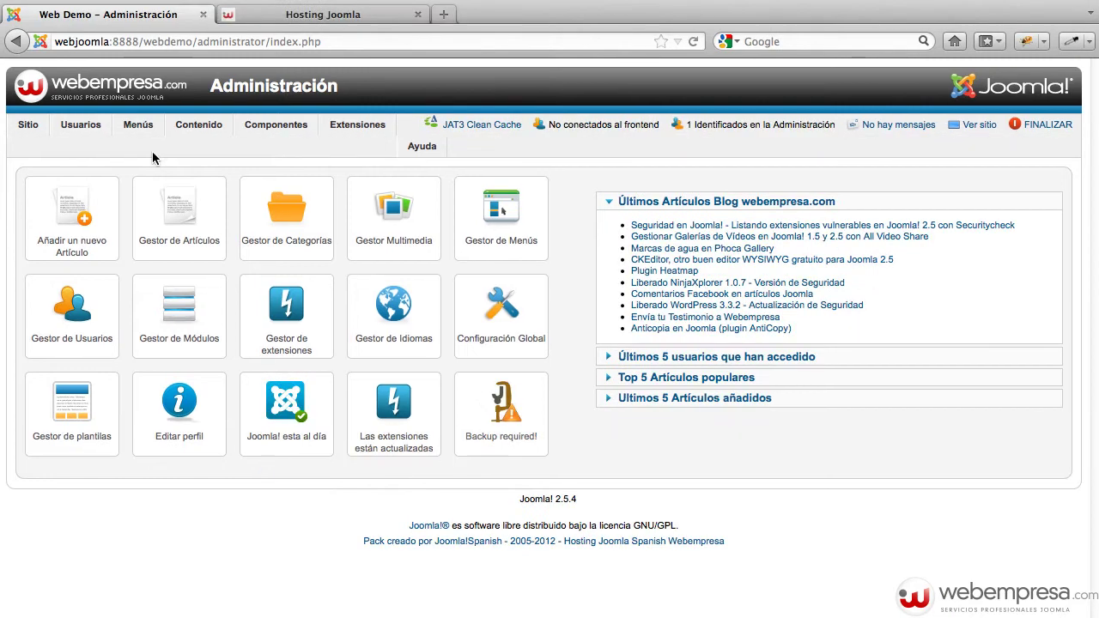
Go to Contenido > Gestor de Categorías and start a new article category
mouse_move(198, 137)
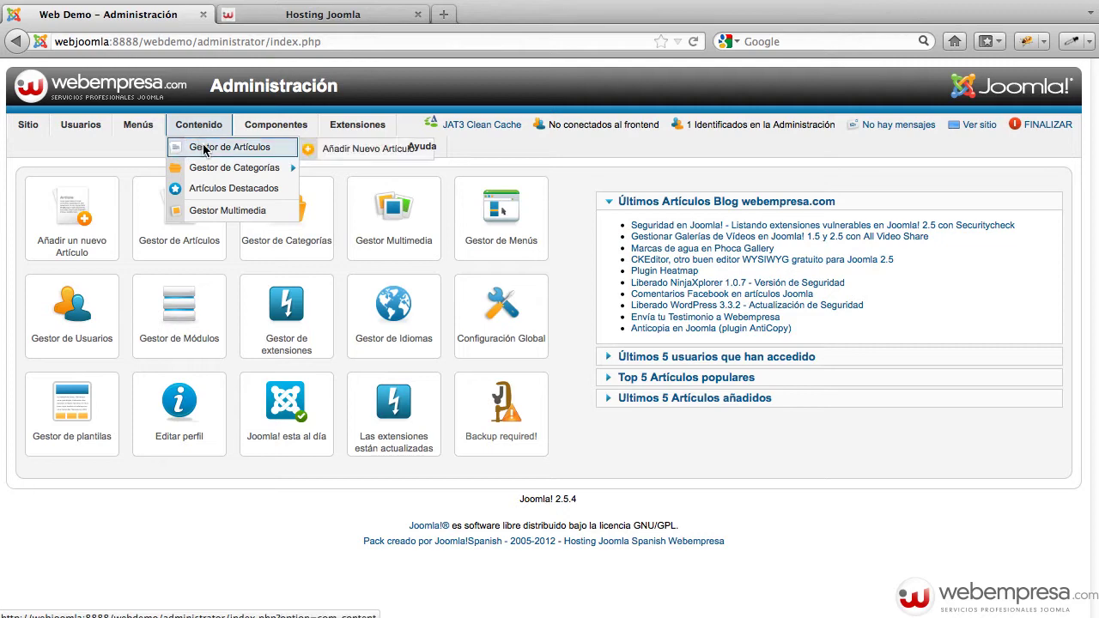
left_click(224, 171)
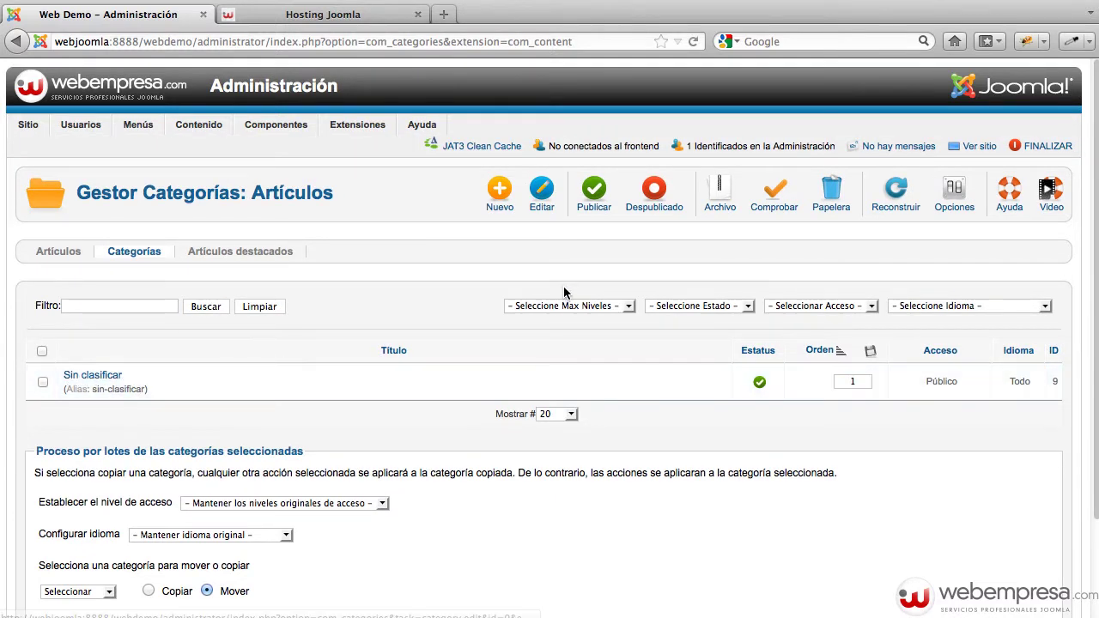
left_click(488, 210)
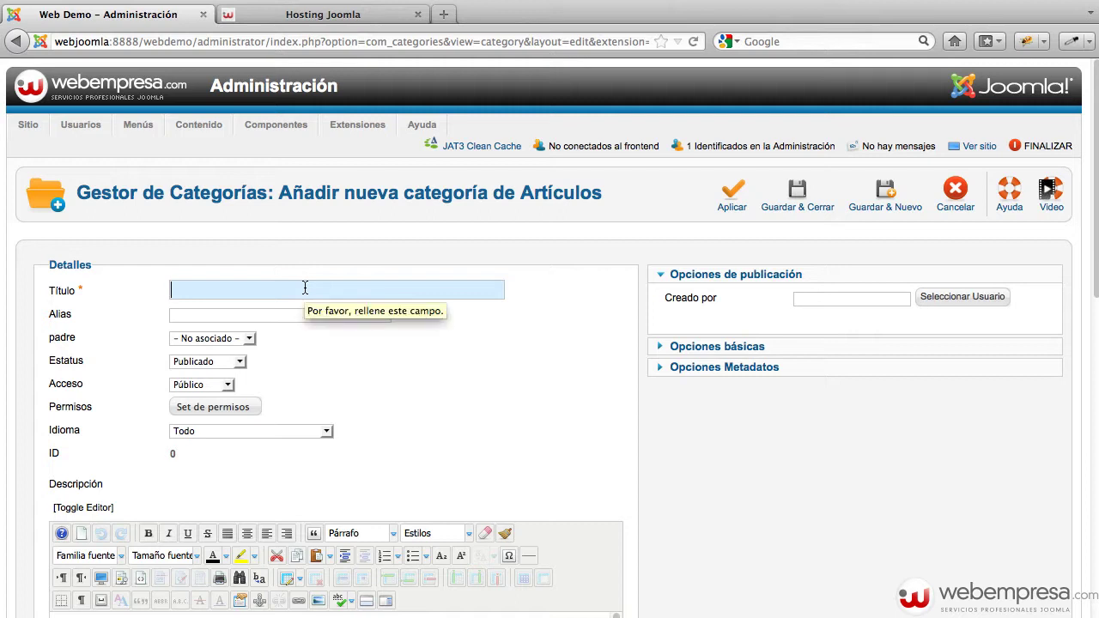
Title the new category 'Institución' and leave its parent as '- No asociado -'
type("I")
key("Down")
key("Tab")
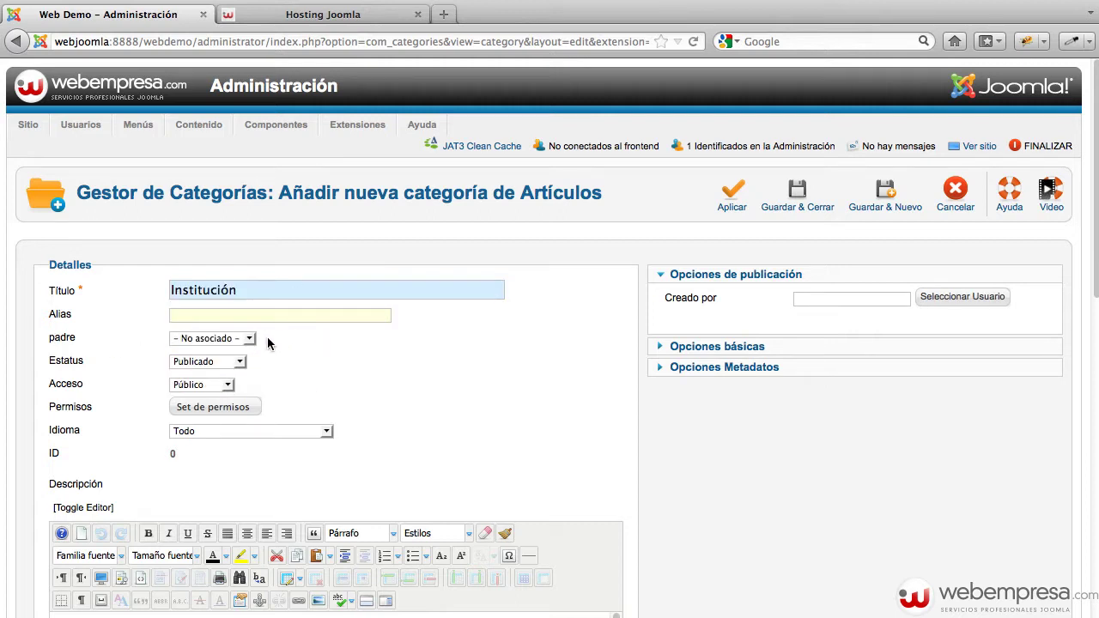
left_click(210, 340)
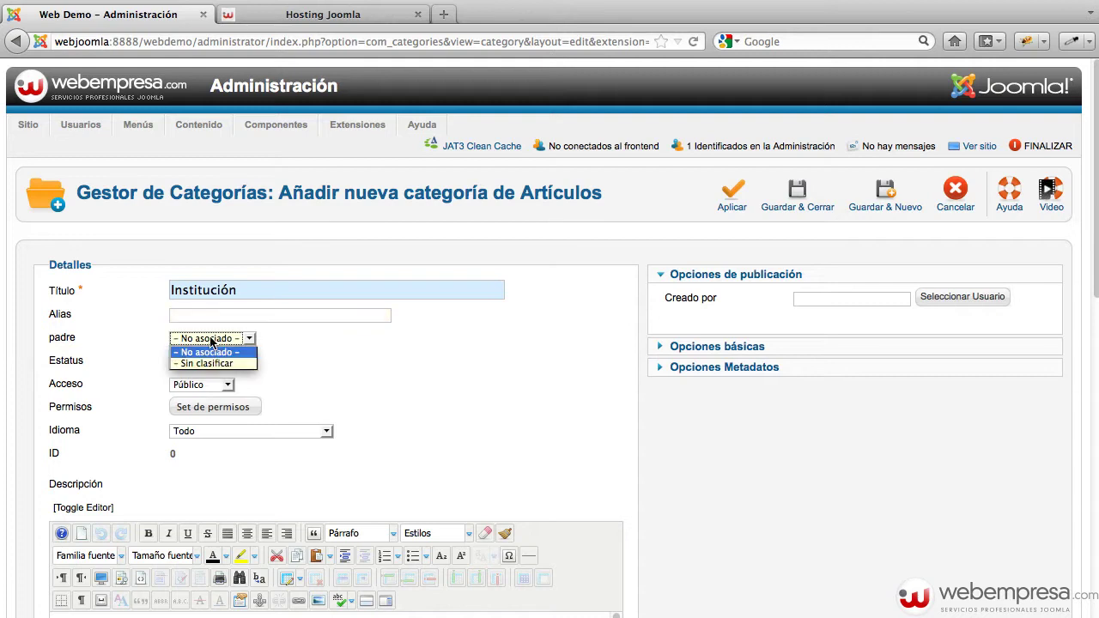
left_click(267, 368)
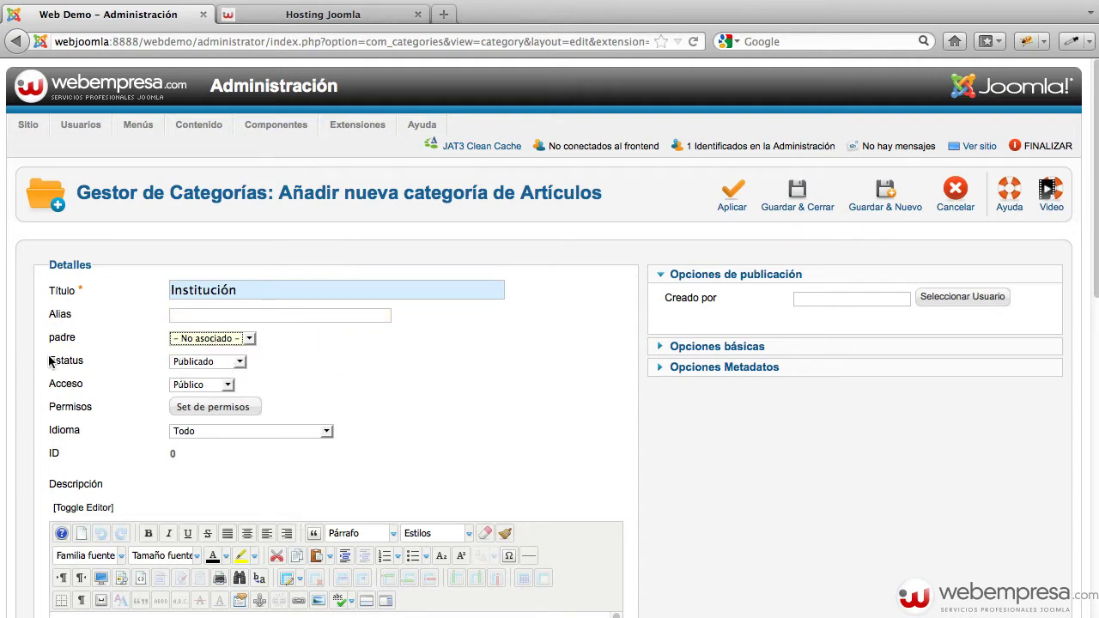
Save the Institución category and start another new category form
scroll(351, 367, "down", 1)
scroll(351, 360, "down", 4)
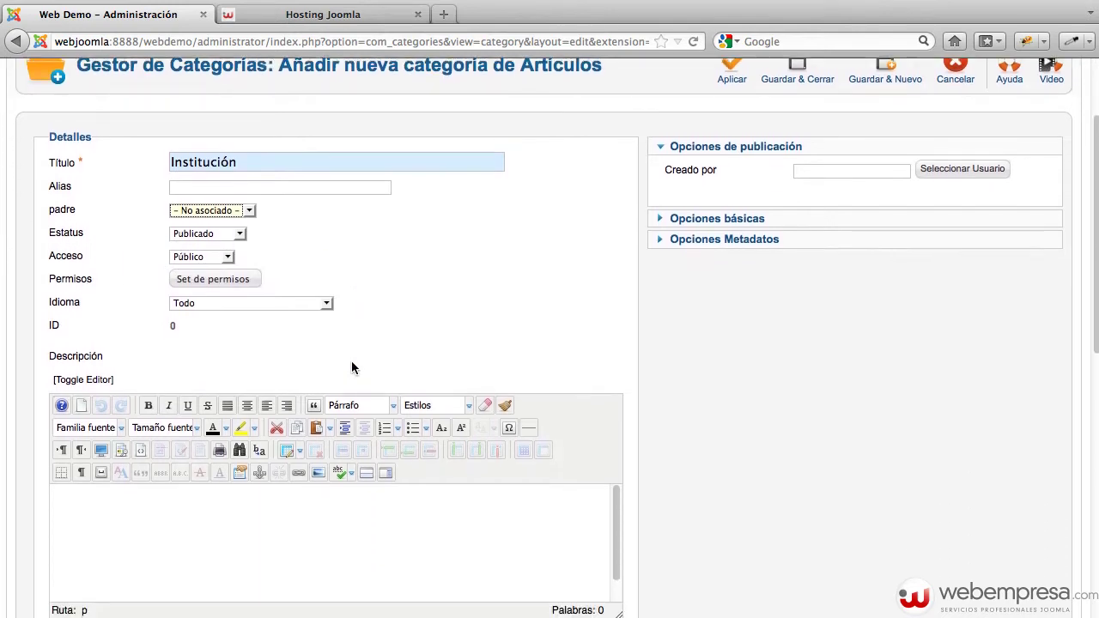
scroll(667, 326, "up", 4)
left_click(819, 204)
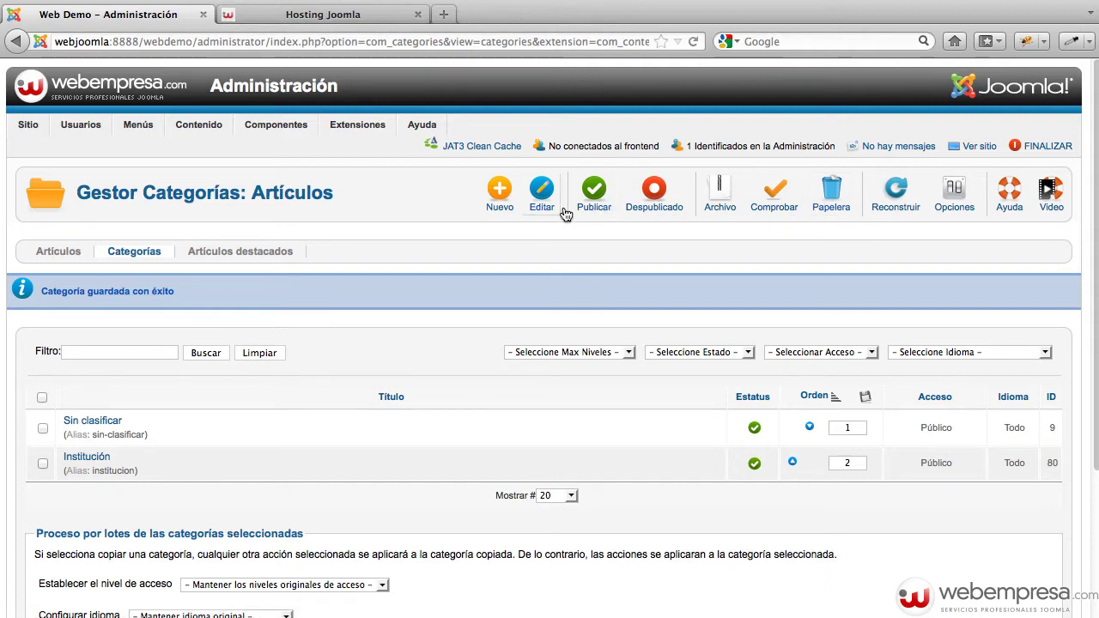
left_click(511, 206)
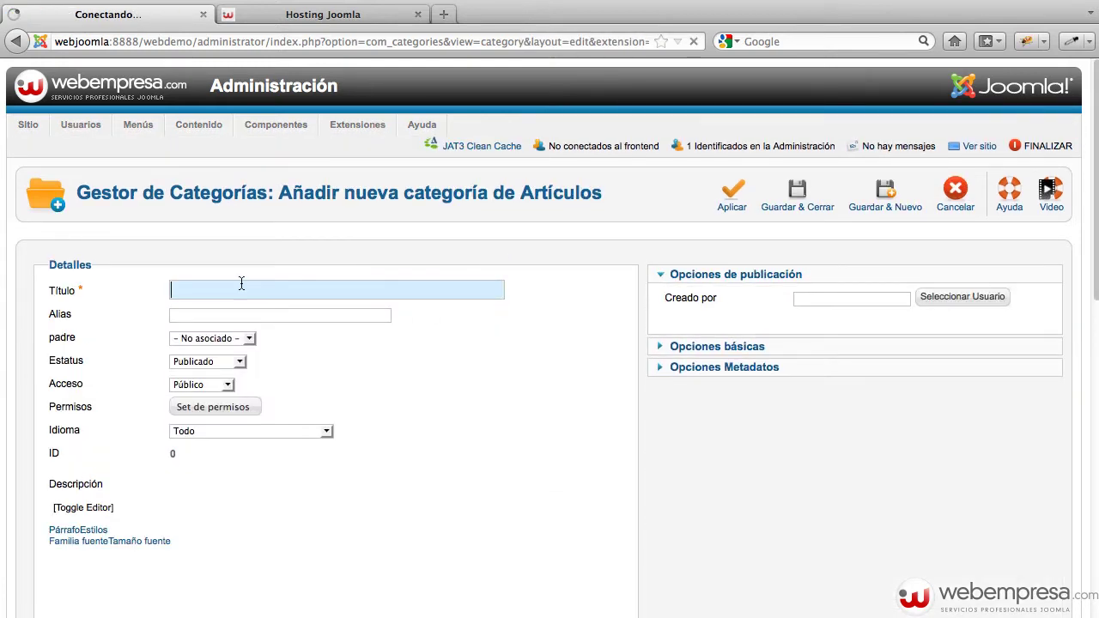
Create the 'Noticias' category with parent '- No asociado -' and save it
type("Noticias")
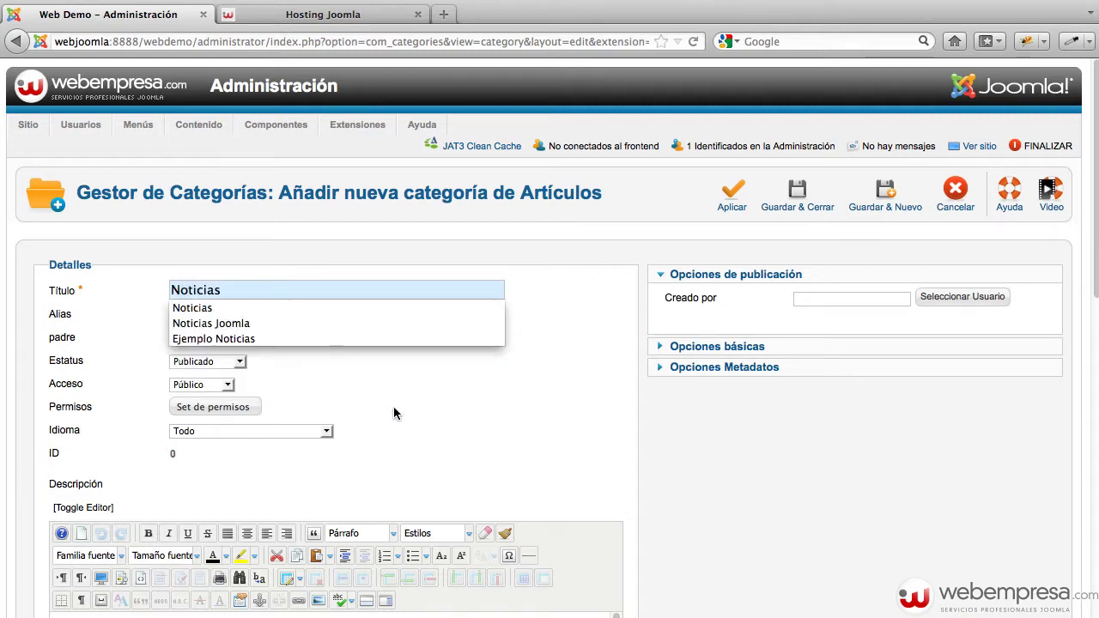
key("Escape")
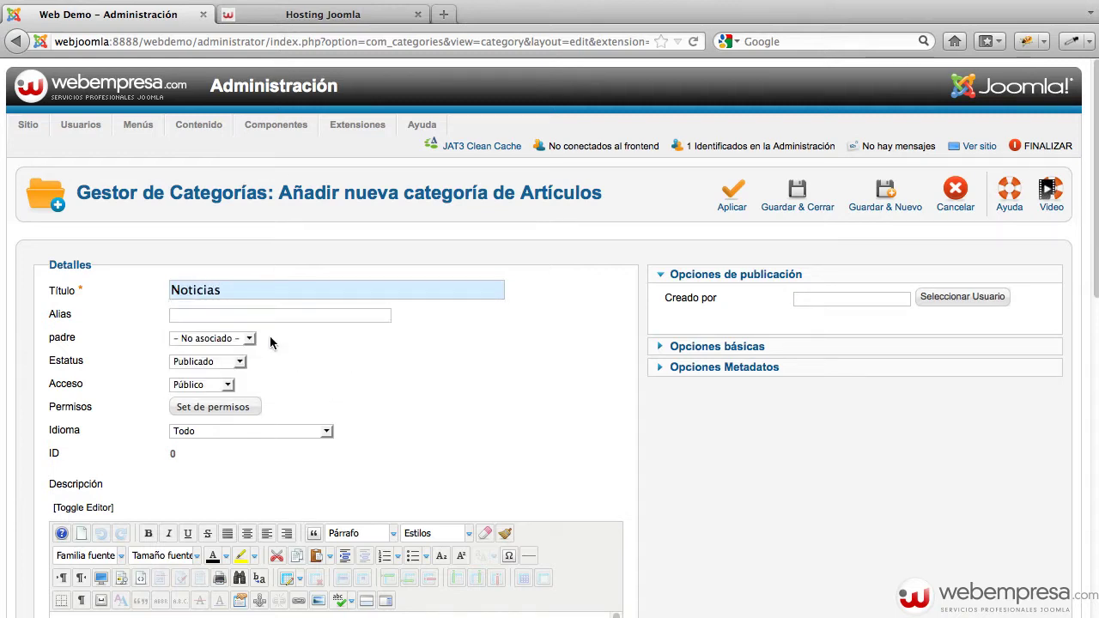
left_click(237, 339)
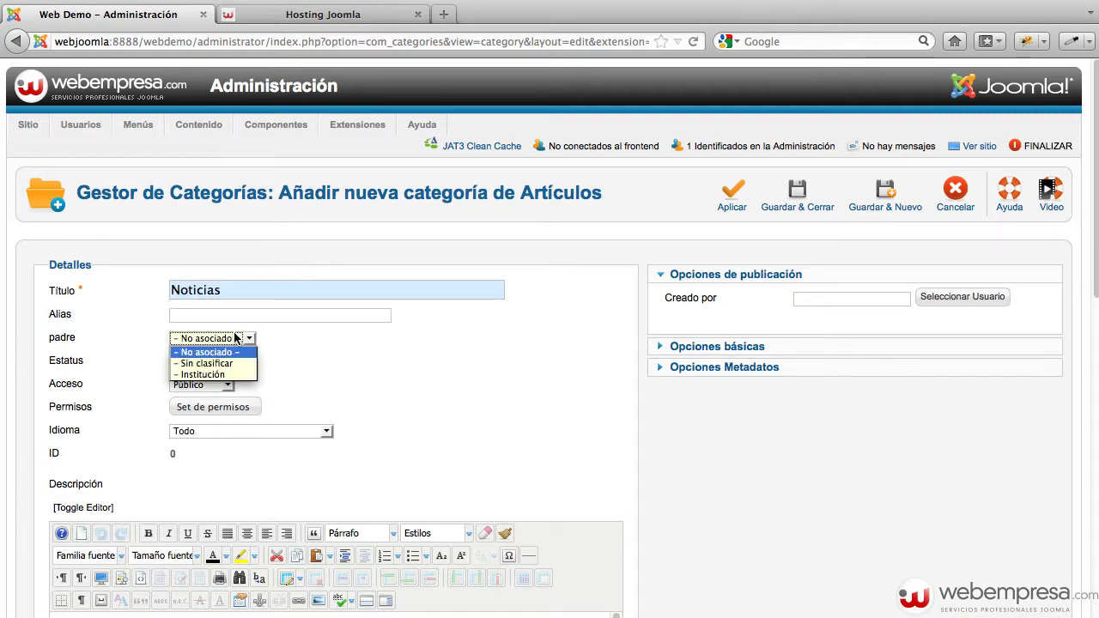
left_click(347, 353)
left_click(368, 353)
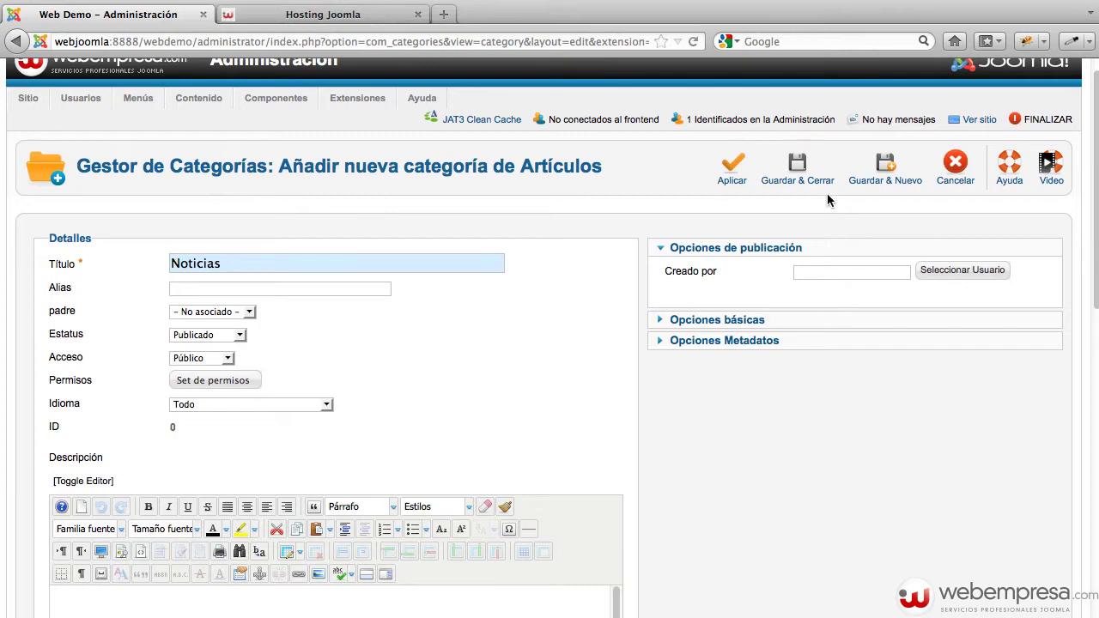
left_click(807, 188)
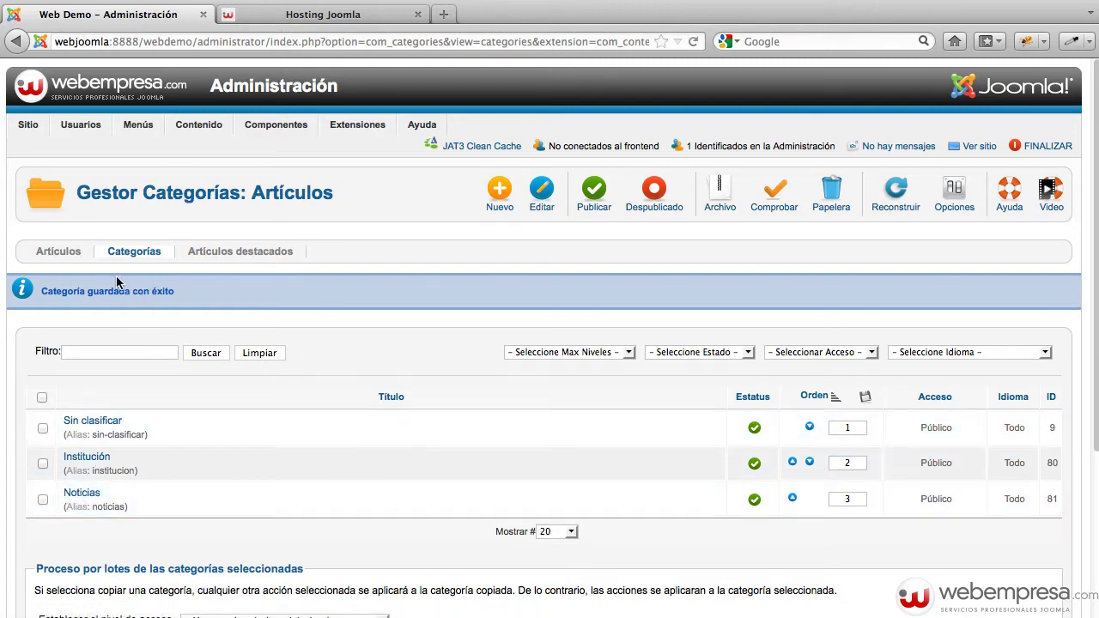
Create a new article titled 'Nosotros' and save it
left_click(71, 258)
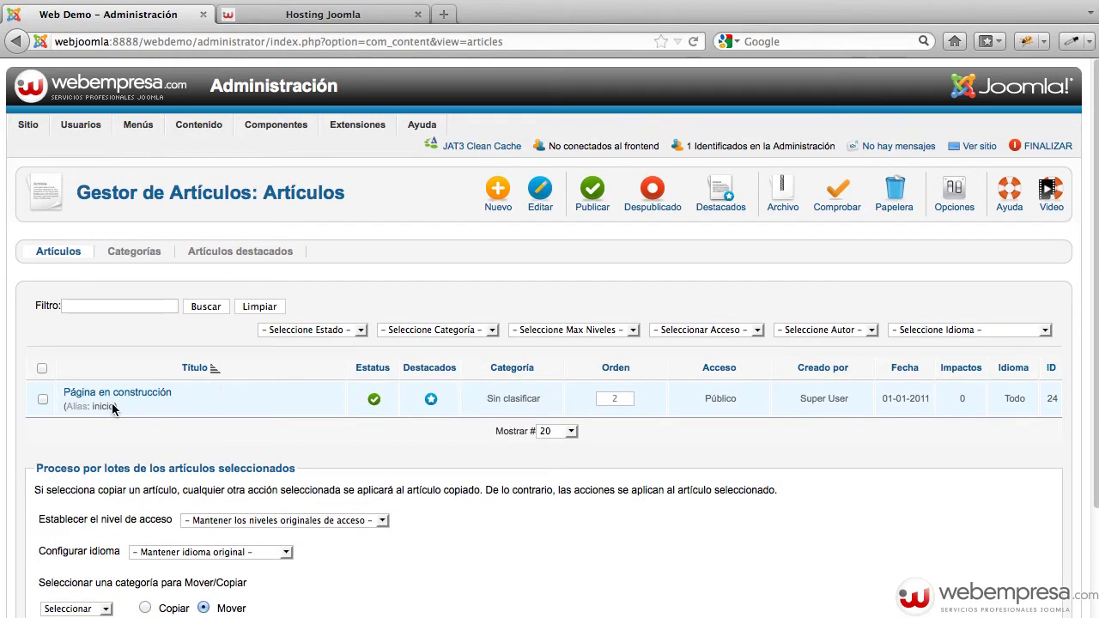
left_click(500, 203)
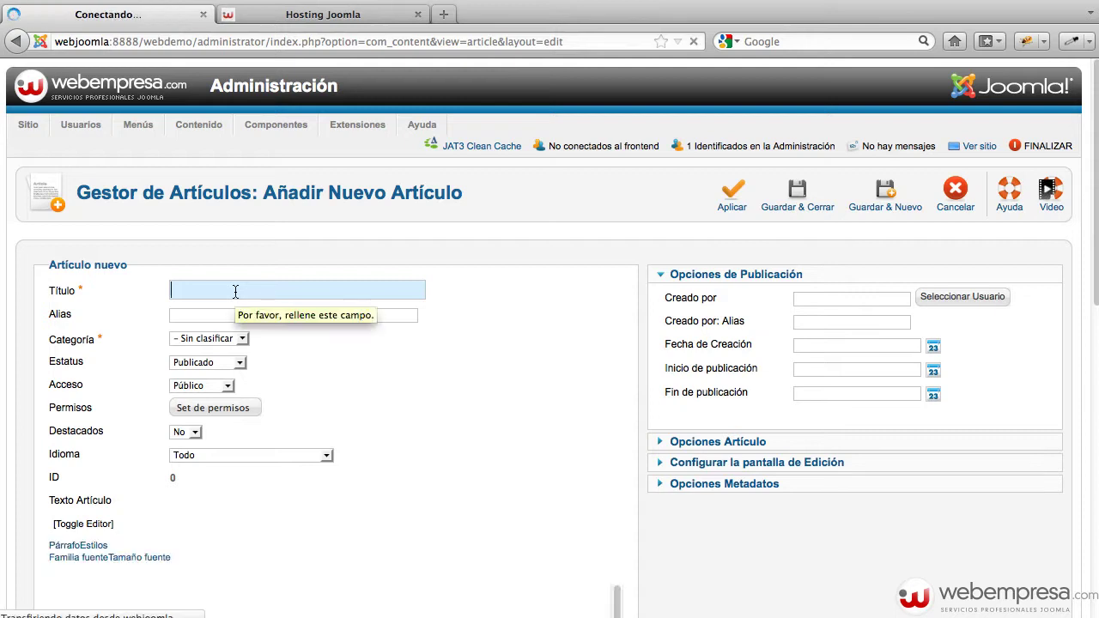
type("Not")
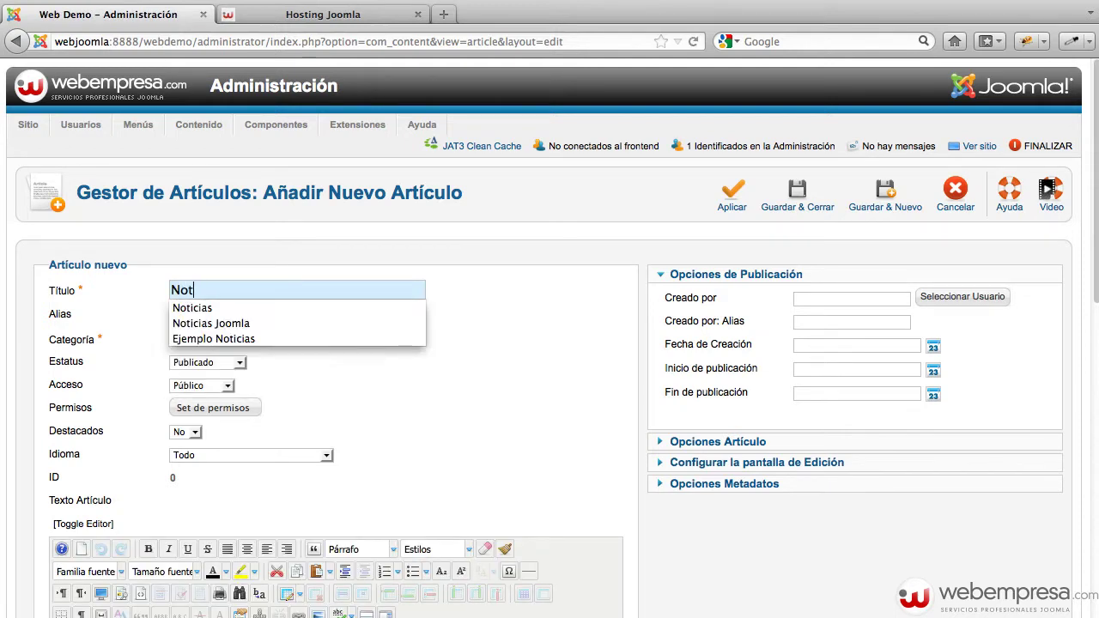
key("BackSpace")
type("so")
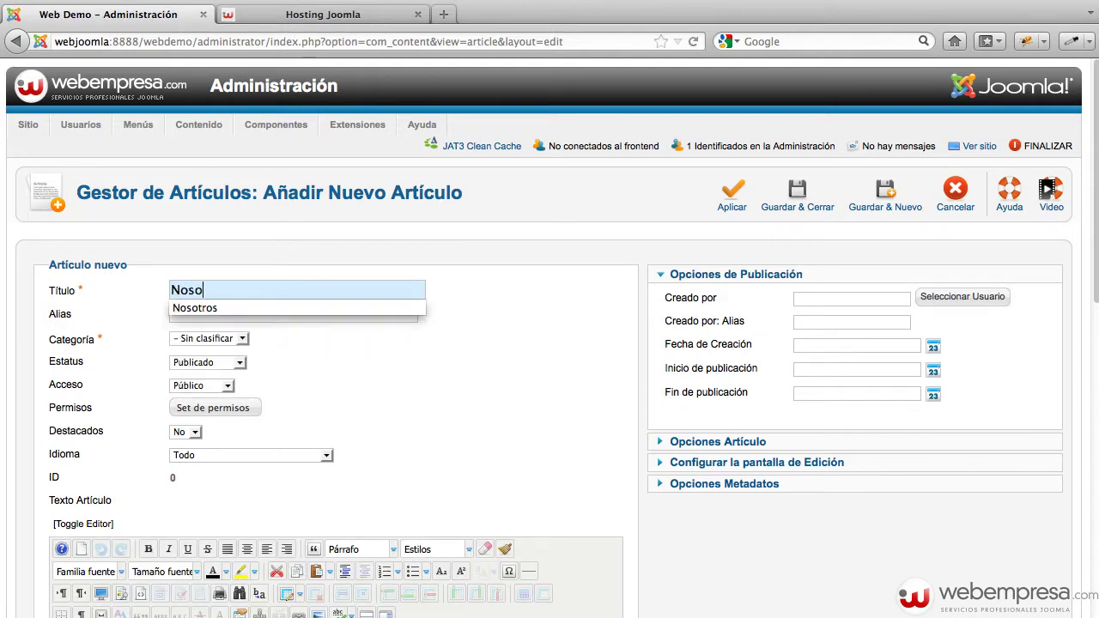
left_click(261, 304)
key("Return")
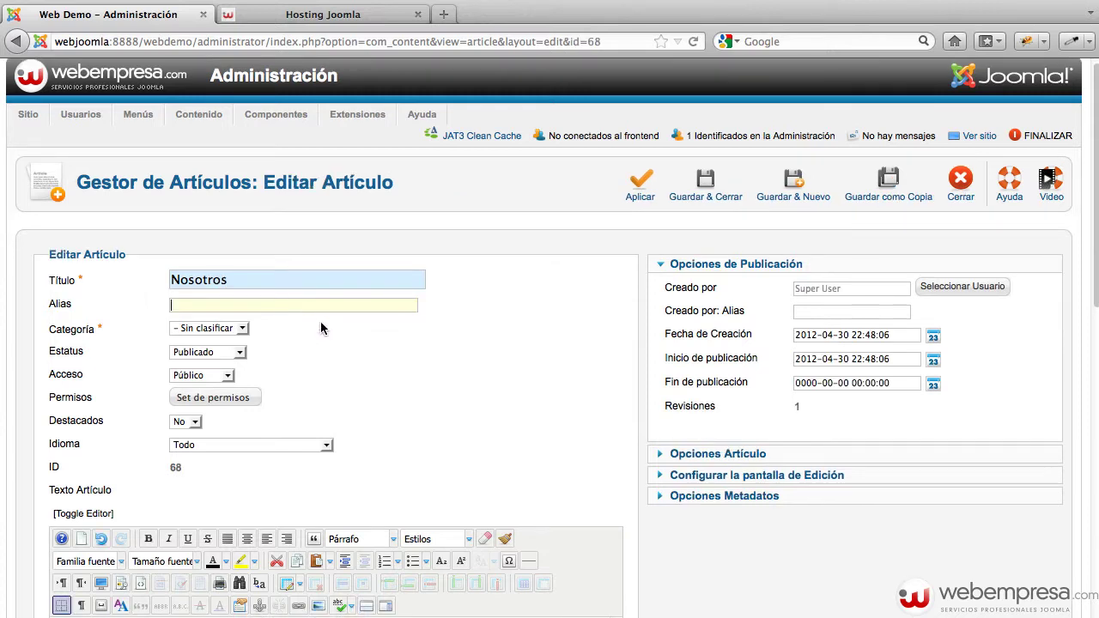
Set the article's category to Institución, paste Lorem Ipsum body text, and bring up the Image Manager
left_click(241, 329)
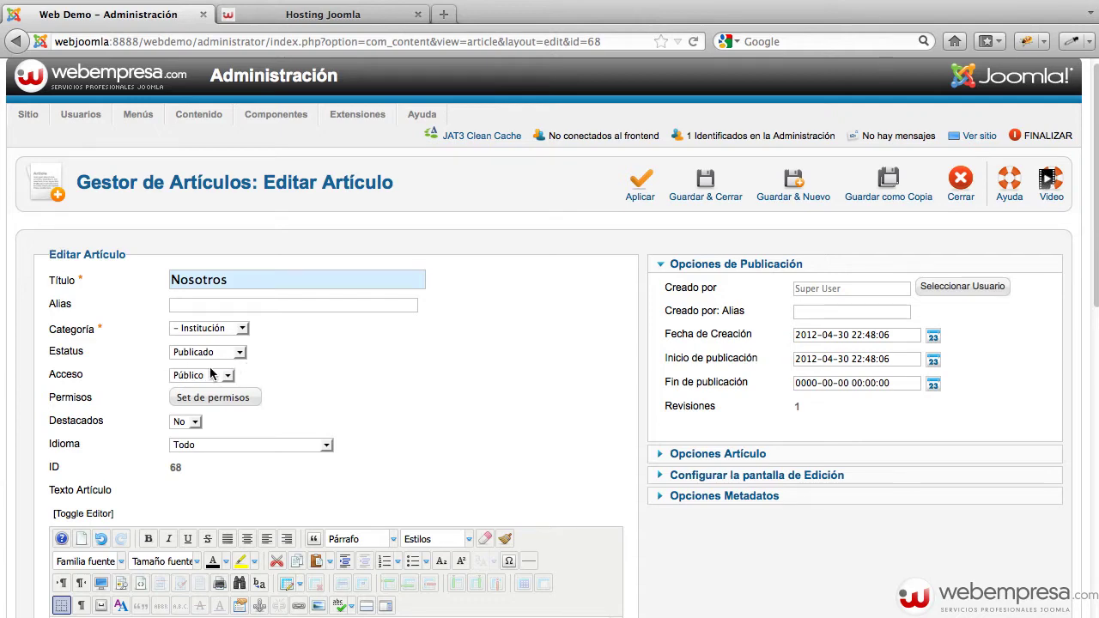
scroll(403, 390, "down", 5)
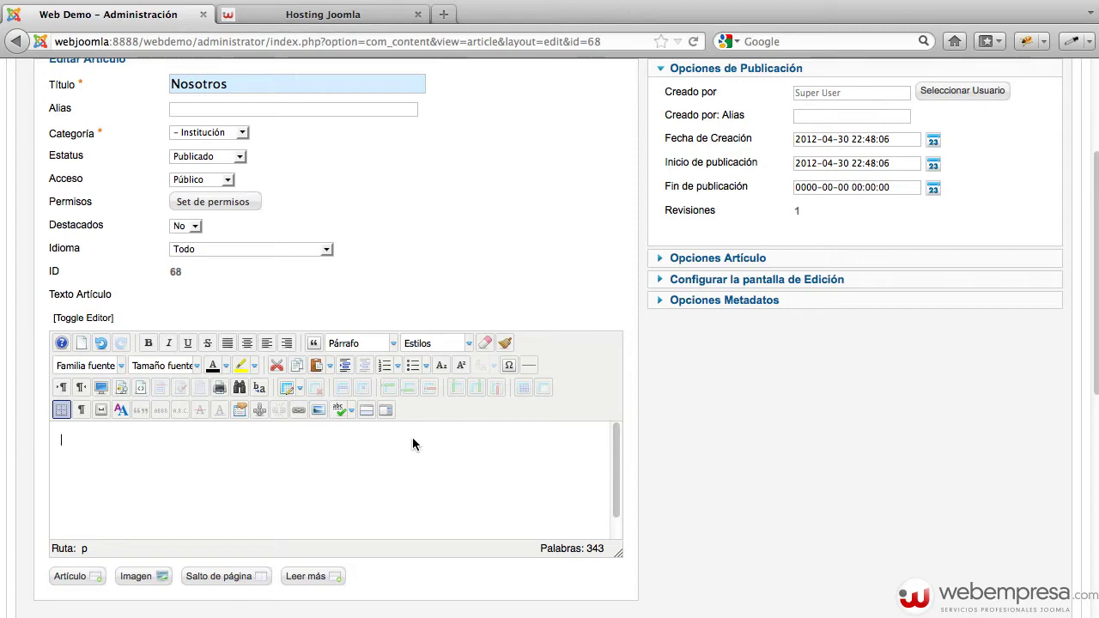
type("l")
key("ctrl+v")
scroll(272, 491, "up", 6)
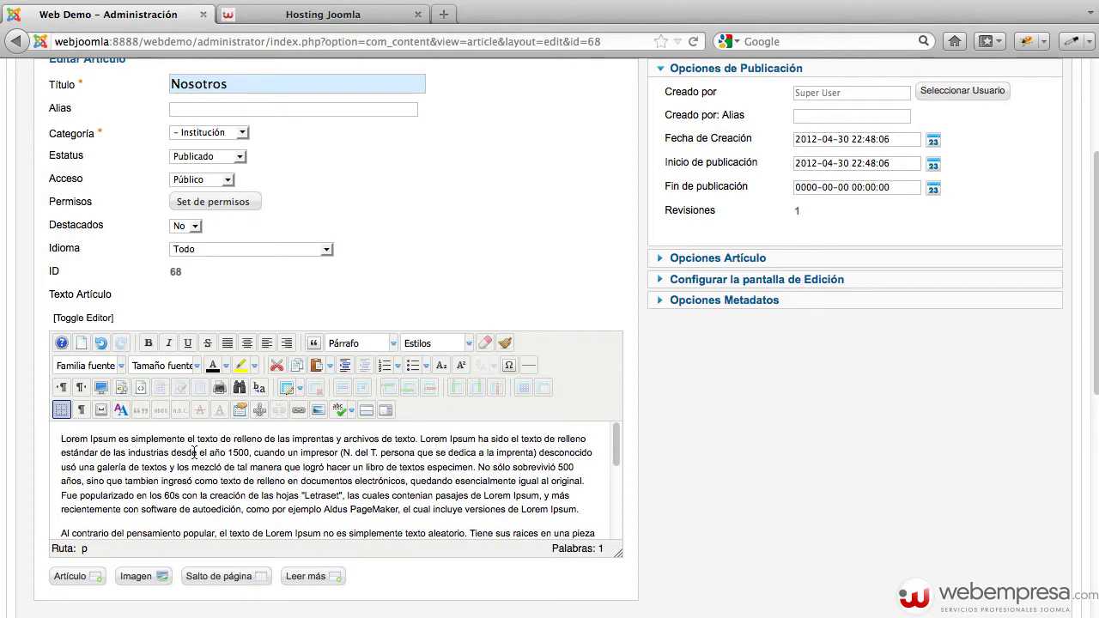
left_click(318, 411)
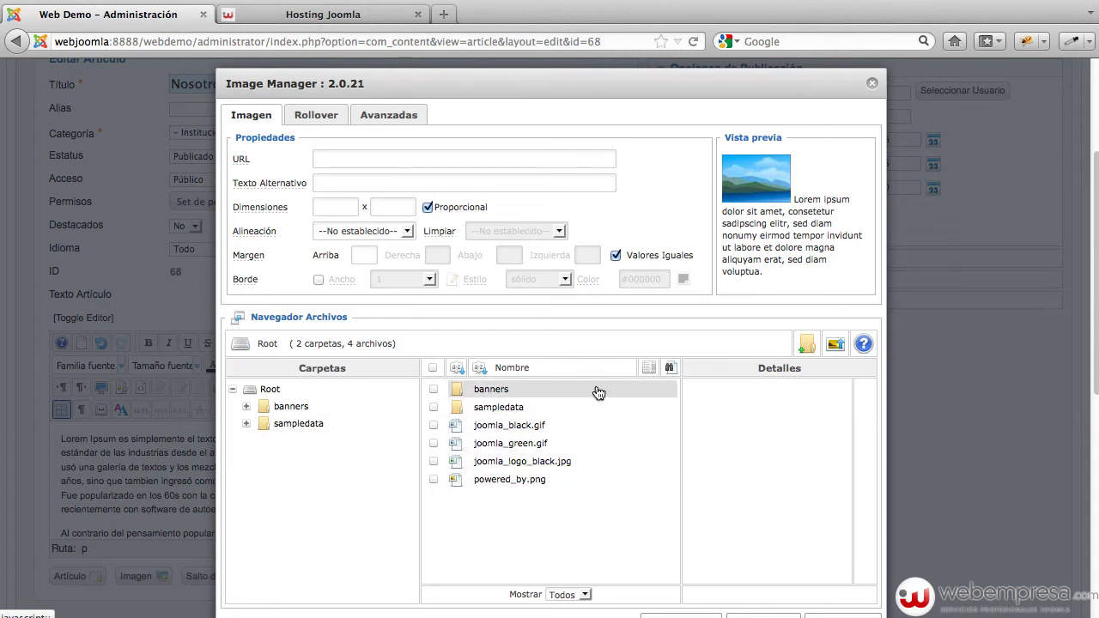
Upload nosotros.jpeg and insert it into the article body
left_click(834, 345)
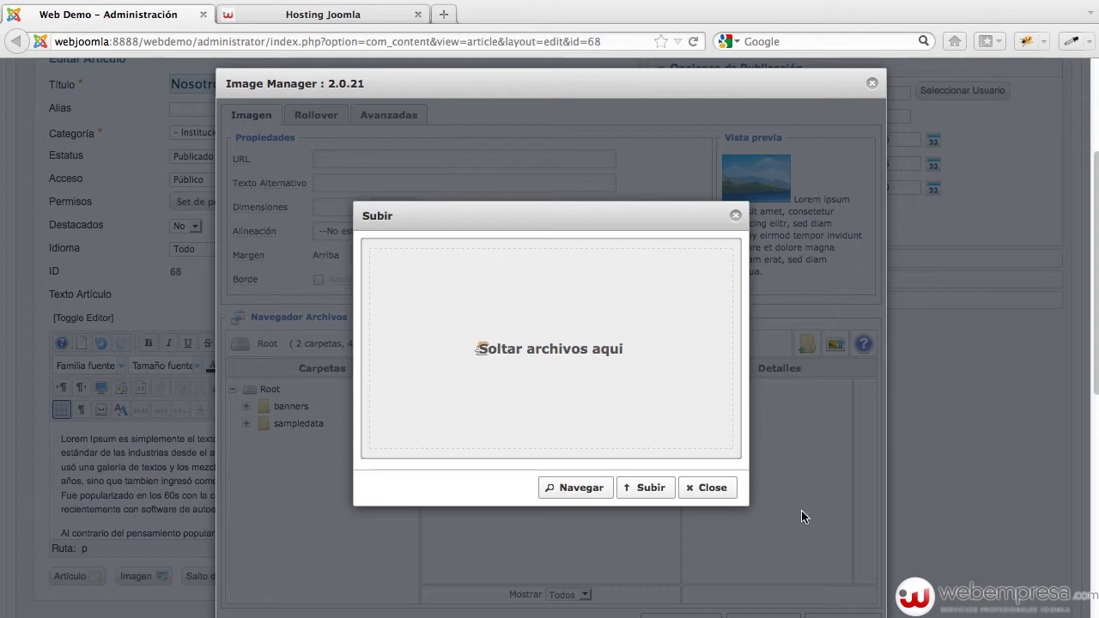
left_click_drag(482, 348, 509, 385)
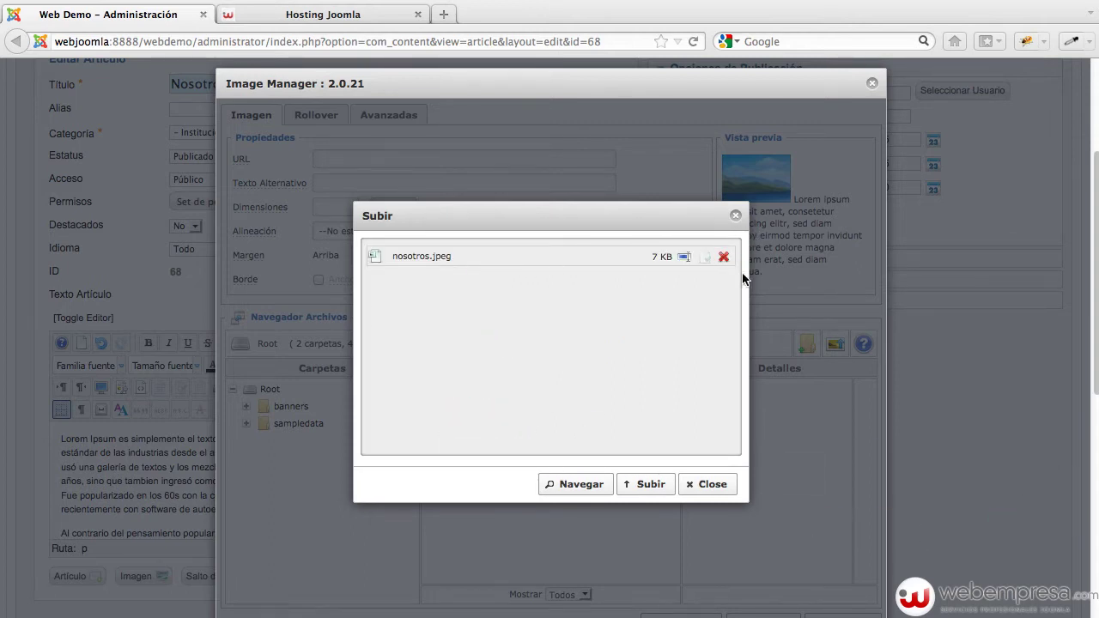
left_click(635, 488)
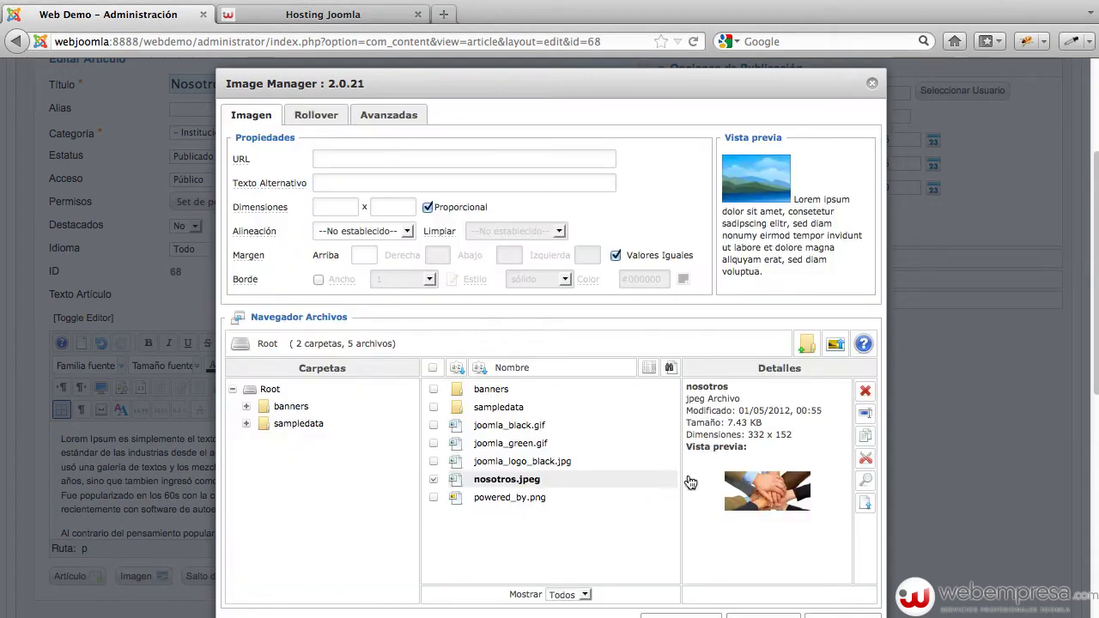
left_click(487, 479)
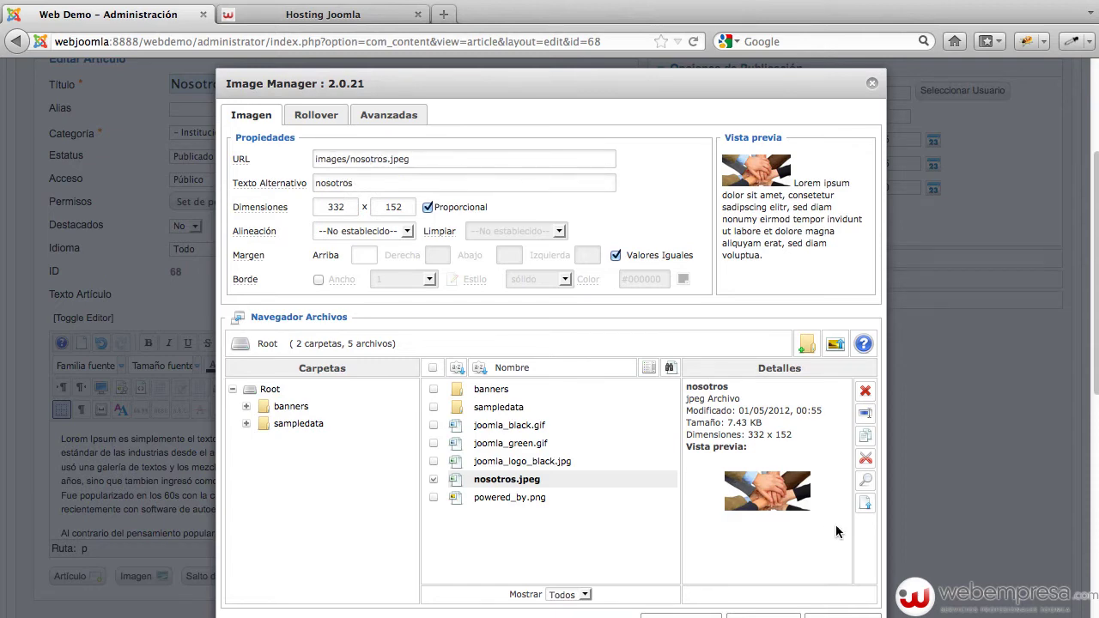
scroll(697, 561, "down", 1)
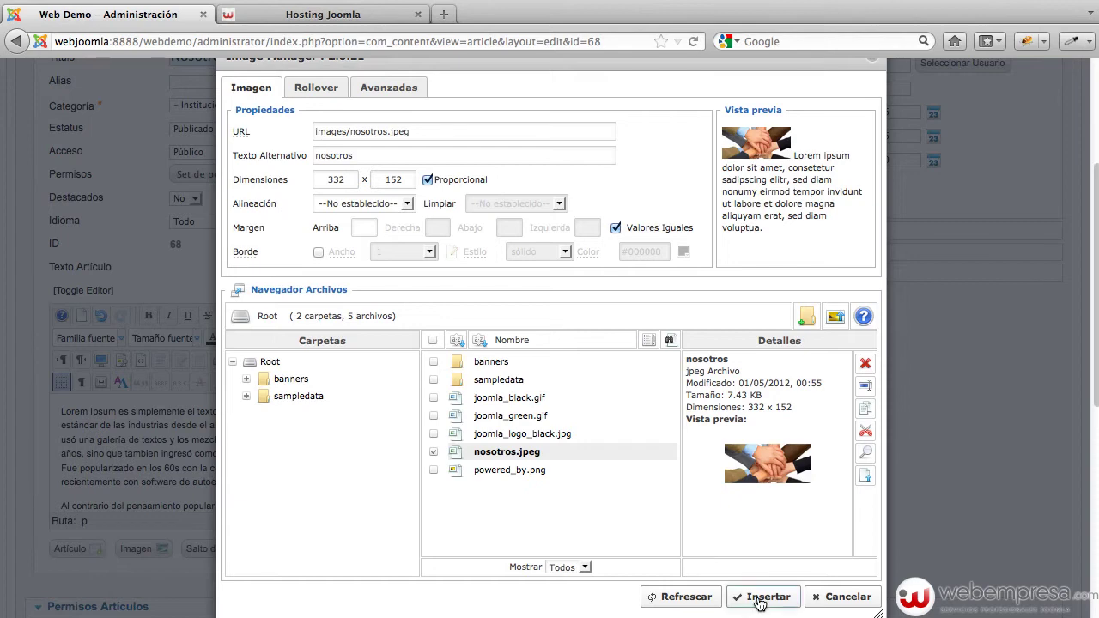
left_click(768, 598)
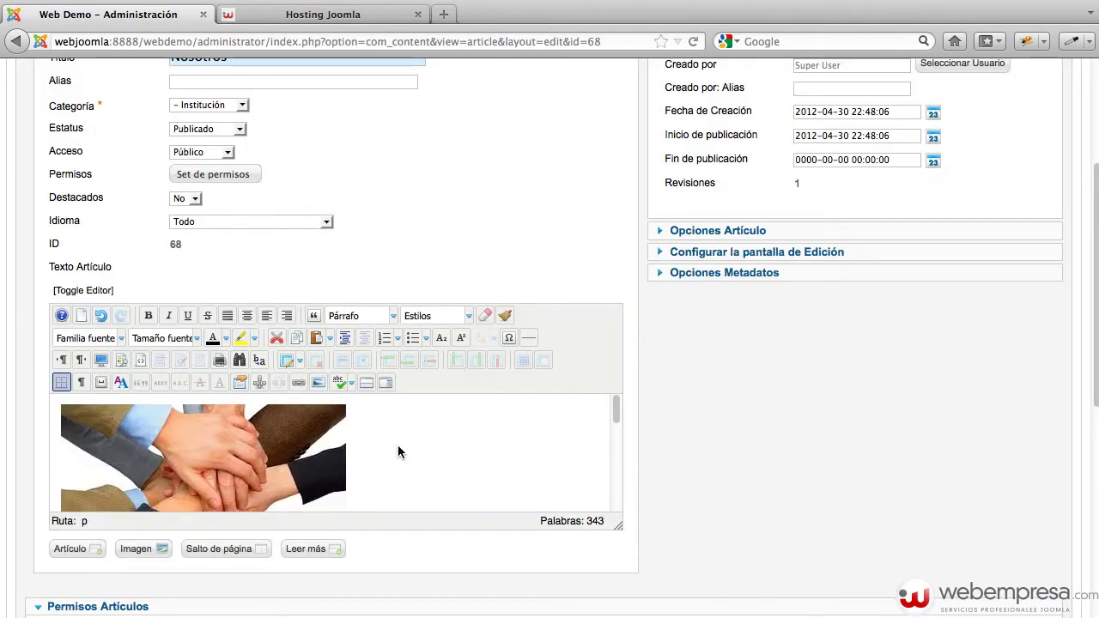
scroll(398, 445, "down", 1)
Align the nosotros.jpeg picture left with equal margins of 10 and update it
left_click(339, 439)
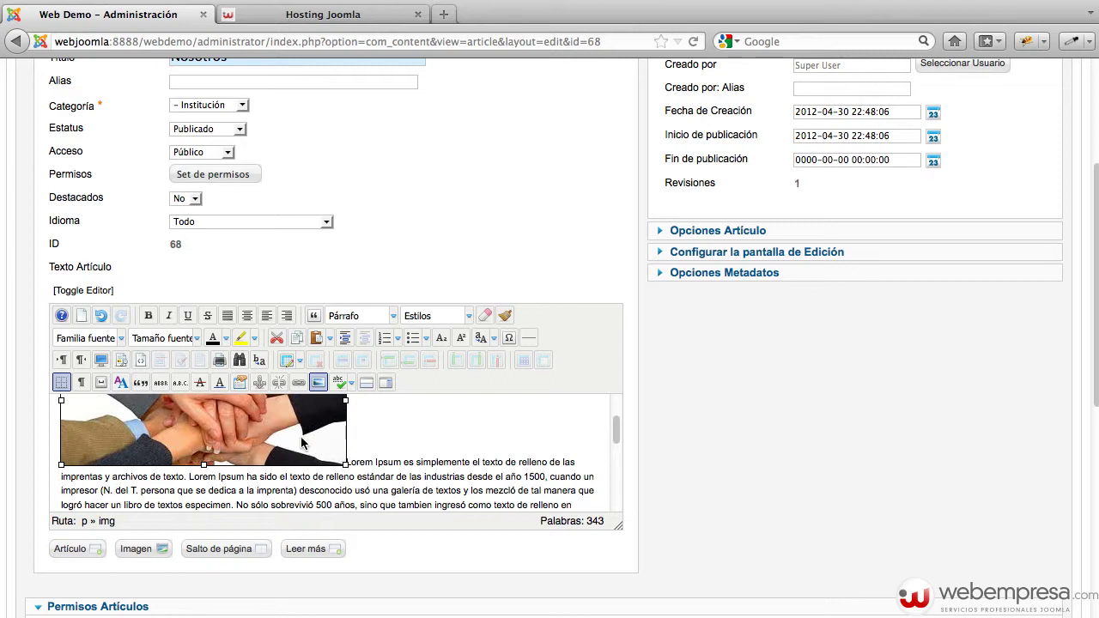
left_click(319, 383)
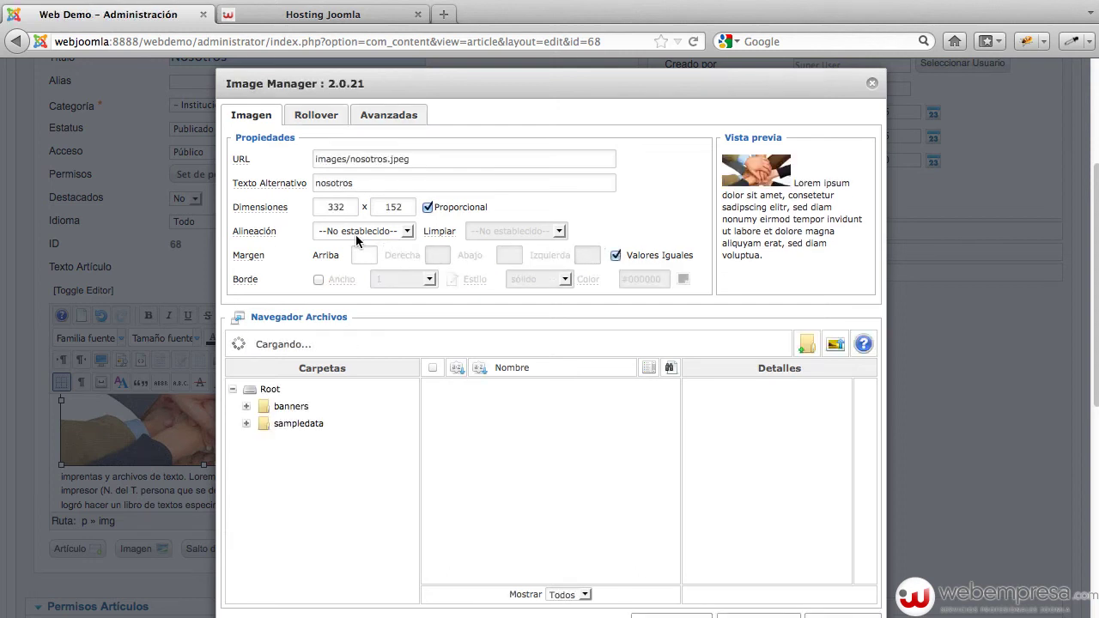
left_click(356, 237)
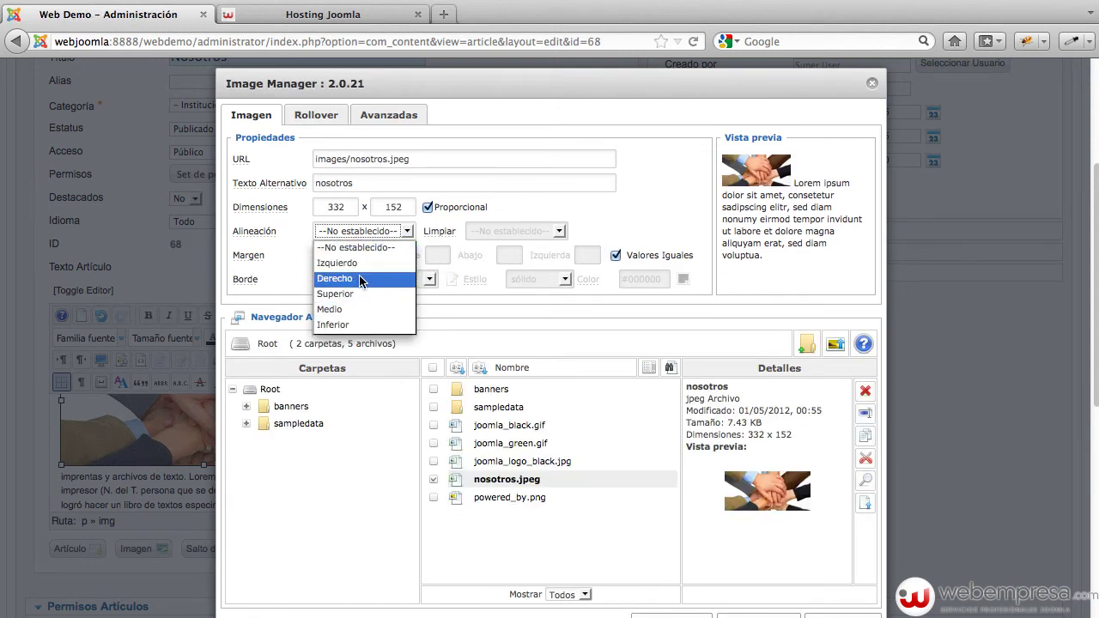
left_click(362, 264)
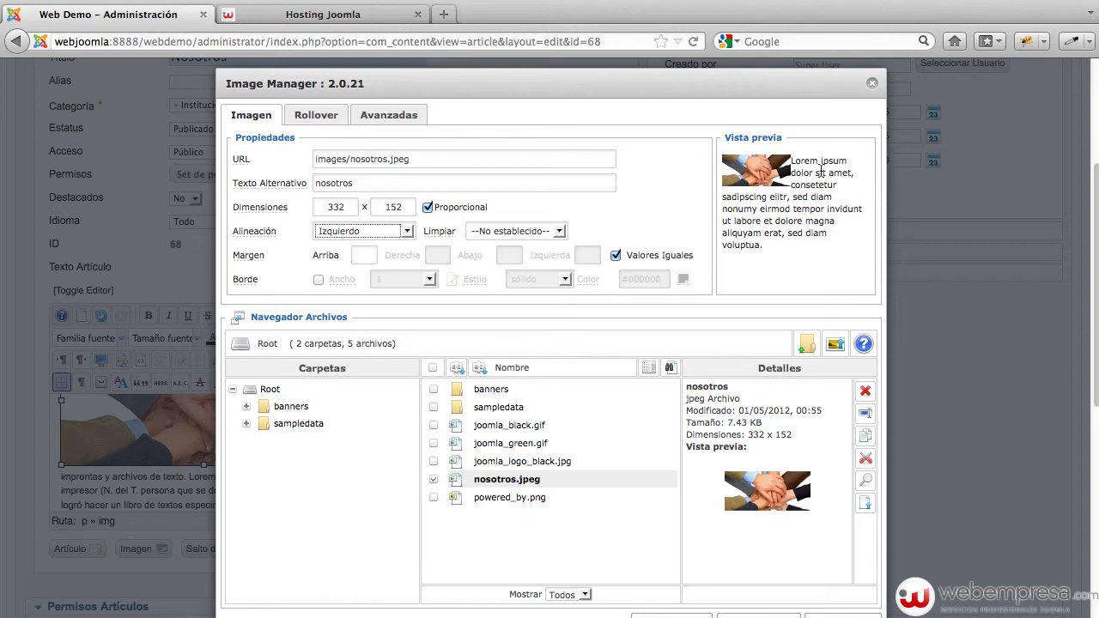
left_click(616, 255)
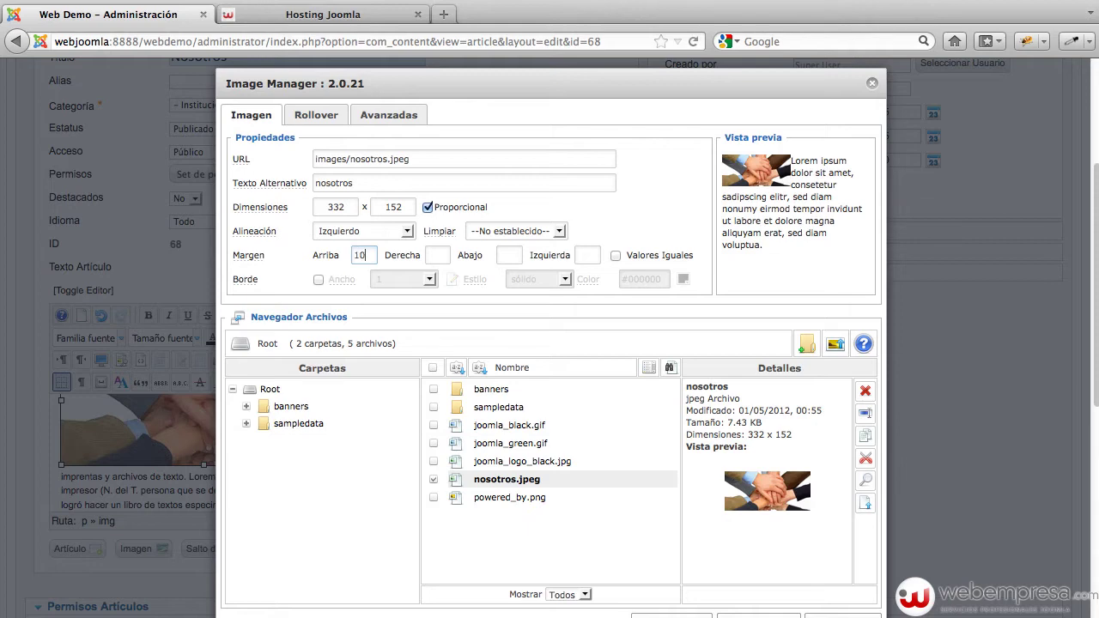
left_click(436, 255)
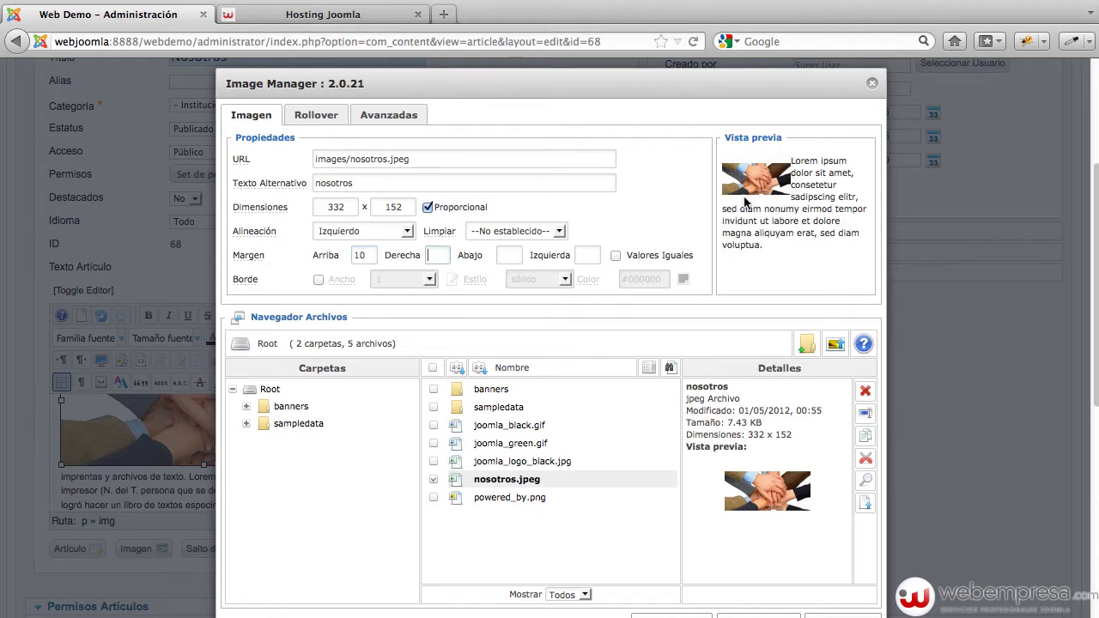
left_click(635, 257)
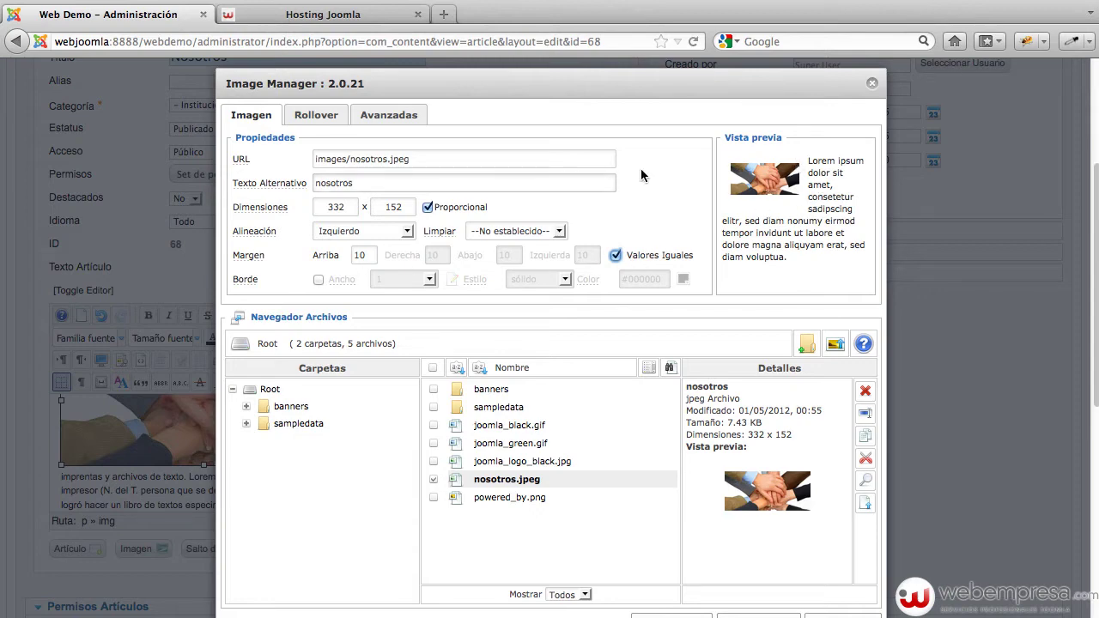
scroll(813, 444, "down", 5)
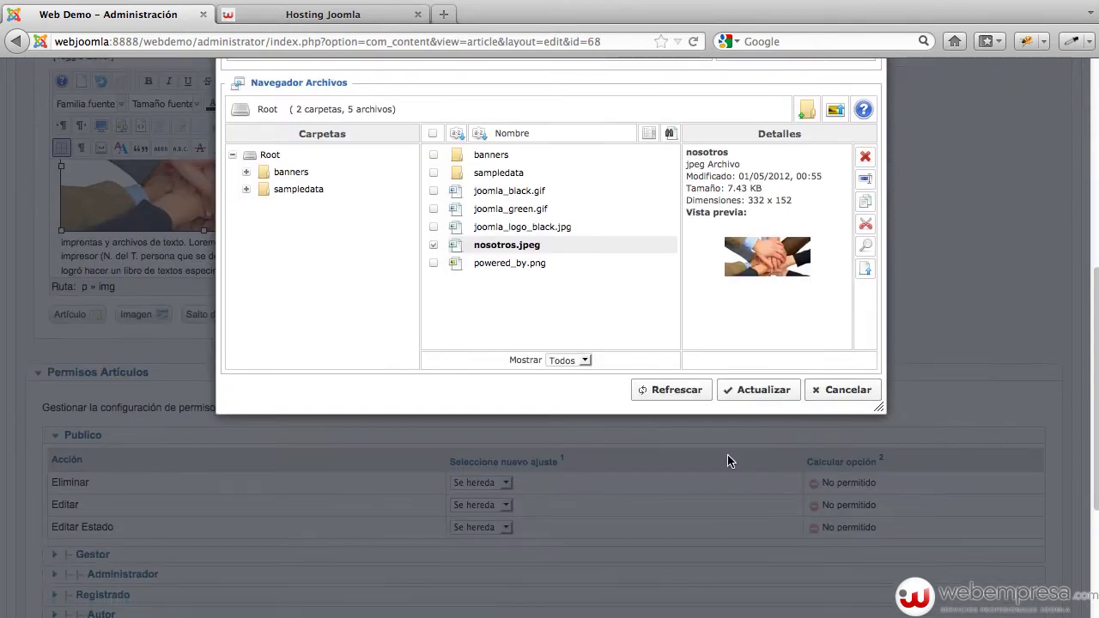
left_click(755, 391)
Save and close the Nosotros article
scroll(435, 297, "up", 2)
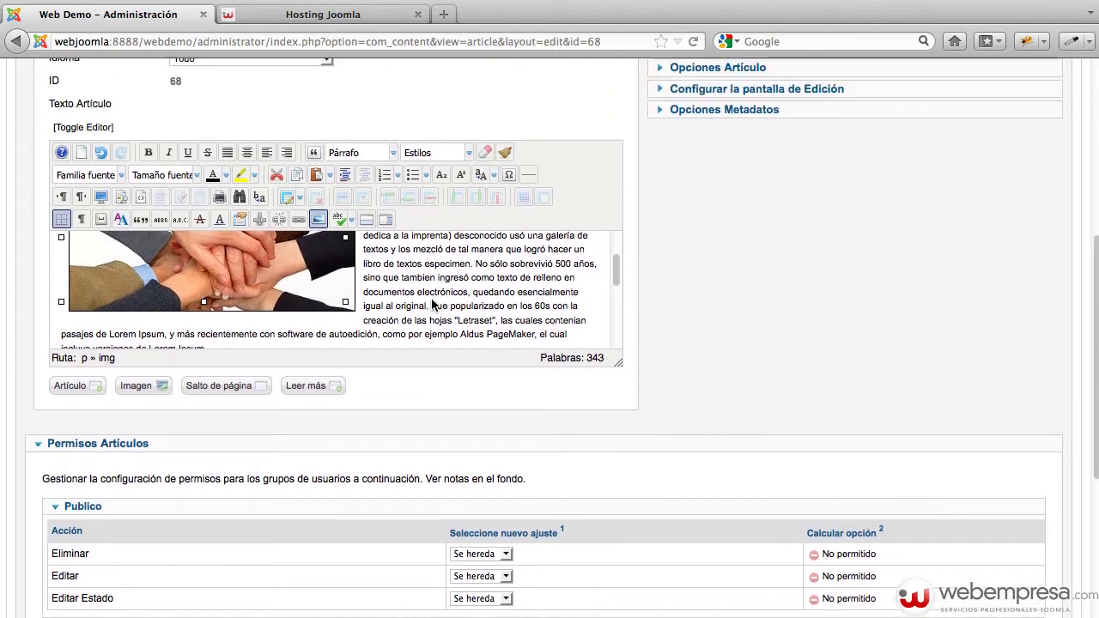
scroll(433, 304, "up", 3)
scroll(661, 297, "up", 9)
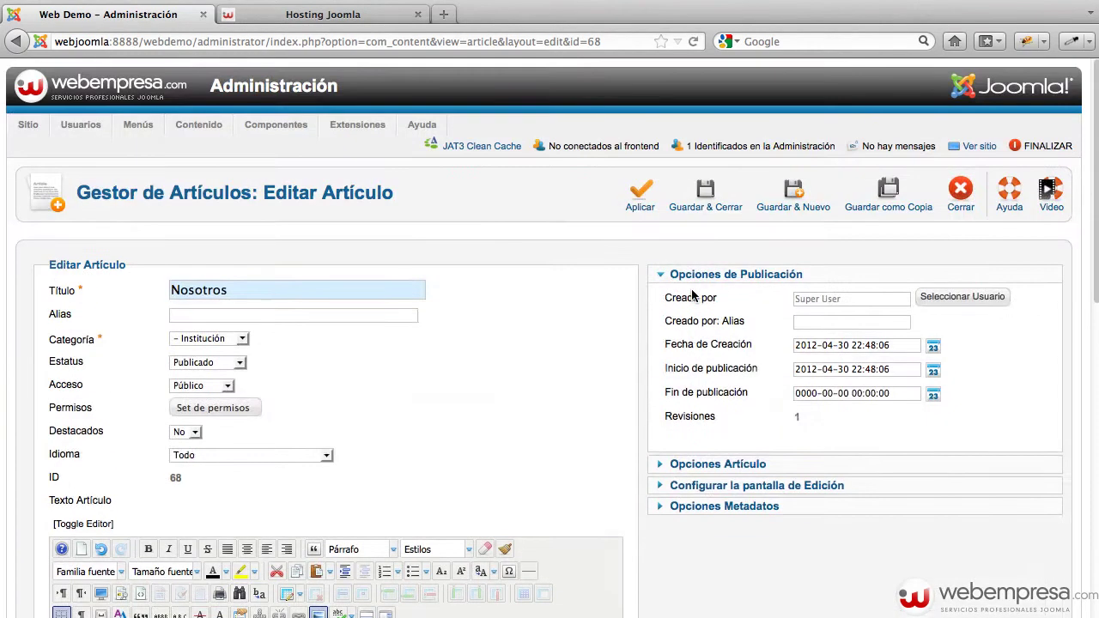
left_click(709, 206)
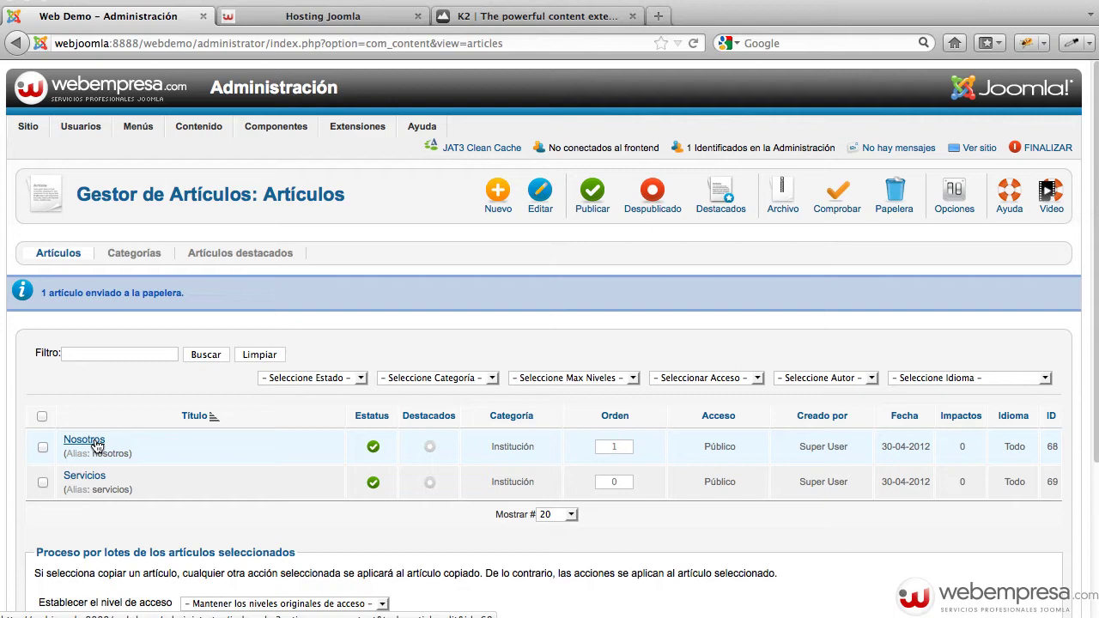
Open the Categorías list showing Sin clasificar, Institución and Noticias
left_click(136, 254)
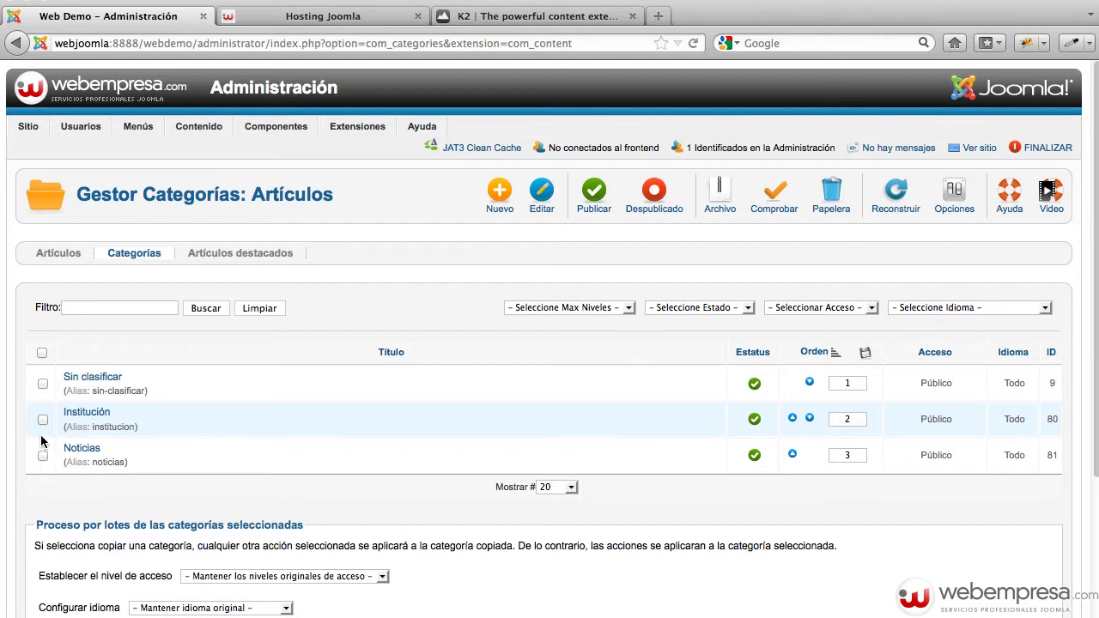
Trash the Noticias article category and open the K2 component from Componentes
left_click(43, 456)
left_click(843, 217)
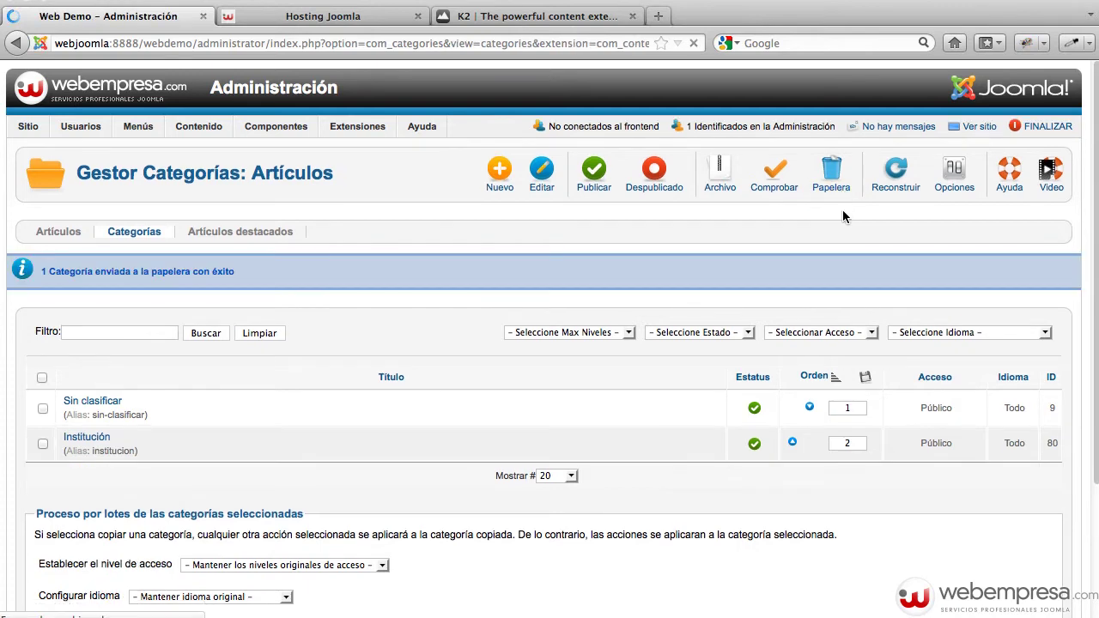
left_click(509, 17)
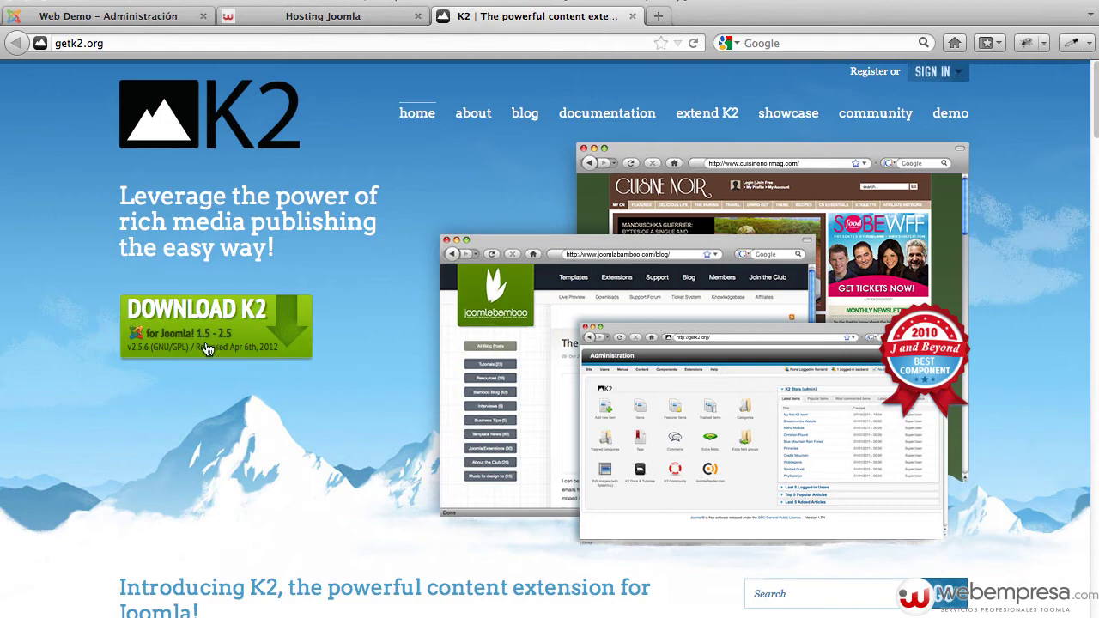
left_click(116, 15)
mouse_move(281, 119)
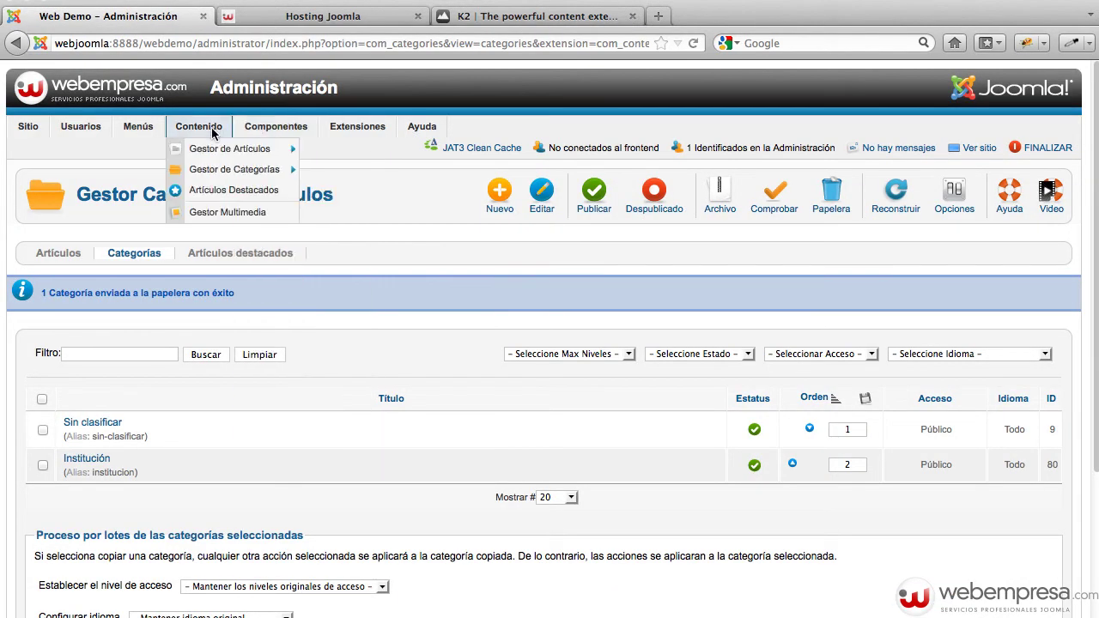
left_click(307, 352)
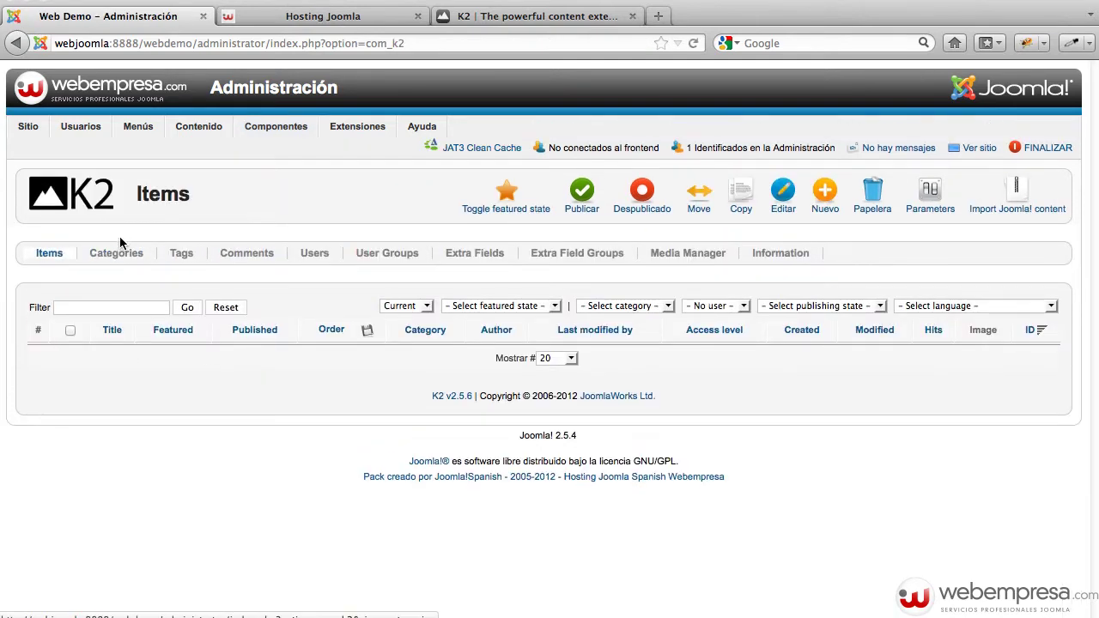
Add a K2 category titled 'Noticias', save it, and return to the K2 Items list
left_click(111, 259)
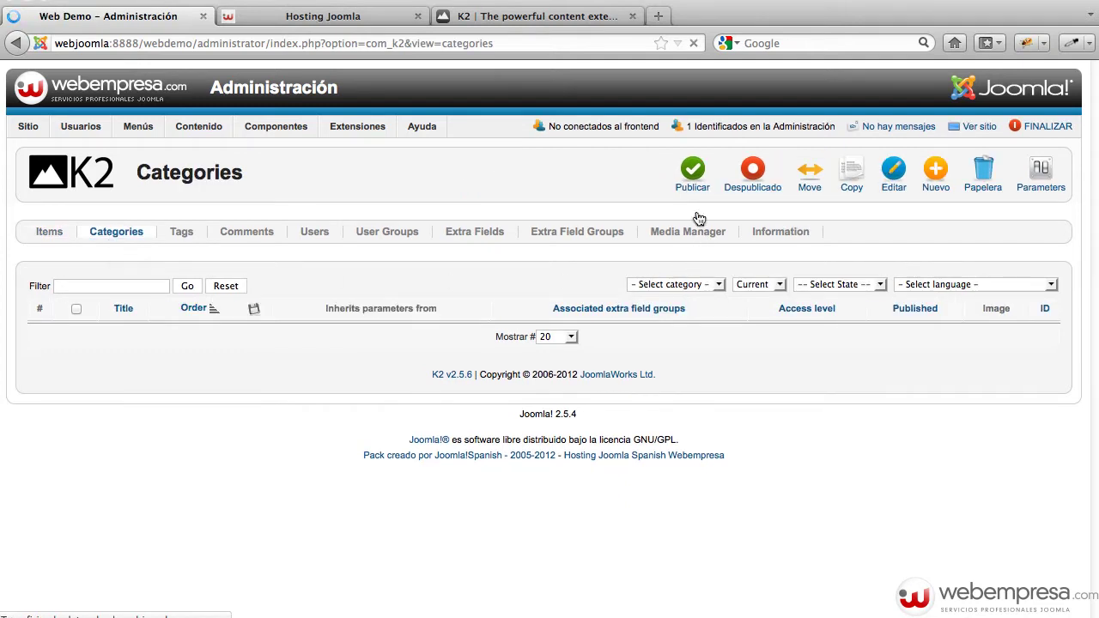
left_click(932, 199)
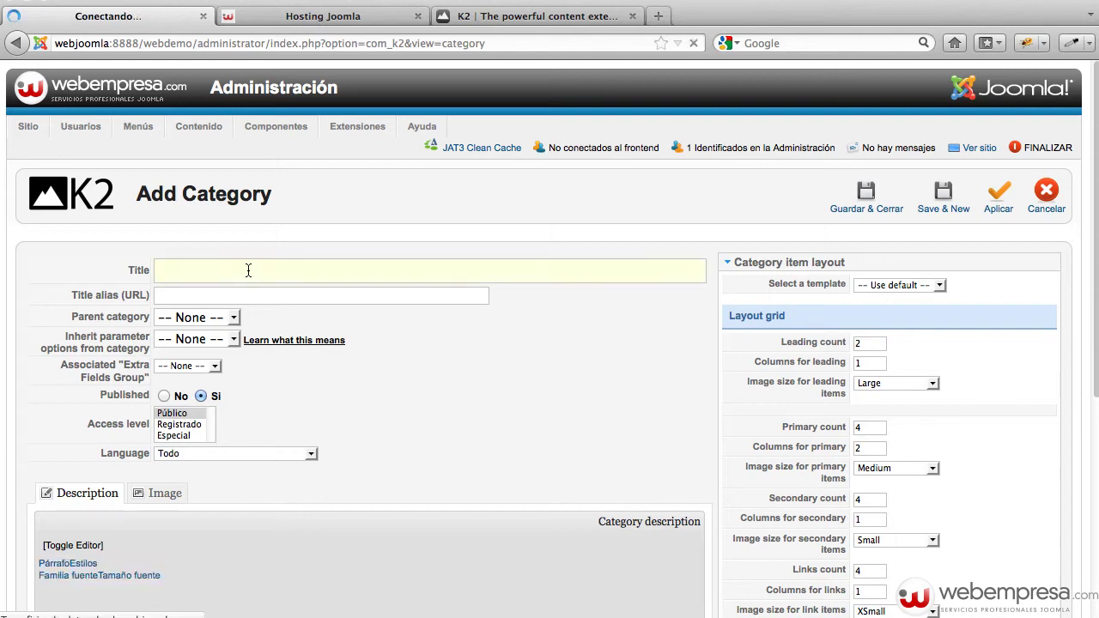
type("Noticias")
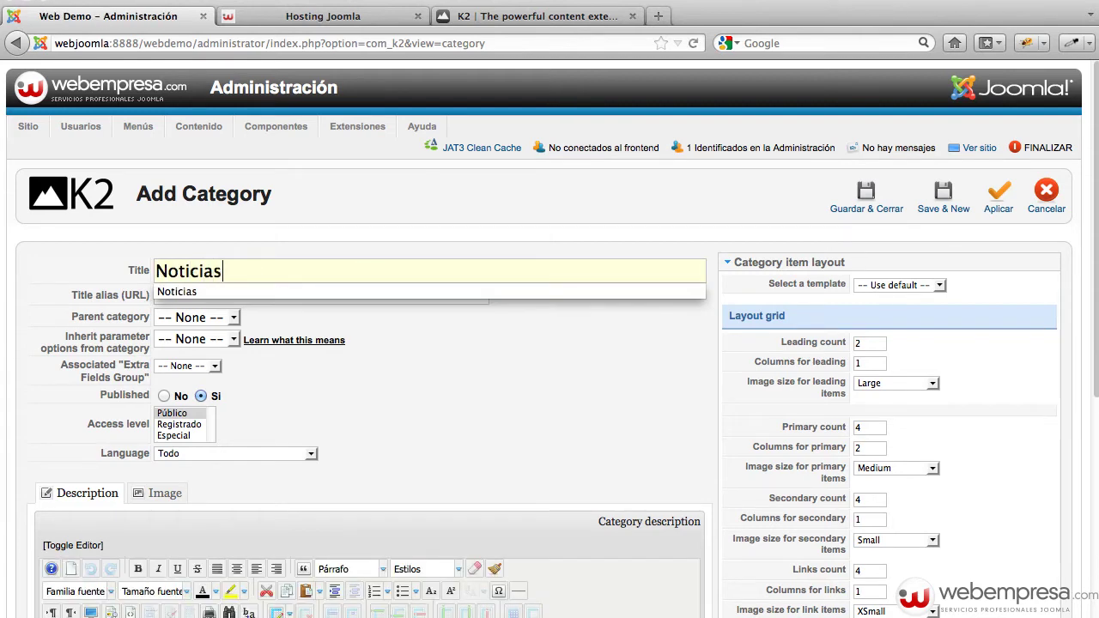
key("Tab")
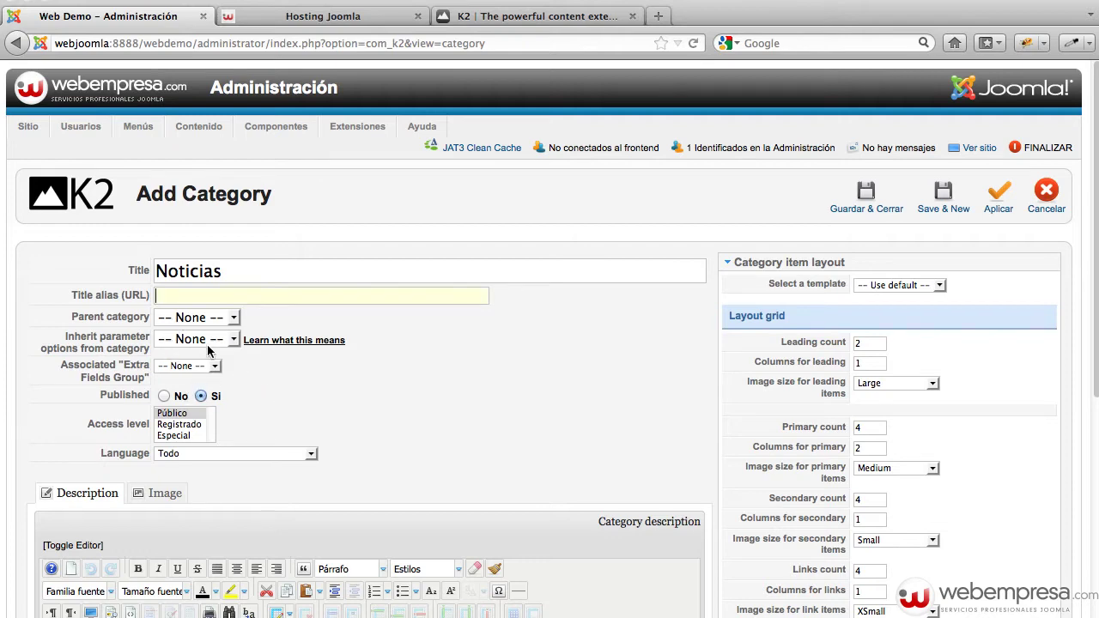
scroll(326, 344, "down", 3)
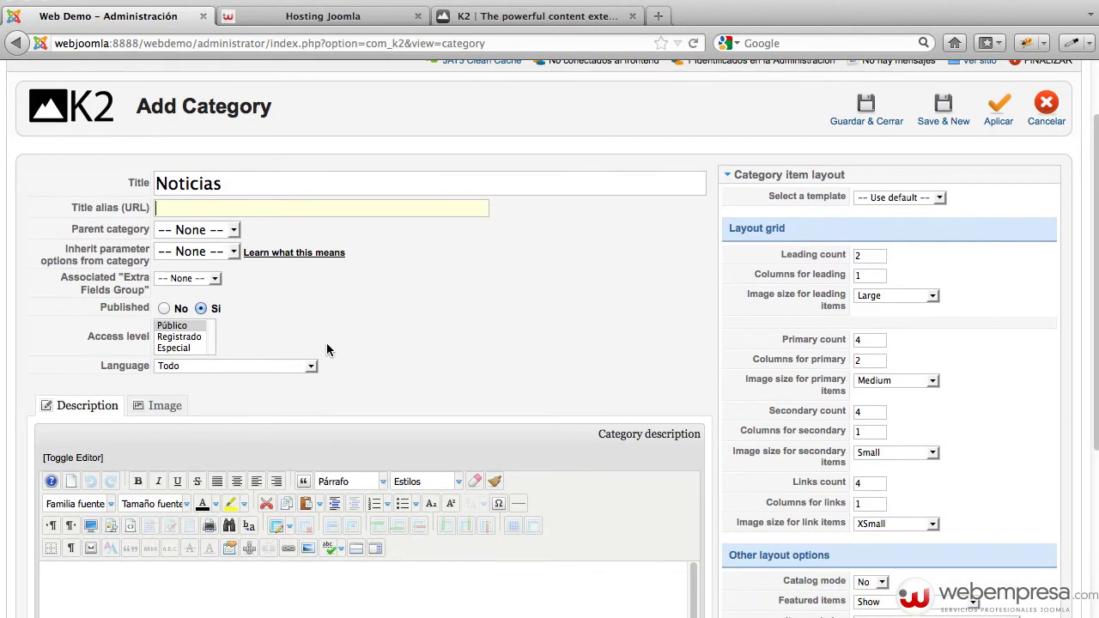
scroll(605, 333, "down", 3)
scroll(810, 324, "up", 6)
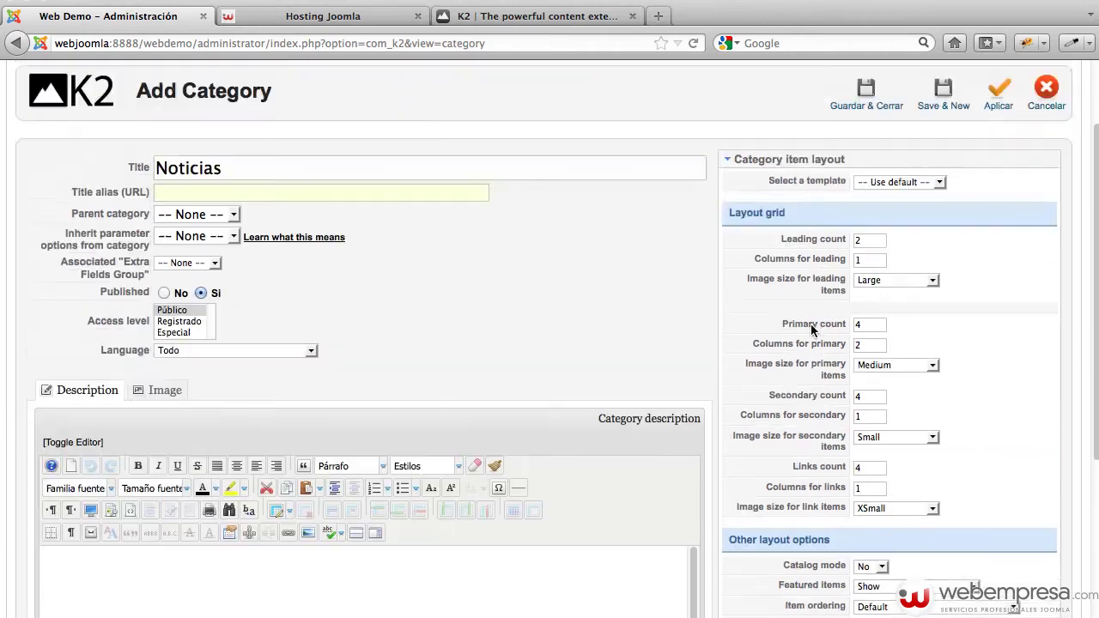
left_click(881, 212)
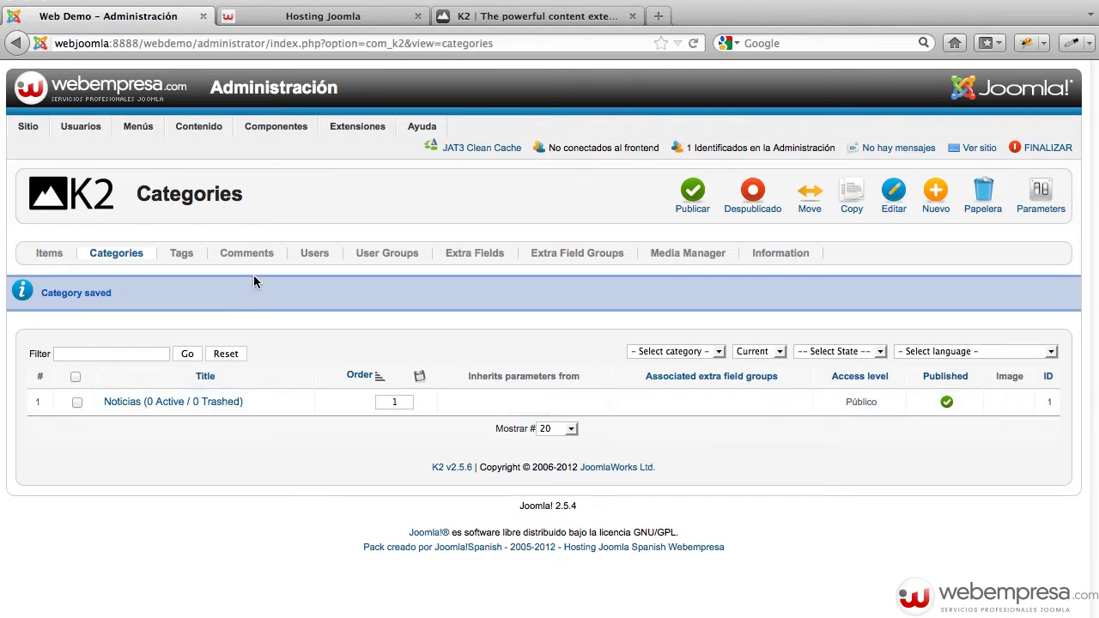
left_click(33, 255)
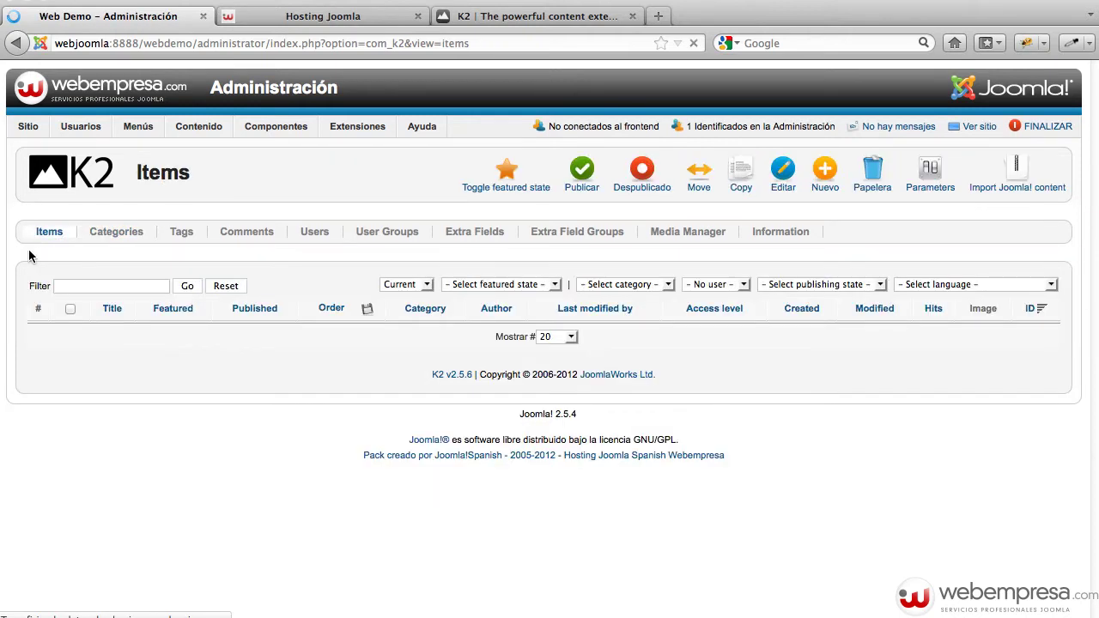
Start a new K2 item with Lorem Ipsum body text, using its opening phrase as the title
left_click(838, 186)
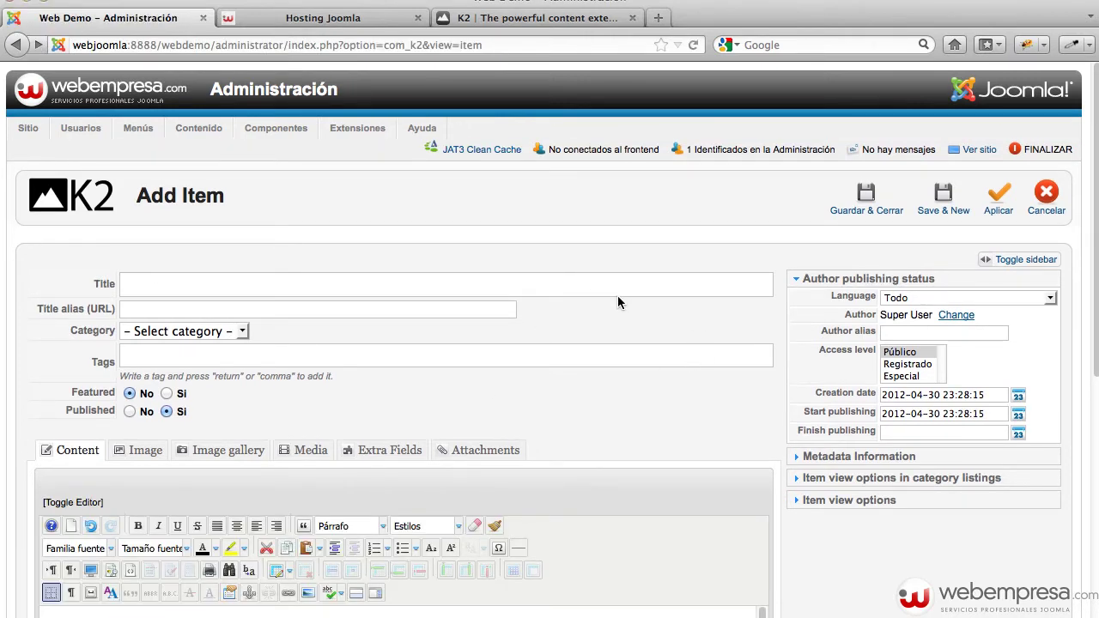
scroll(677, 366, "down", 5)
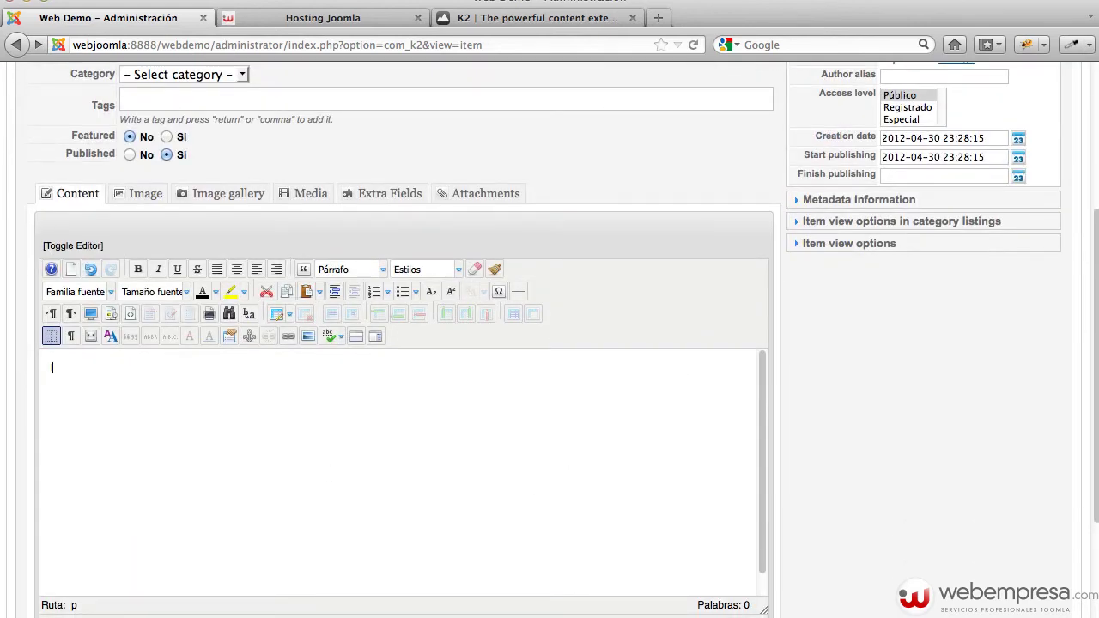
type("Lorem Ipsum es simplemente el texto de relleno de las imprentas y archivos de texto. Lorem Ipsum ha sido el texto de relleno estándar de las industrias desde el año 1500, cuando un impresor (N. del T. persona que se dedica a la imprenta) desconocido usó una galería de textos y los mezcló de tal manera que logró hacer un libro de textos especimen. No sólo sobrevivió 500 años, sino que tambien ingresó como texto de relleno en documentos electrónicos, quedando esencialmente igual al original. Fue popularizado en los 60s con la creación de las hojas \"Letraset\", las cuales contenian pasajes de Lorem Ipsum, y más recientemente con software de autoedición, como por ejemplo Aldus PageMaker, el cual incluye versiones de Lorem Ipsum.  Al contrario del pensamiento popular, el texto de Lorem Ipsum no es simplemente texto aleatorio. Tiene sus raices en una pieza clásica de la literatura del Latin, que data del año 45 antes de Cristo, haciendo que este adquiera mas de 2000 años de antiguedad. Richard McClintock, un profesor de Latin de la Universidad de Hampden-Sydney en Virginia, encontró una de las palabras más oscuras de la lengua del latín, \"consecteur\", en un pasaje de Lorem Ipsum, y al seguir leyendo distintos textos del latín, descubrió la fuente indudable. Lorem Ipsum viene de las secciones 1.10.32 y 1.10.33 de \"de Finnibus Bonorum et Malorum\" (Los Extremos del Bien y El Mal) por Cicero, escrito en el año 45 antes de Cristo. Este libro es un tratado de teoría de éticas, muy popular durante el Renacimiento. La primera linea del Lorem Ipsum, \"Lorem ipsum dolor sit amet..\", viene de una linea en la sección 1.10.32  El trozo de texto estándar de Lorem Ipsum usado desde el año 1500 es reproducido debajo para aquellos interesados. Las secciones 1.10.32 y 1.10.33 de \"de Finibus Bonorum et Malorum\" por Cicero son también reproducidas en su forma original exacta, acompañadas por versiones en Inglés de la traducción realizada en 1914 por H. Rackham.")
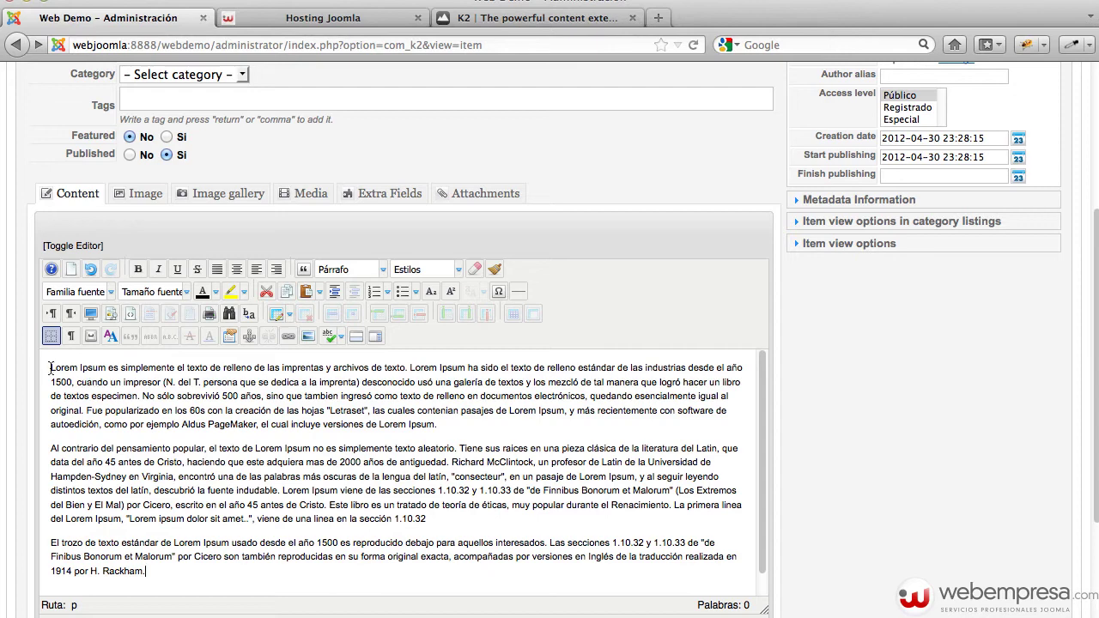
left_click_drag(50, 368, 326, 367)
key("super+c")
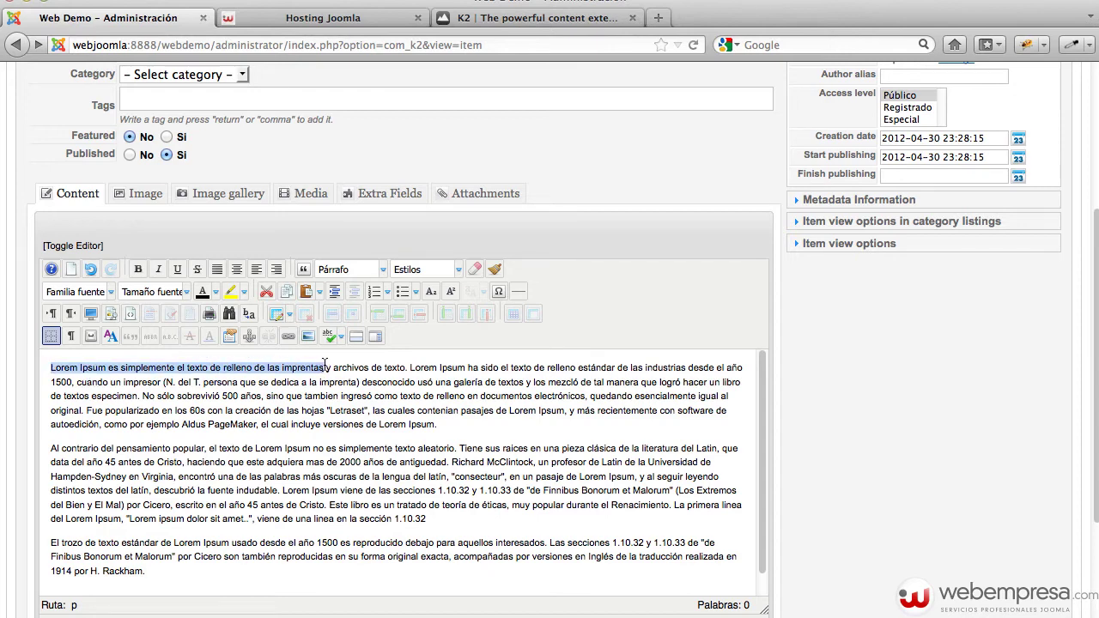
scroll(325, 365, "up", 5)
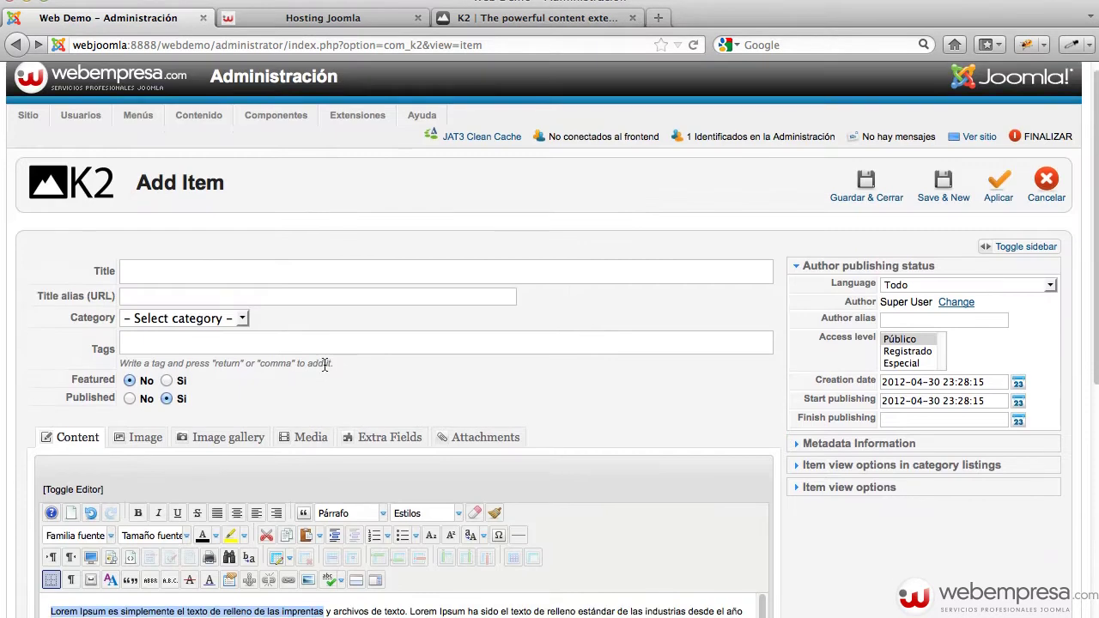
left_click(241, 273)
key("super+v")
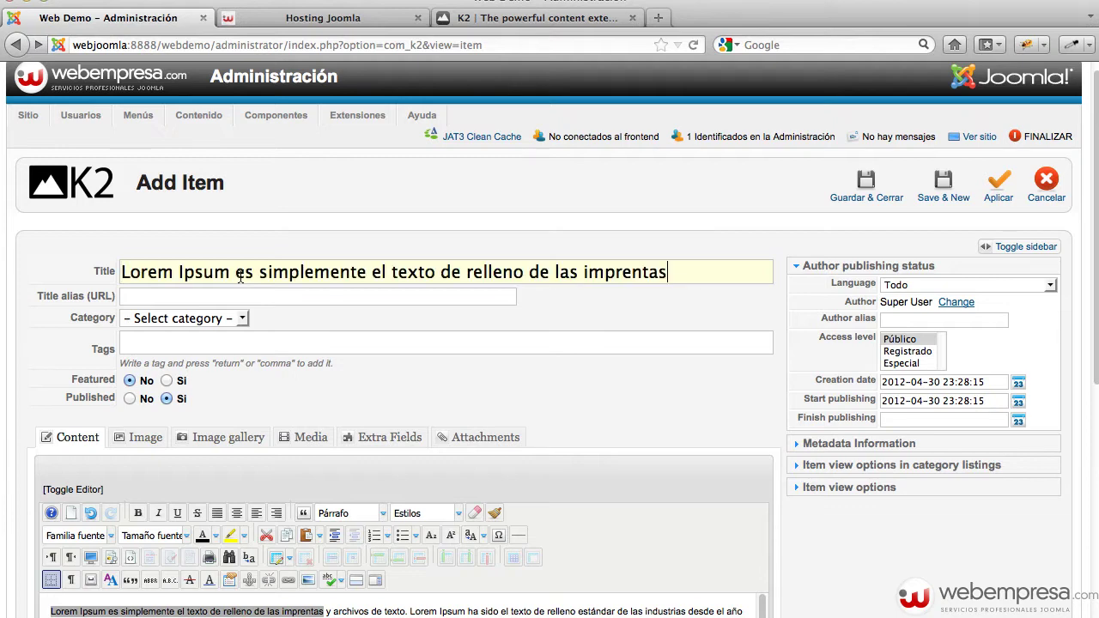
left_click(192, 295)
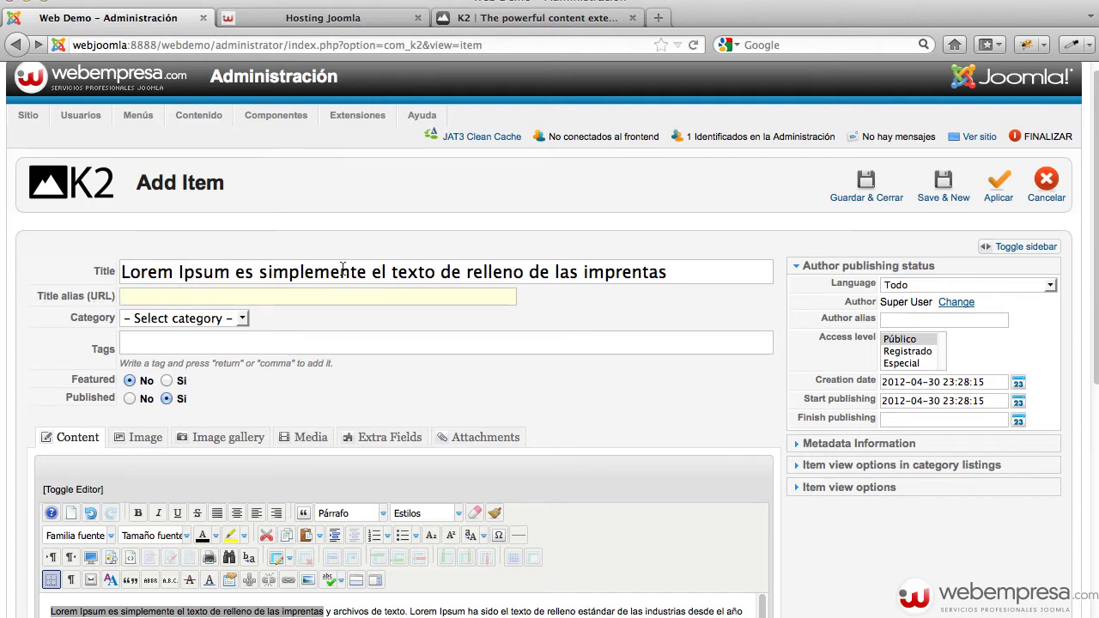
Put the item in the Noticias category with tags 'ipsum' and 'texto'
left_click(236, 321)
left_click(206, 337)
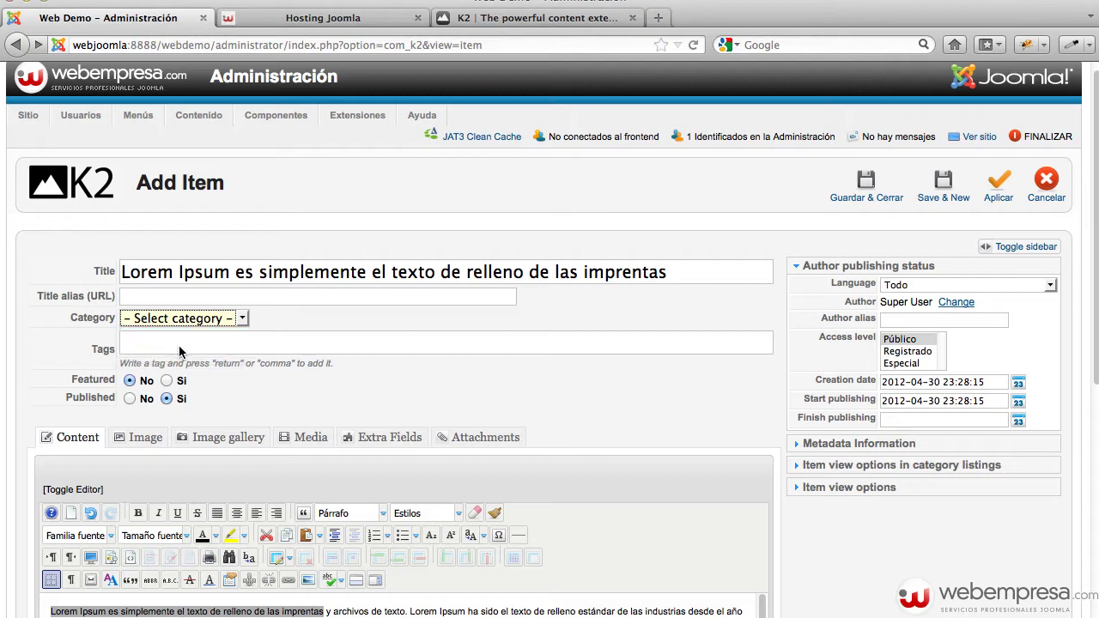
left_click(141, 345)
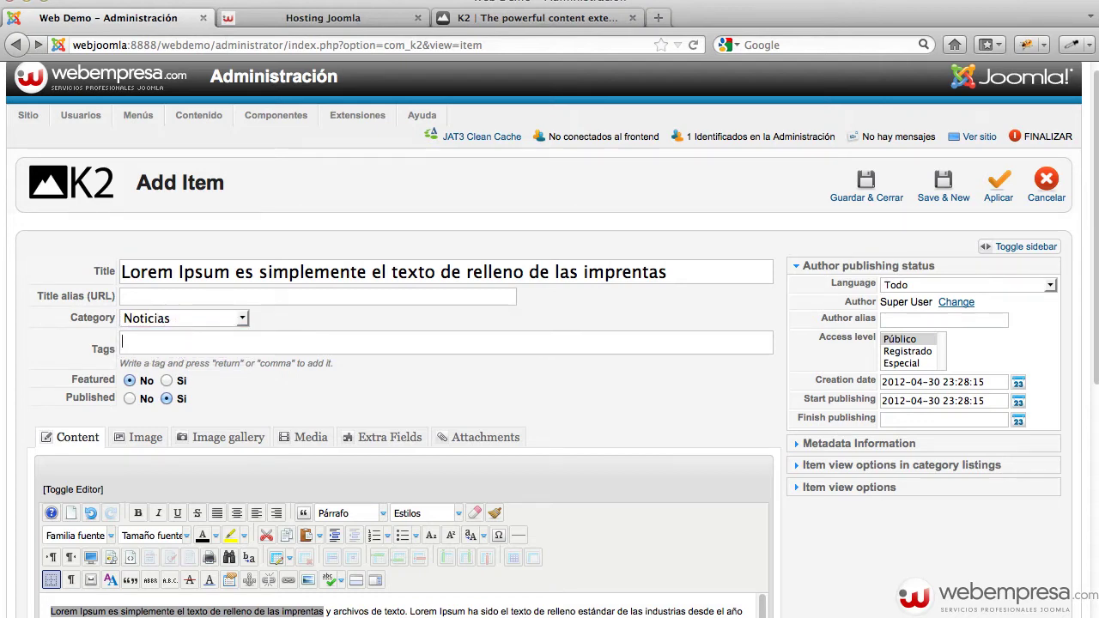
type("lore")
key("super+v")
key("super+a")
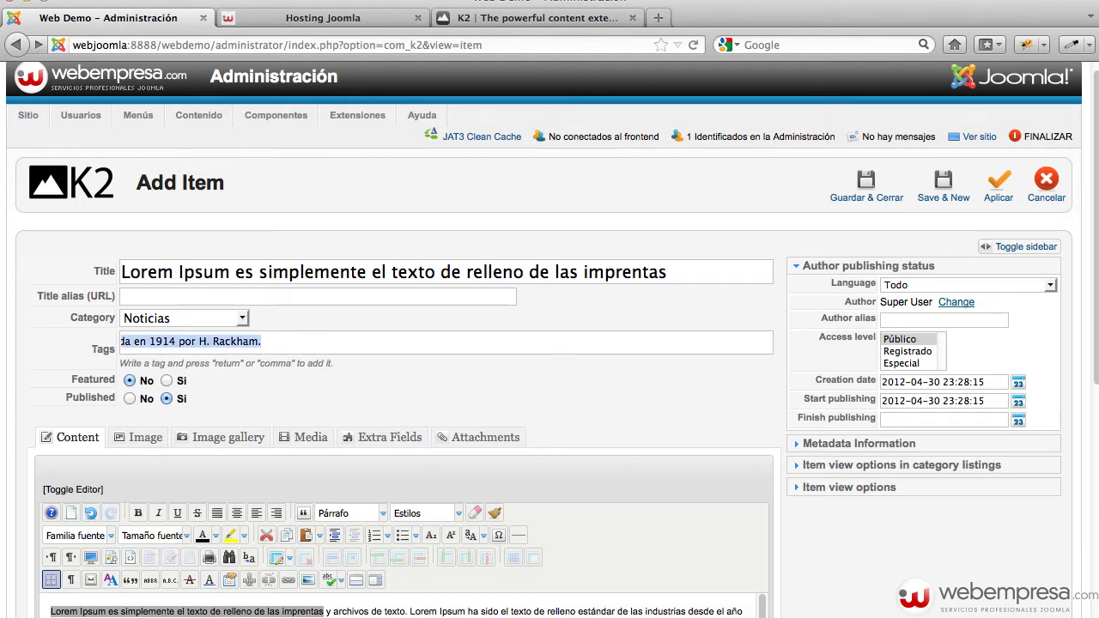
key("BackSpace")
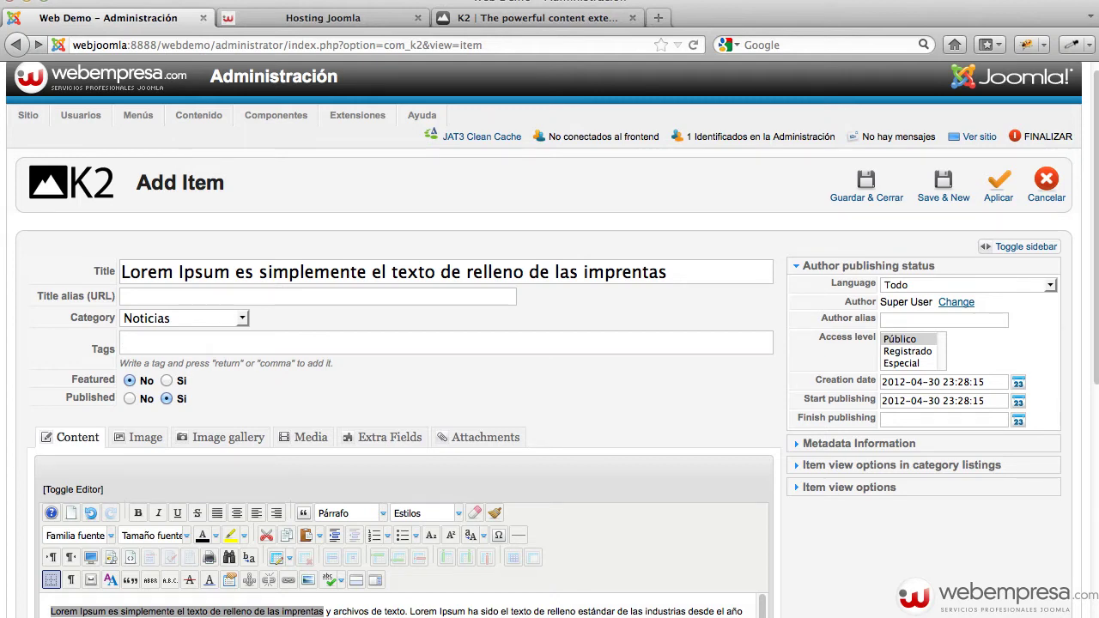
type("ipsum")
key("Return")
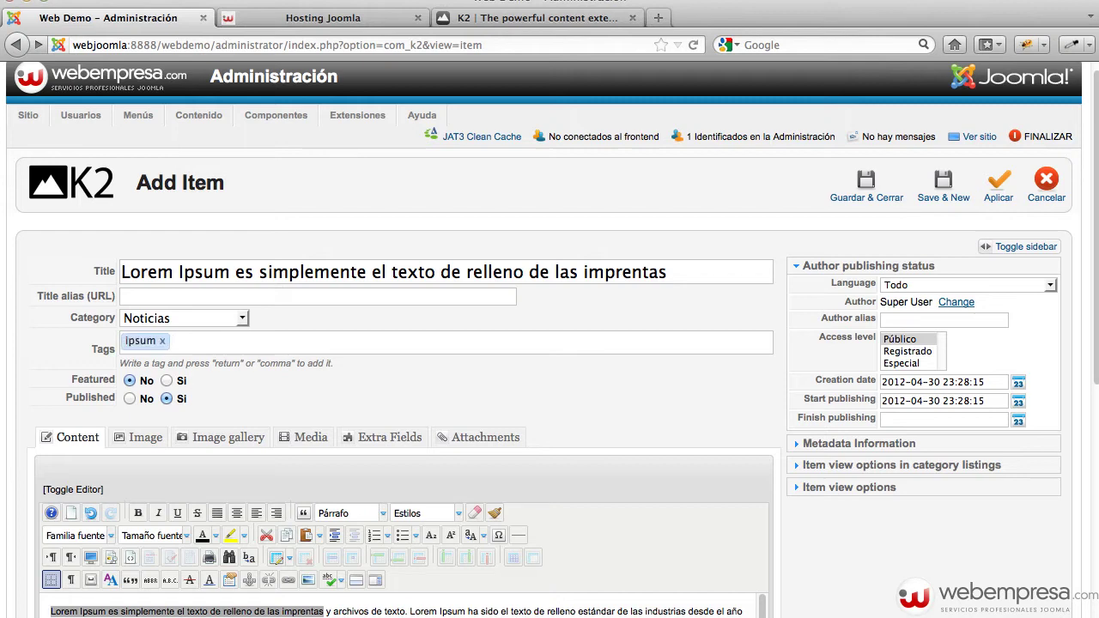
type("texto")
key("Return")
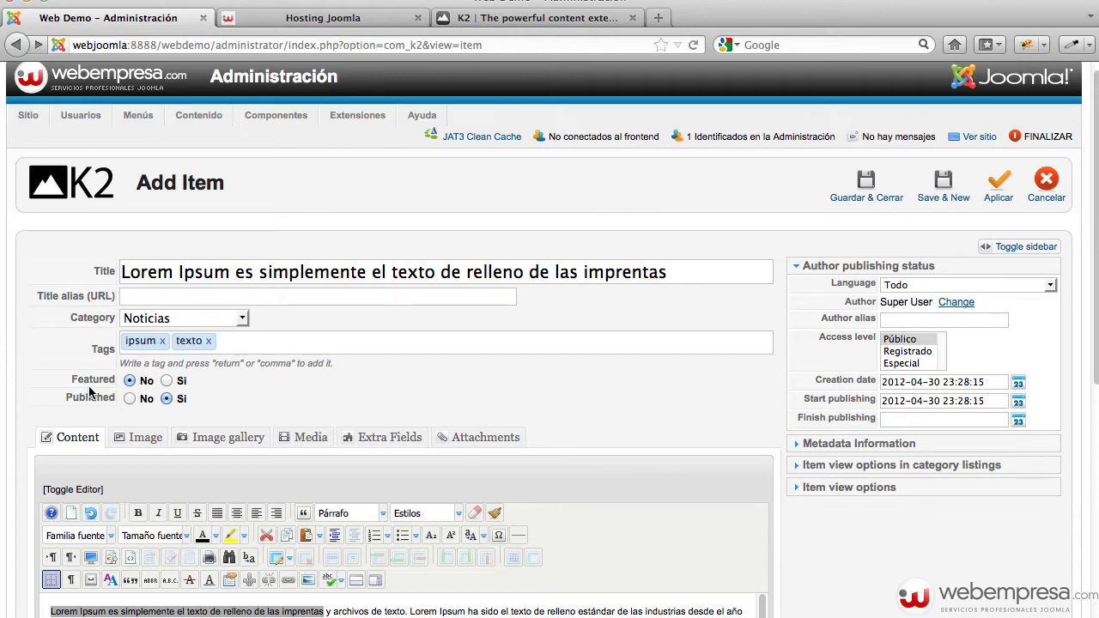
Set Featured to Sí and deselect the highlighted body text
left_click(165, 381)
scroll(228, 390, "down", 1)
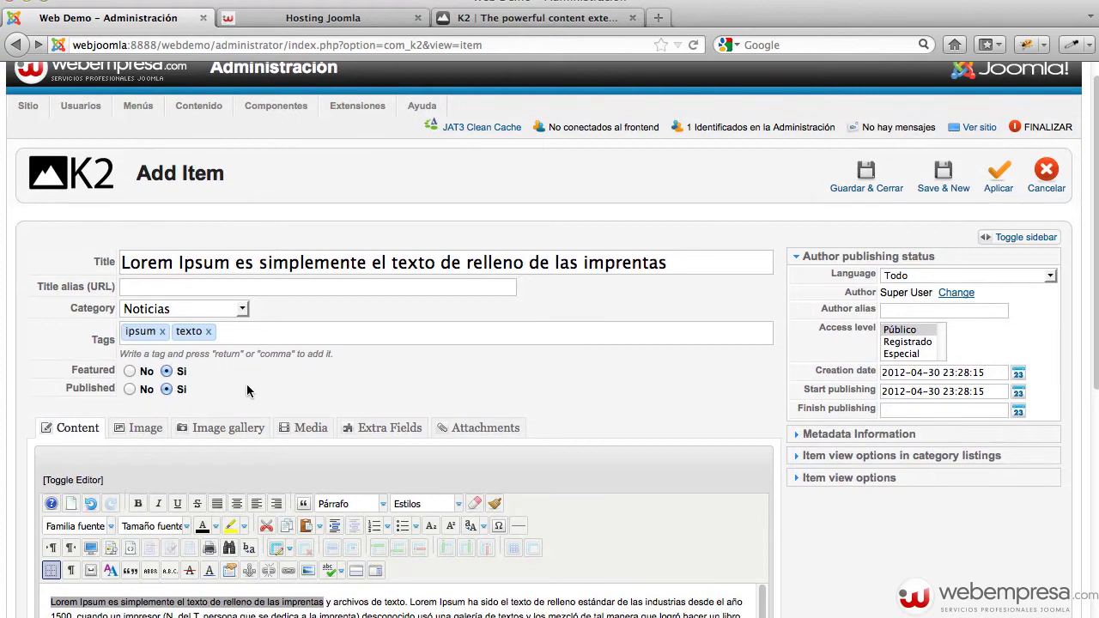
scroll(250, 388, "down", 2)
scroll(250, 388, "down", 1)
left_click(328, 538)
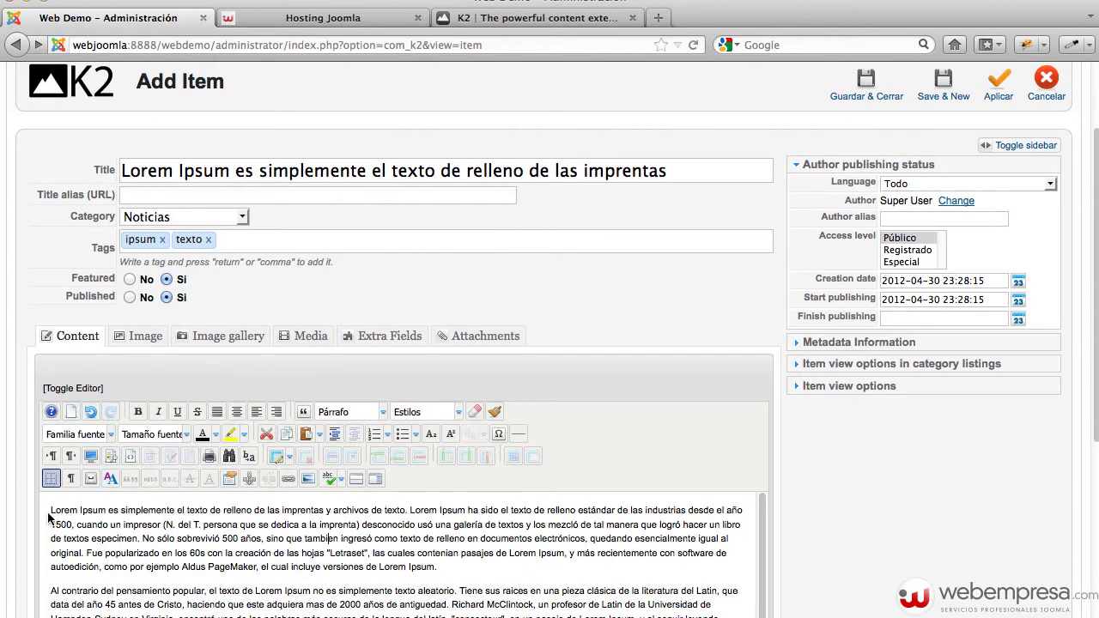
Create a 'noticias' folder in the images root and open it
left_click(309, 478)
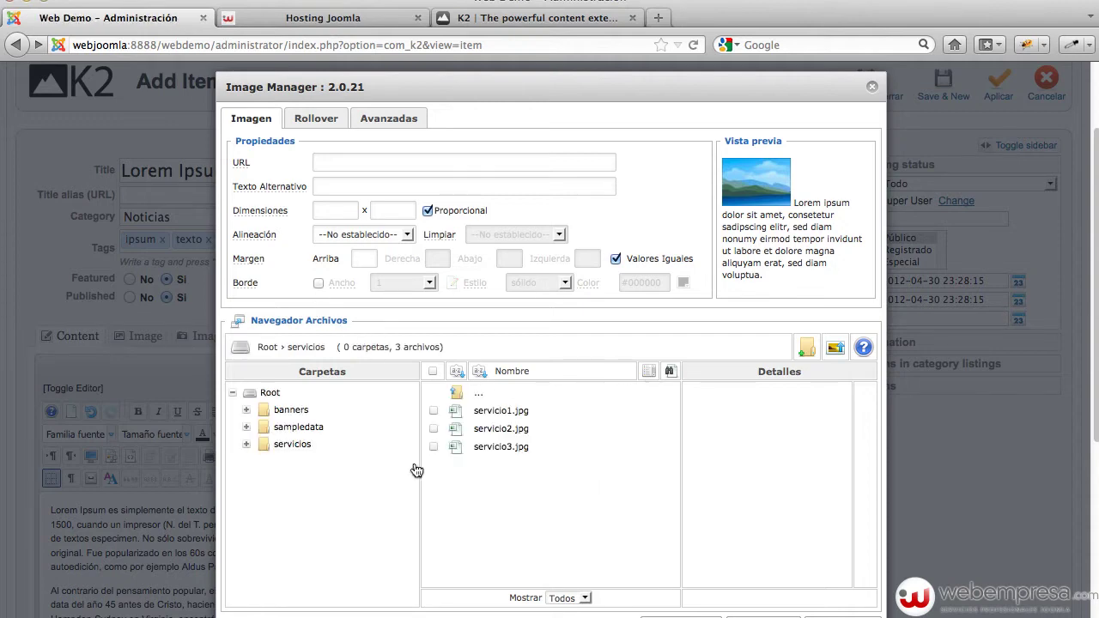
left_click(479, 400)
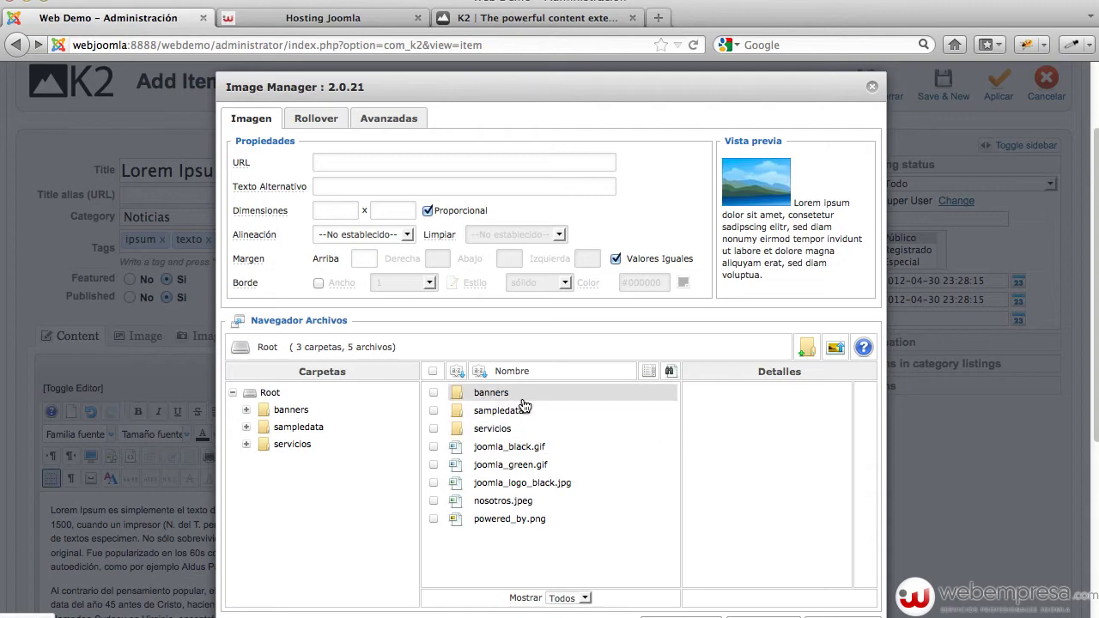
left_click(807, 352)
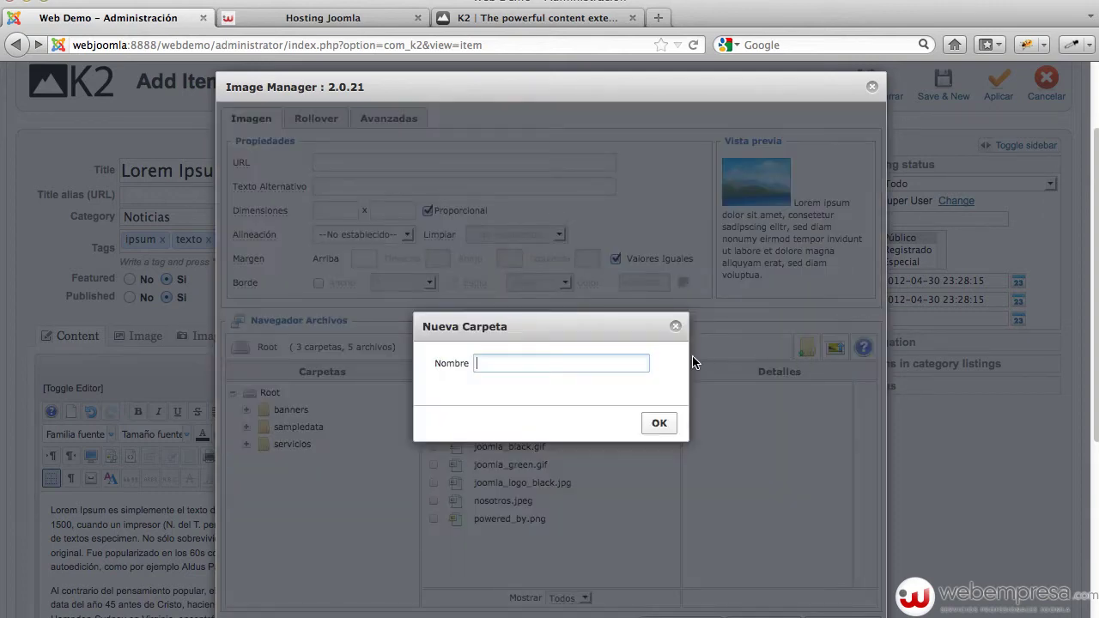
type("noticias")
left_click(669, 423)
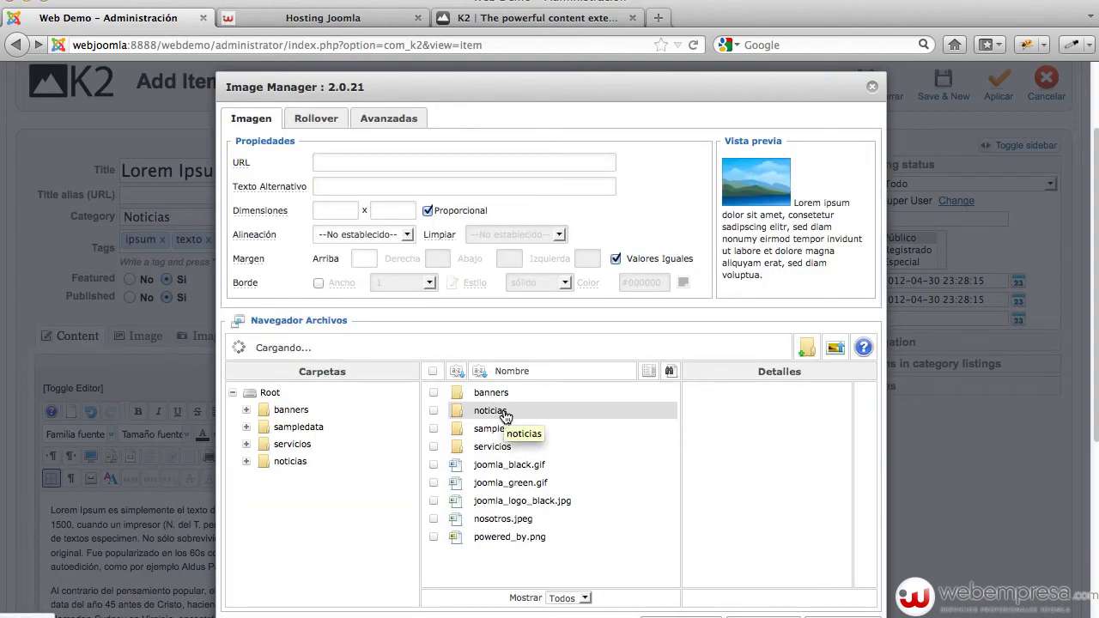
left_click(498, 412)
Upload blog1.jpg through blog5.jpg into noticias and select blog1.jpg
left_click(834, 348)
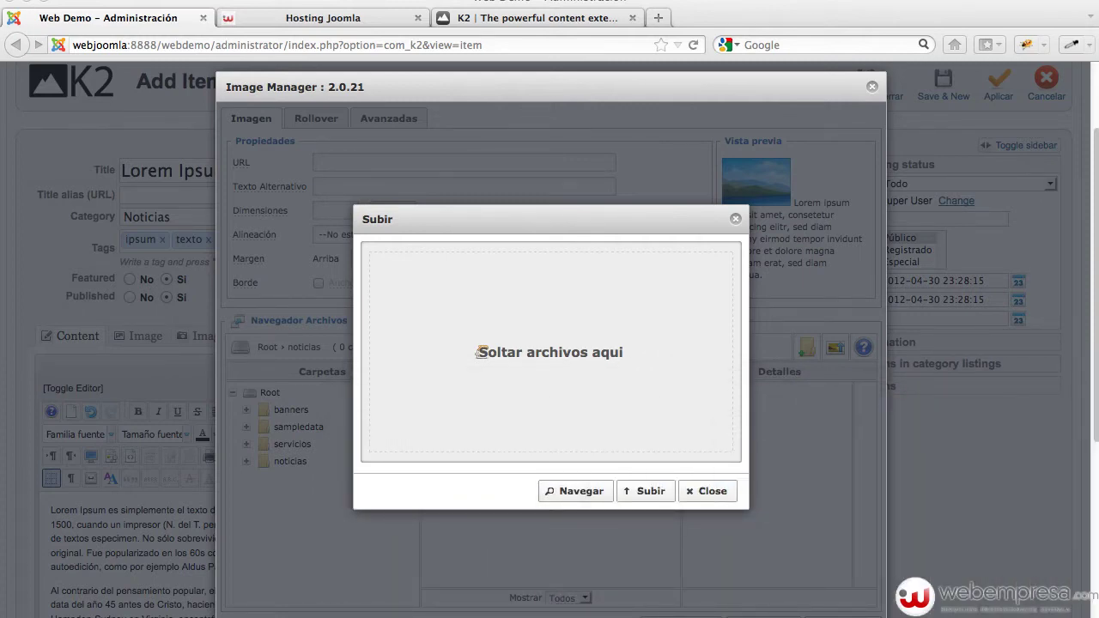
left_click_drag(479, 352, 600, 380)
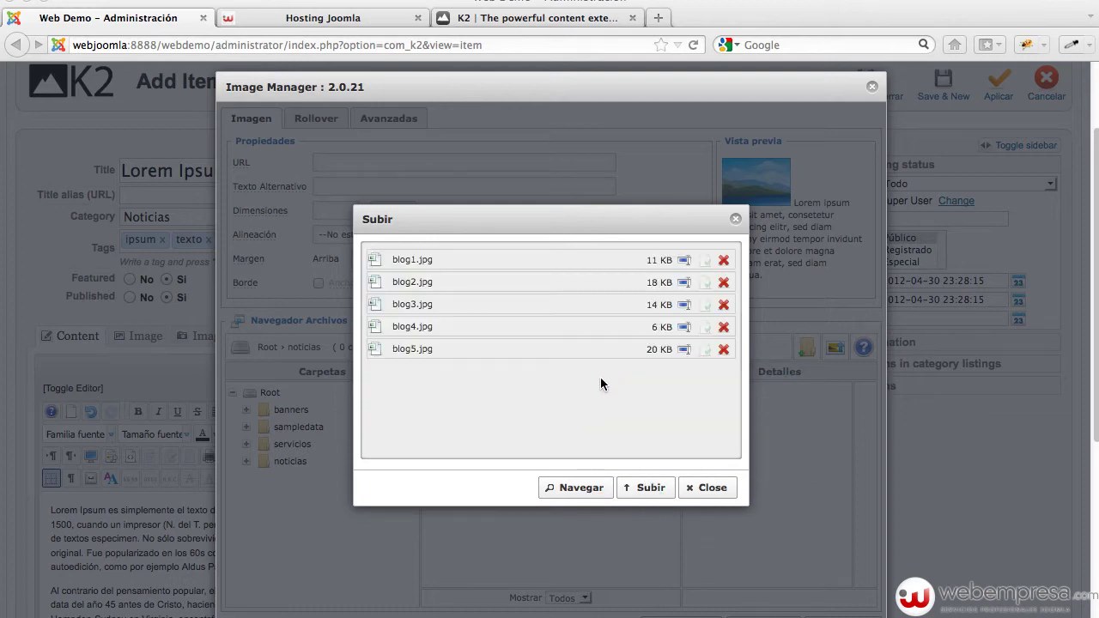
left_click(657, 490)
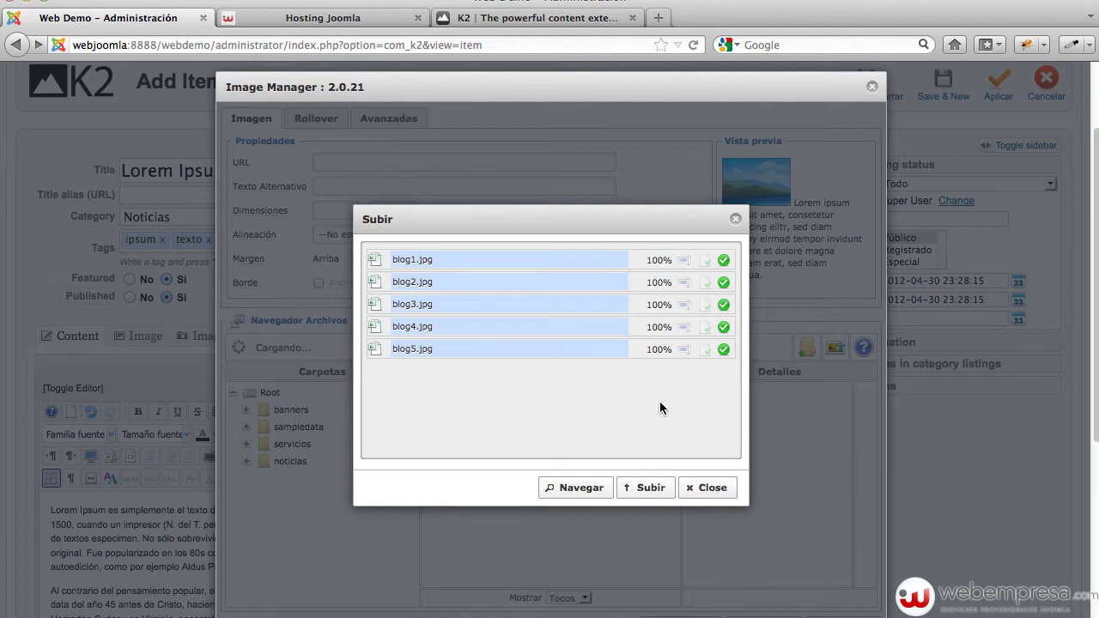
left_click(703, 489)
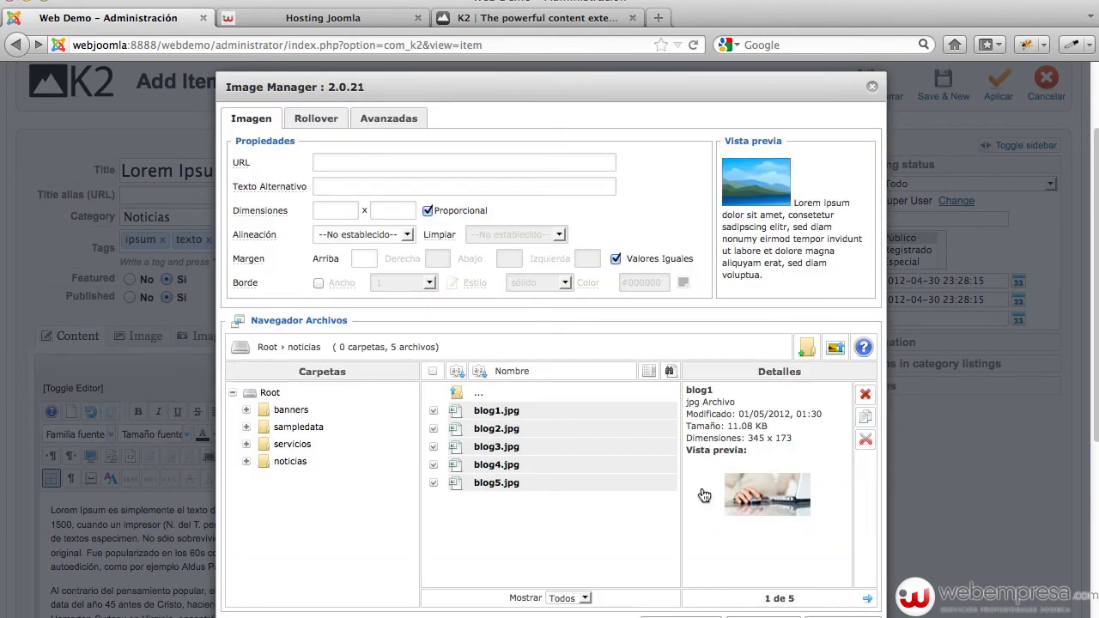
left_click(540, 411)
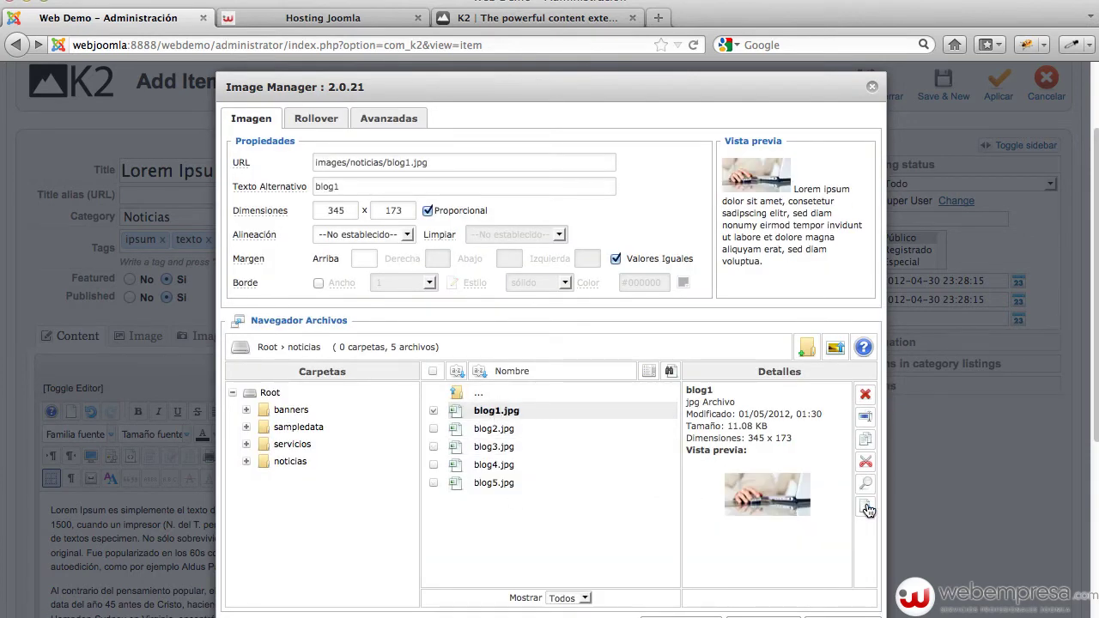
Insert blog1.jpg aligned Derecho with a 5 margin
left_click(729, 613)
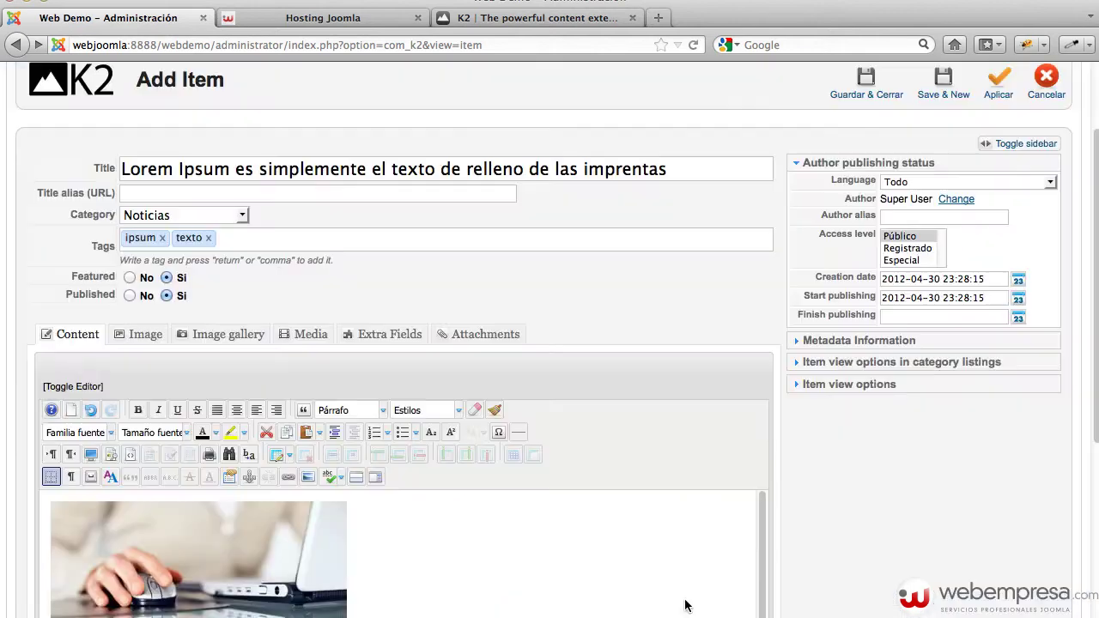
scroll(614, 396, "down", 3)
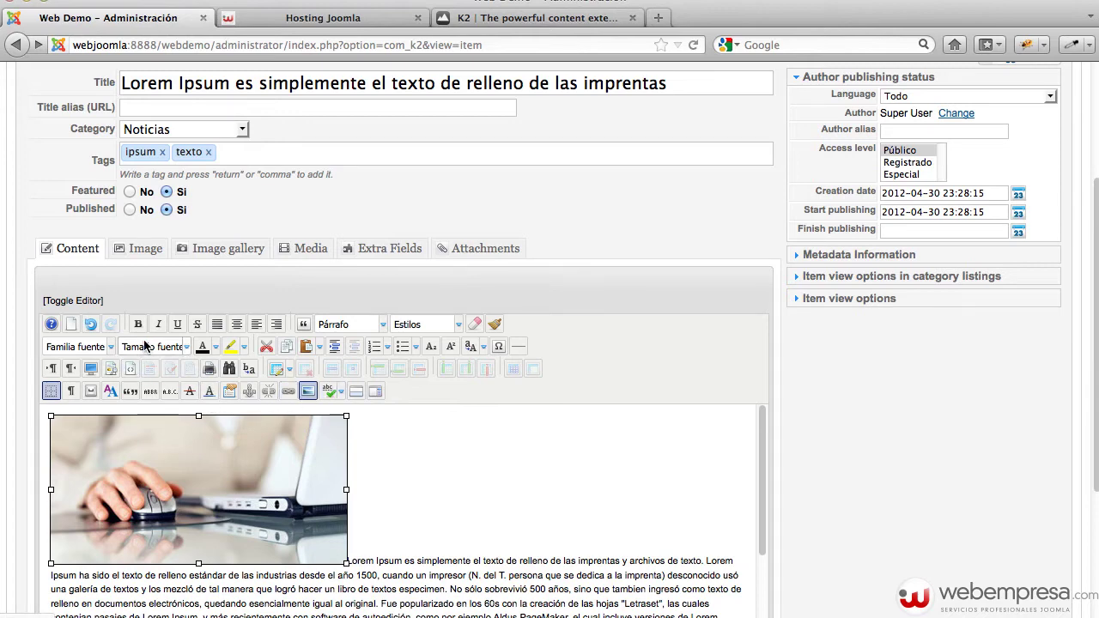
left_click(294, 392)
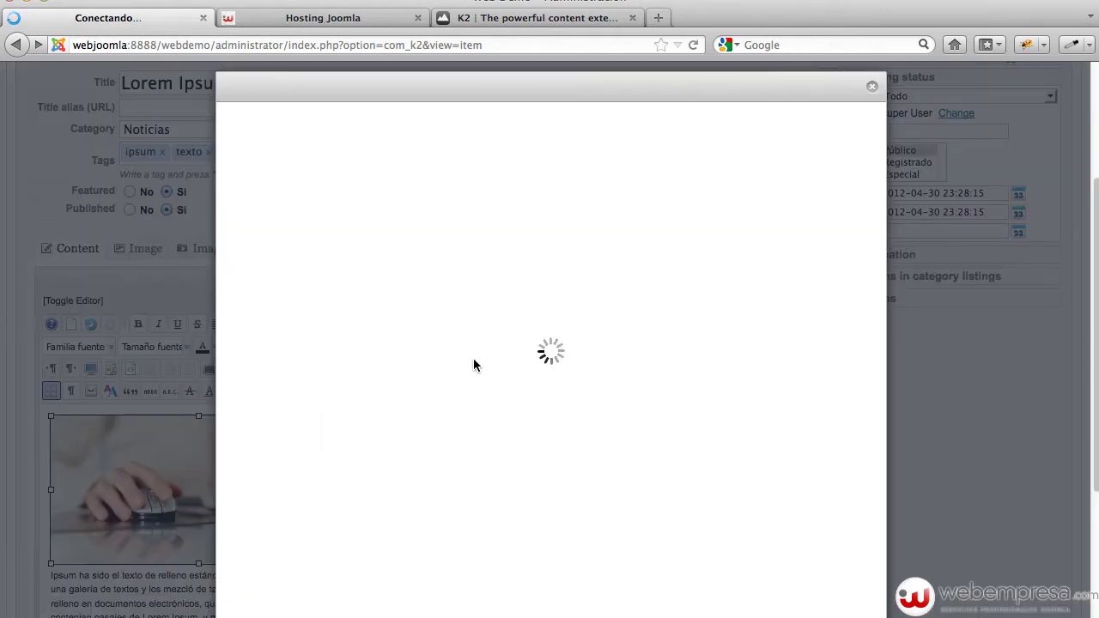
left_click(336, 236)
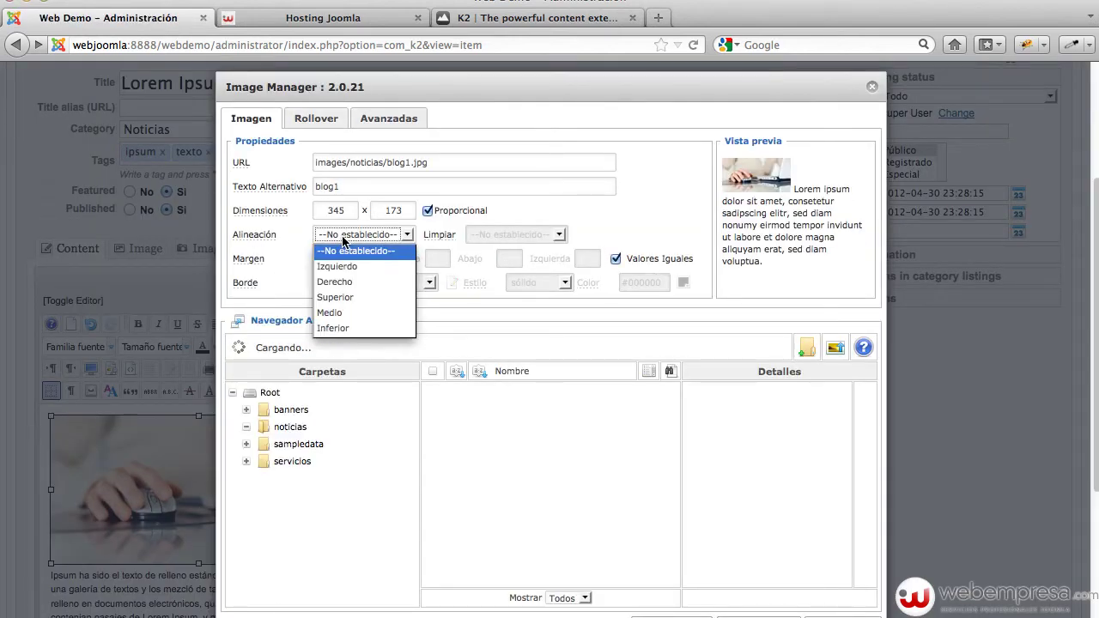
left_click(350, 286)
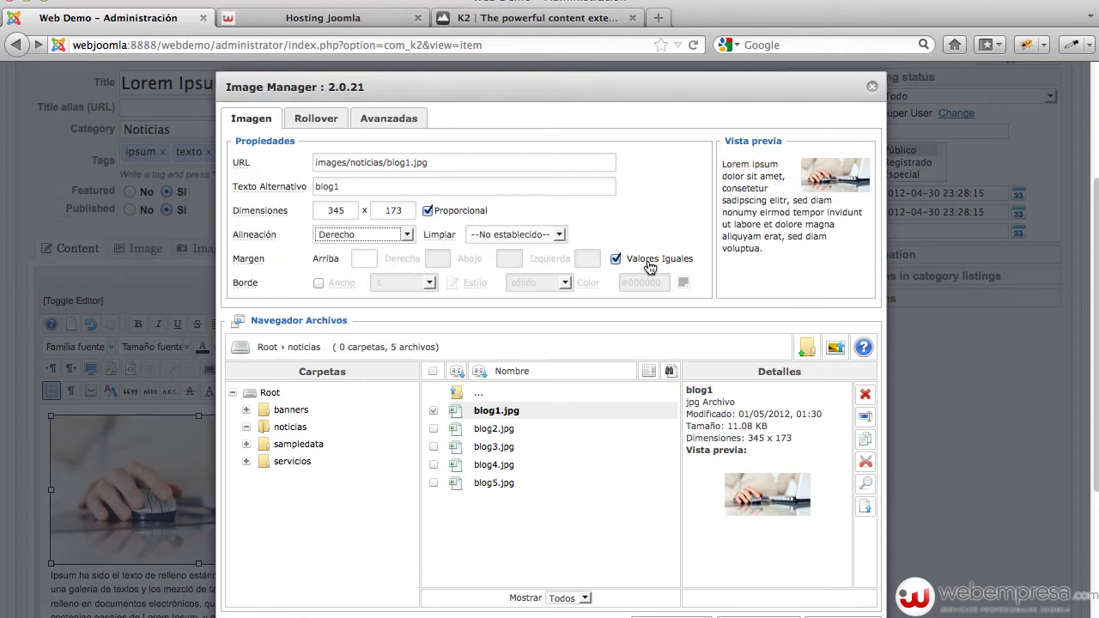
left_click(364, 259)
type("5")
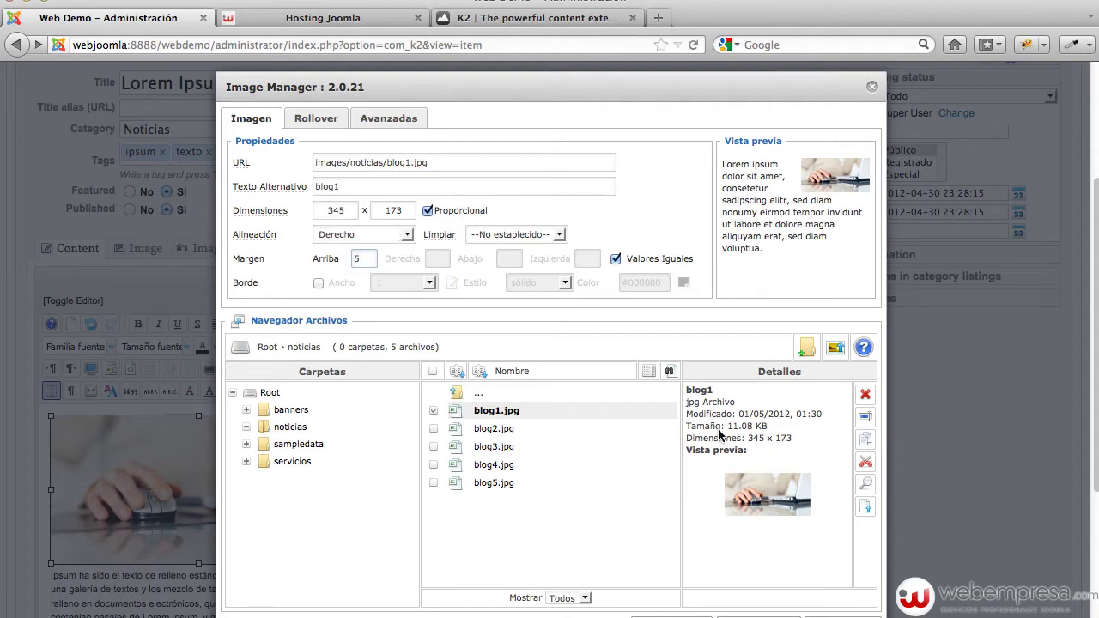
left_click(760, 616)
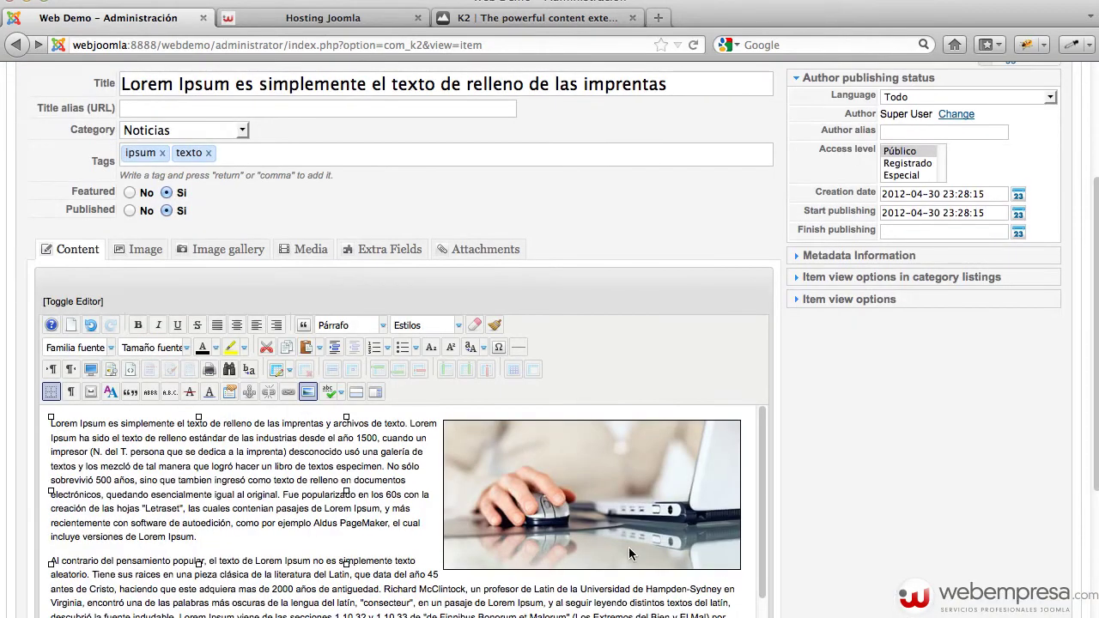
Add a Leer más break after the first paragraph
scroll(322, 498, "down", 2)
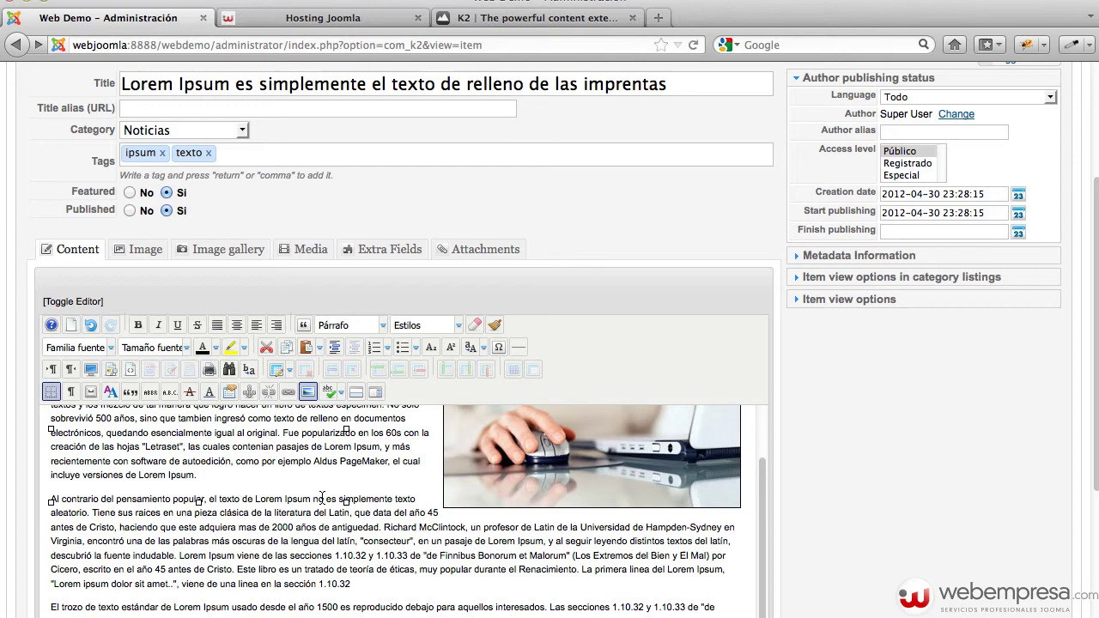
left_click(230, 486)
key("Return")
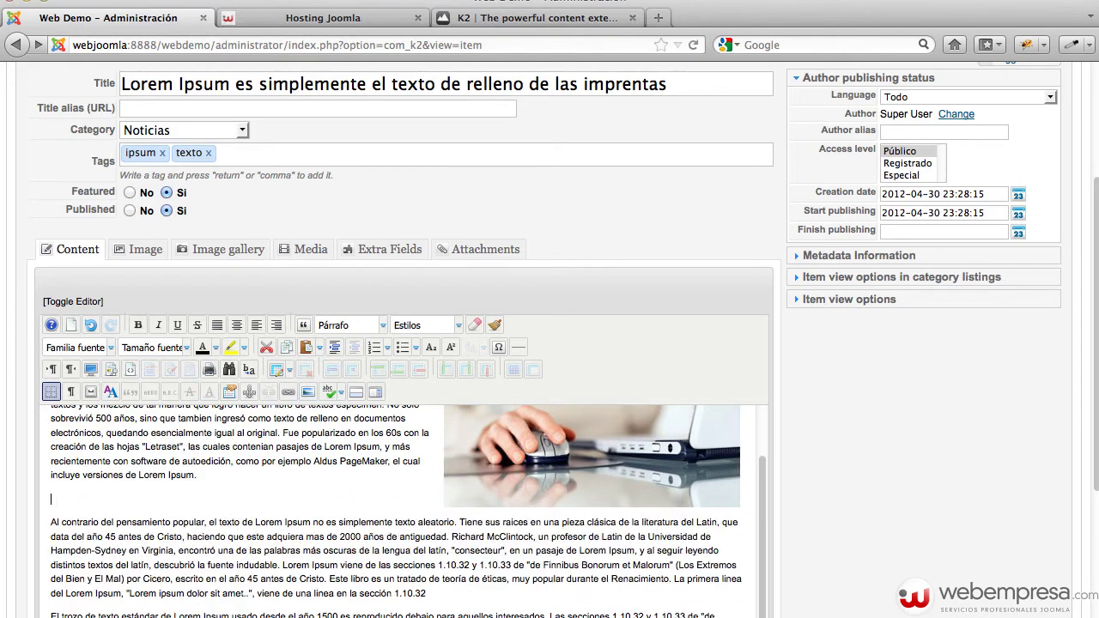
scroll(884, 361, "down", 4)
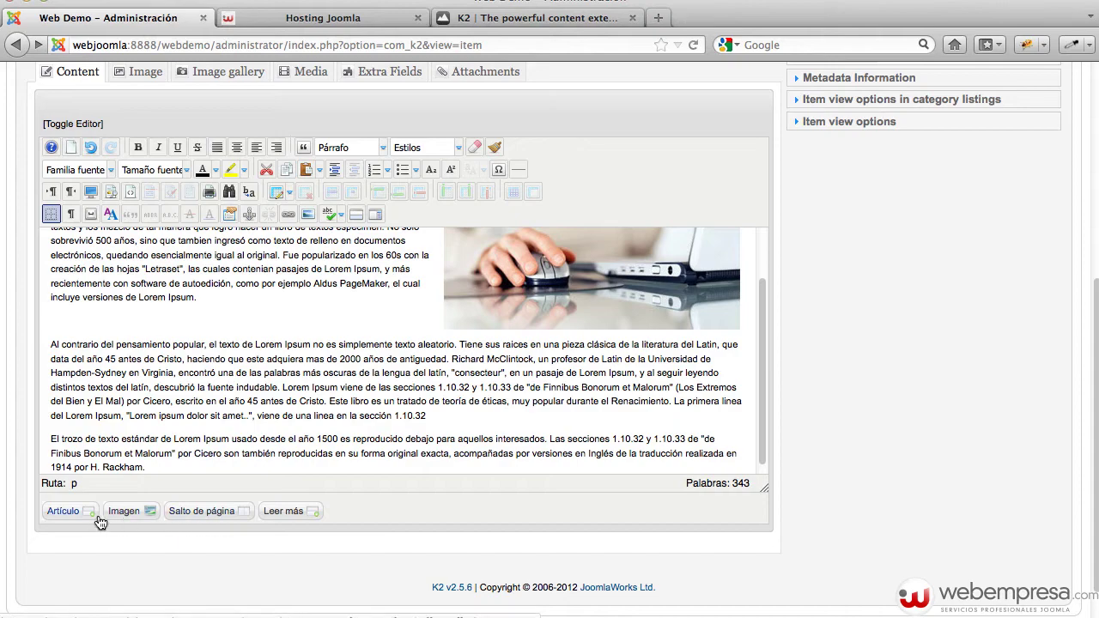
left_click(284, 513)
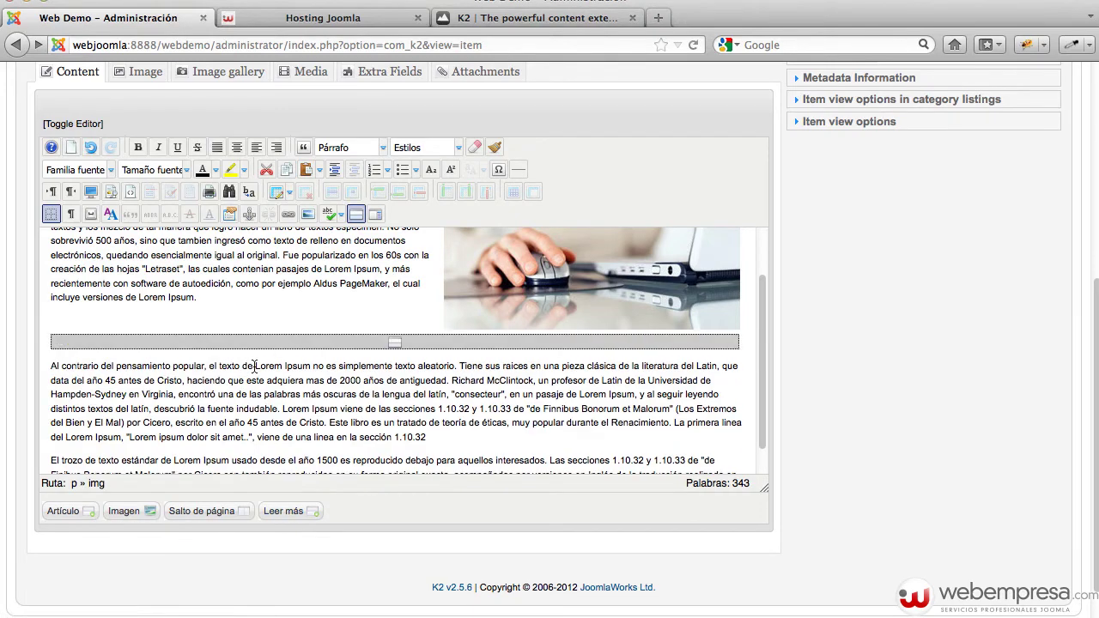
scroll(846, 358, "up", 8)
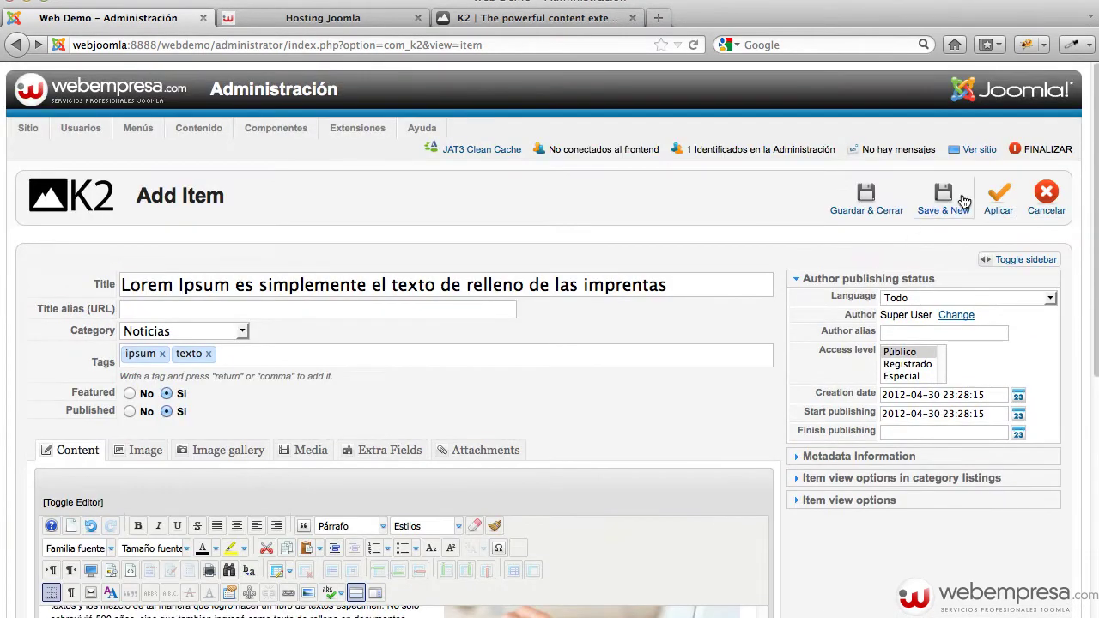
Save the news item and list Menu Principal's items: Inicio, Mapa del sitio, Contacto
left_click(882, 213)
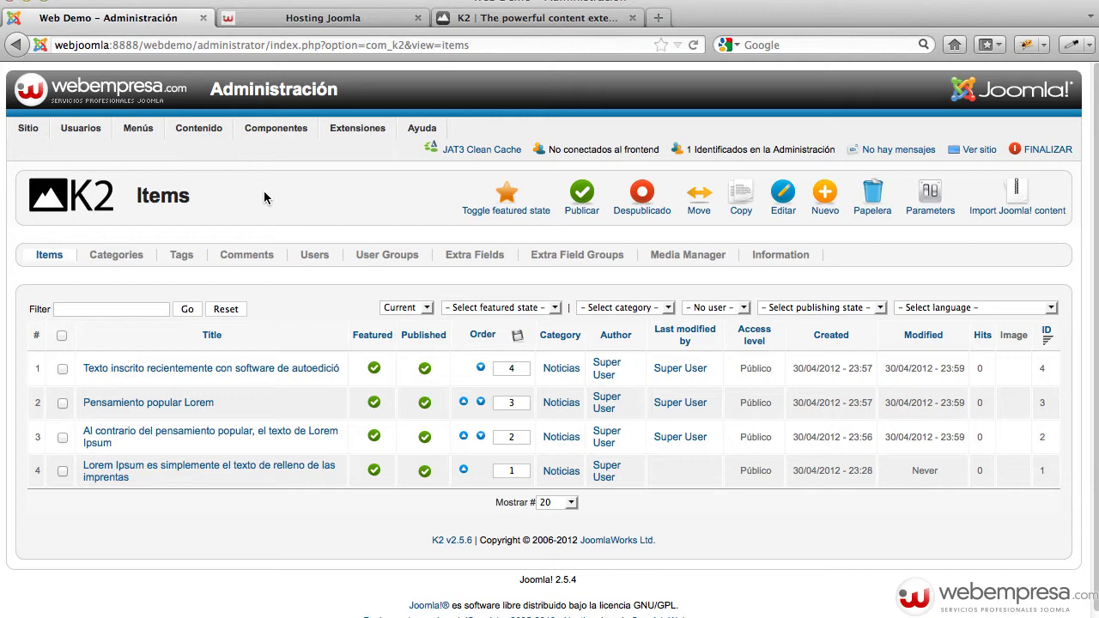
mouse_move(138, 129)
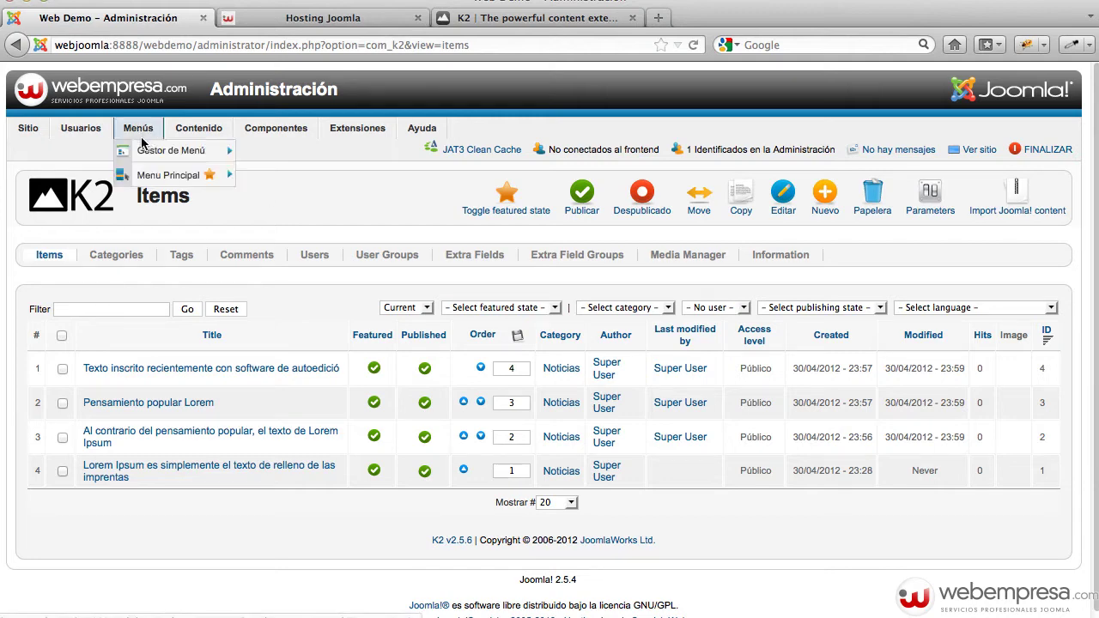
left_click(143, 151)
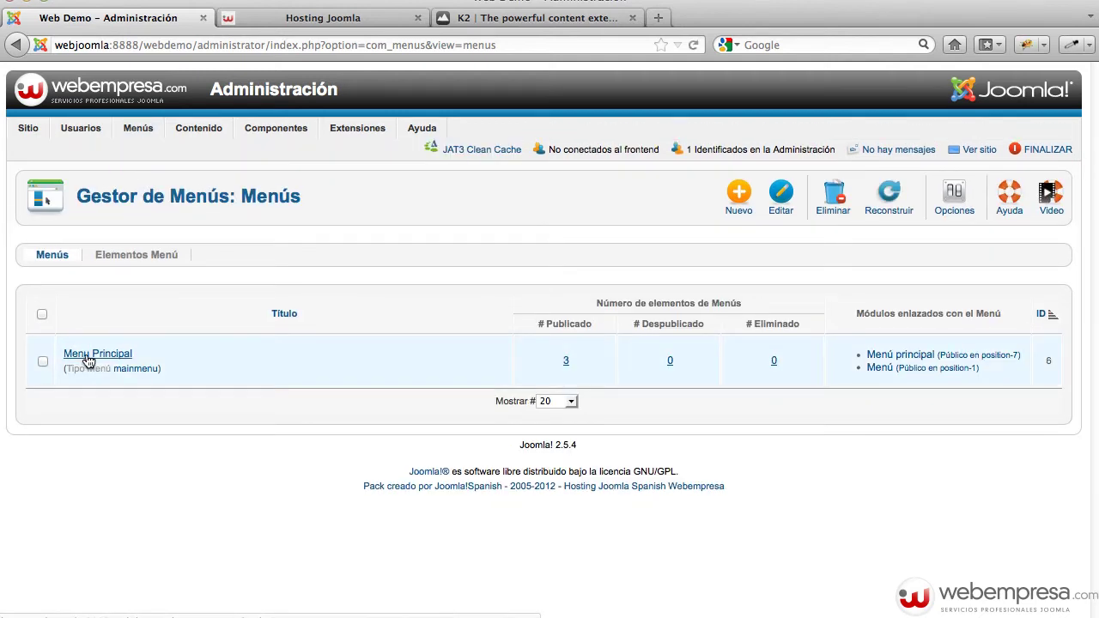
left_click(88, 360)
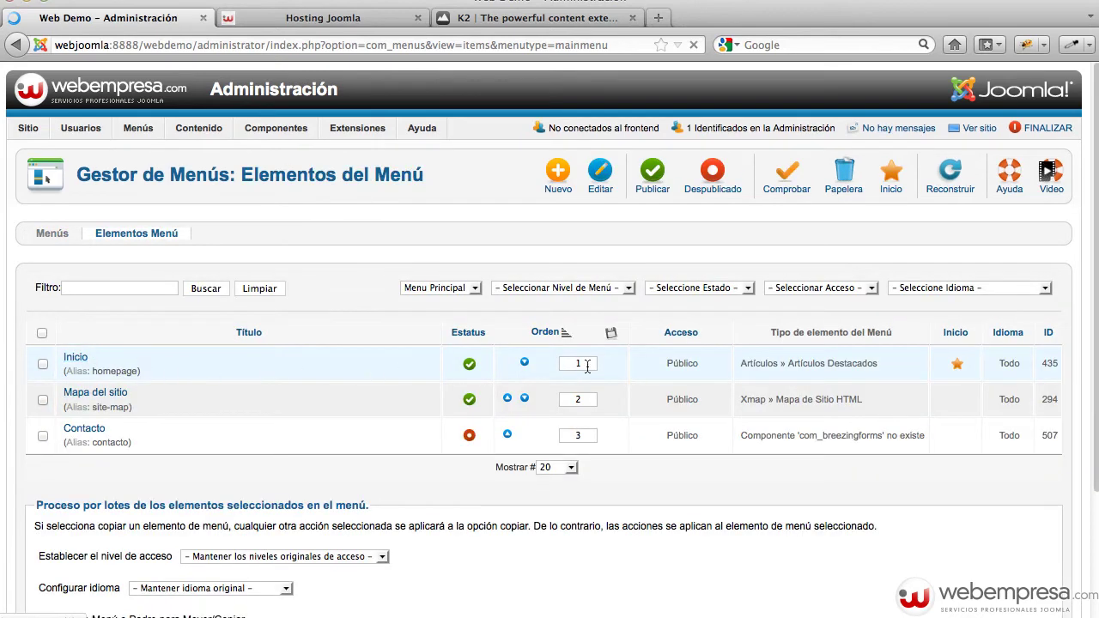
scroll(606, 527, "down", 2)
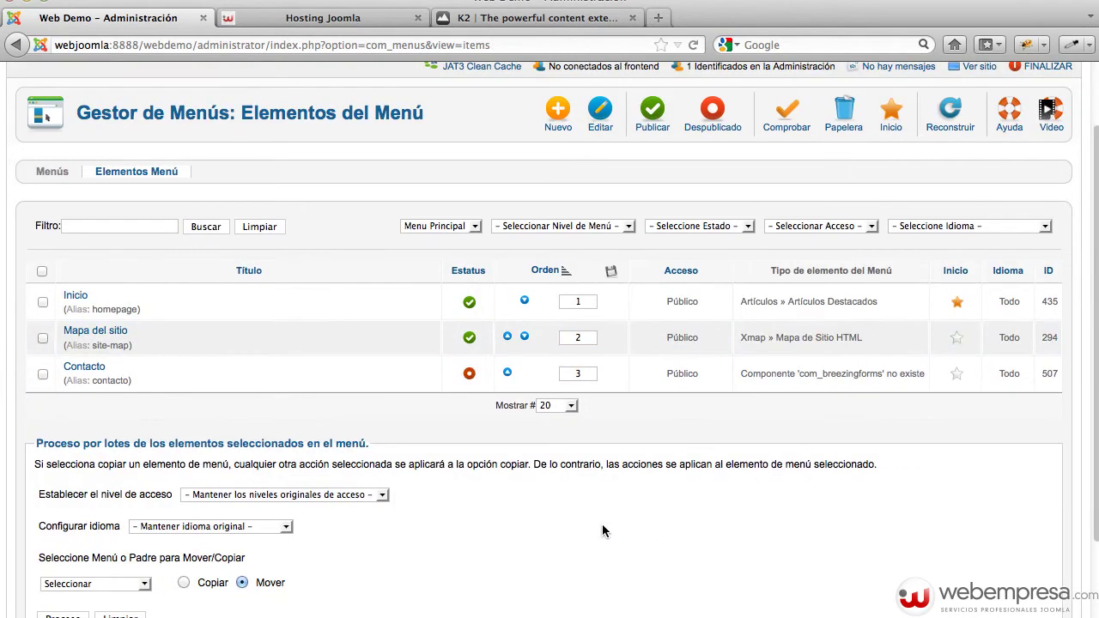
scroll(390, 473, "up", 1)
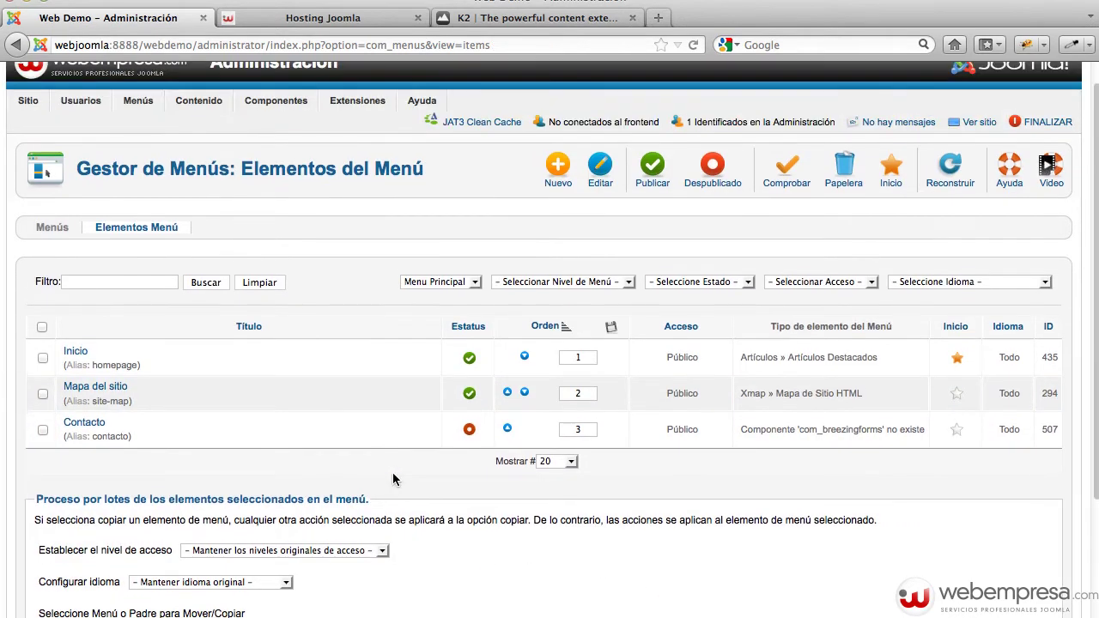
Change the Inicio menu item's type from Artículos Destacados to K2 Categories
left_click(73, 353)
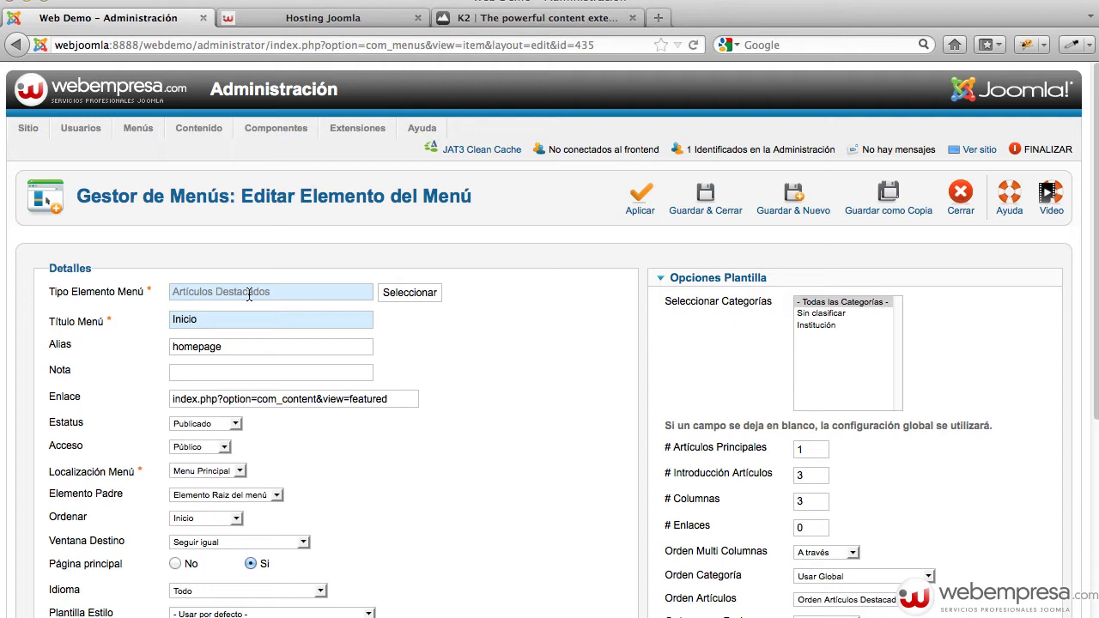
left_click(411, 293)
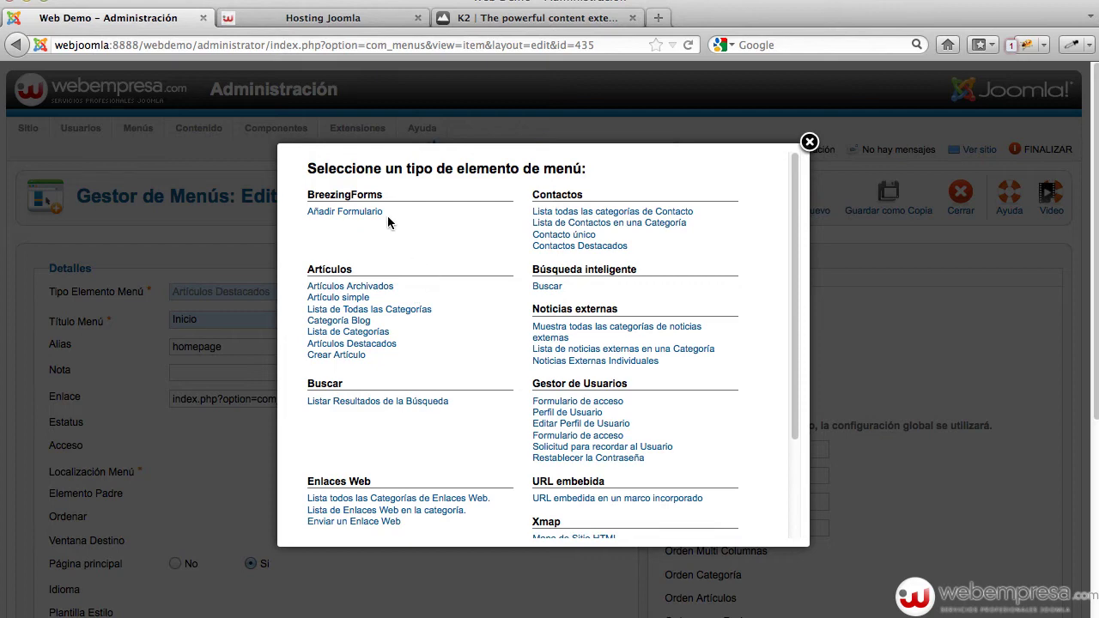
scroll(444, 260, "down", 3)
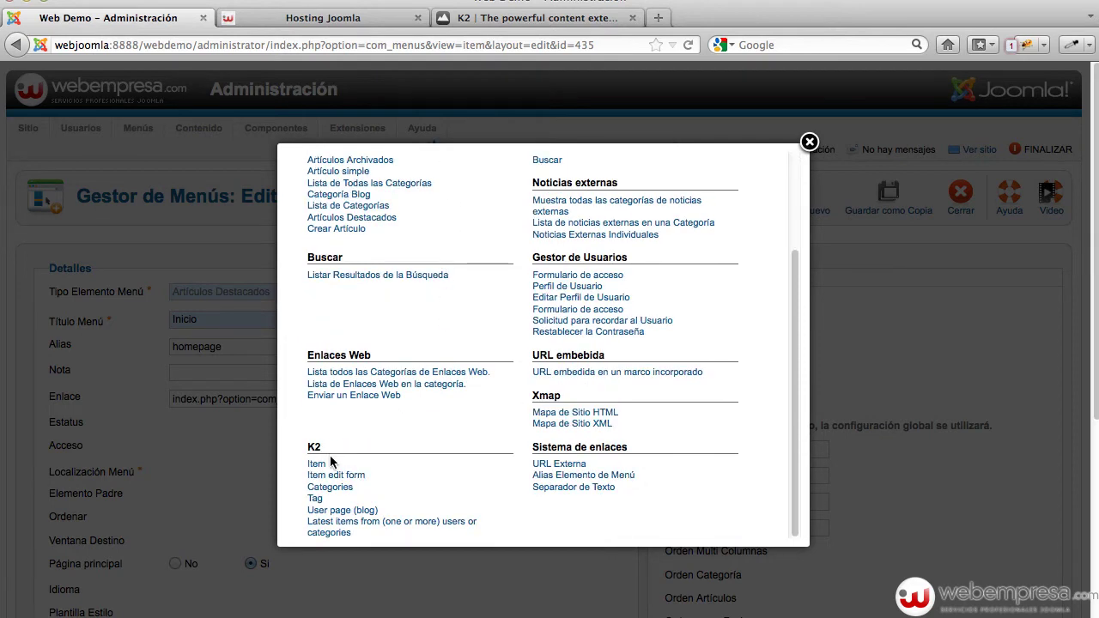
left_click(325, 488)
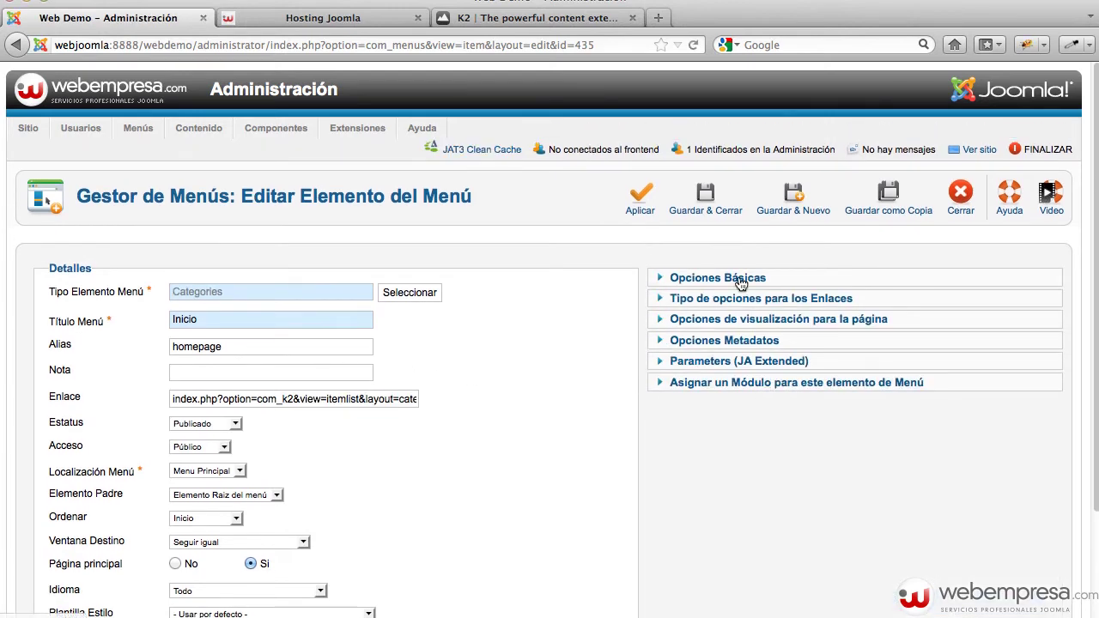
Select the K2 Noticias category in the Inicio item's Opciones Básicas
left_click(740, 282)
mouse_move(714, 343)
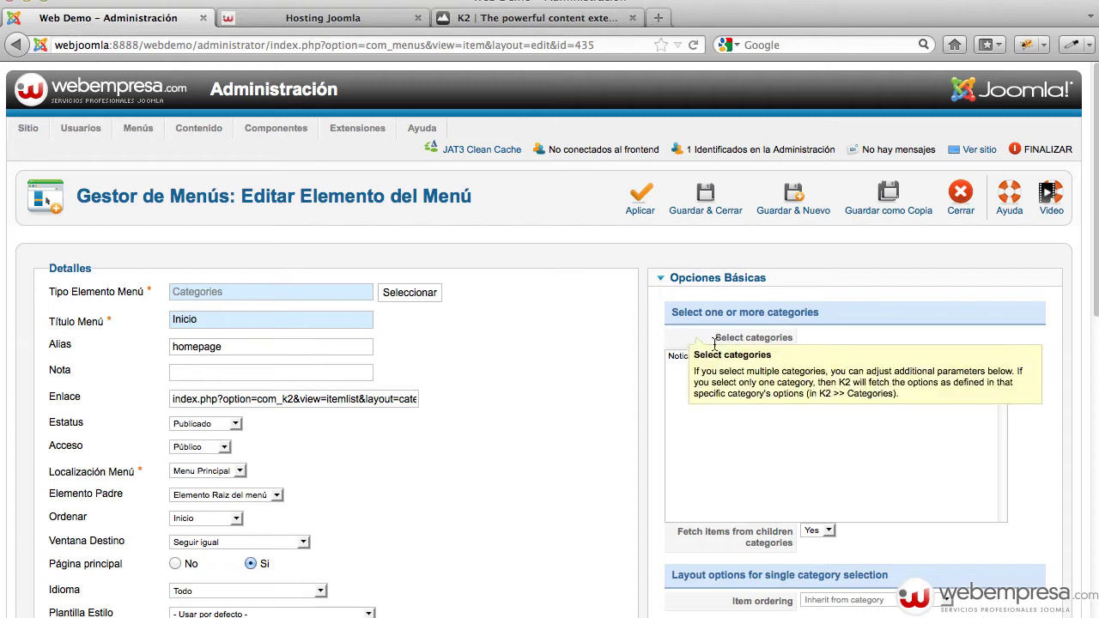
left_click(685, 357)
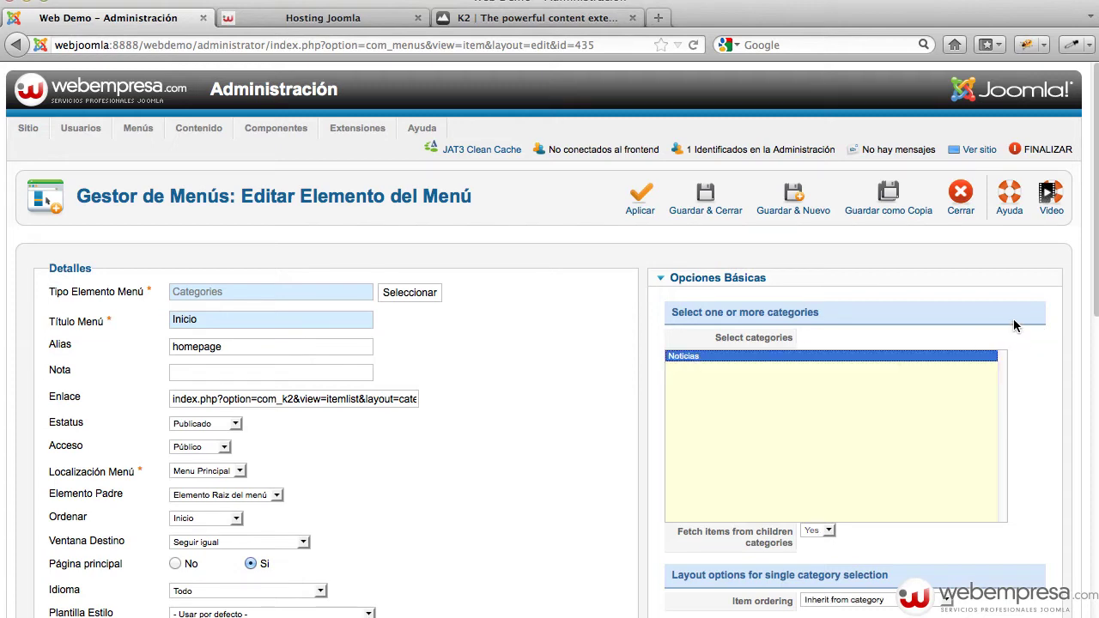
scroll(1014, 324, "down", 5)
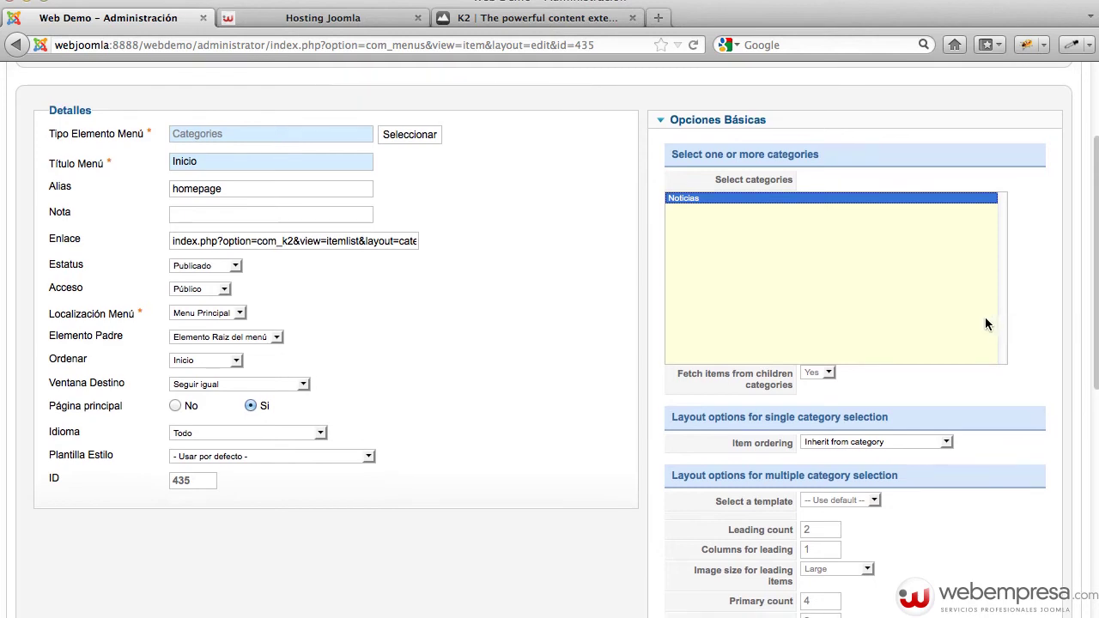
scroll(803, 449, "down", 2)
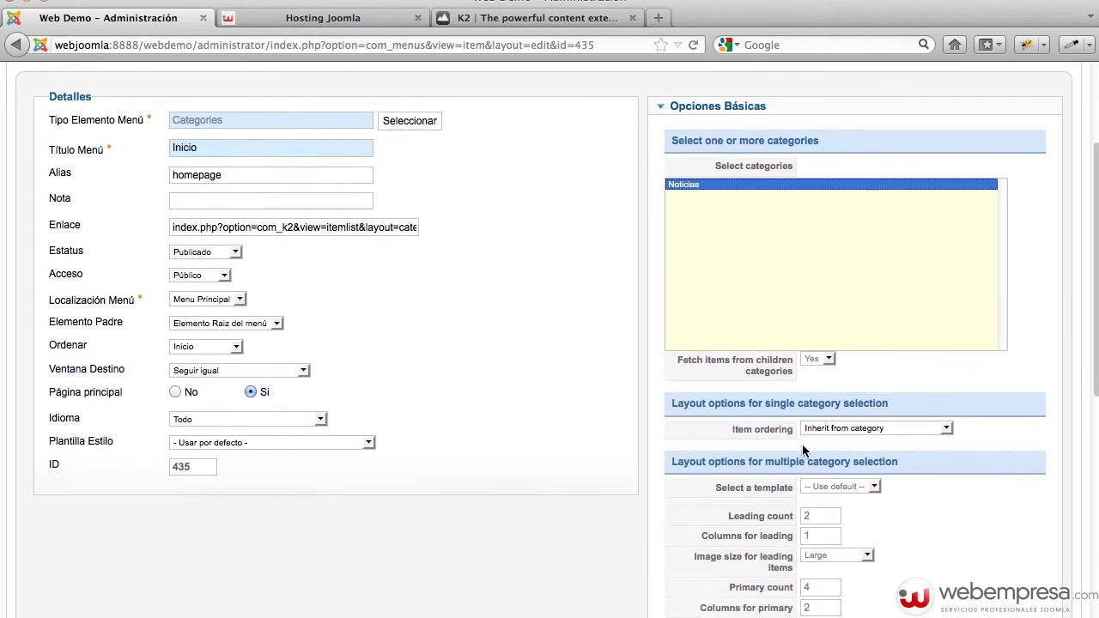
scroll(803, 450, "down", 3)
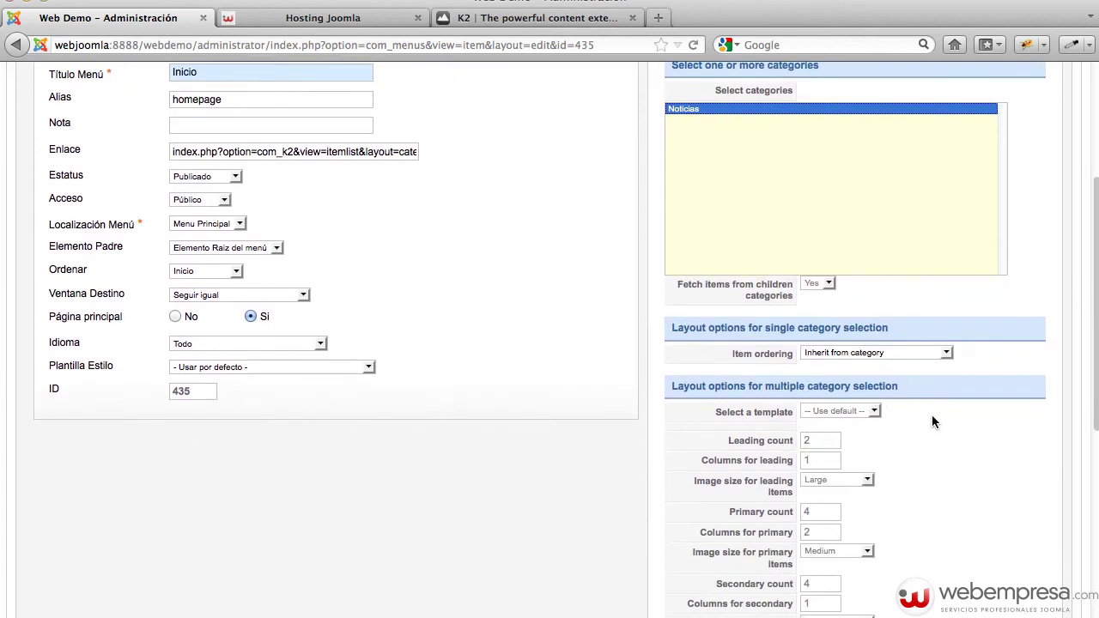
scroll(931, 415, "down", 8)
scroll(931, 415, "down", 8)
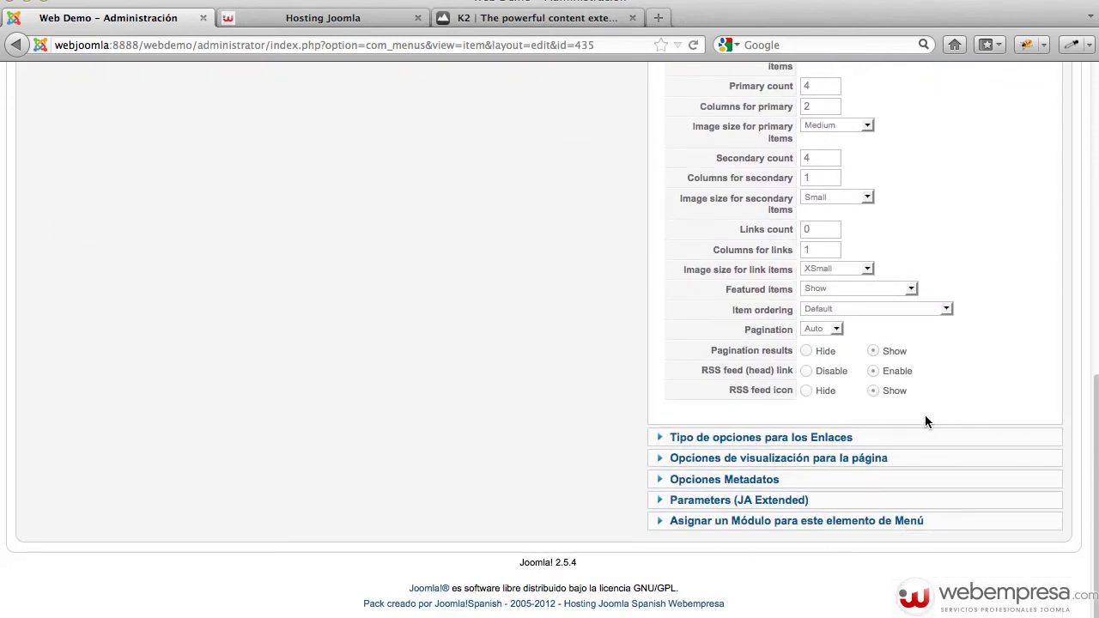
scroll(924, 414, "up", 15)
scroll(797, 545, "down", 5)
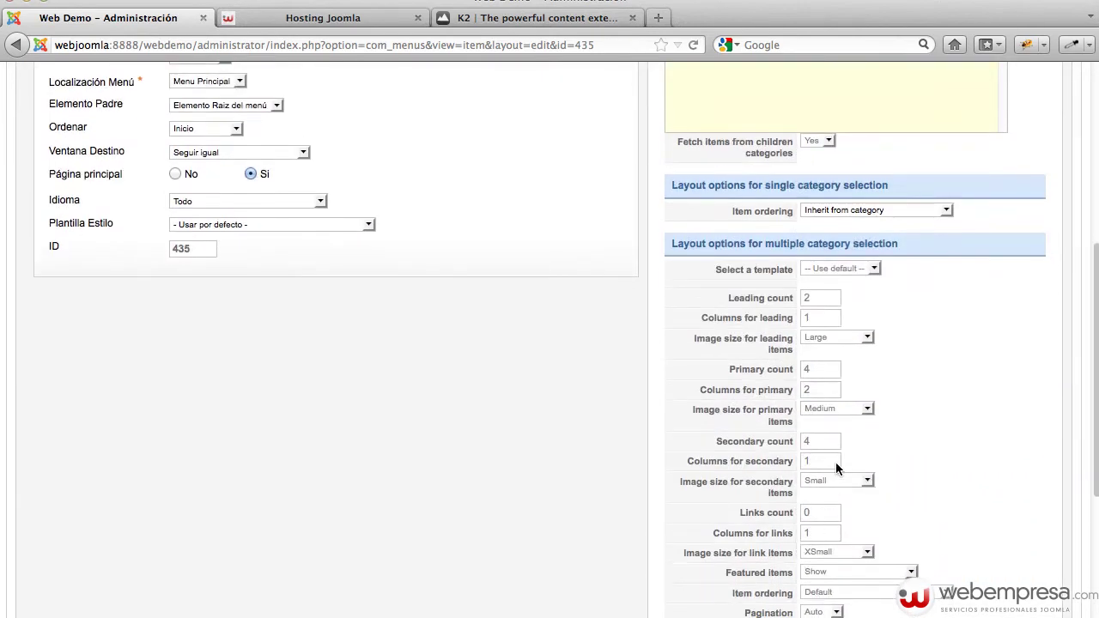
scroll(837, 466, "down", 7)
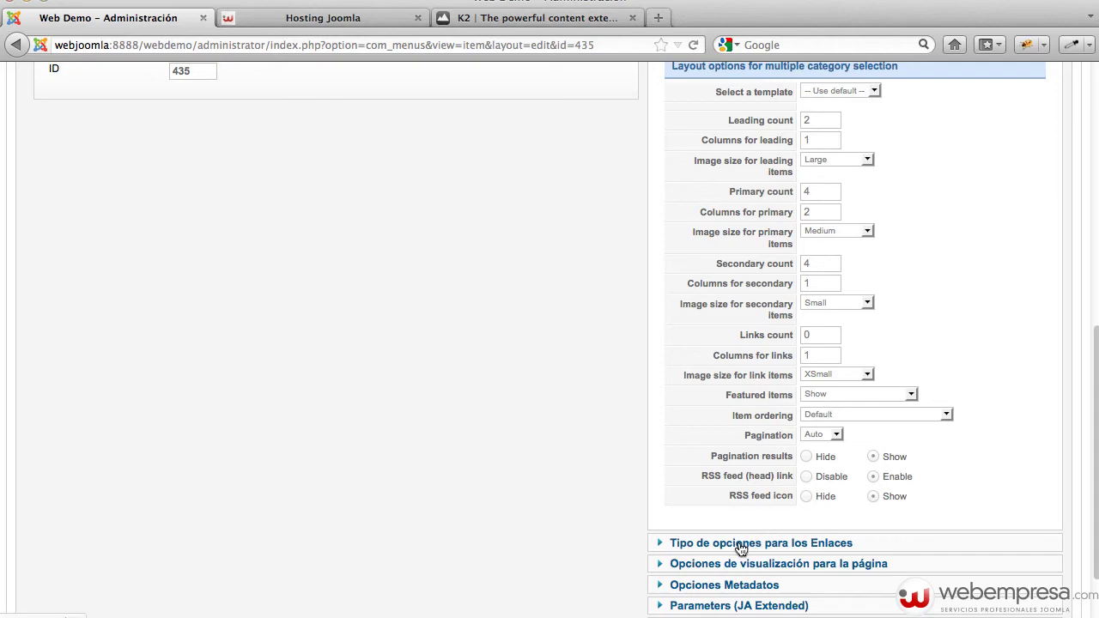
left_click(741, 543)
scroll(907, 483, "up", 3)
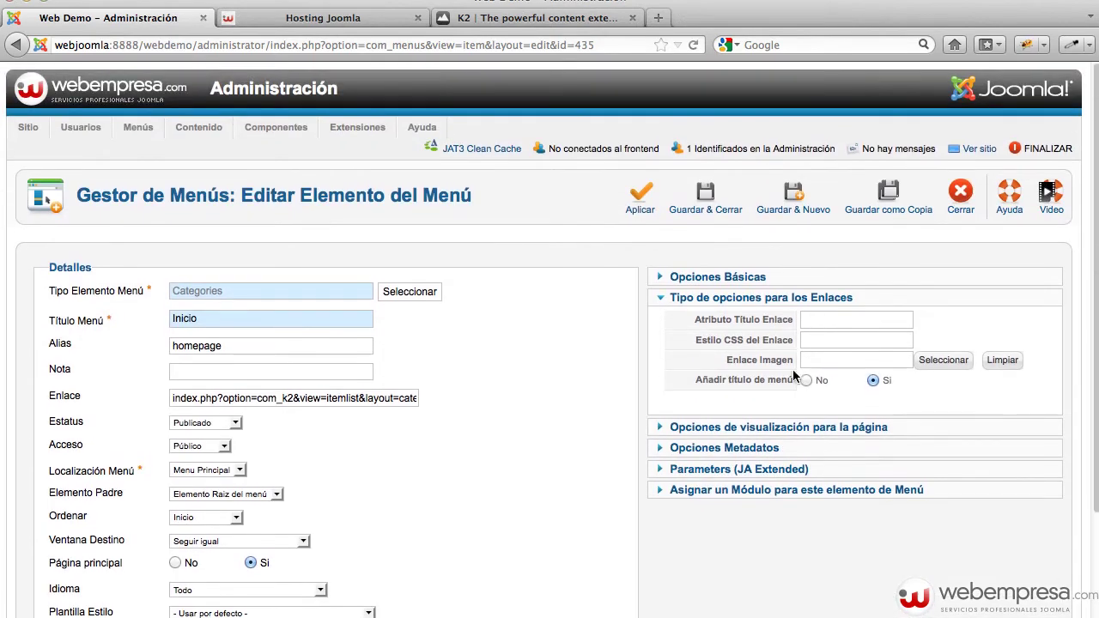
left_click(769, 276)
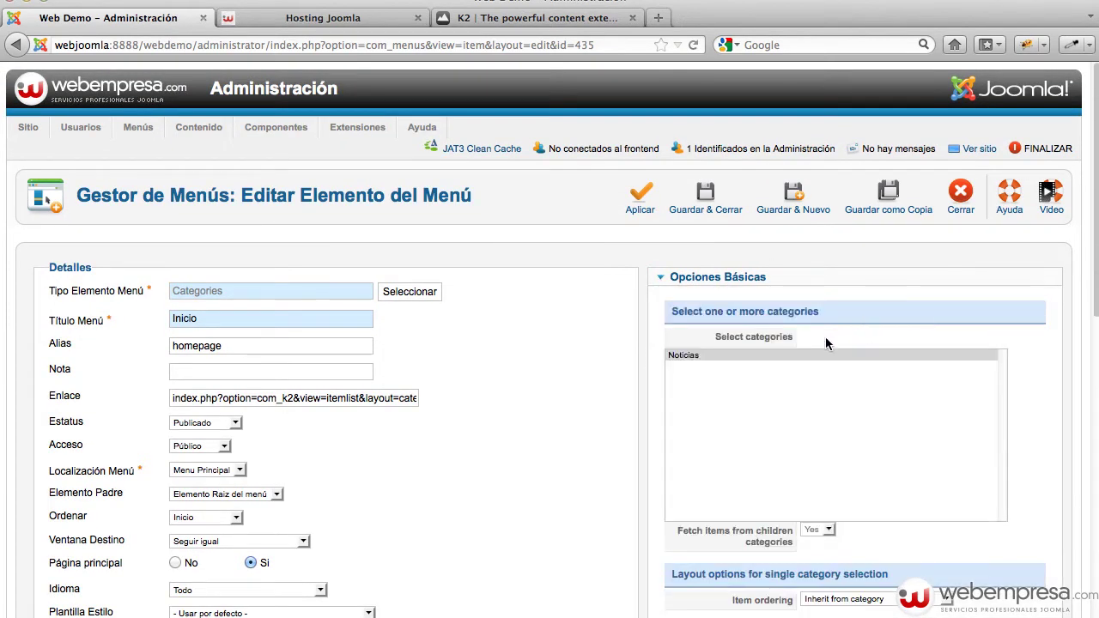
left_click(691, 358)
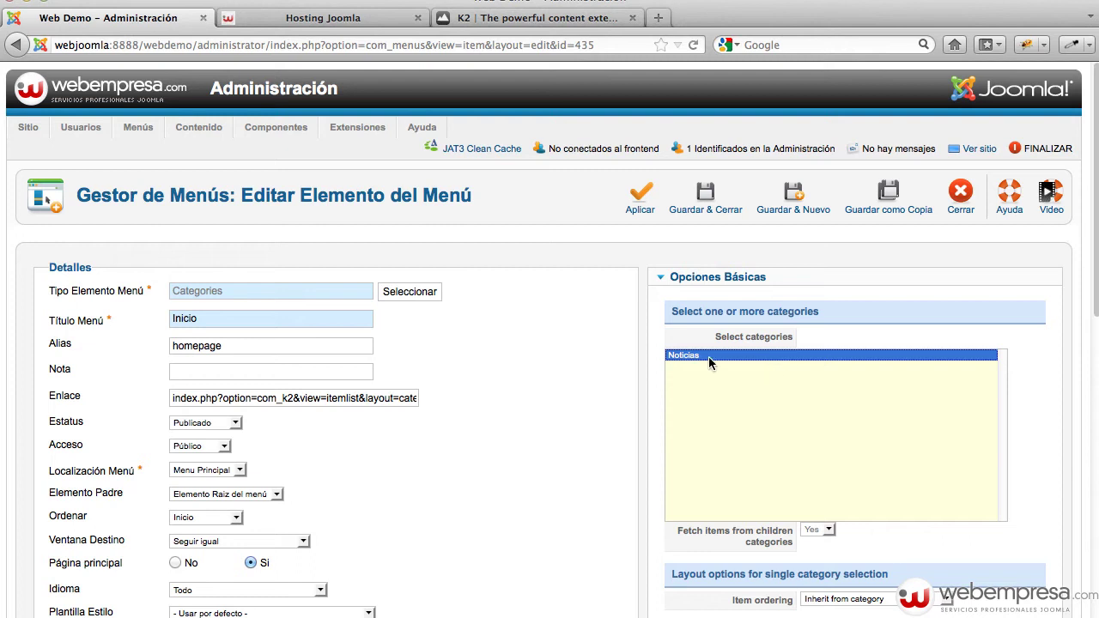
scroll(709, 357, "down", 1)
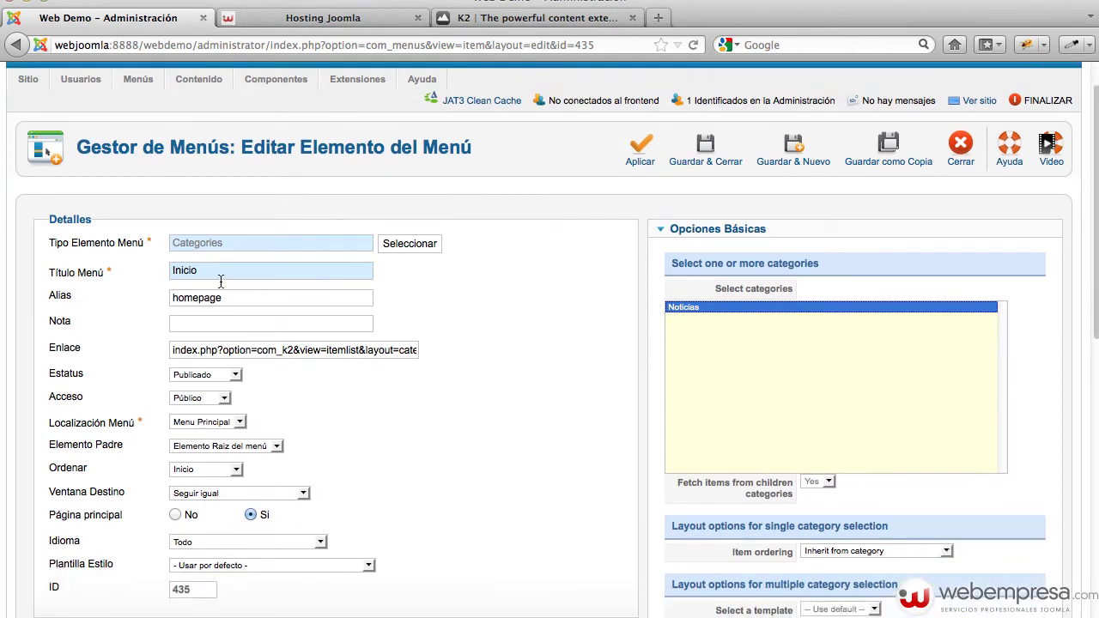
Clear the Inicio item's homepage alias and save the item
left_click_drag(231, 298, 107, 291)
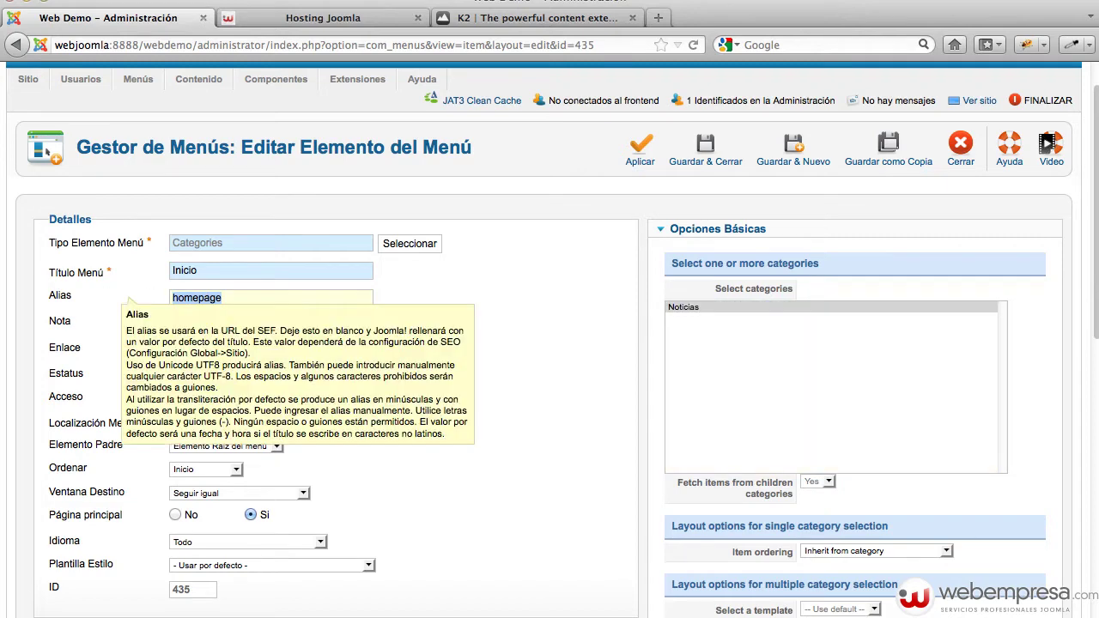
key("BackSpace")
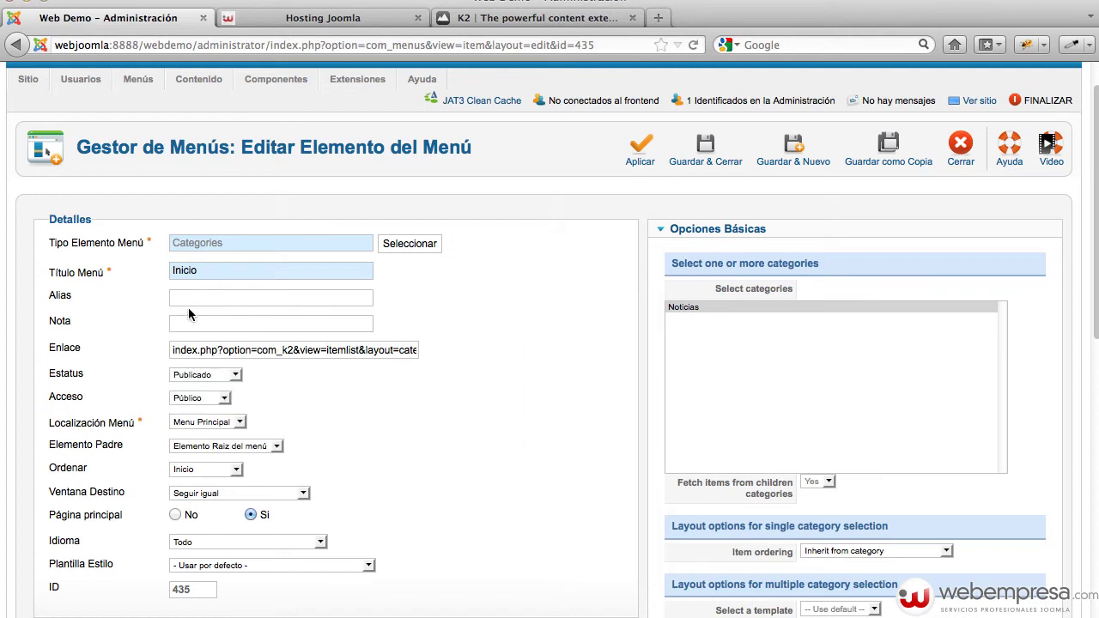
scroll(400, 303, "down", 1)
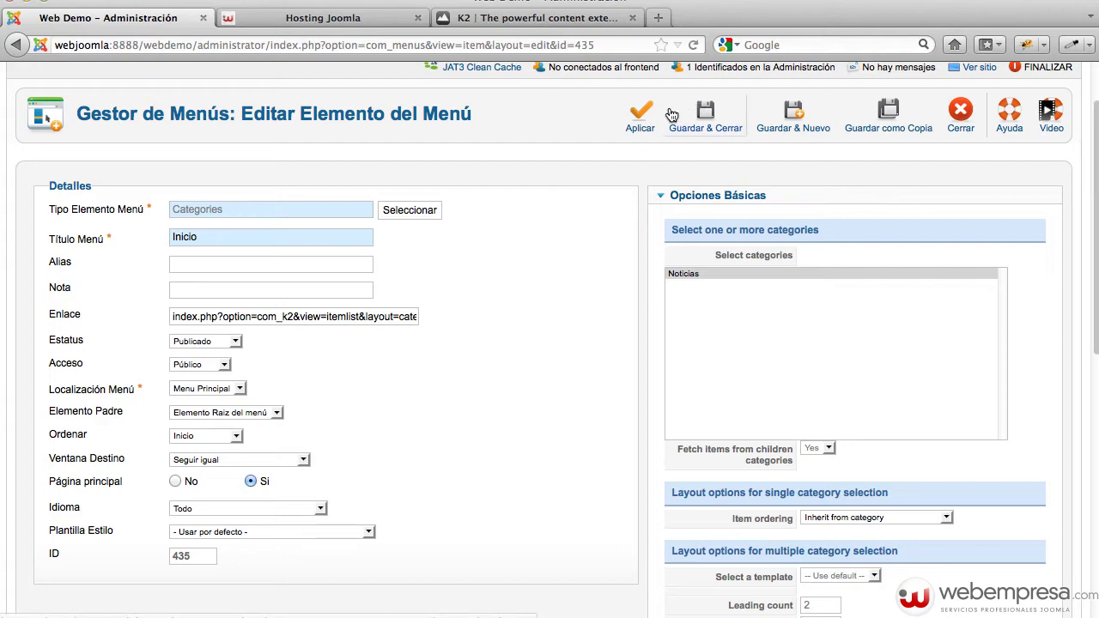
left_click(698, 113)
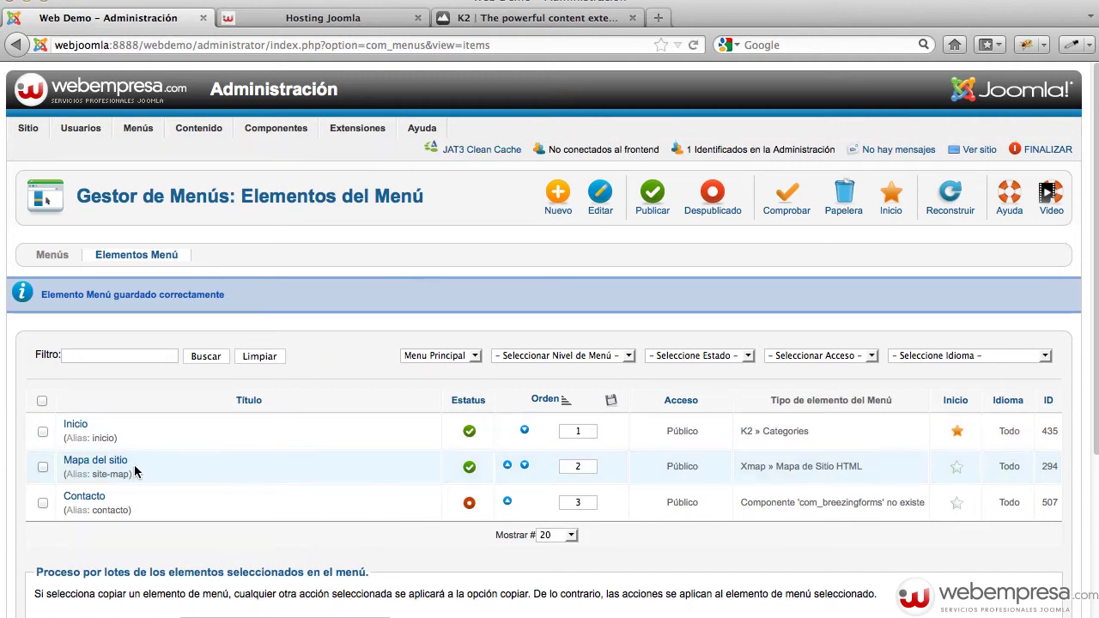
Trash the Mapa del sitio and Contacto menu items
left_click(43, 467)
left_click(43, 503)
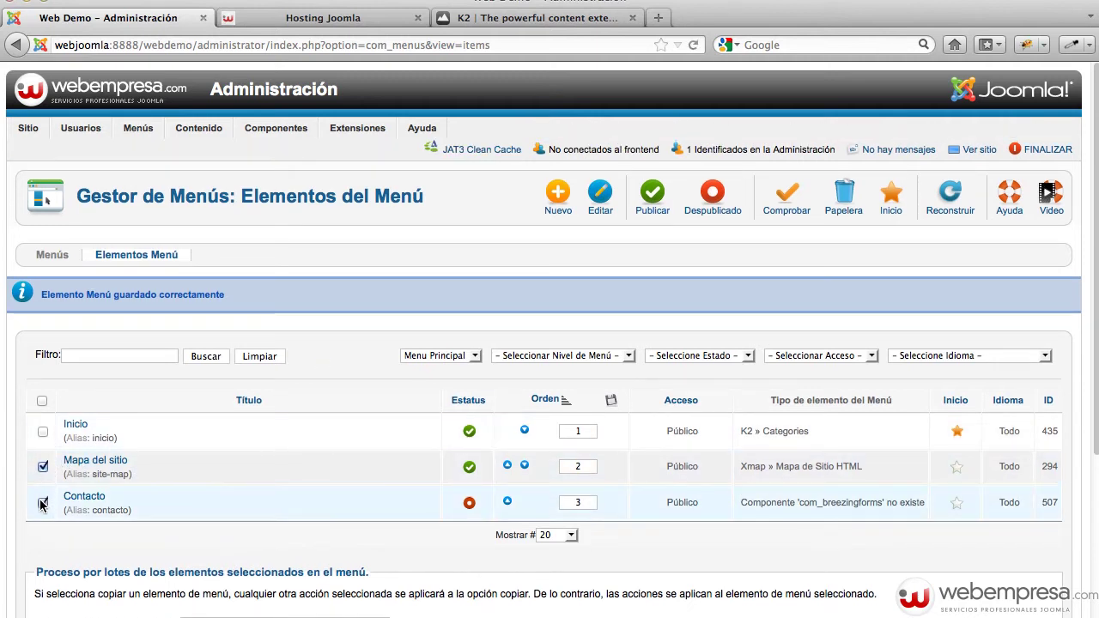
left_click(837, 199)
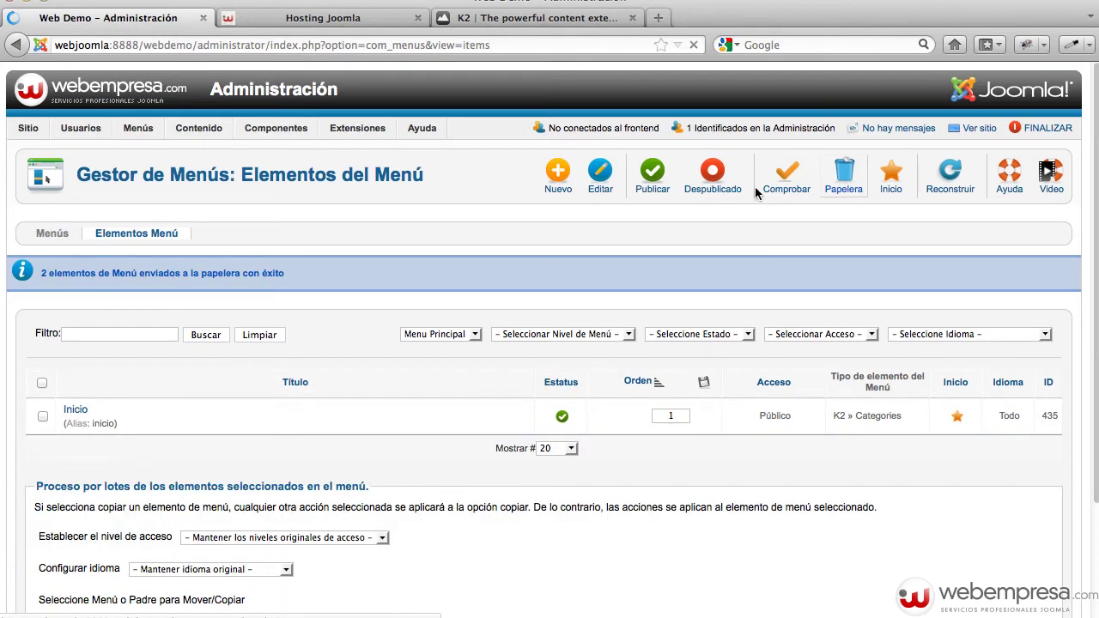
Create a new single-article menu item linked to the Nosotros article
left_click(559, 191)
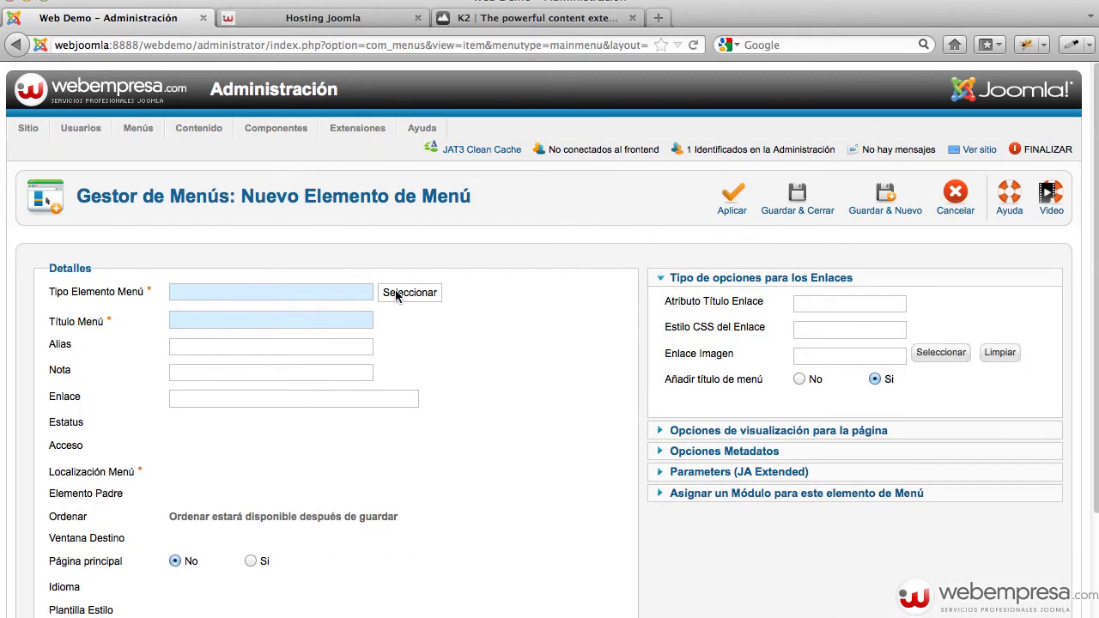
left_click(397, 292)
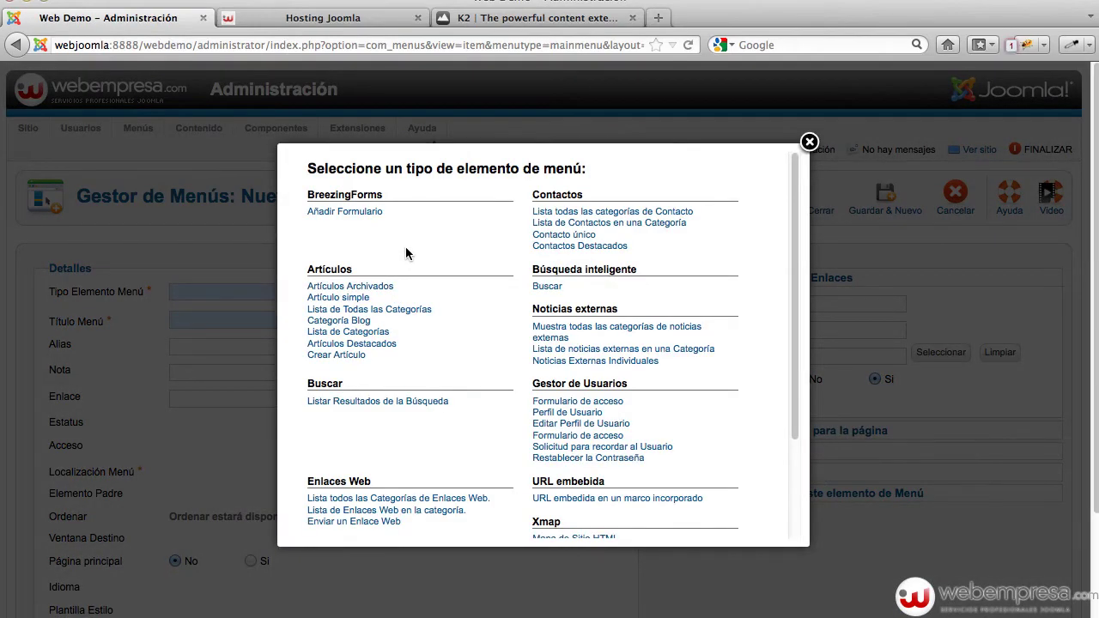
left_click(342, 298)
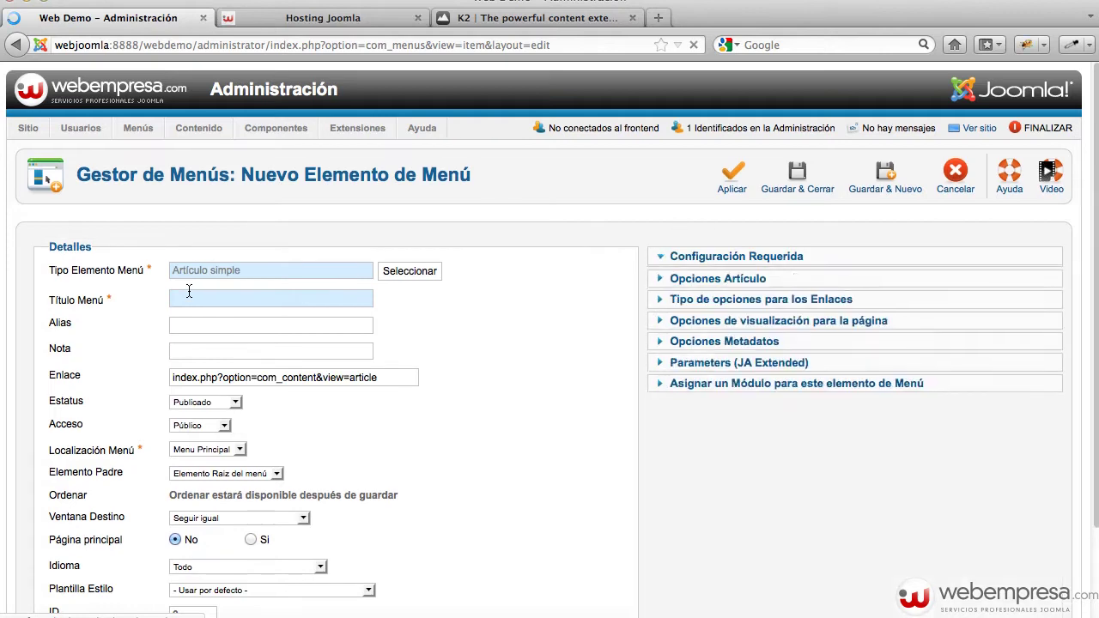
left_click(726, 326)
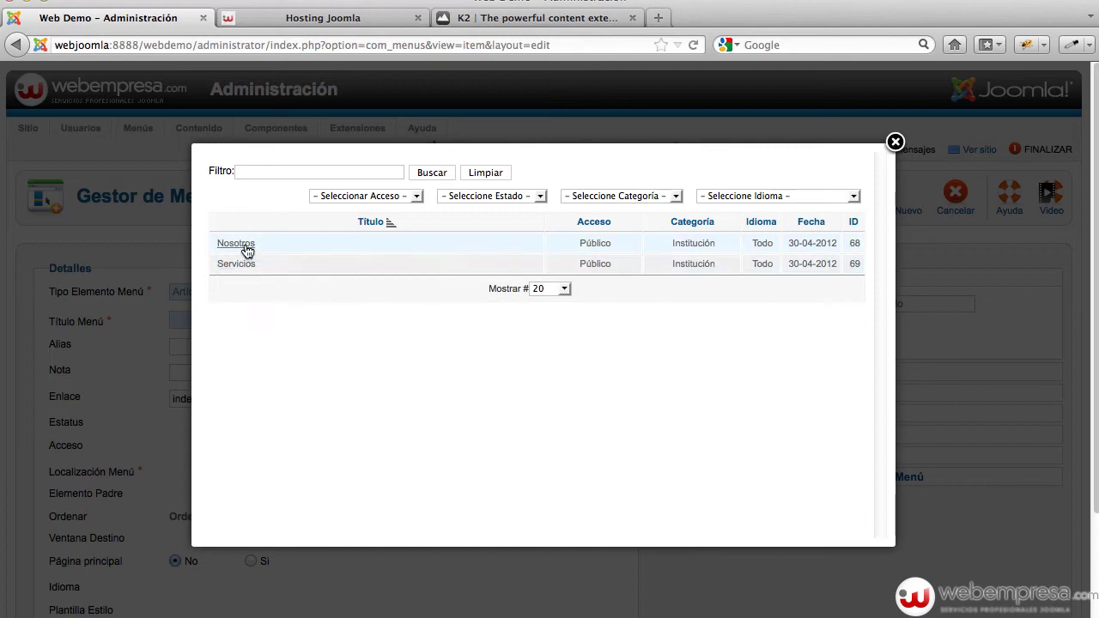
left_click(244, 246)
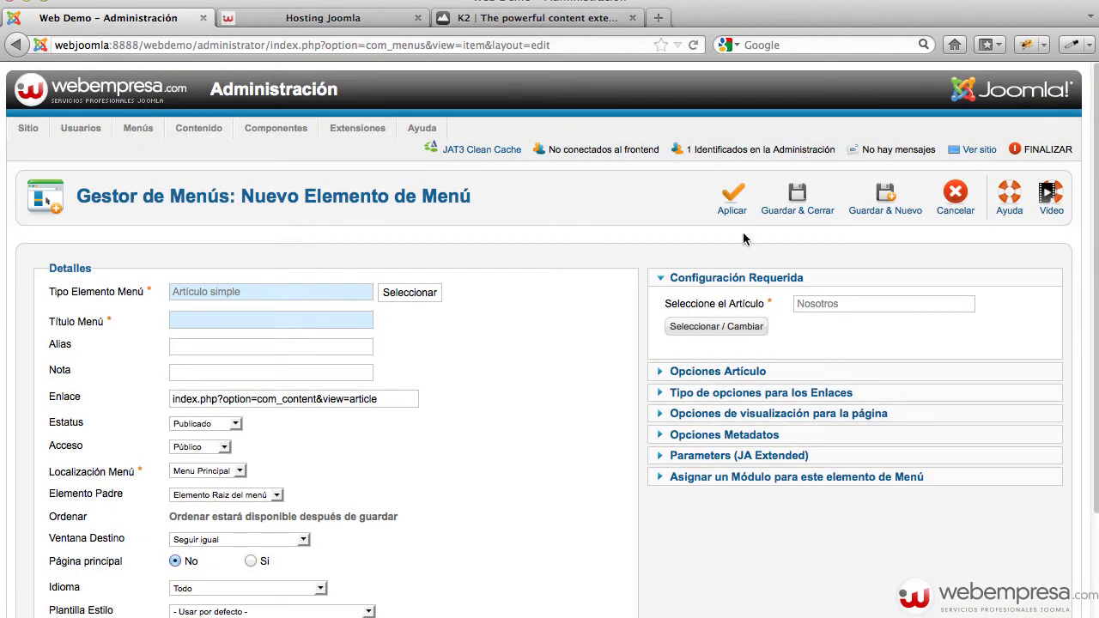
Title the new menu item 'Nosotros' and save it
left_click(792, 211)
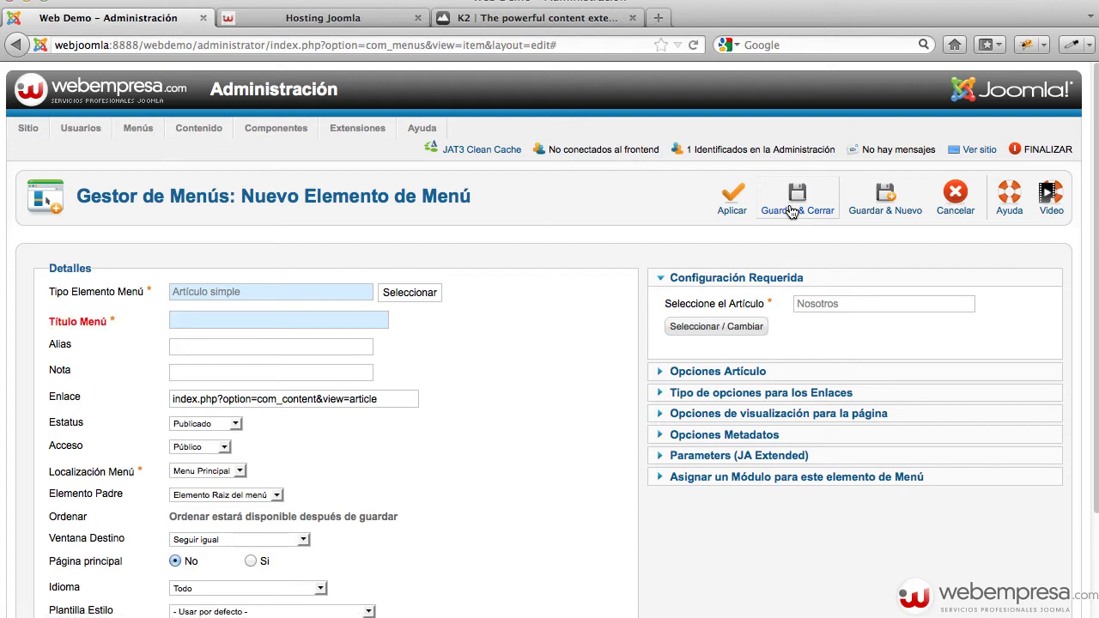
left_click(222, 321)
type("No")
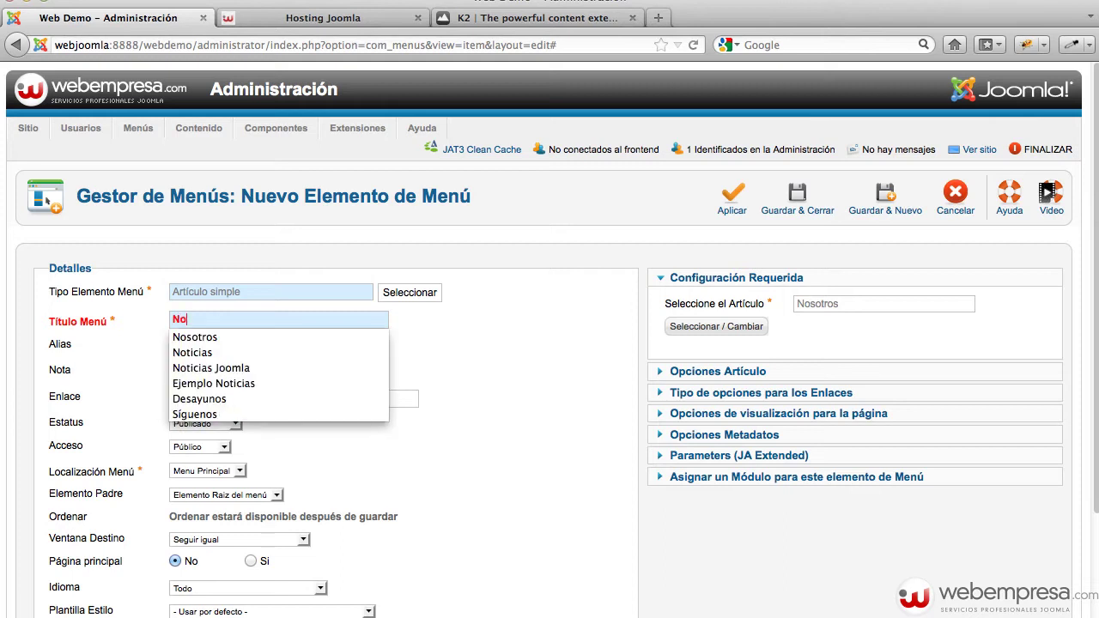
key("Down")
key("Tab")
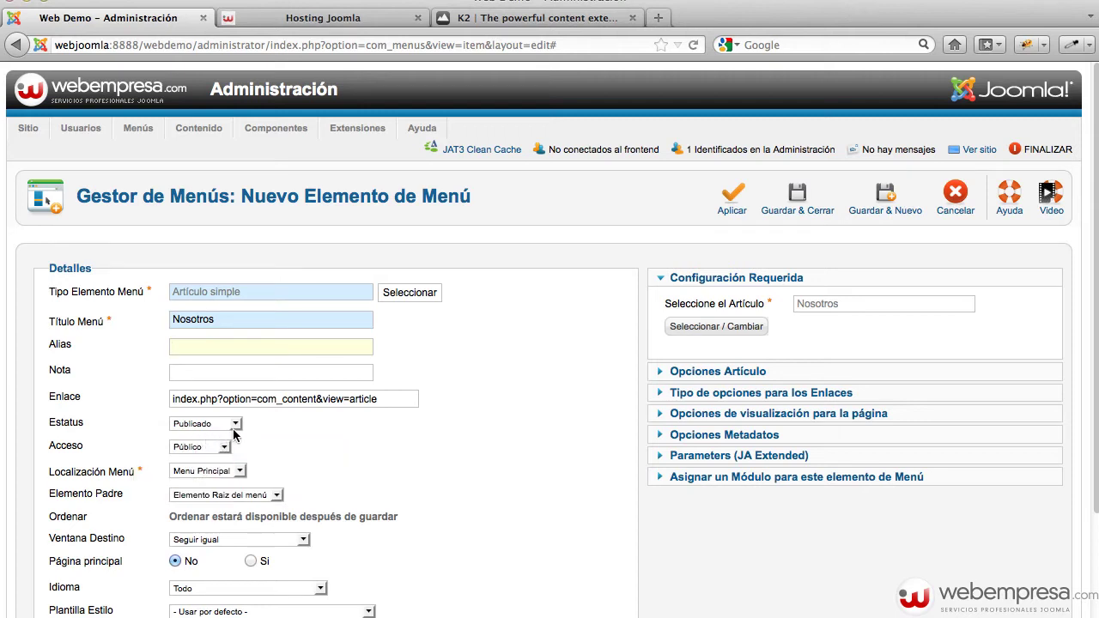
scroll(227, 429, "down", 1)
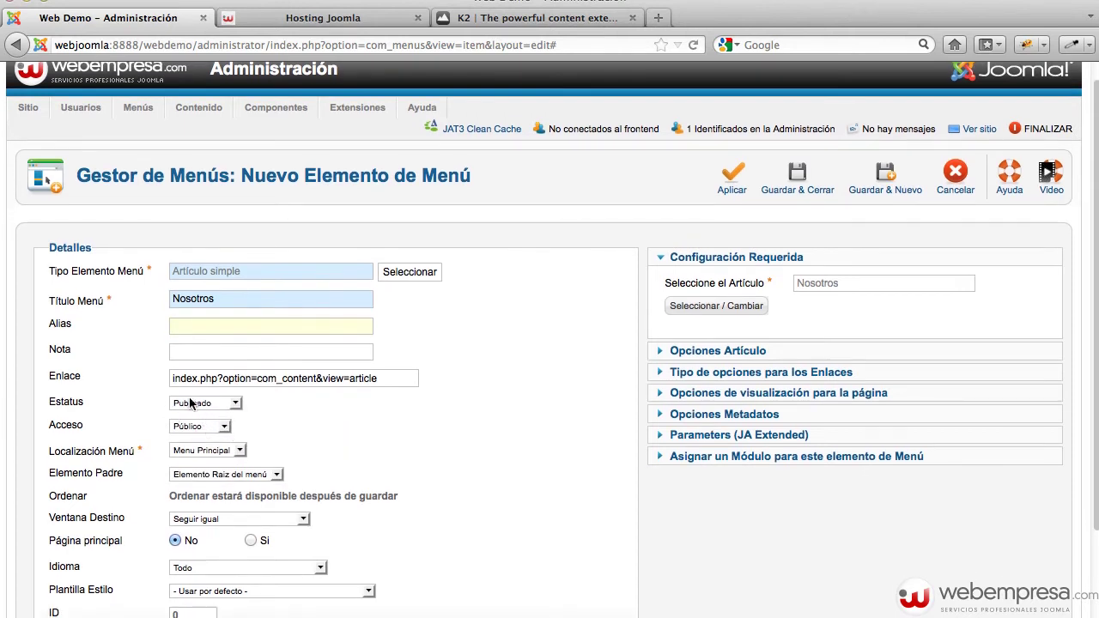
scroll(252, 426, "down", 3)
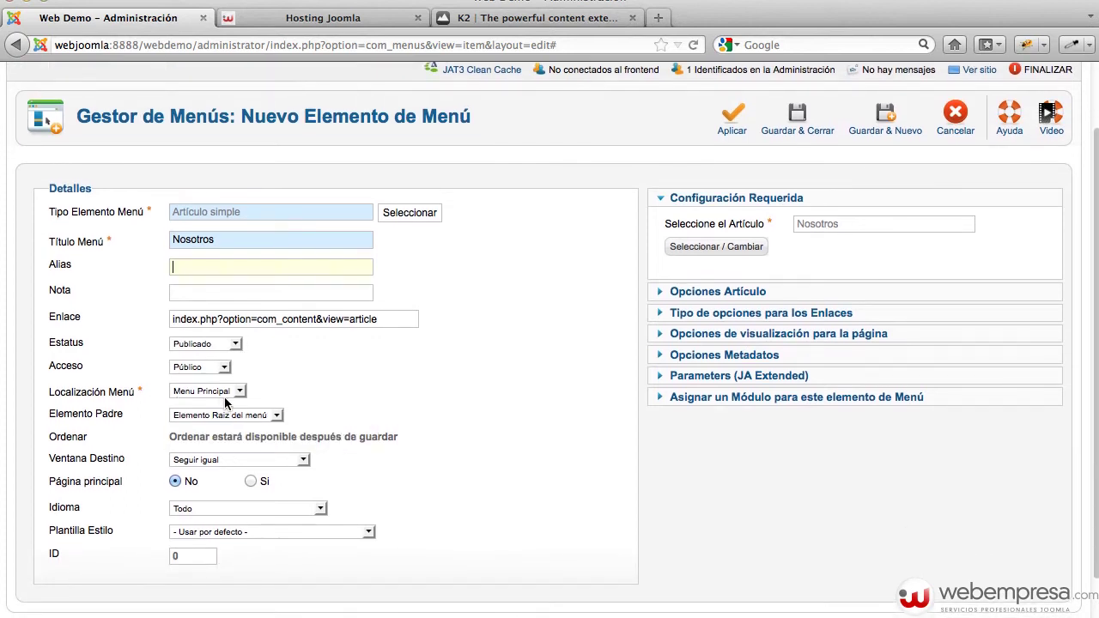
scroll(314, 419, "down", 3)
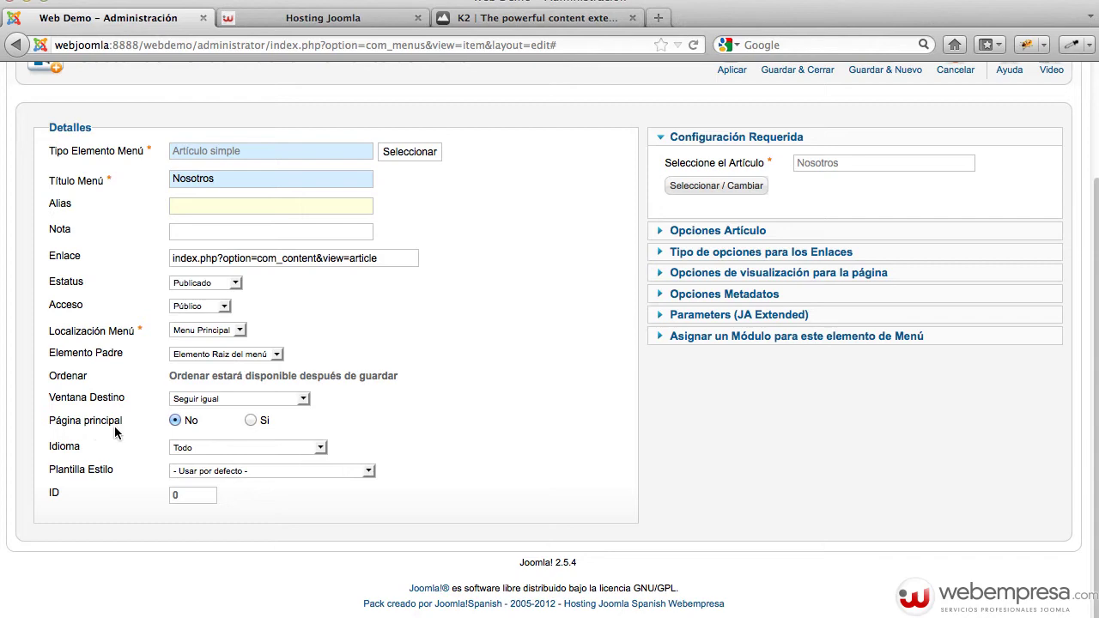
scroll(638, 328, "up", 7)
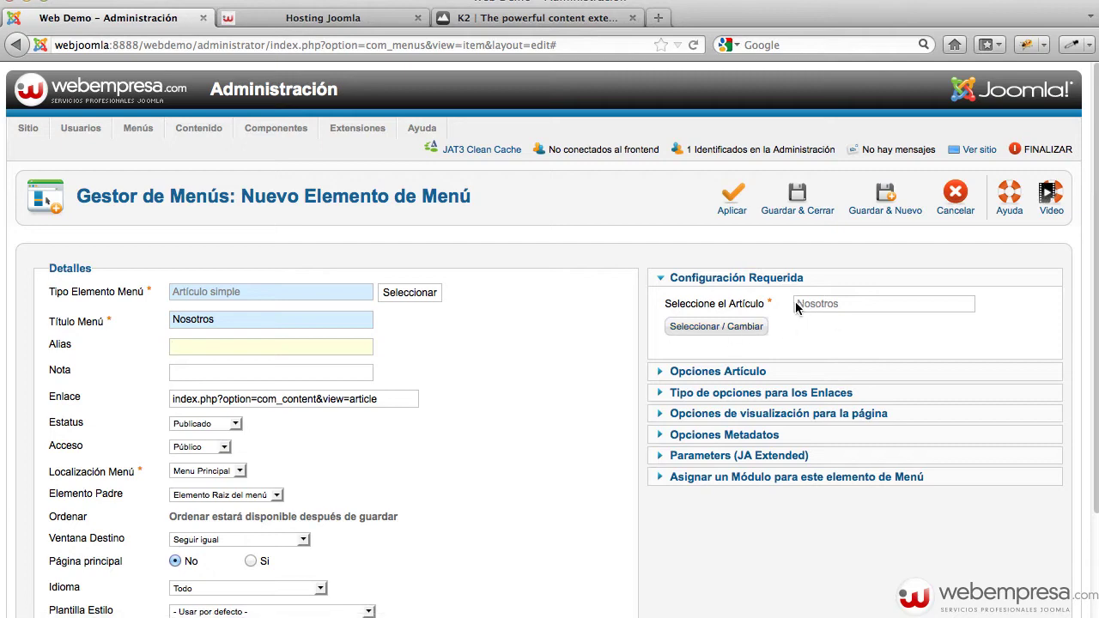
left_click(793, 200)
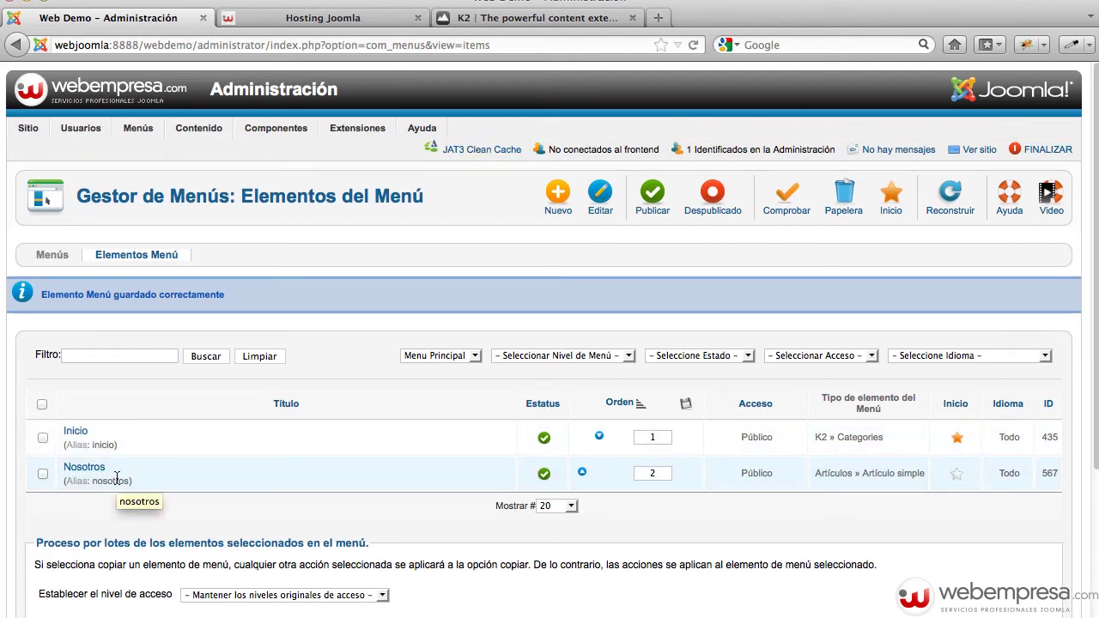
Start a new menu item of type K2 Categories
left_click(556, 194)
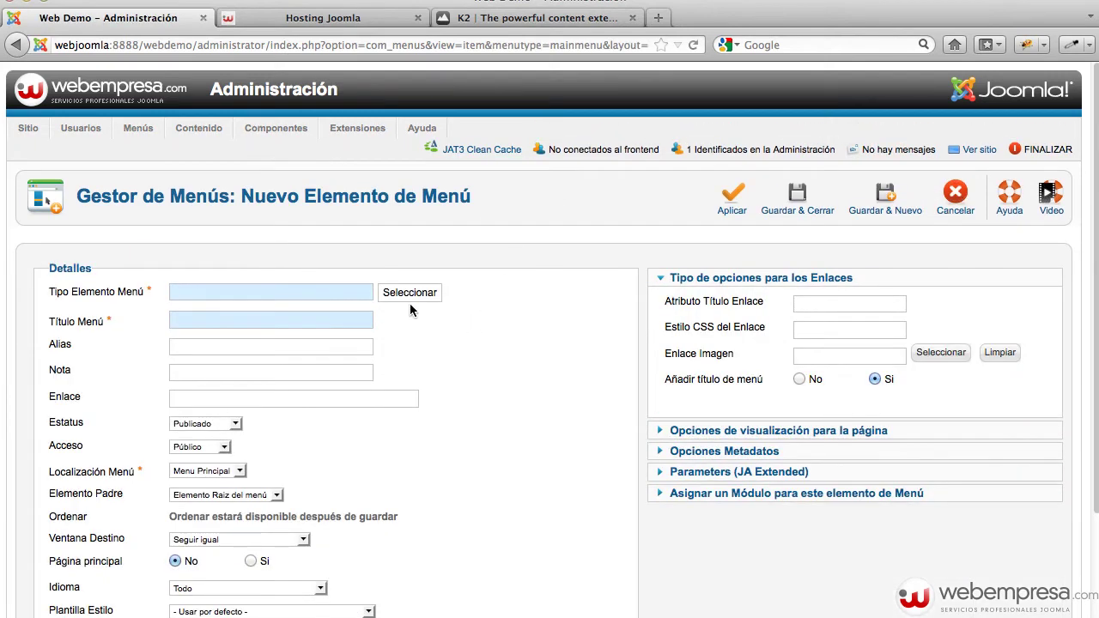
left_click(412, 292)
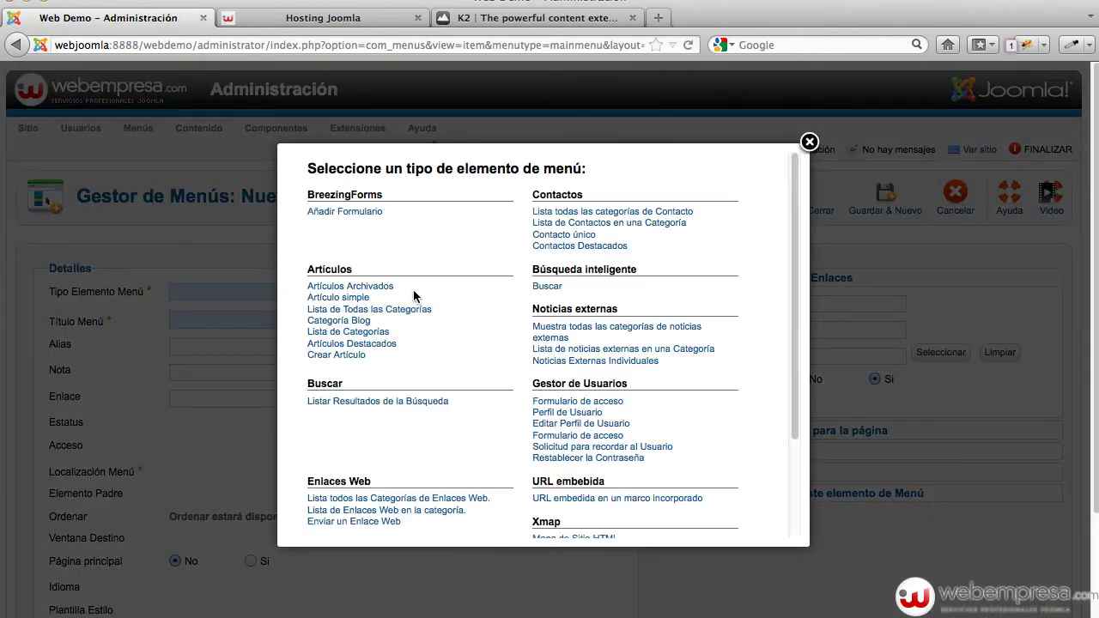
scroll(388, 283, "down", 3)
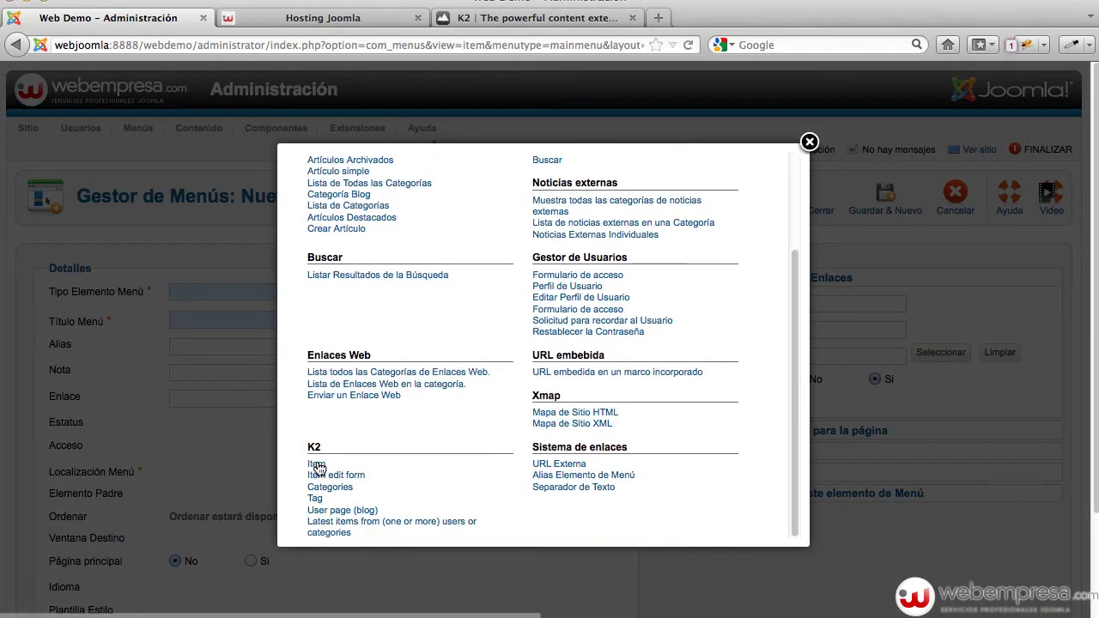
left_click(324, 486)
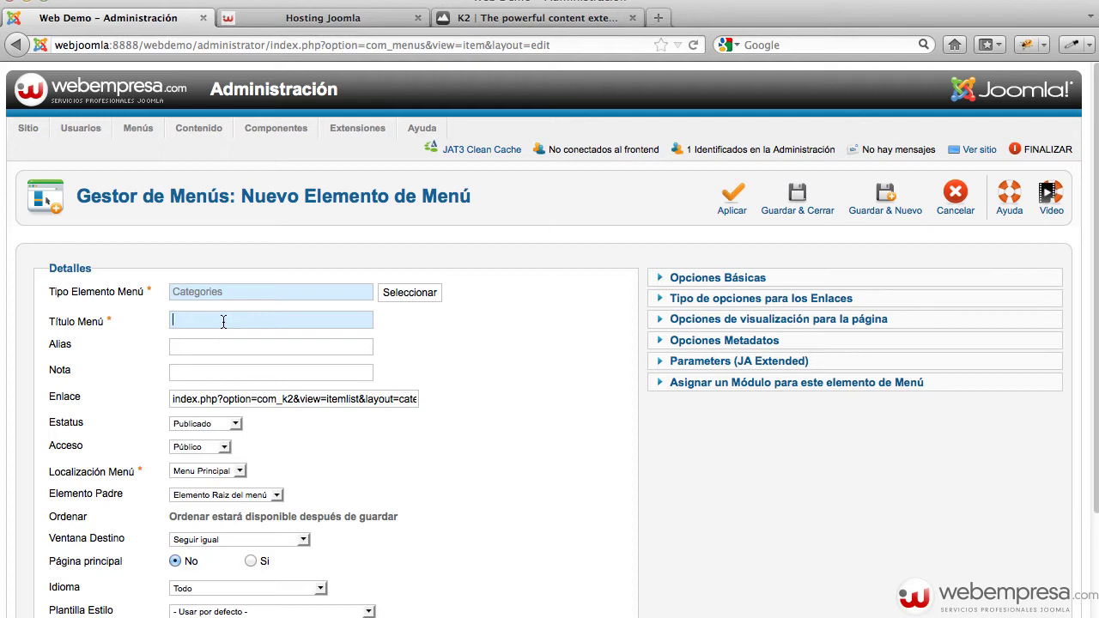
Enter 'Noticias' as the menu item title
type("Notica")
key("BackSpace")
key("BackSpace")
type("ias")
key("BackSpace")
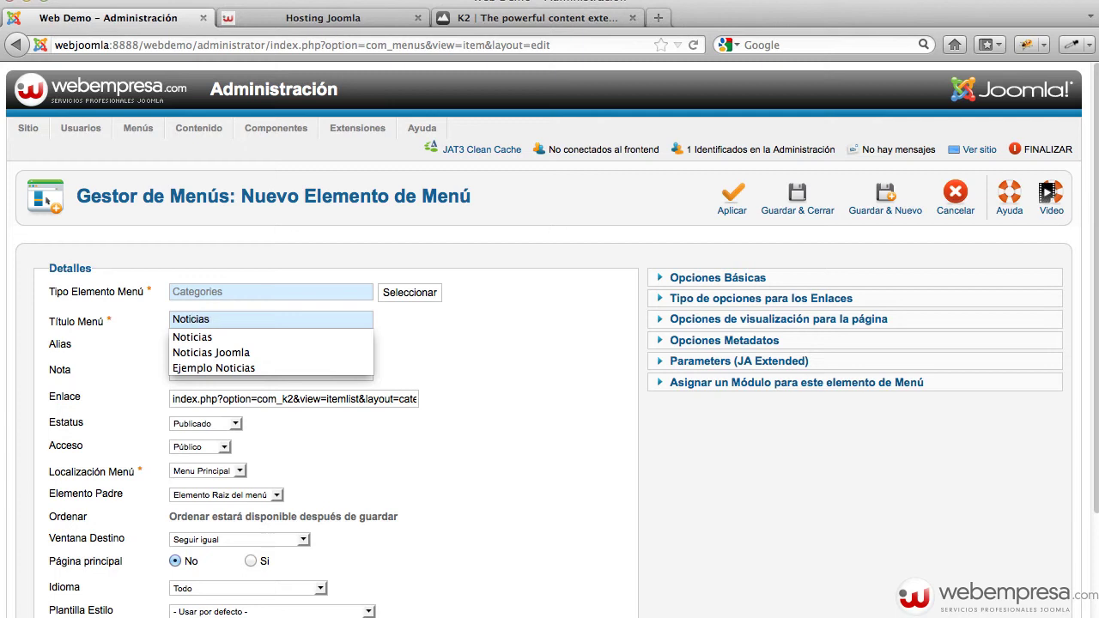
key("Escape")
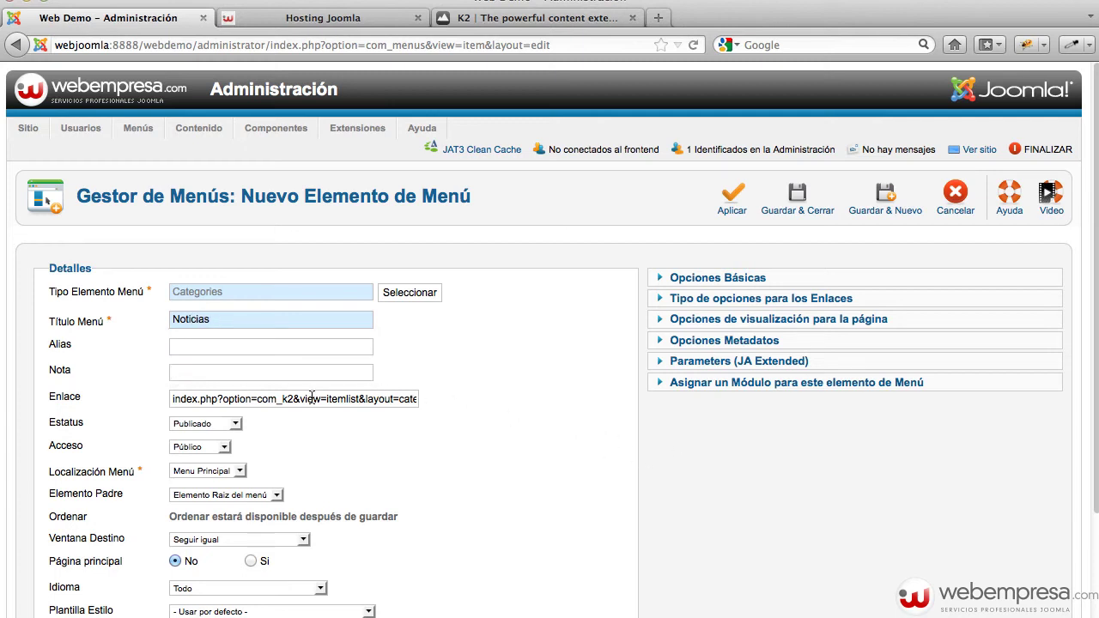
scroll(313, 399, "down", 3)
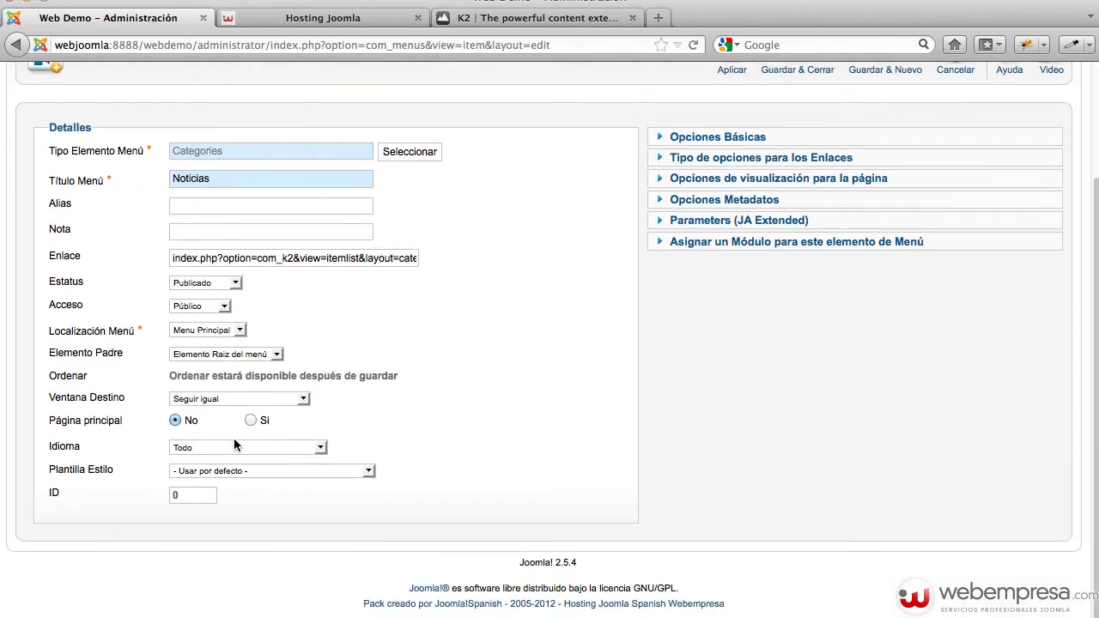
scroll(571, 438, "up", 3)
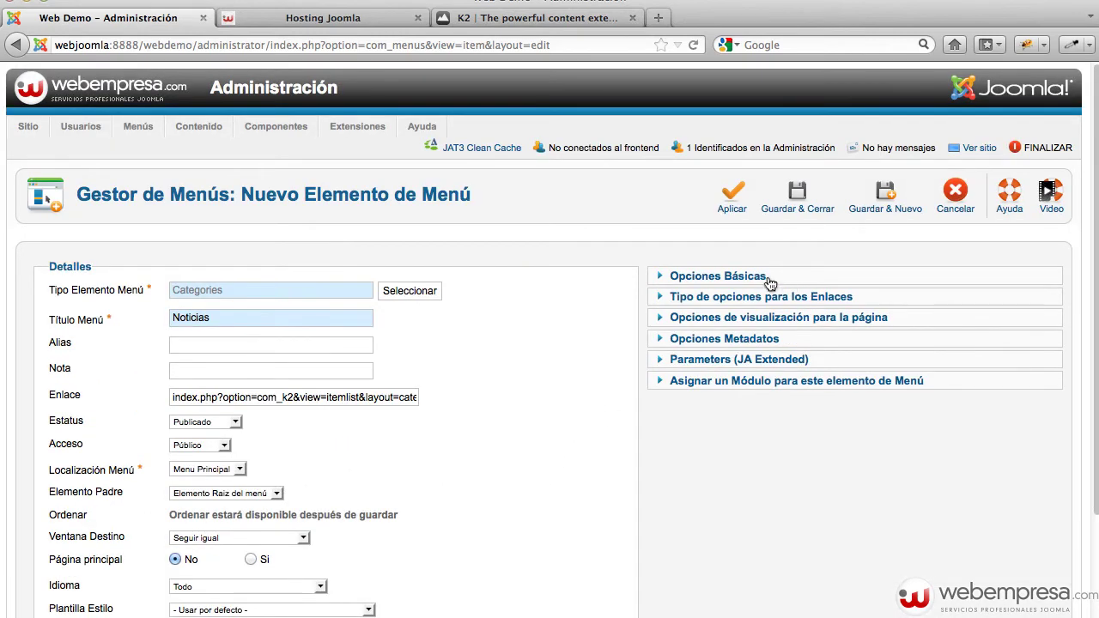
Choose the Noticias category in Opciones Básicas and save the item
left_click(768, 277)
left_click(677, 353)
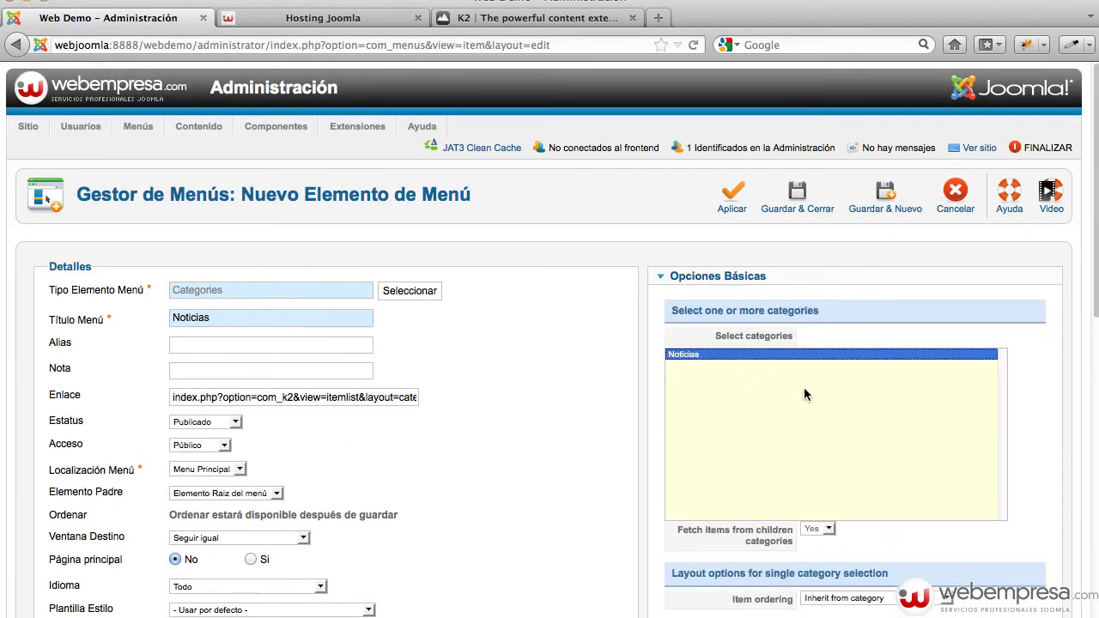
scroll(803, 394, "down", 4)
scroll(826, 343, "up", 4)
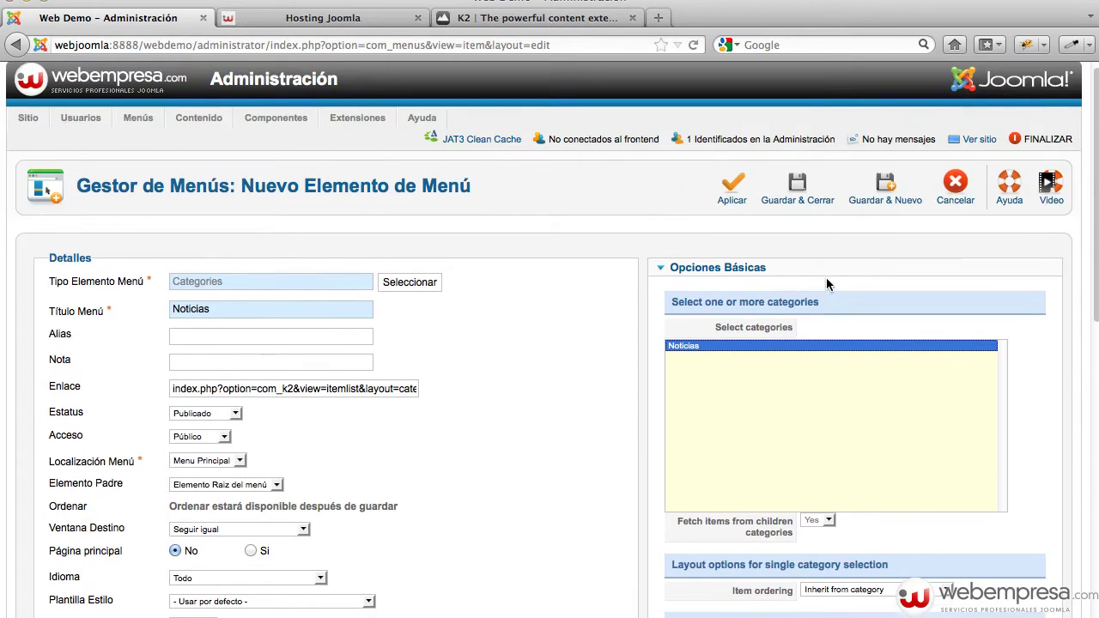
left_click(805, 197)
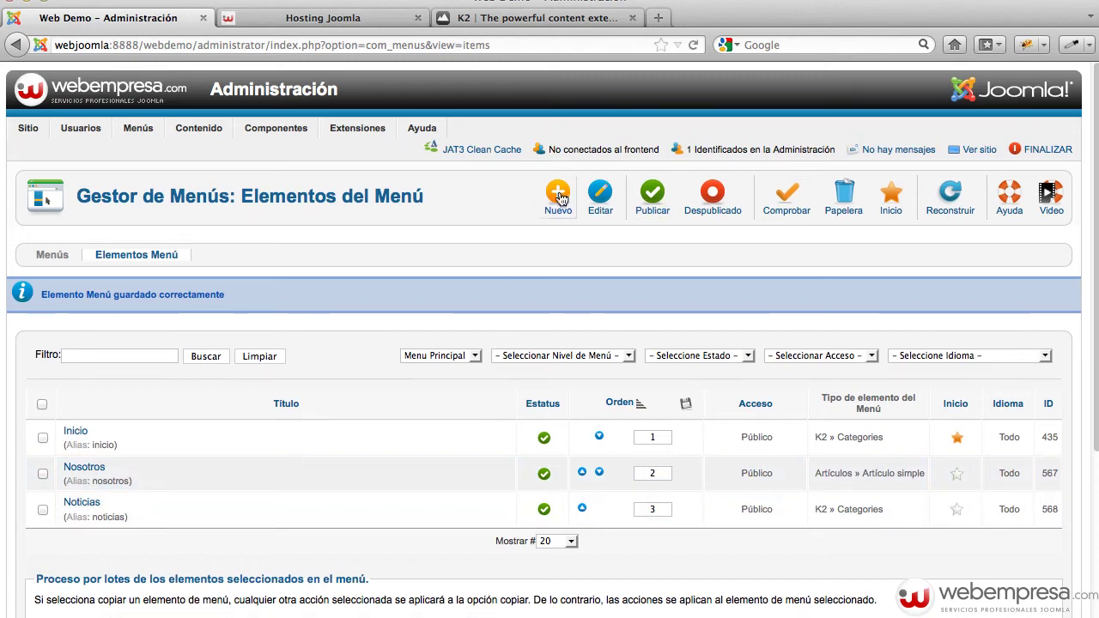
Start a new menu item of type BreezingForms Añadir Formulario
left_click(545, 203)
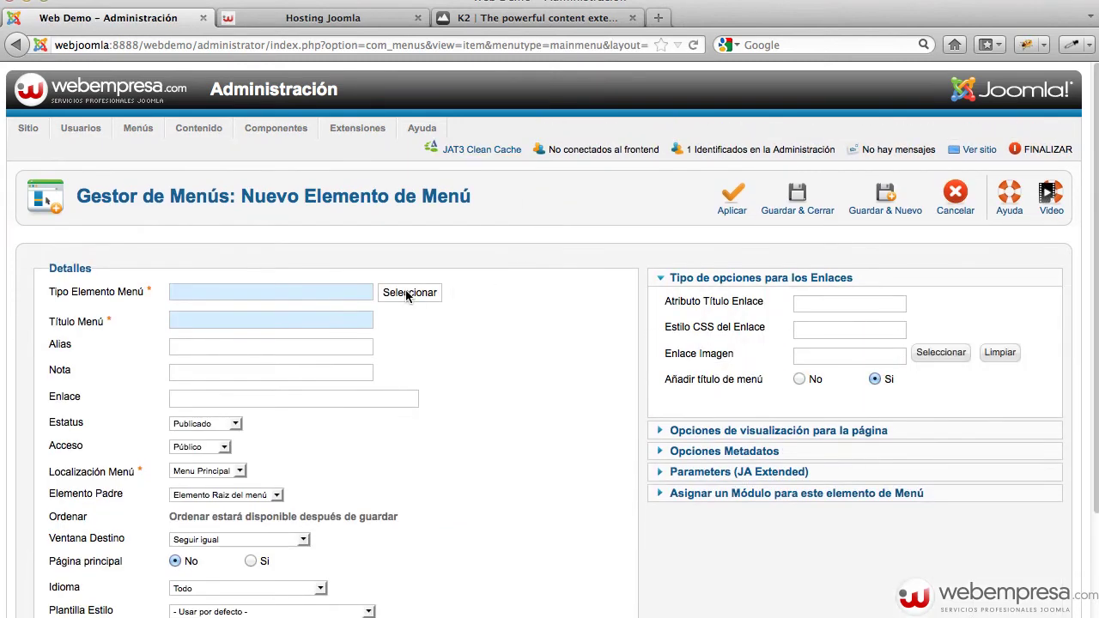
left_click(409, 294)
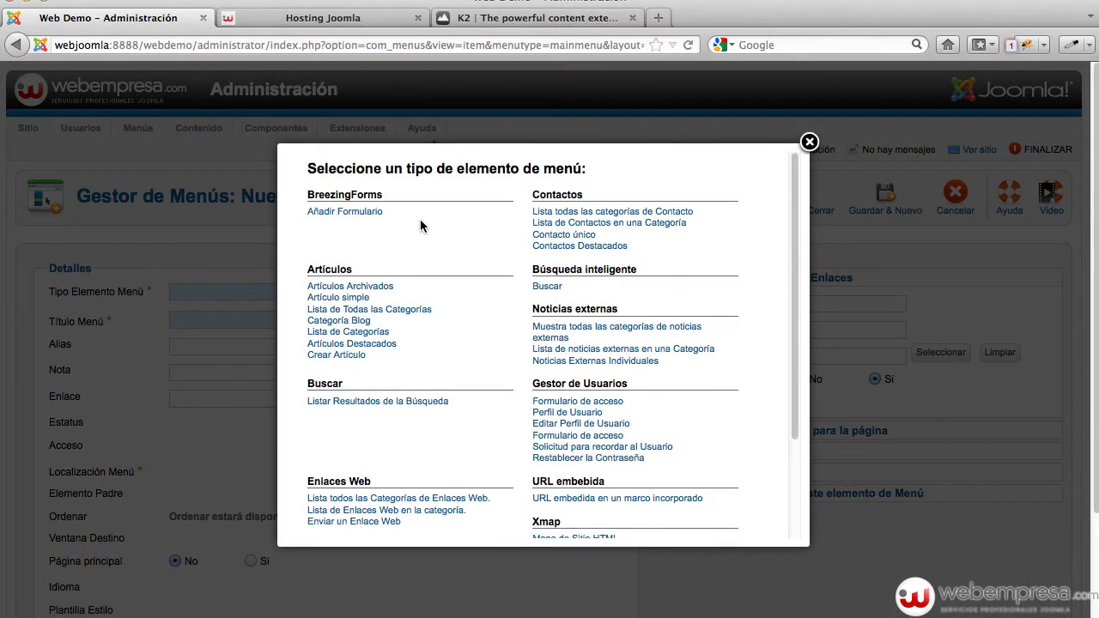
left_click(358, 212)
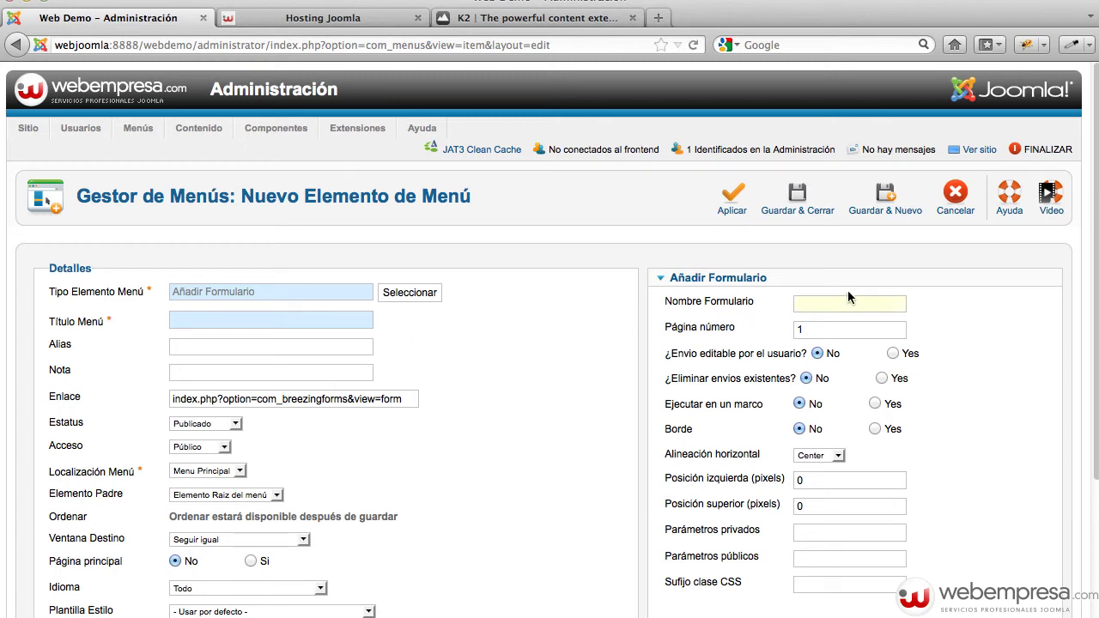
Set form name 'contacto' and title 'Contacto', then attempt to save
type("contacto")
key("Down")
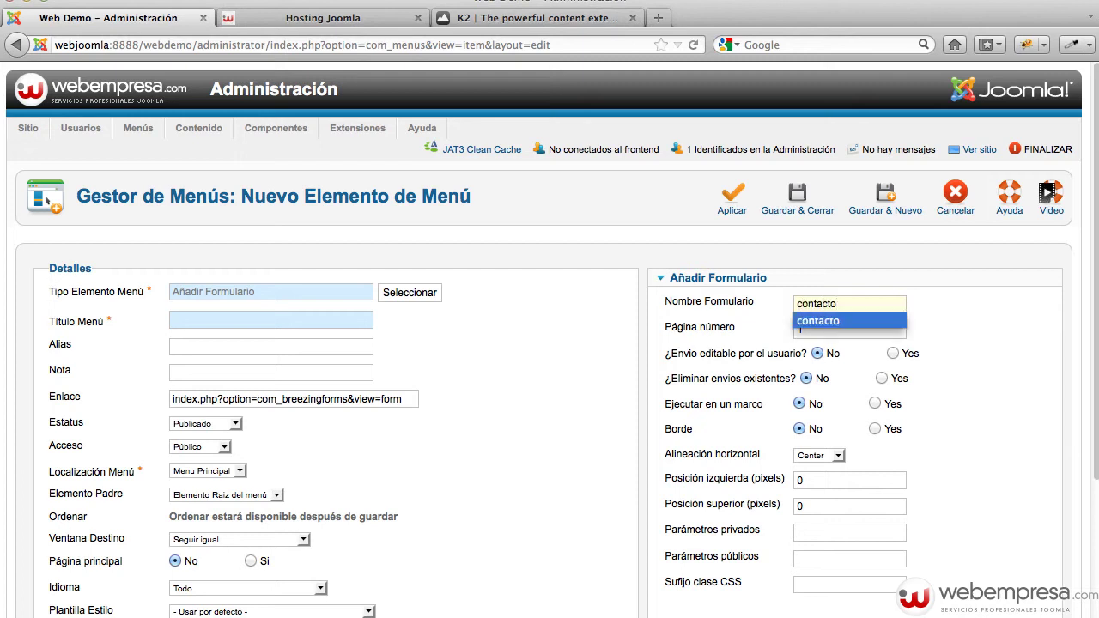
key("Tab")
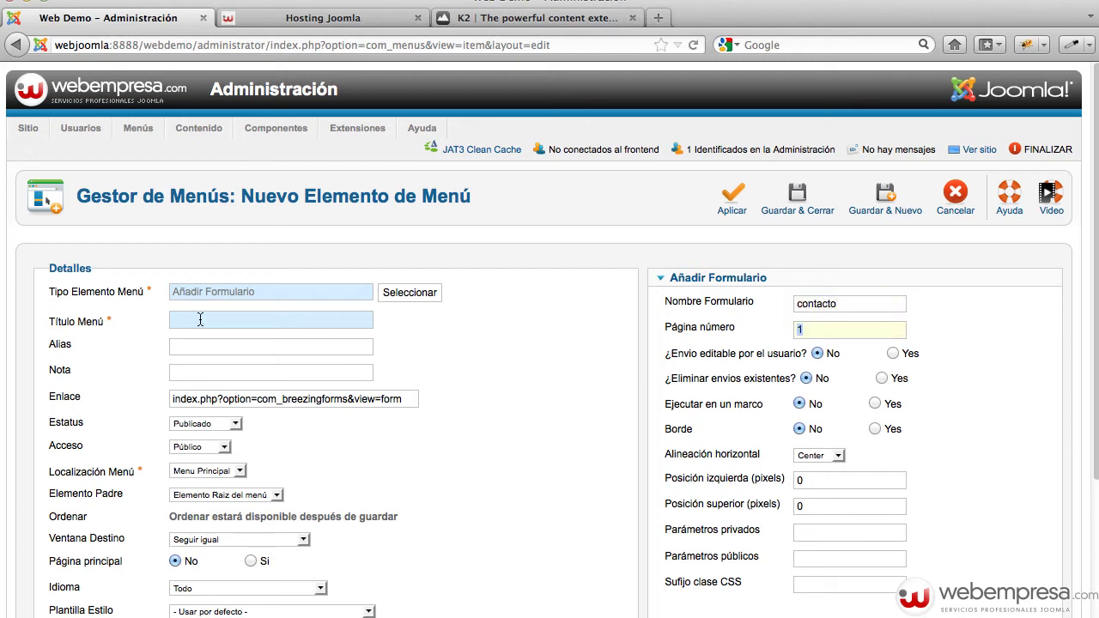
left_click(200, 320)
type("Contacto")
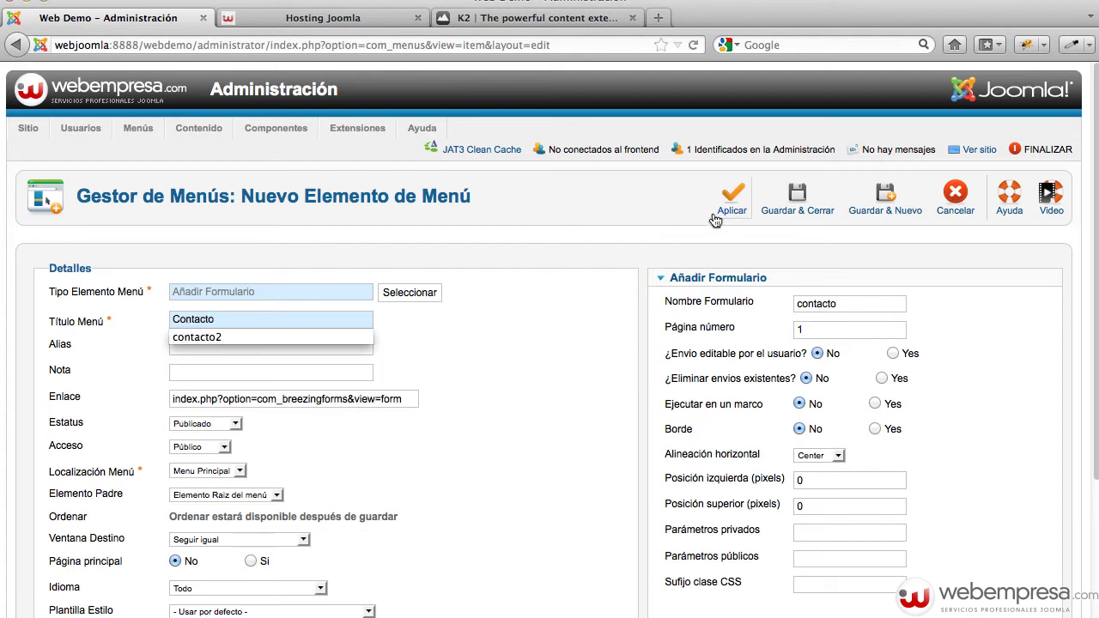
left_click(789, 201)
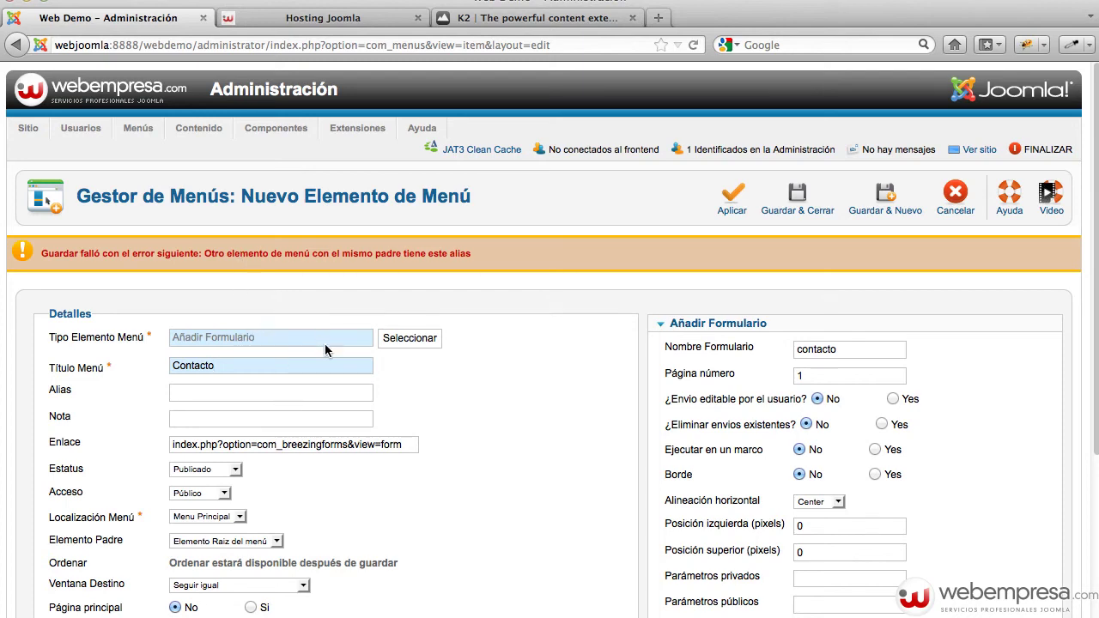
Cancel the new item and empty the trash of Mapa del sitio and Contacto
left_click(955, 199)
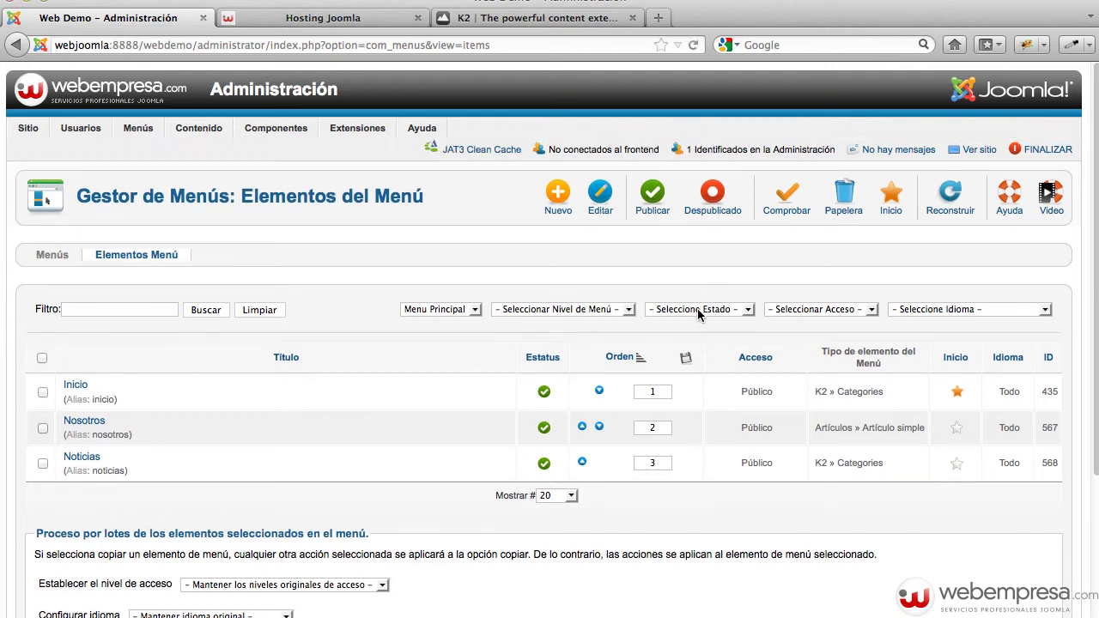
left_click(698, 310)
left_click(680, 358)
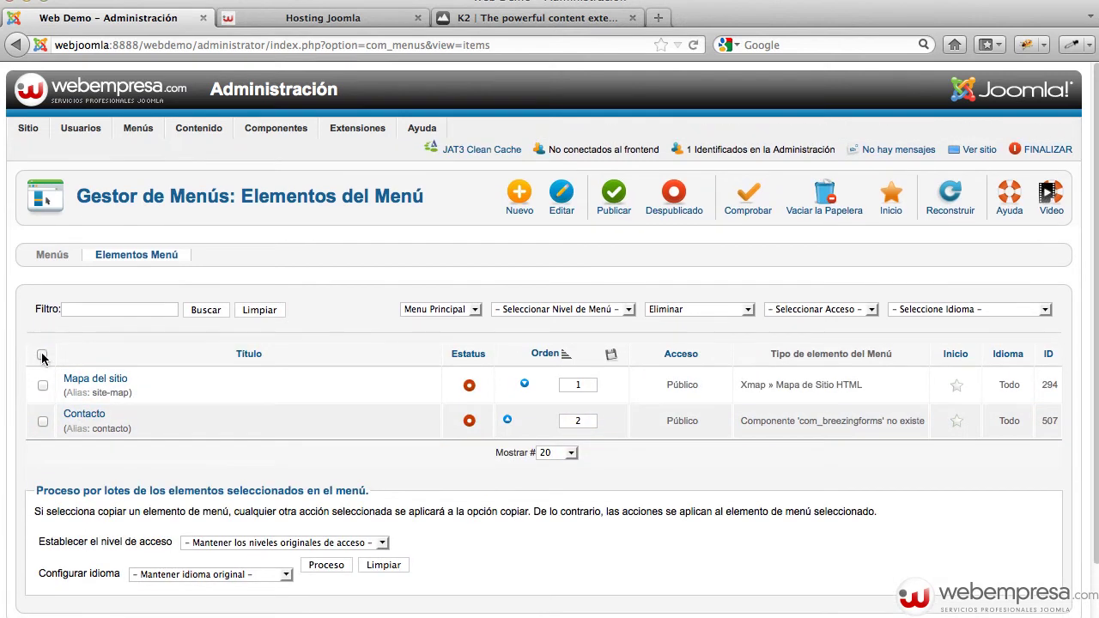
left_click(42, 355)
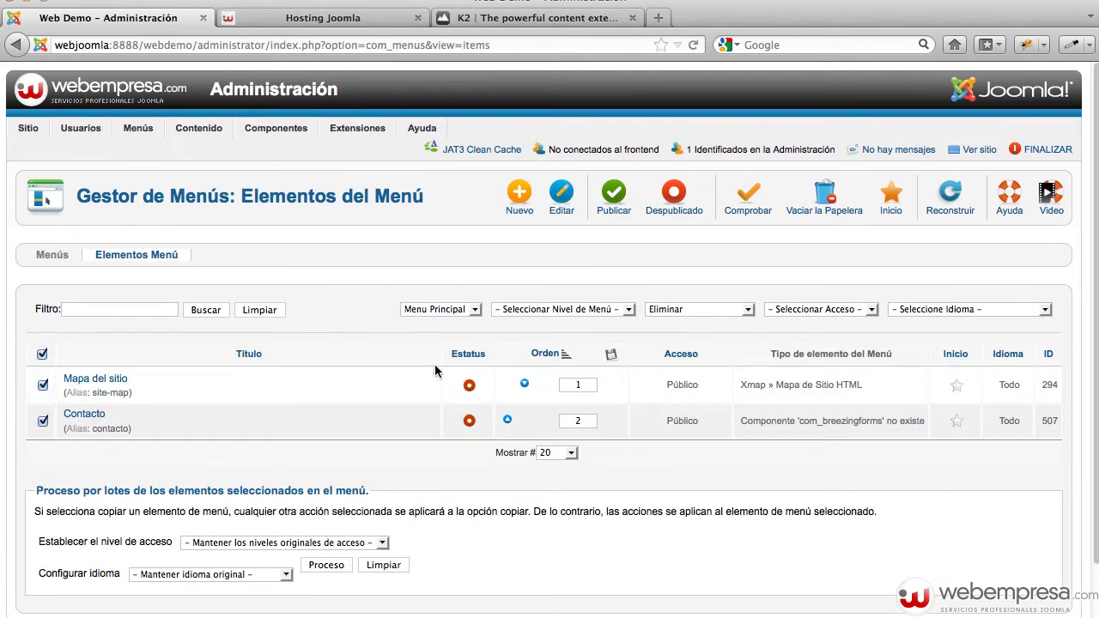
left_click(848, 218)
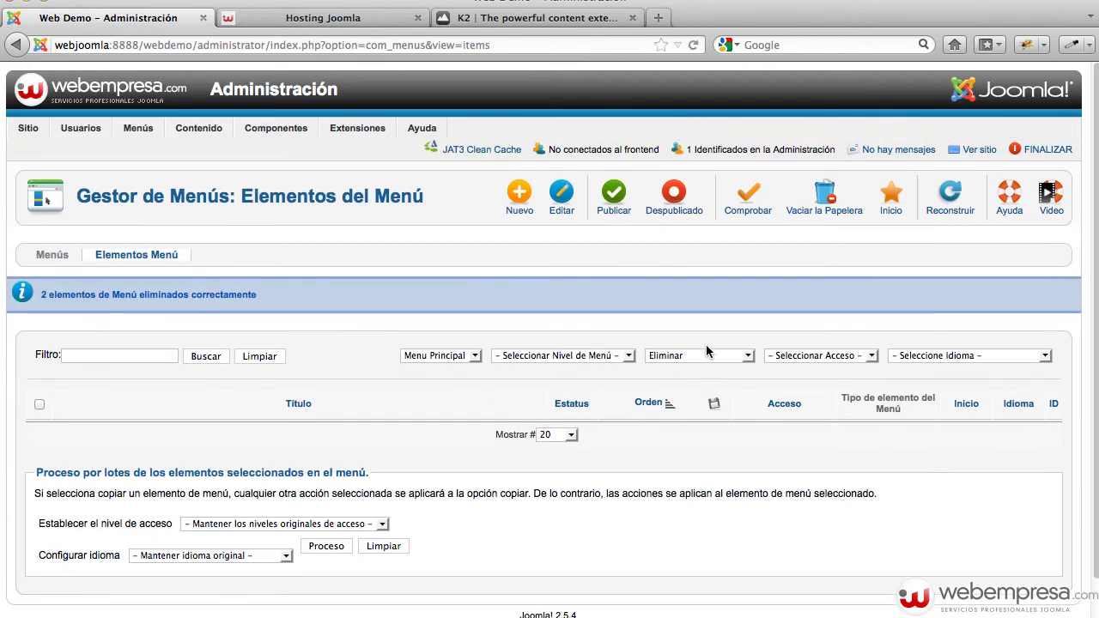
left_click(706, 354)
left_click(681, 366)
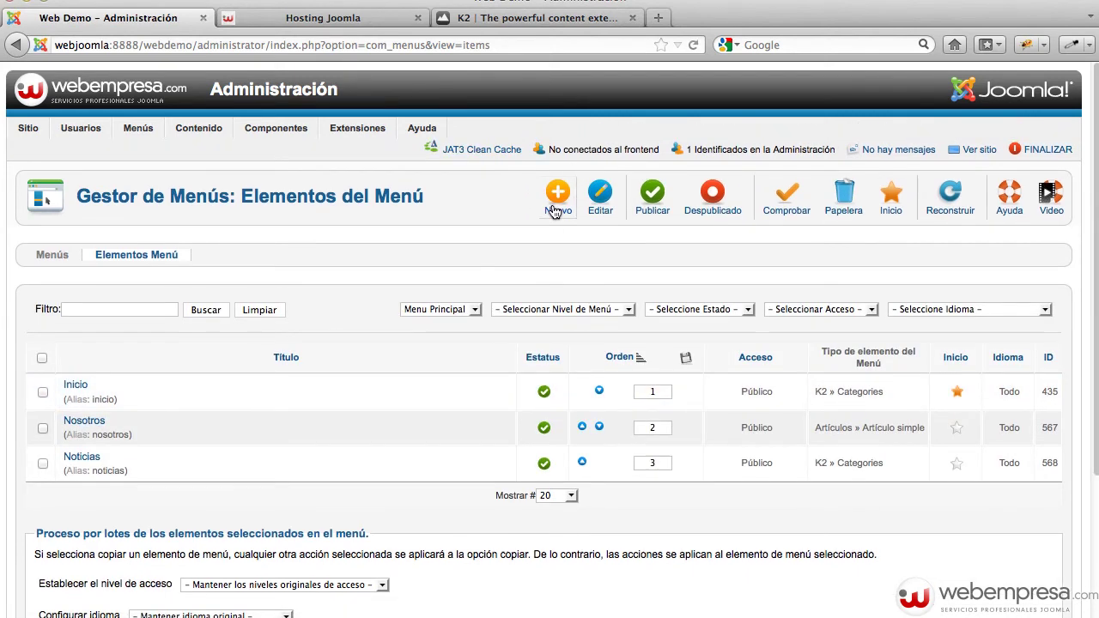
Start a new menu item of type BreezingForms Añadir Formulario
left_click(555, 208)
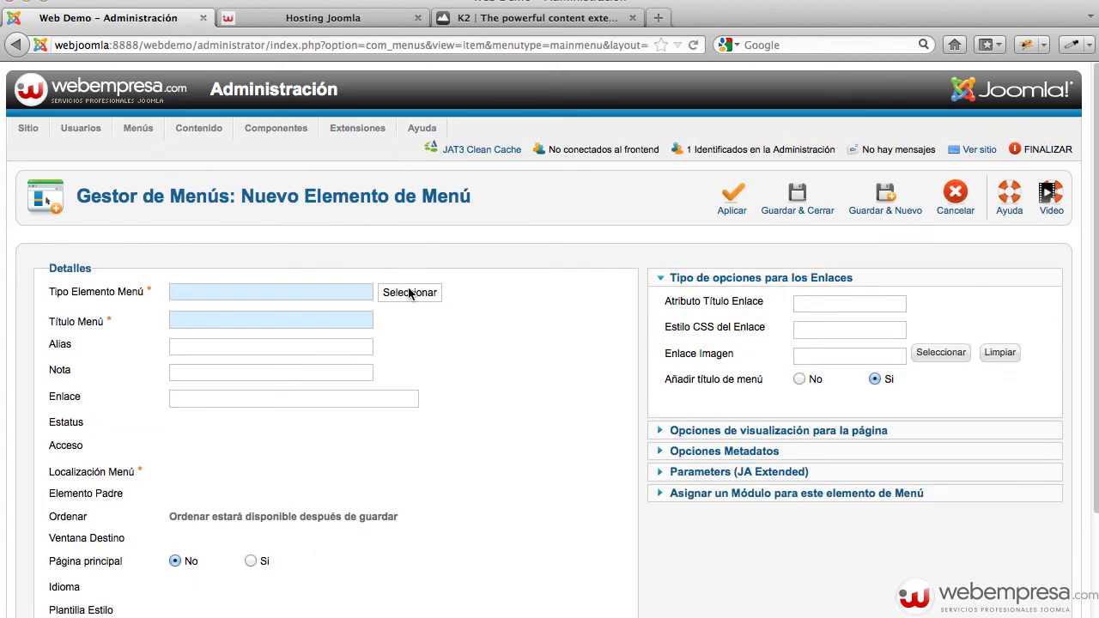
left_click(409, 290)
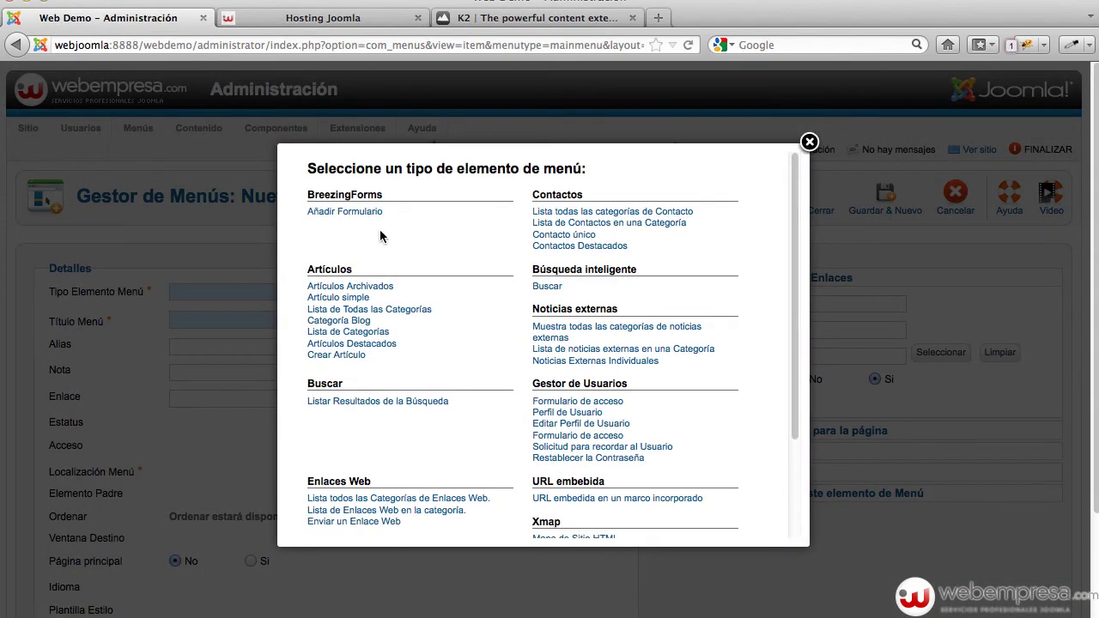
left_click(346, 216)
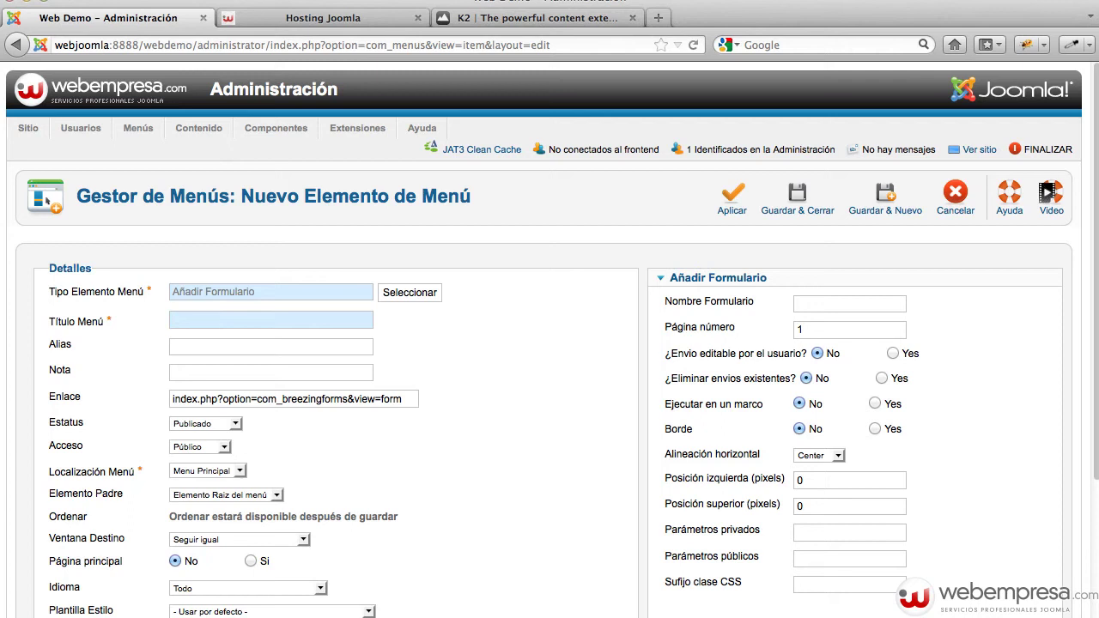
Title it 'Contacto' with form name 'contacto' and save it
type("Con")
key("Down")
key("Tab")
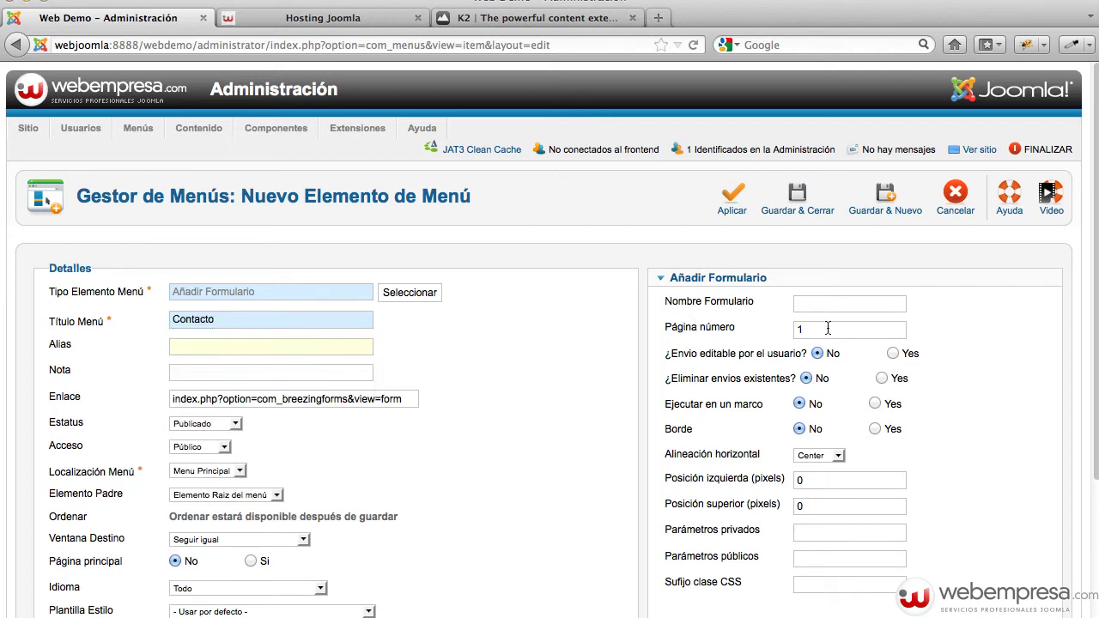
type("con")
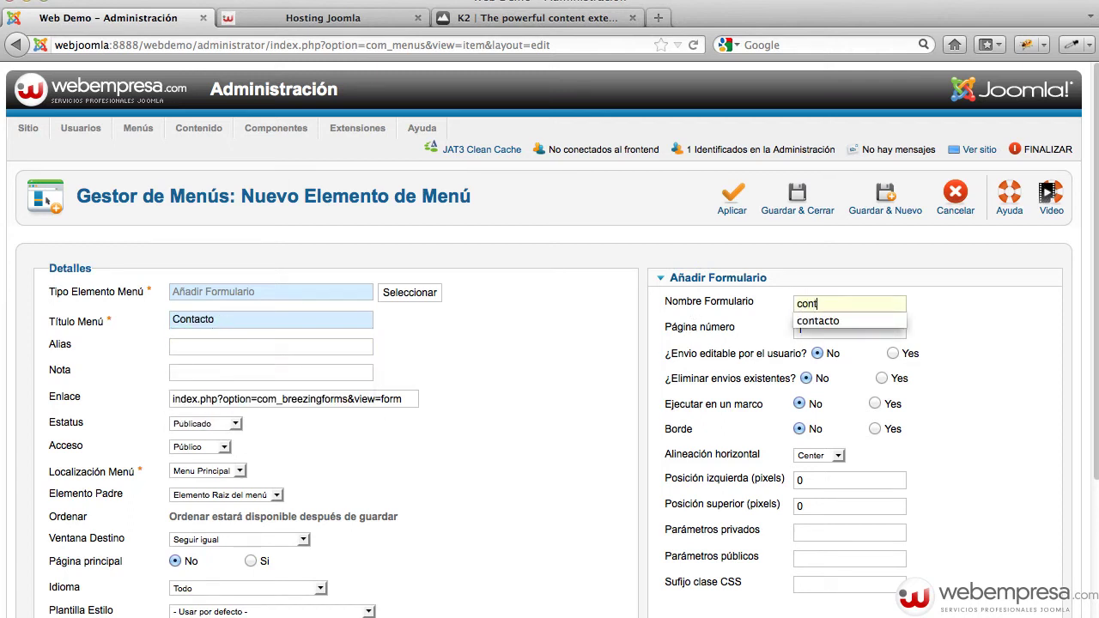
type("t")
key("Down")
key("Tab")
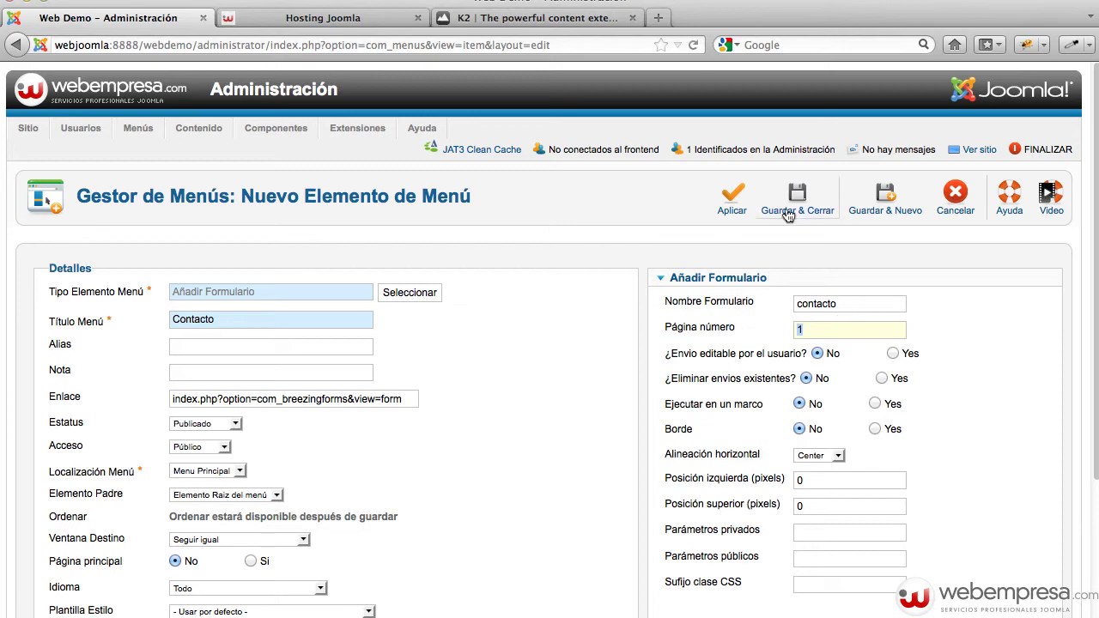
left_click(795, 206)
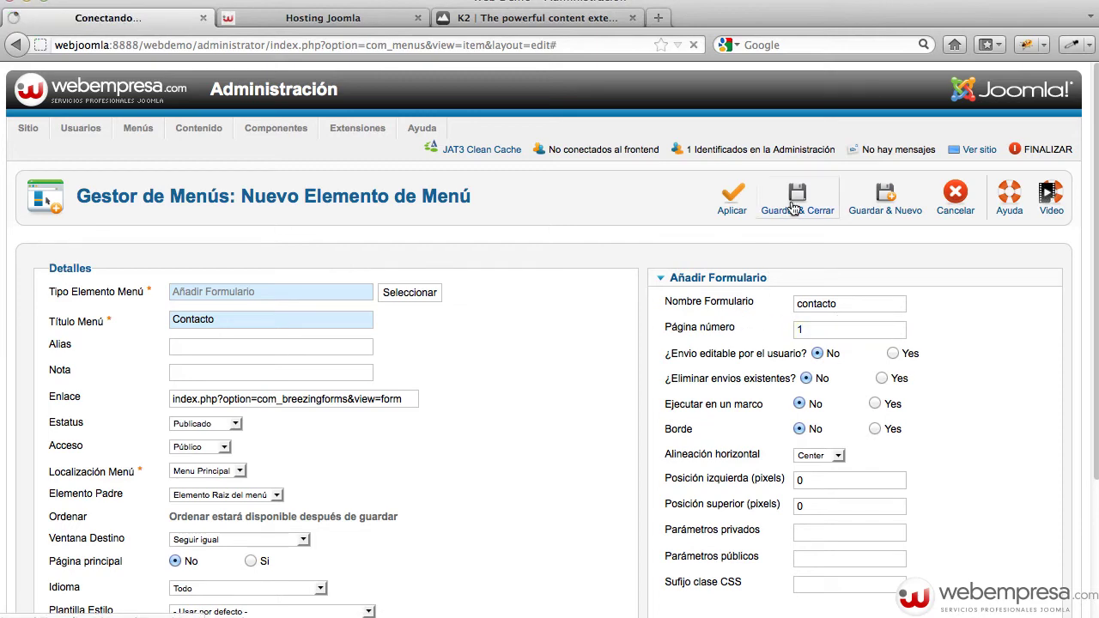
scroll(504, 386, "down", 5)
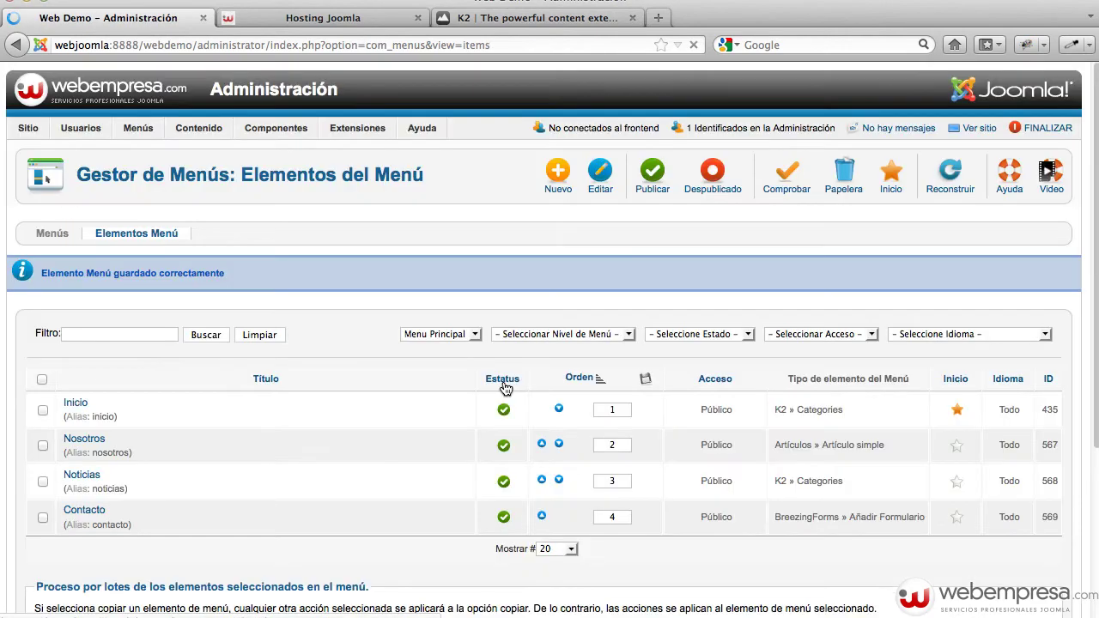
mouse_move(243, 139)
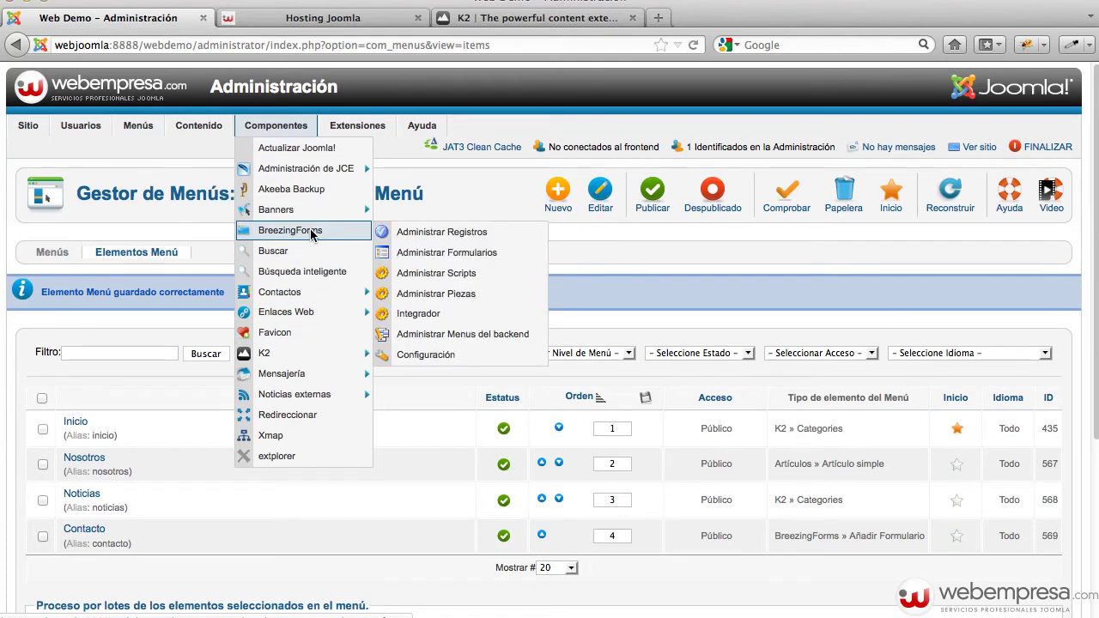
Check the default notification e-mail address in BreezingForms Configuration
left_click(312, 234)
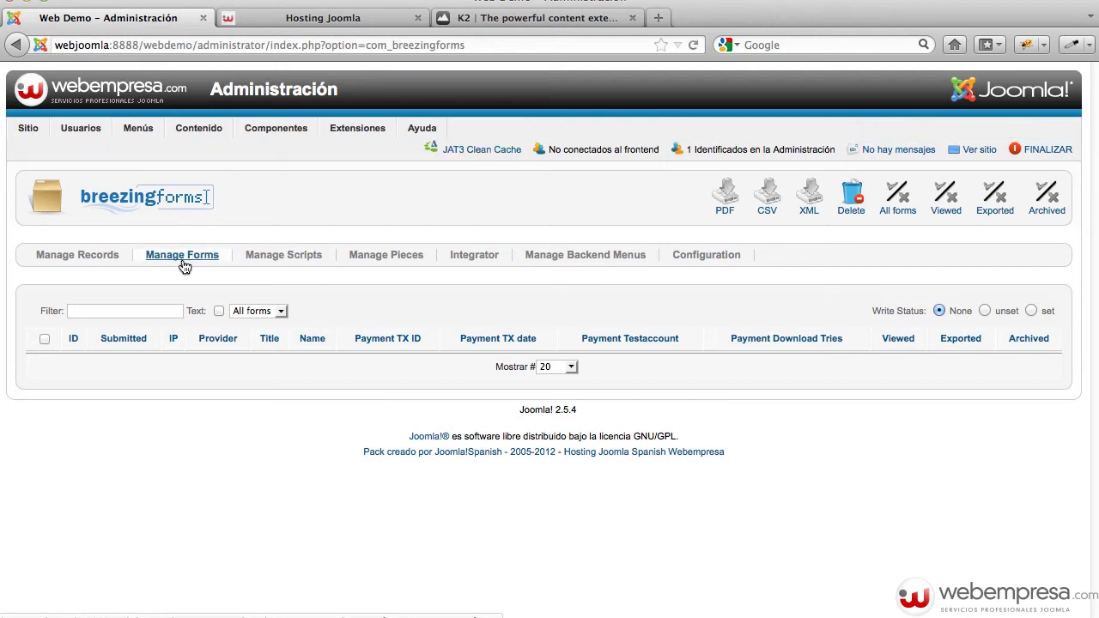
left_click(182, 265)
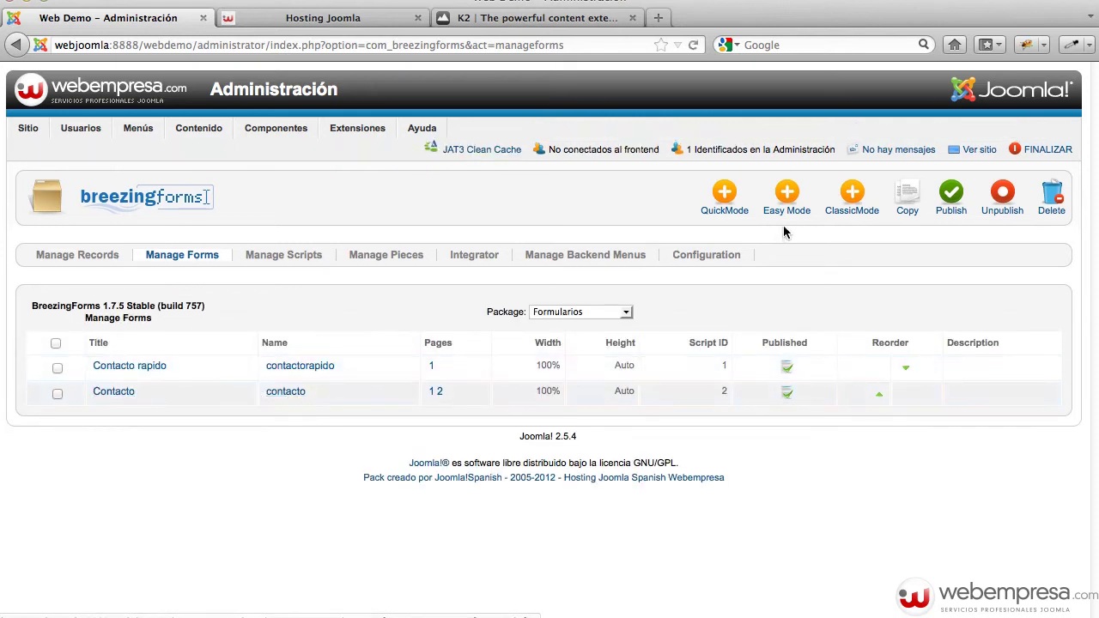
left_click(682, 257)
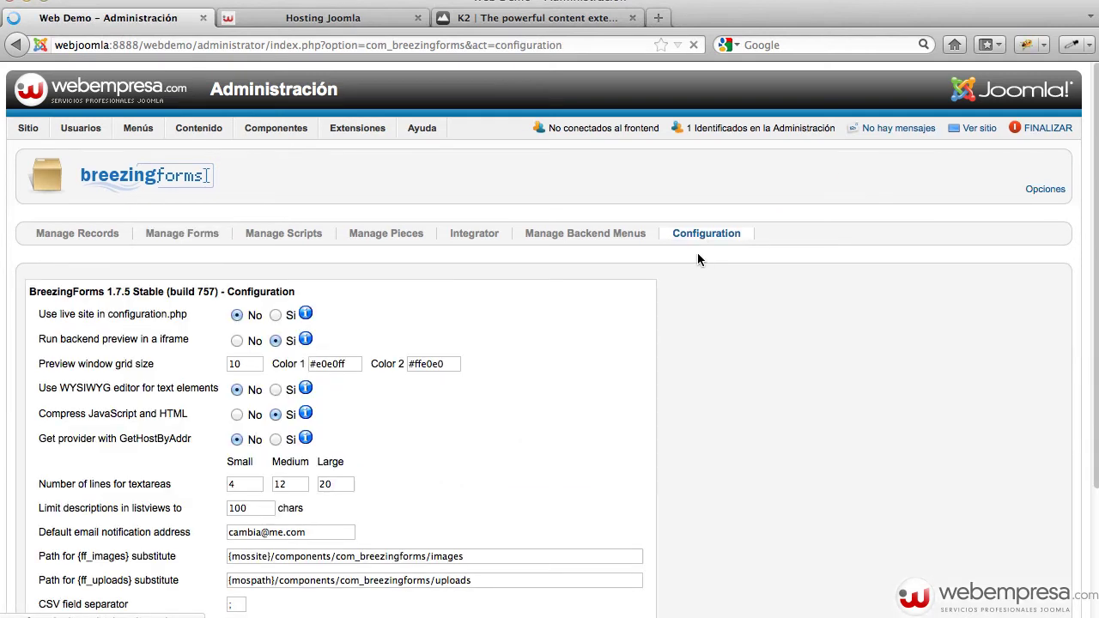
left_click_drag(319, 554, 233, 544)
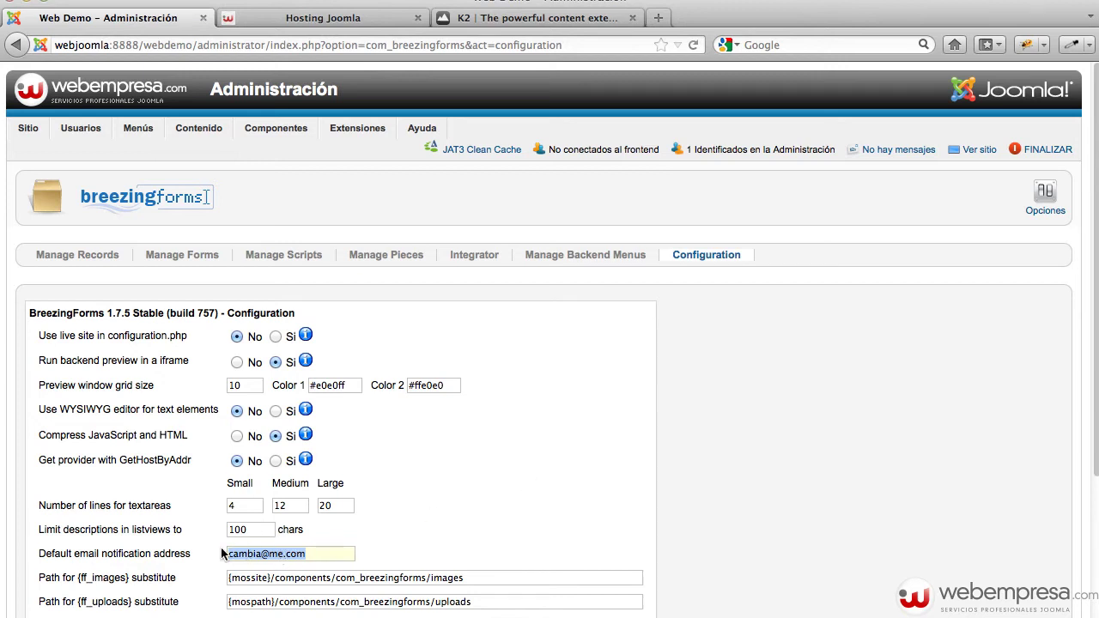
left_click(205, 258)
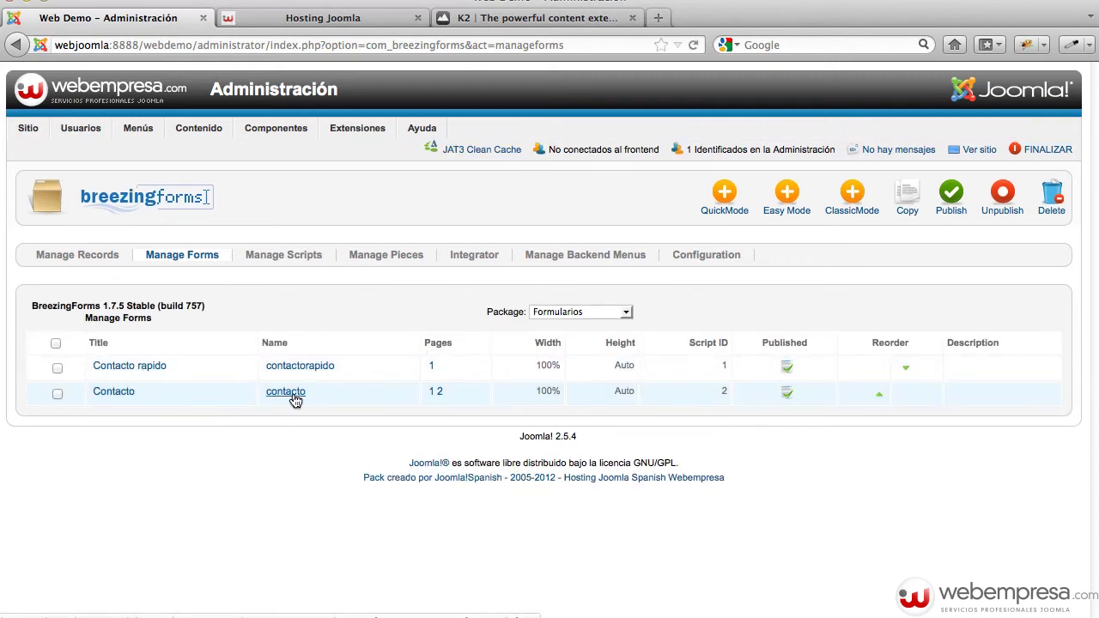
Review the contacto form's Admin Emails settings and view the public site
left_click(292, 395)
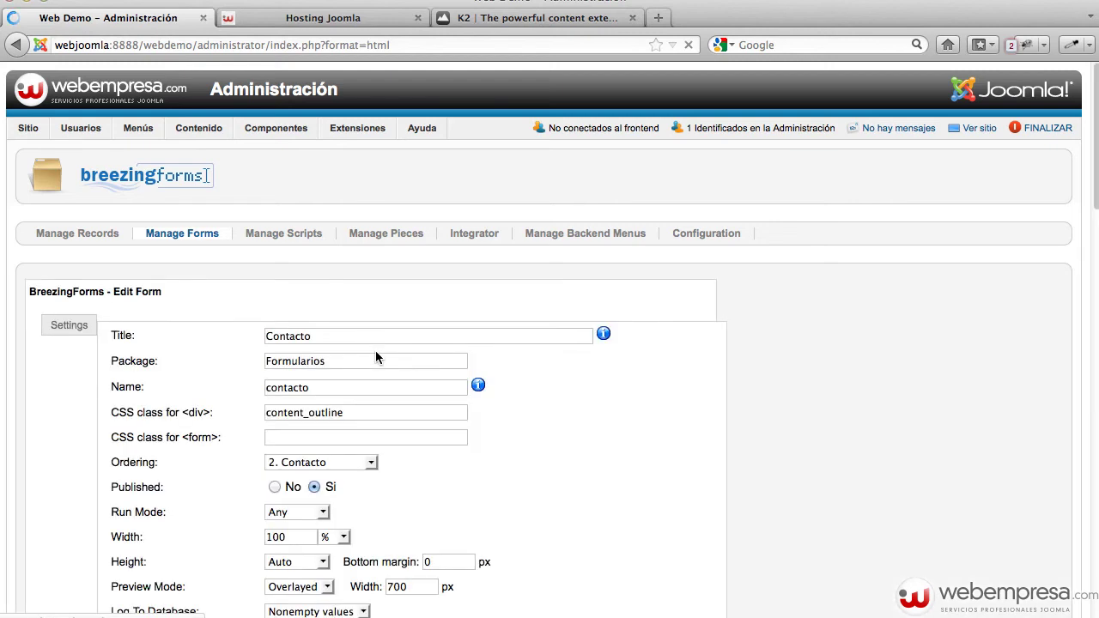
left_click(167, 345)
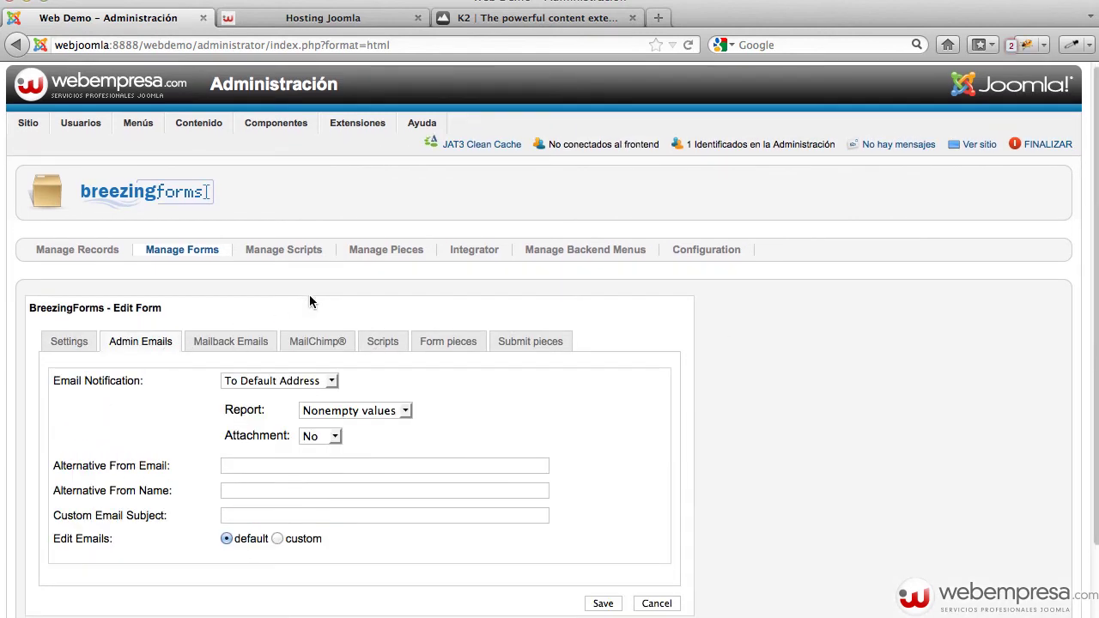
scroll(317, 292, "down", 3)
left_click(250, 369)
left_click(250, 390)
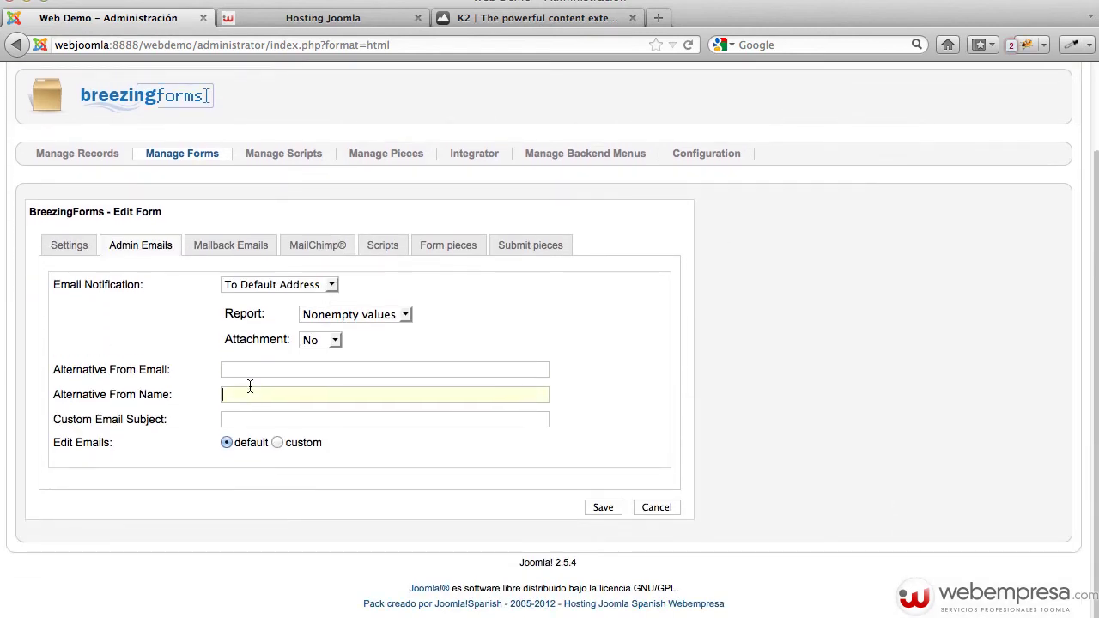
scroll(491, 342, "up", 3)
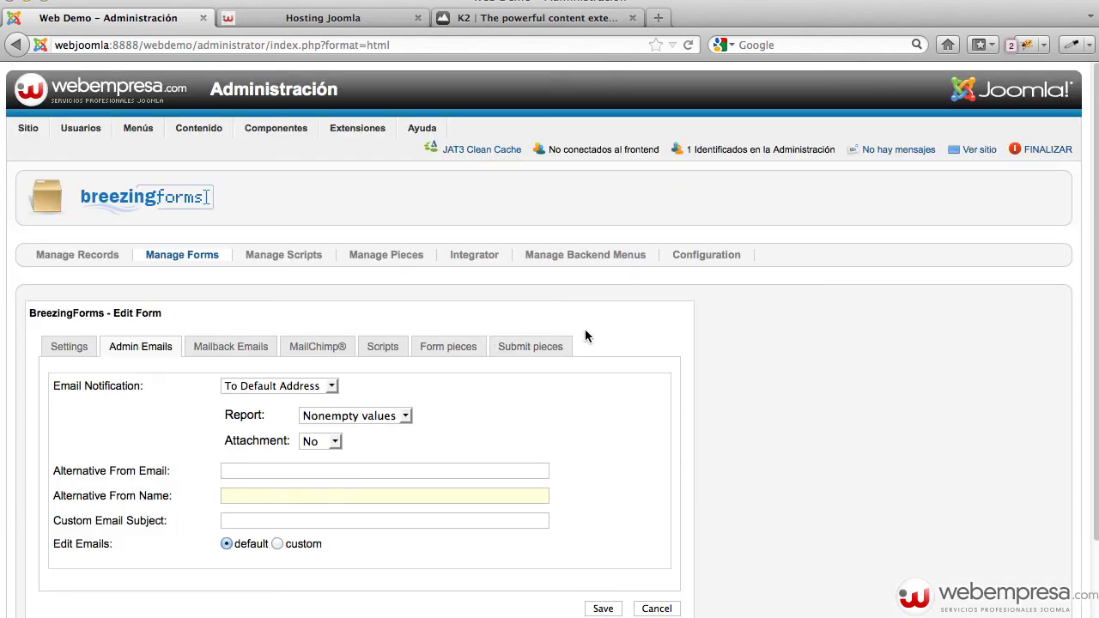
left_click(976, 150)
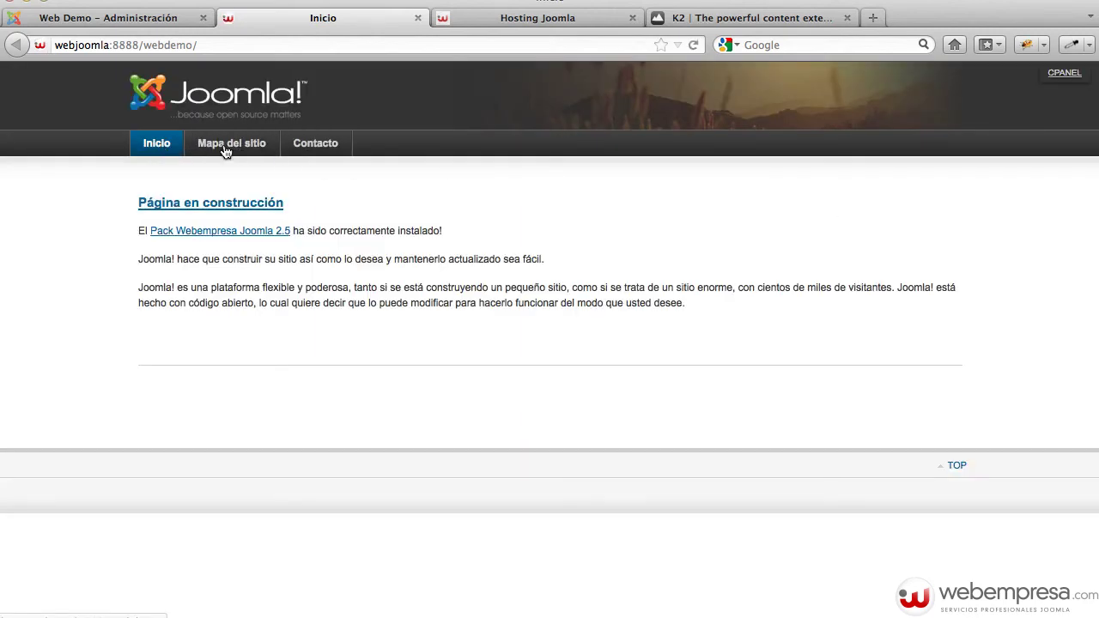
Return to the administrator and list Menu Principal's items
left_click(129, 17)
mouse_move(371, 159)
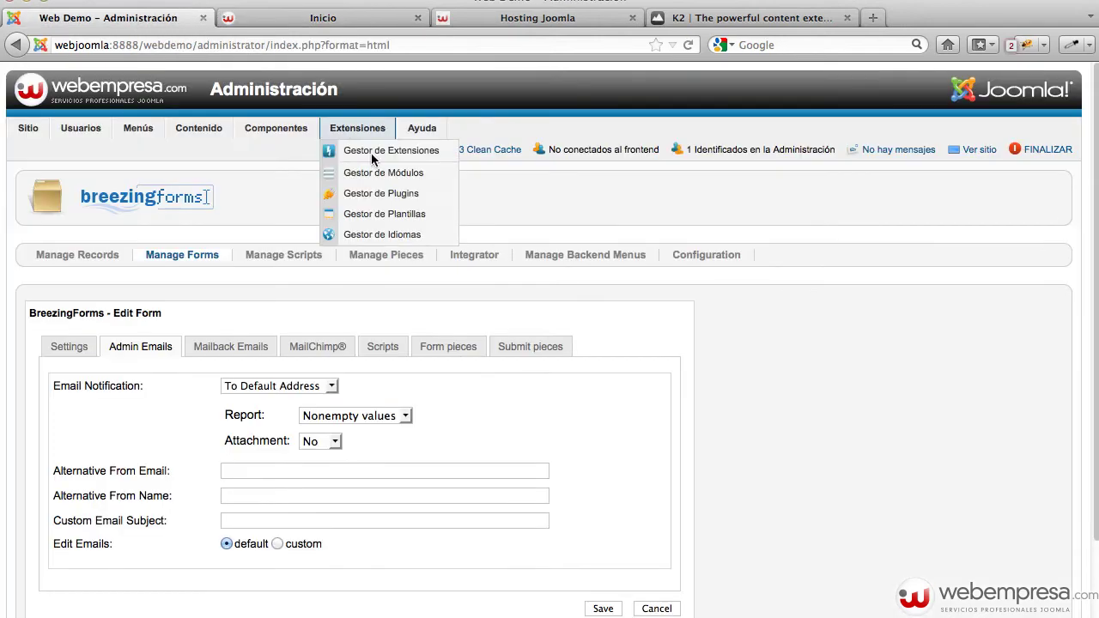
mouse_move(138, 137)
left_click(133, 157)
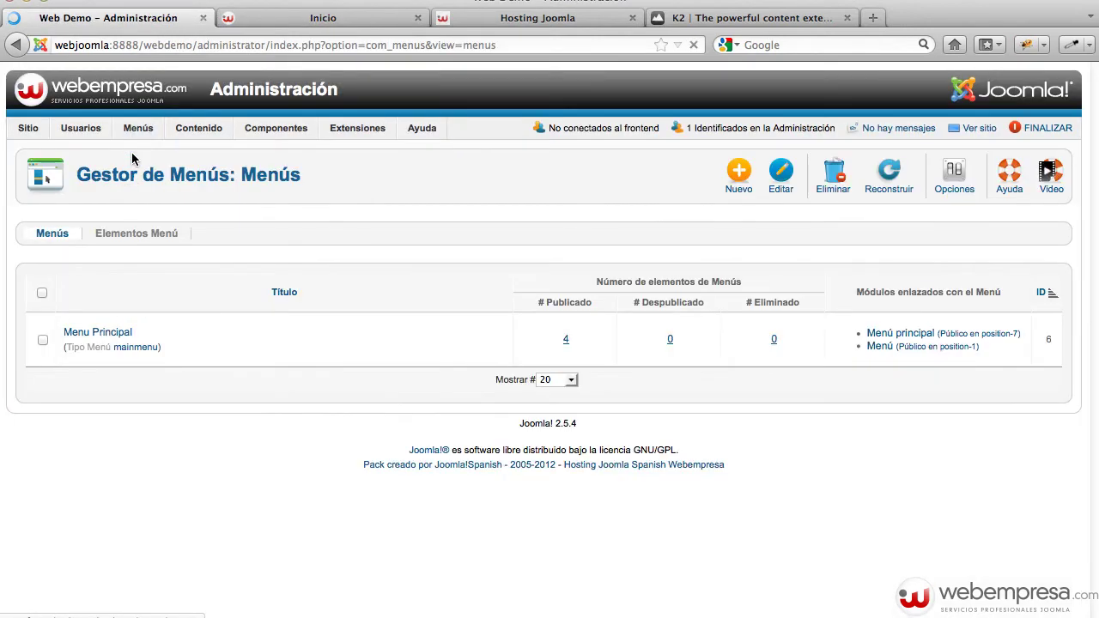
left_click(101, 354)
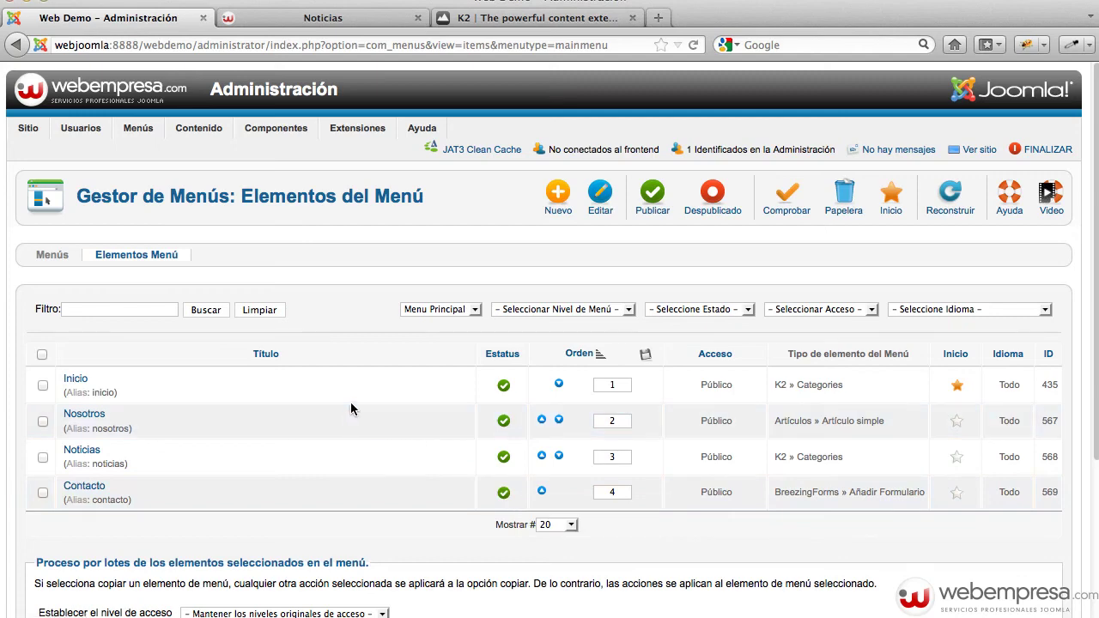
Clear the JAT3 template cache and view the public site
left_click(475, 151)
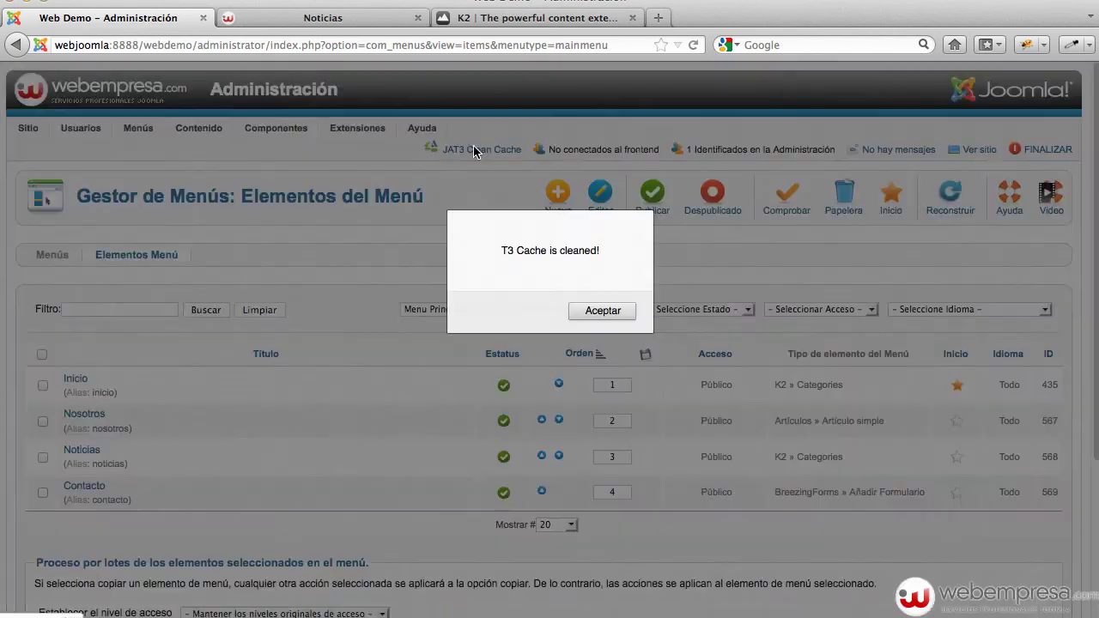
left_click(600, 307)
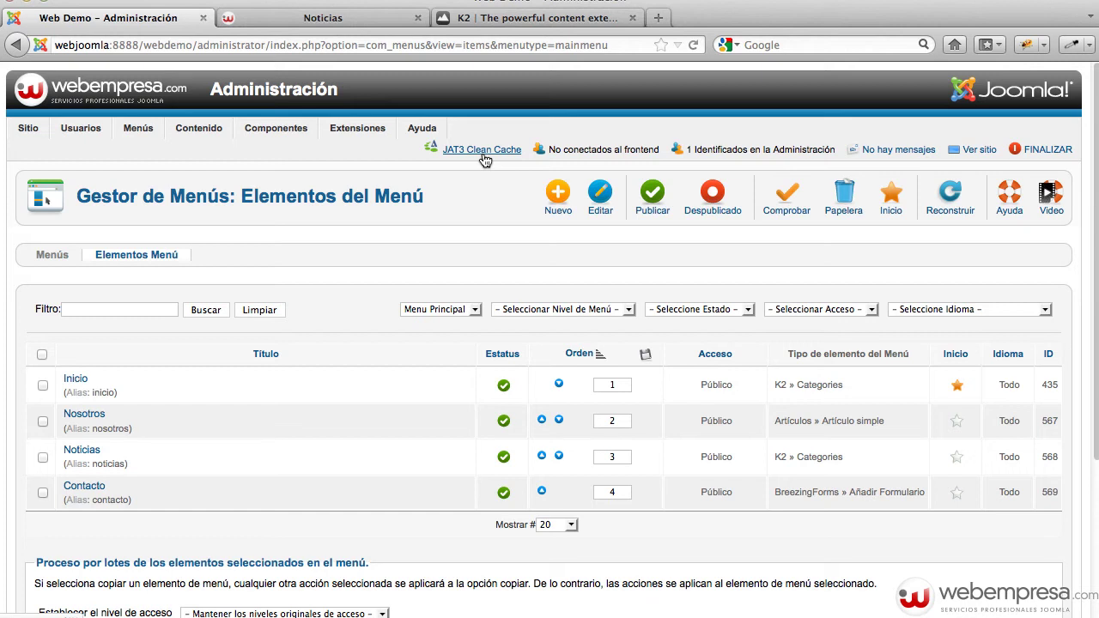
left_click(973, 152)
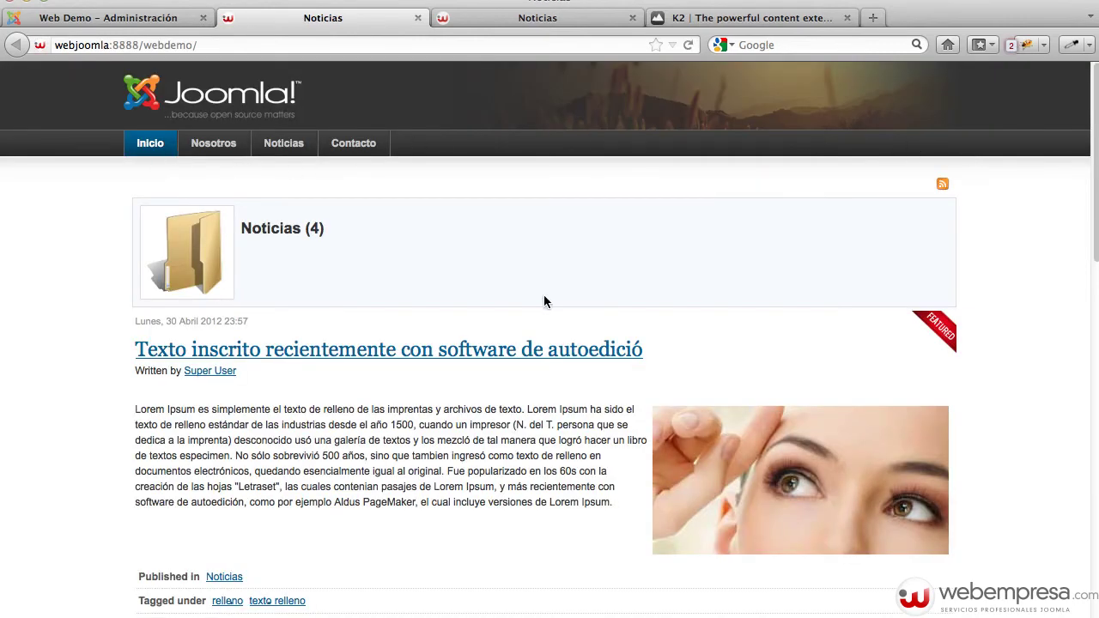
Browse the site's Nosotros, Noticias and Contacto pages, return to Inicio, and open a new browser tab
scroll(511, 301, "down", 10)
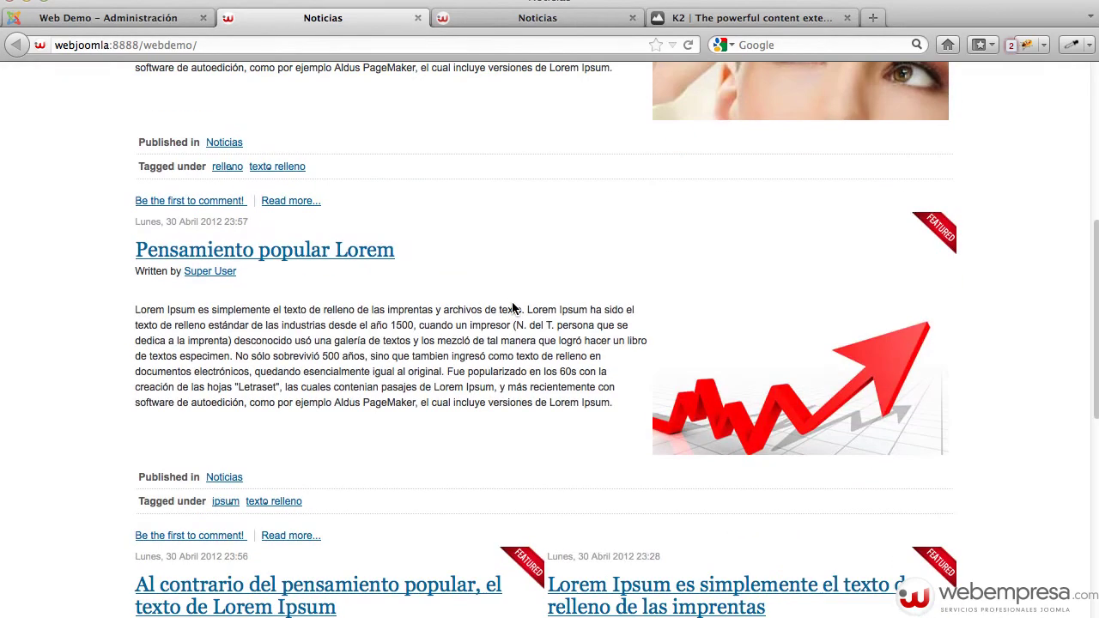
scroll(449, 348, "down", 1)
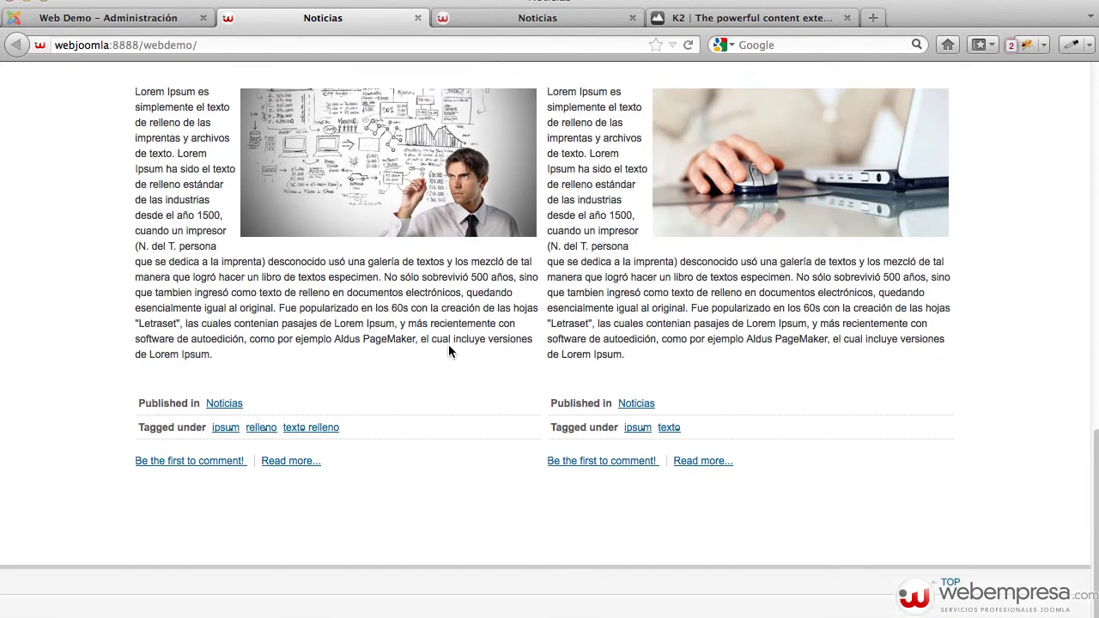
scroll(449, 347, "up", 10)
scroll(448, 348, "up", 5)
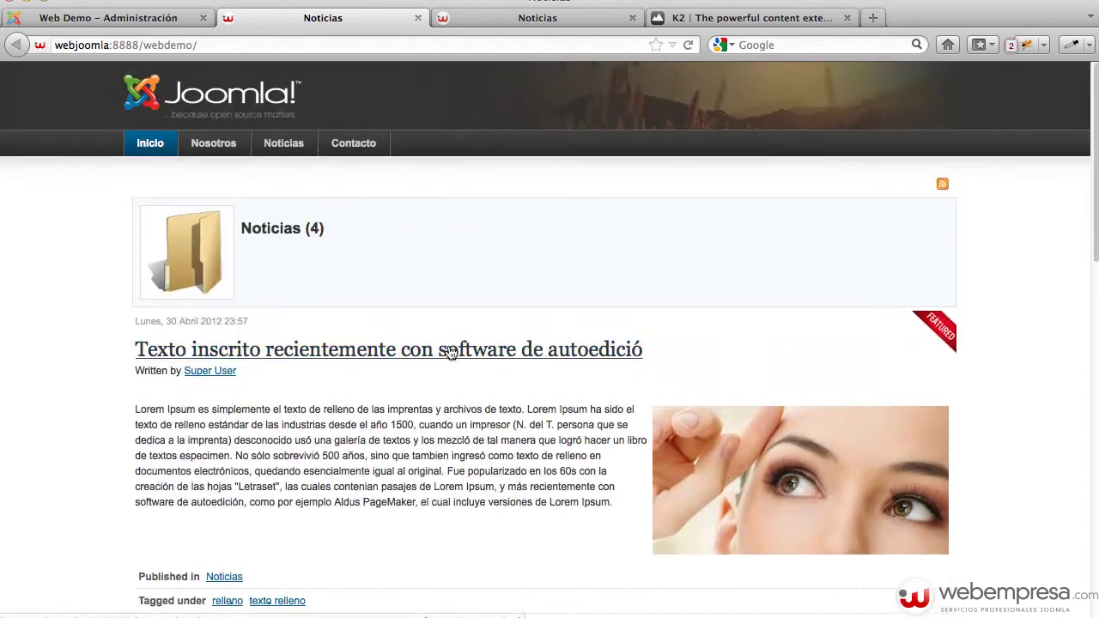
left_click(225, 150)
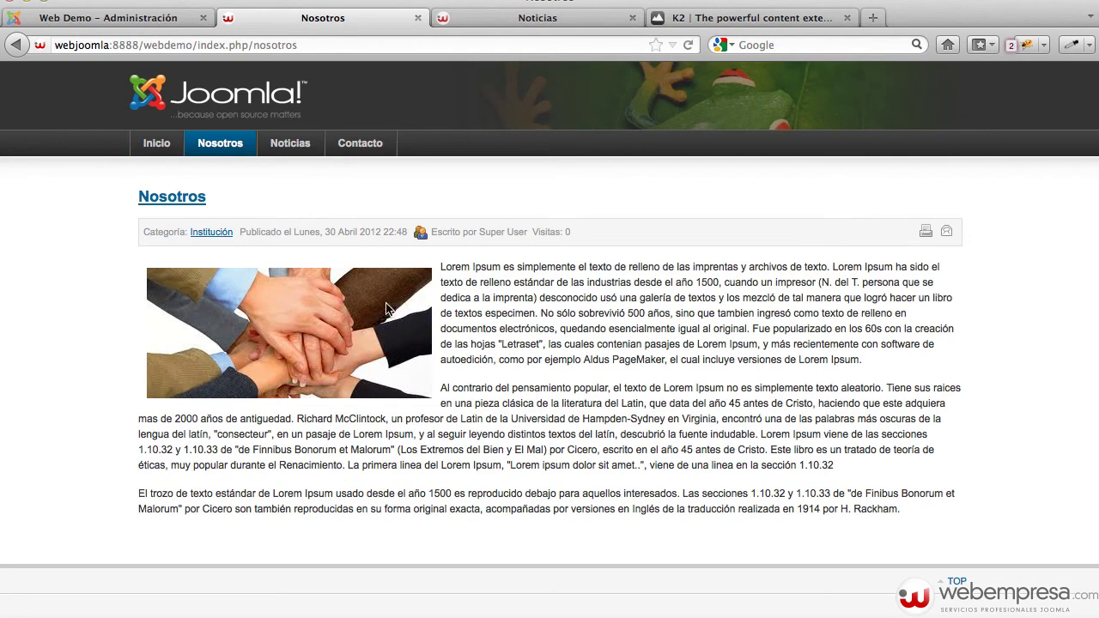
left_click(291, 148)
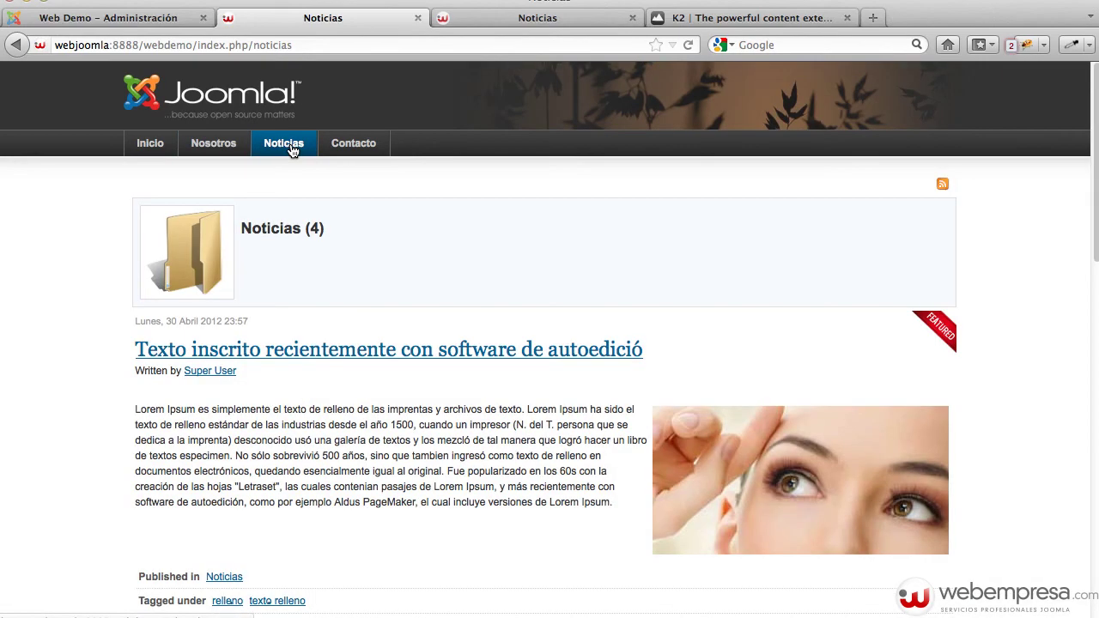
scroll(437, 311, "down", 10)
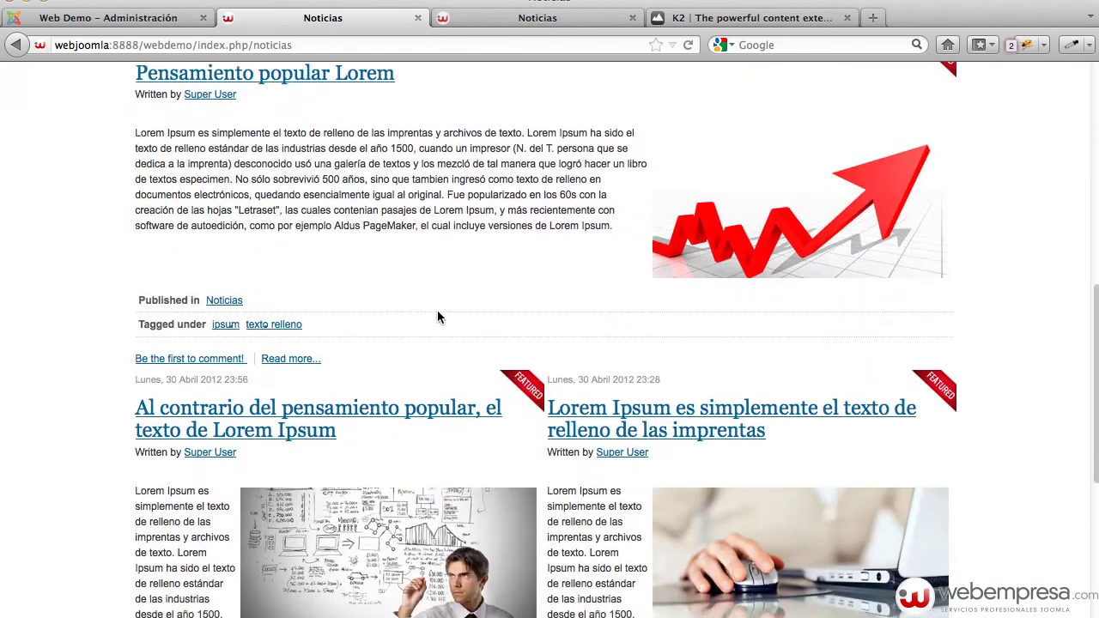
scroll(437, 313, "up", 15)
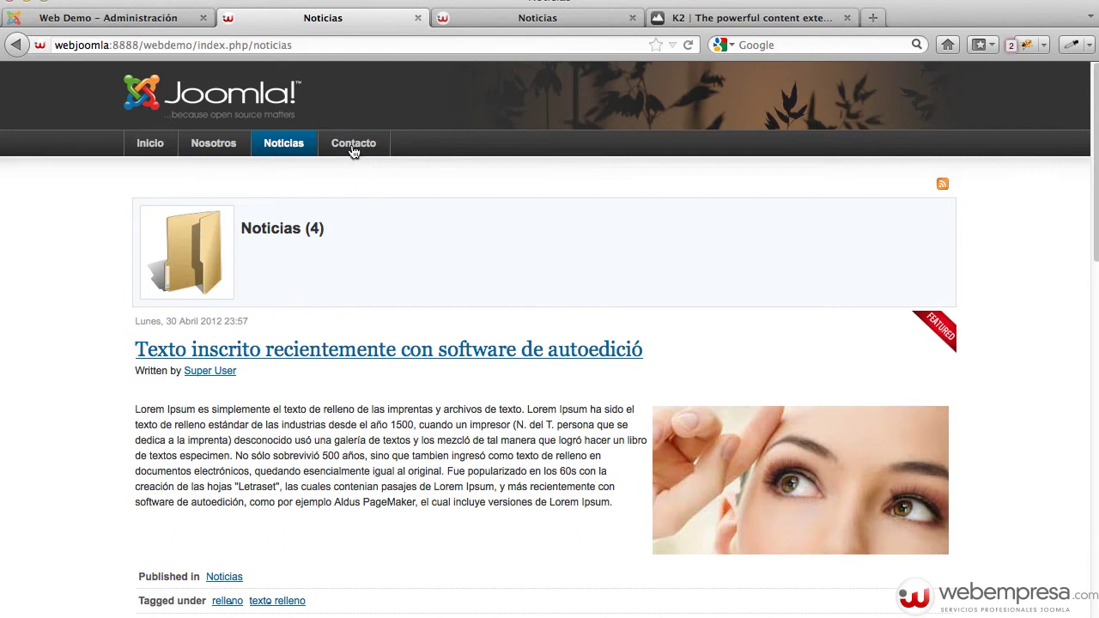
left_click(352, 146)
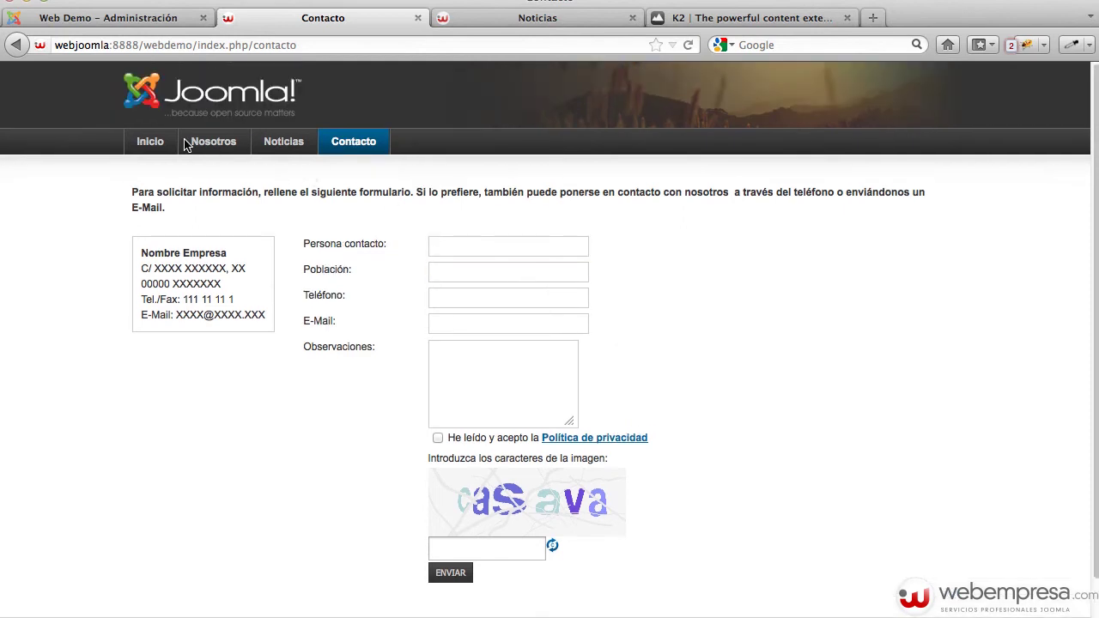
left_click(150, 144)
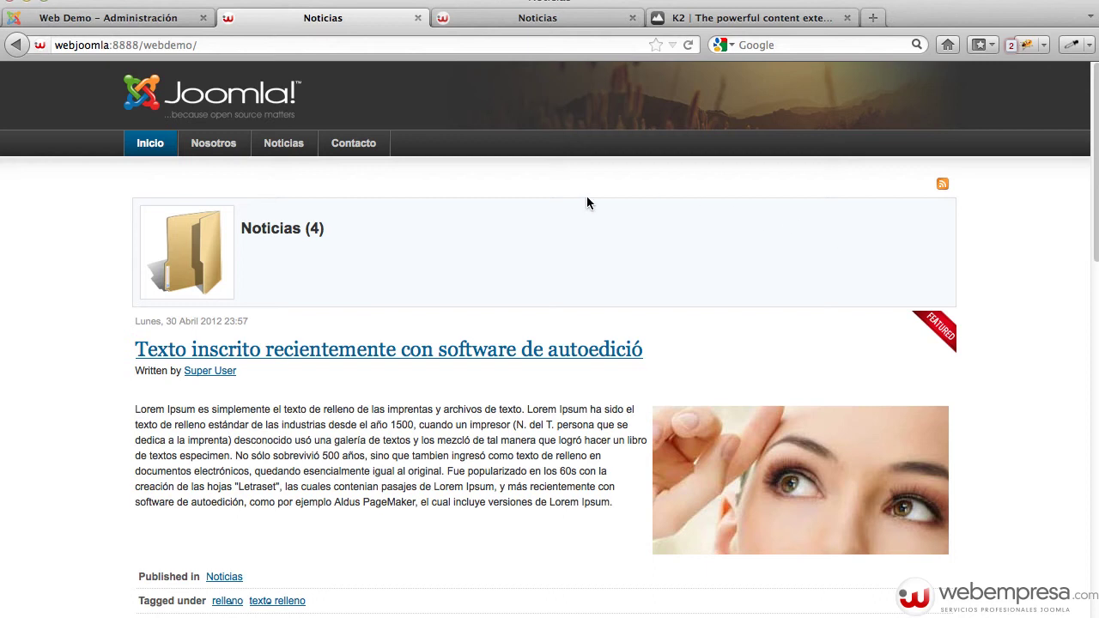
left_click(876, 17)
Search Google for 'zootemplate' and open the ZooTemplate Demo Site result
left_click(775, 50)
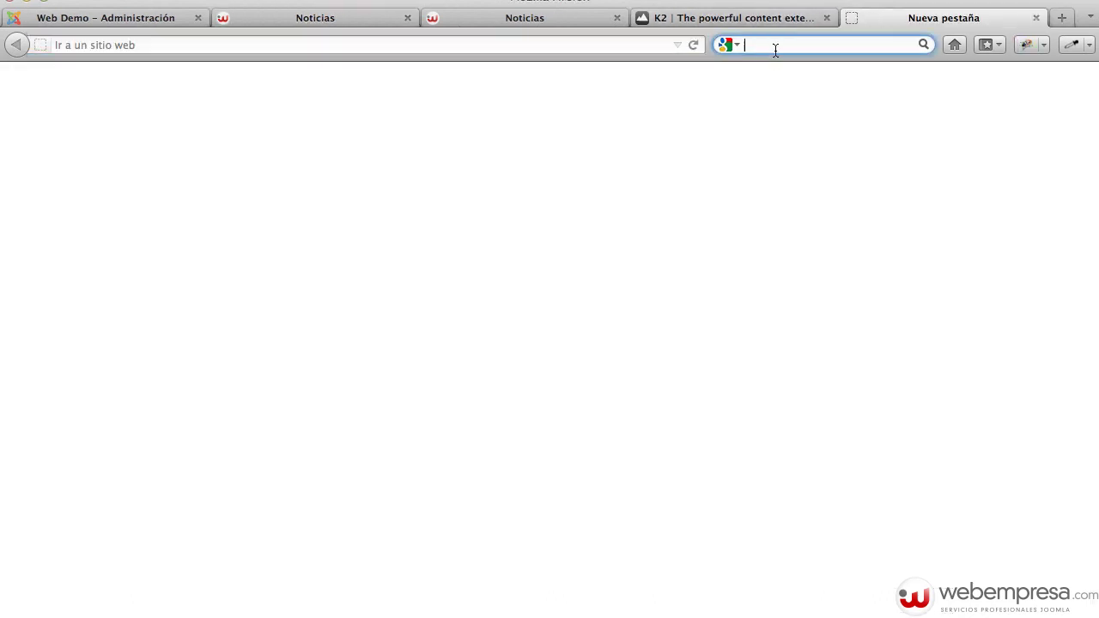
type("z")
type("ootemp")
key("Down")
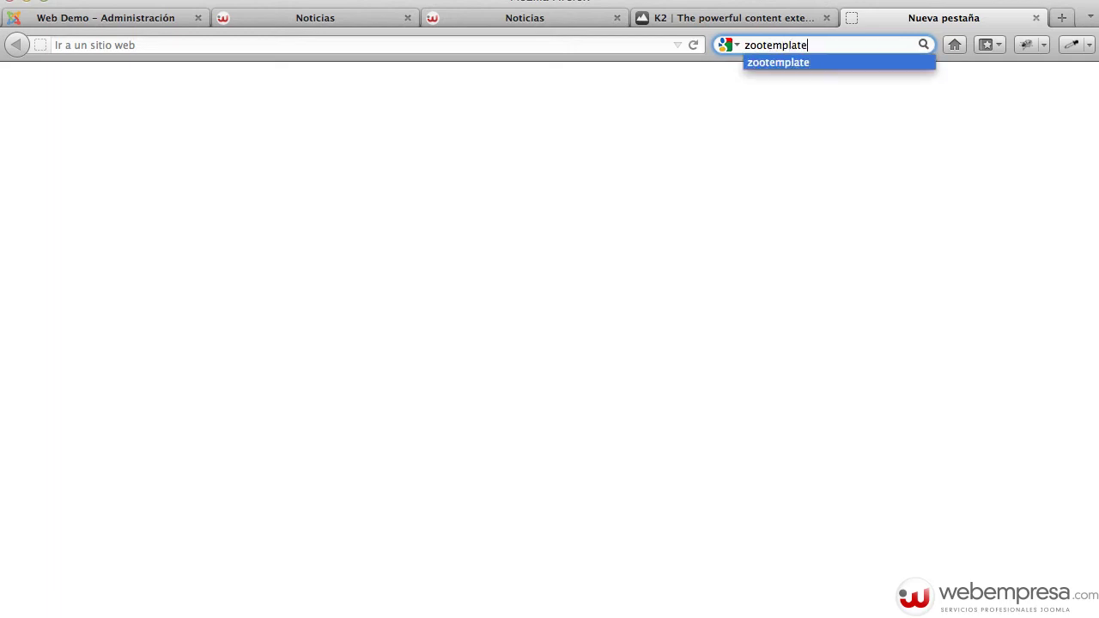
key("Return")
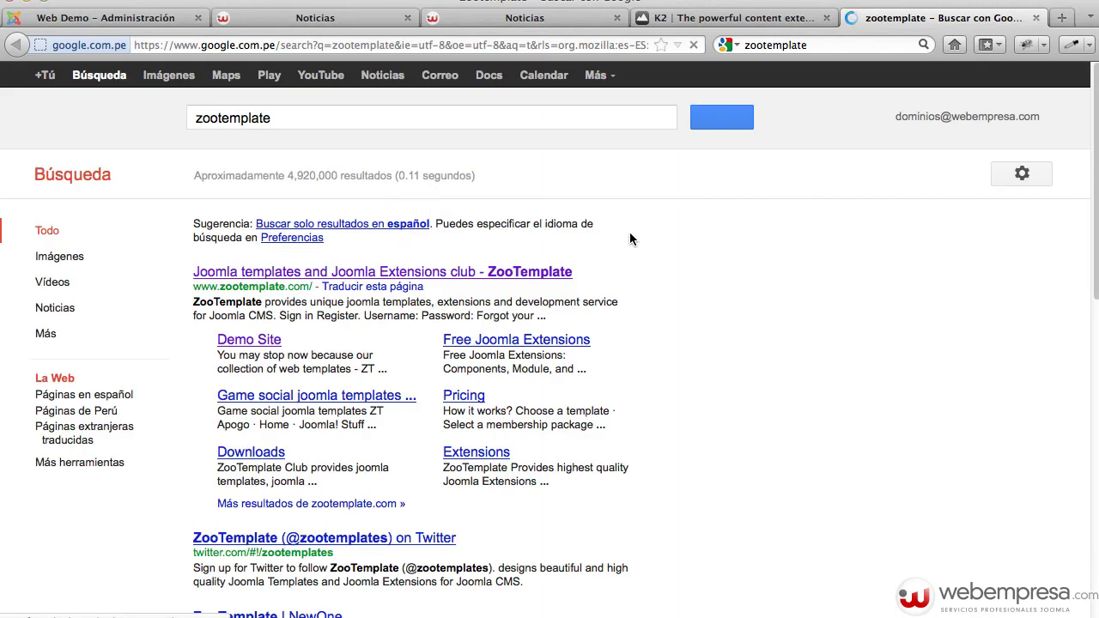
left_click(230, 342)
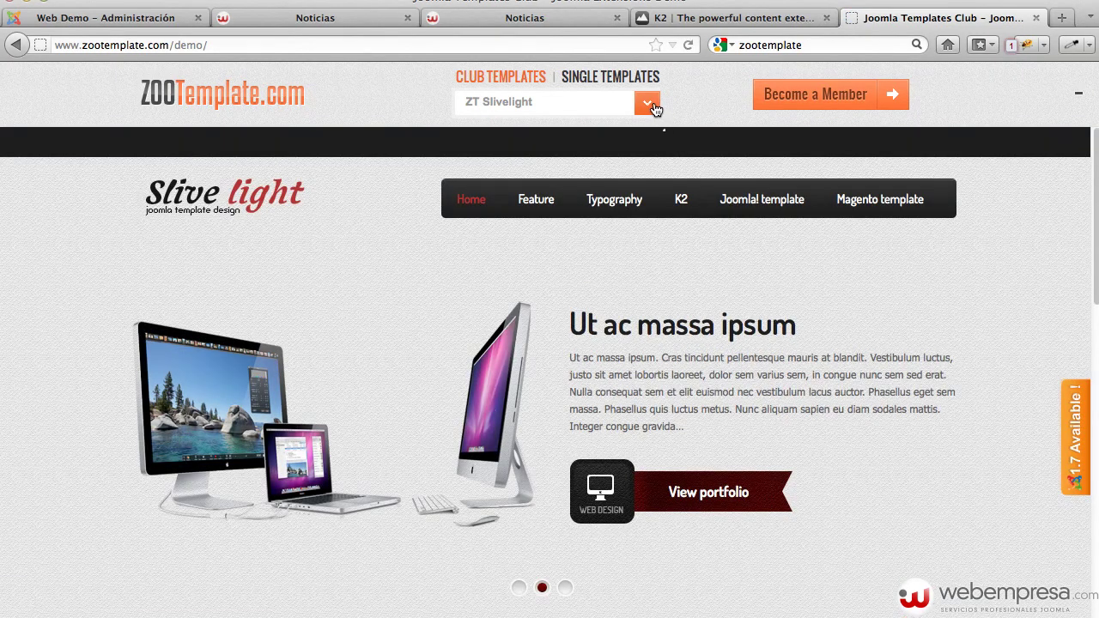
Switch the ZooTemplate demo to ZT Xenia (FREE) and scroll through its preview
left_click(652, 108)
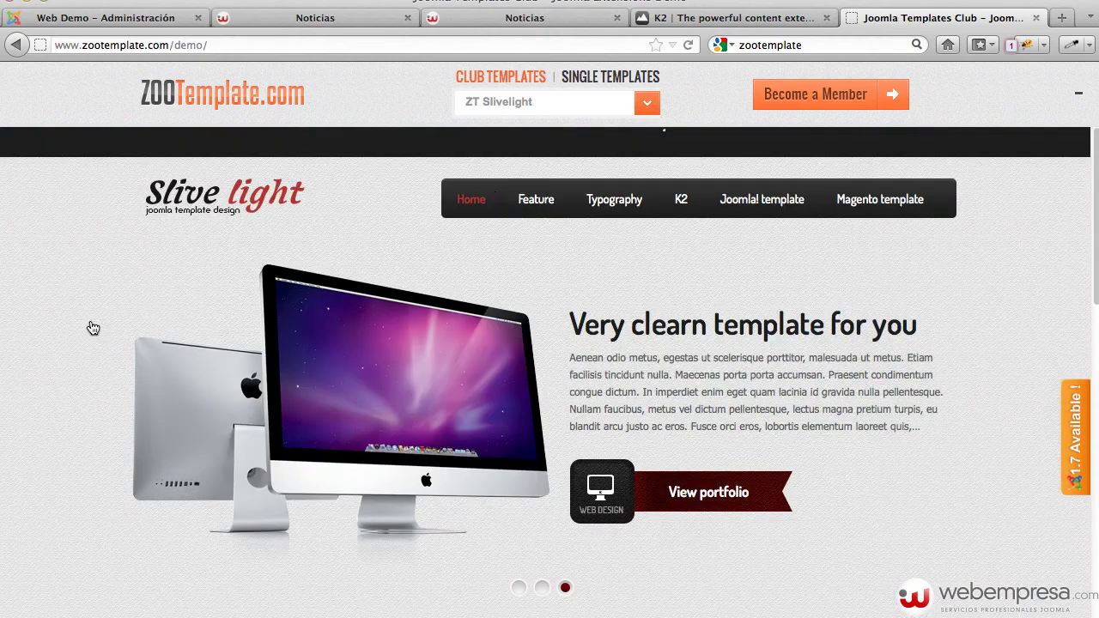
left_click(138, 372)
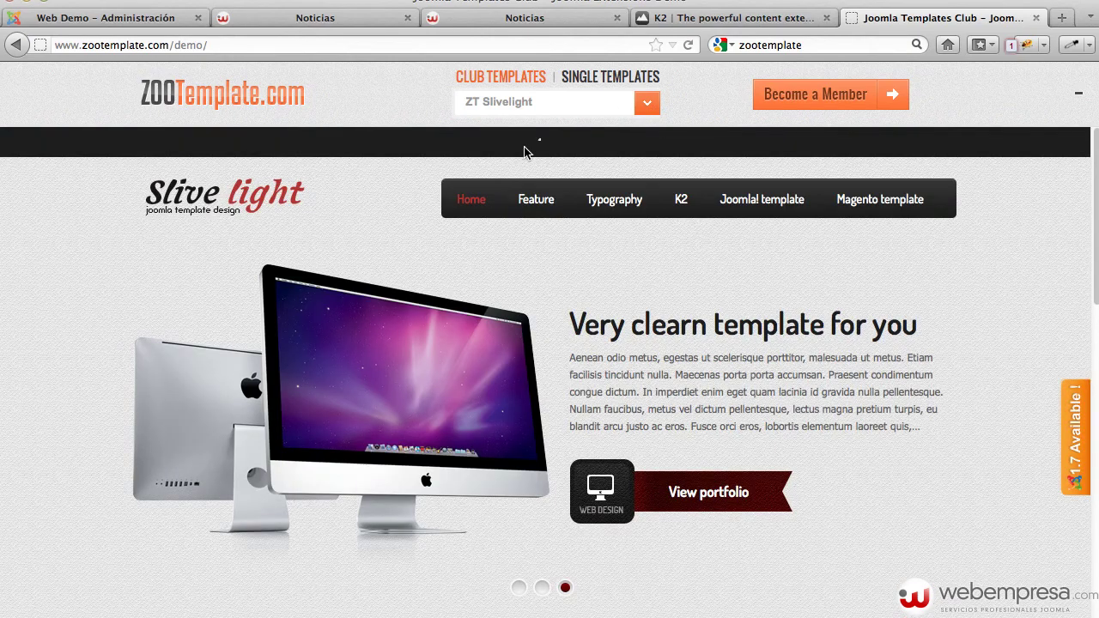
left_click(647, 102)
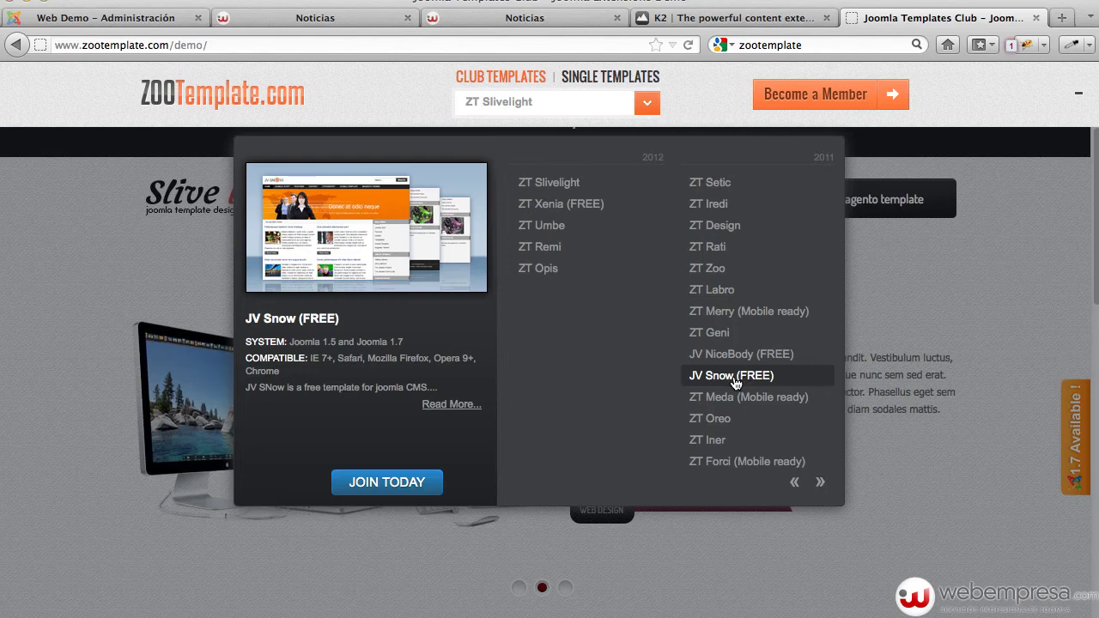
left_click(550, 206)
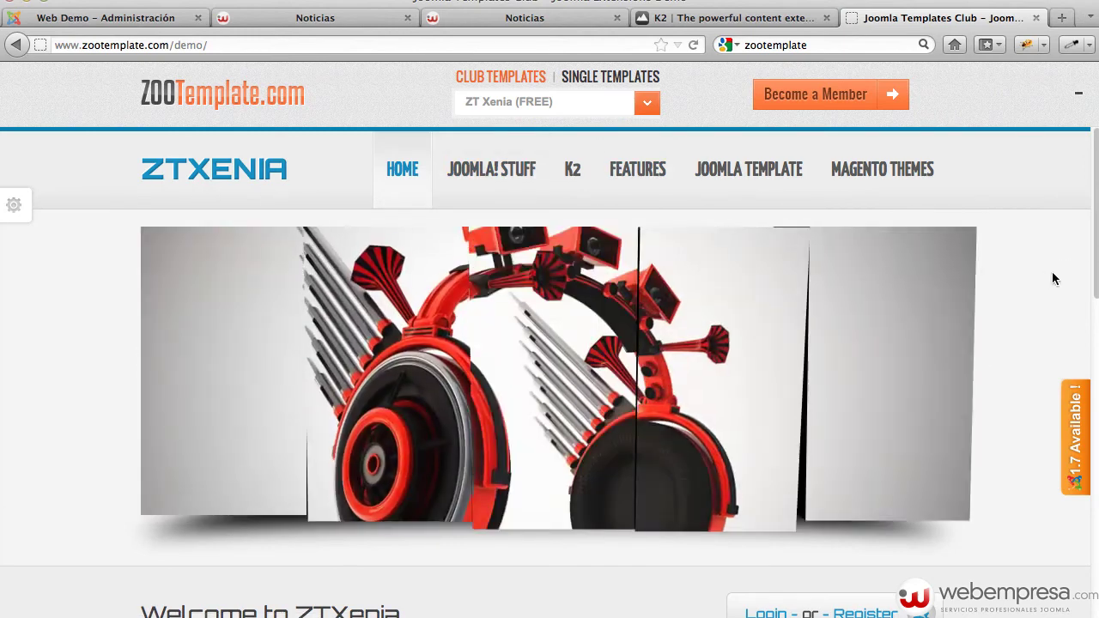
scroll(1046, 272, "down", 5)
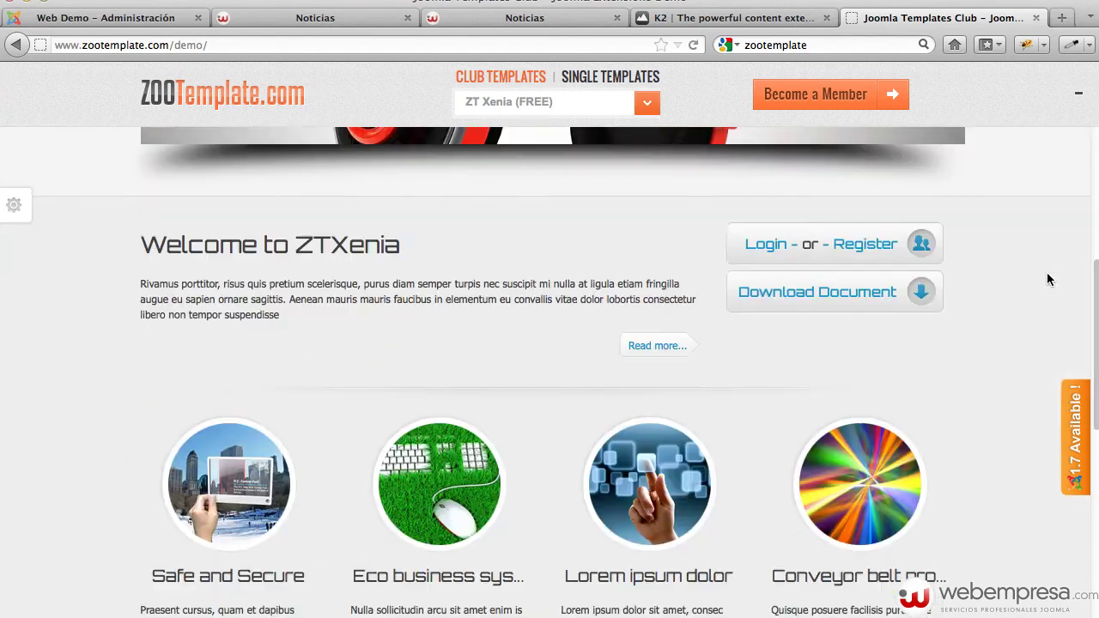
scroll(1046, 273, "up", 5)
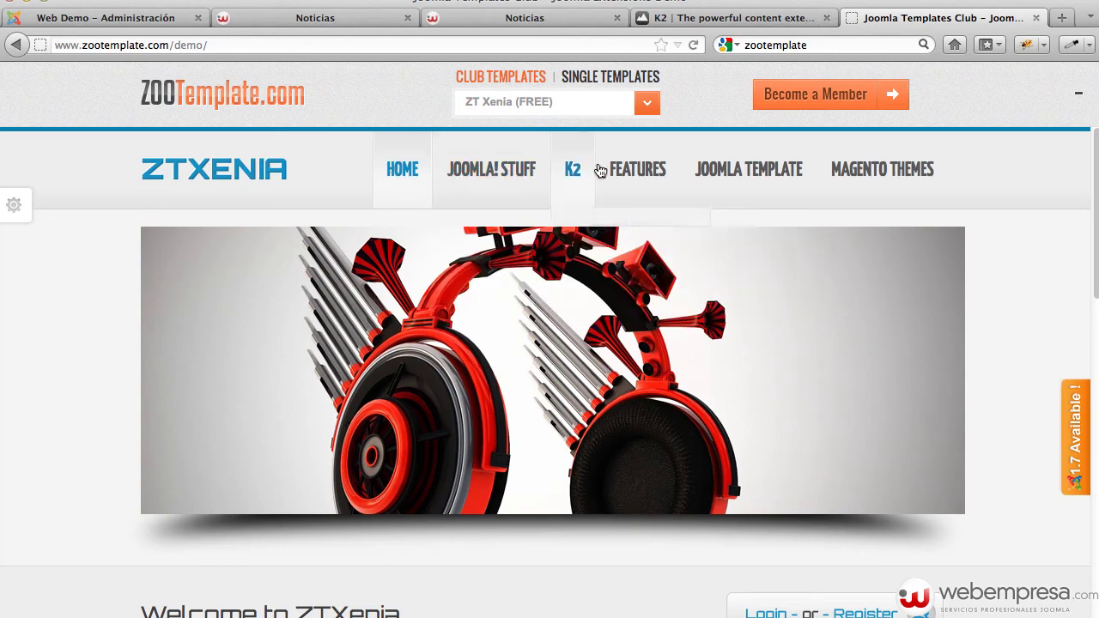
scroll(1013, 201, "down", 8)
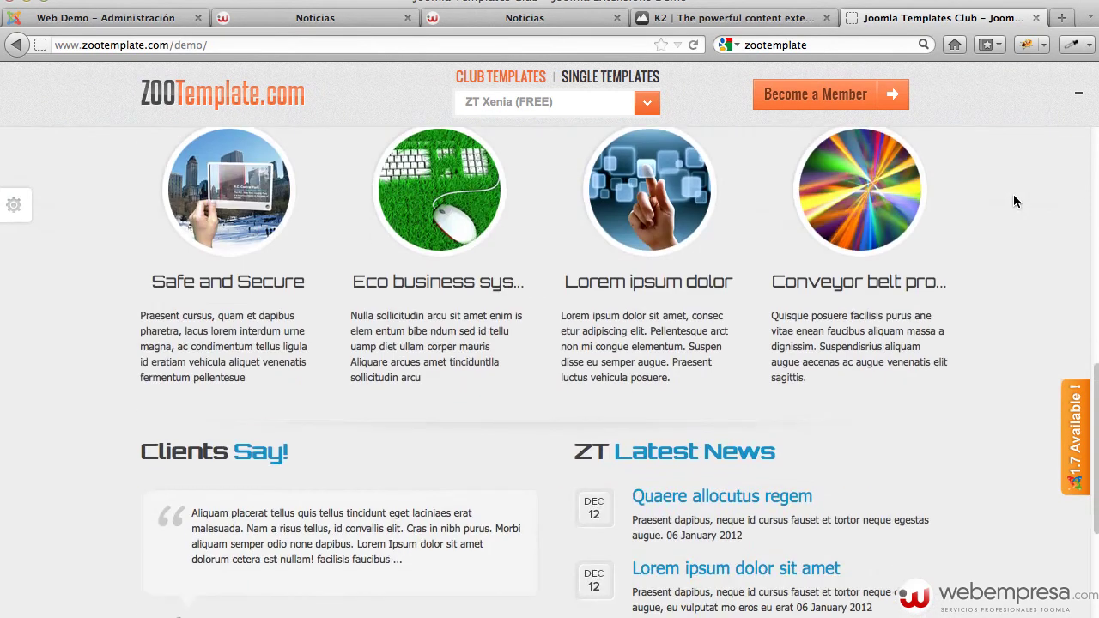
scroll(1013, 201, "up", 8)
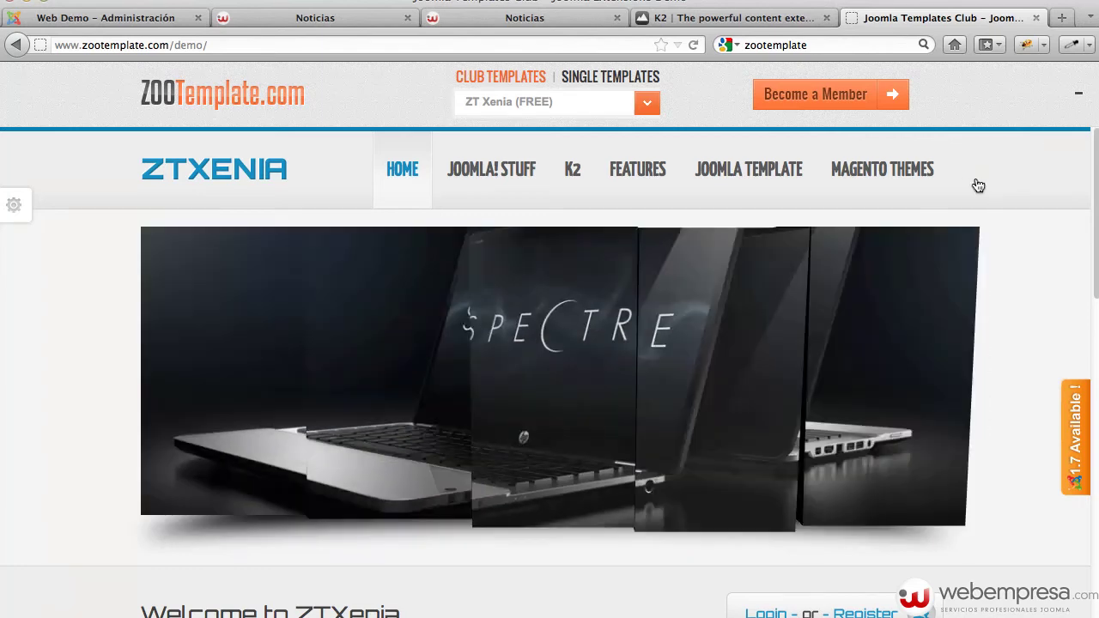
Remove demo/ from the address to load the ZooTemplate home page, then return to the Joomla administration
mouse_move(481, 149)
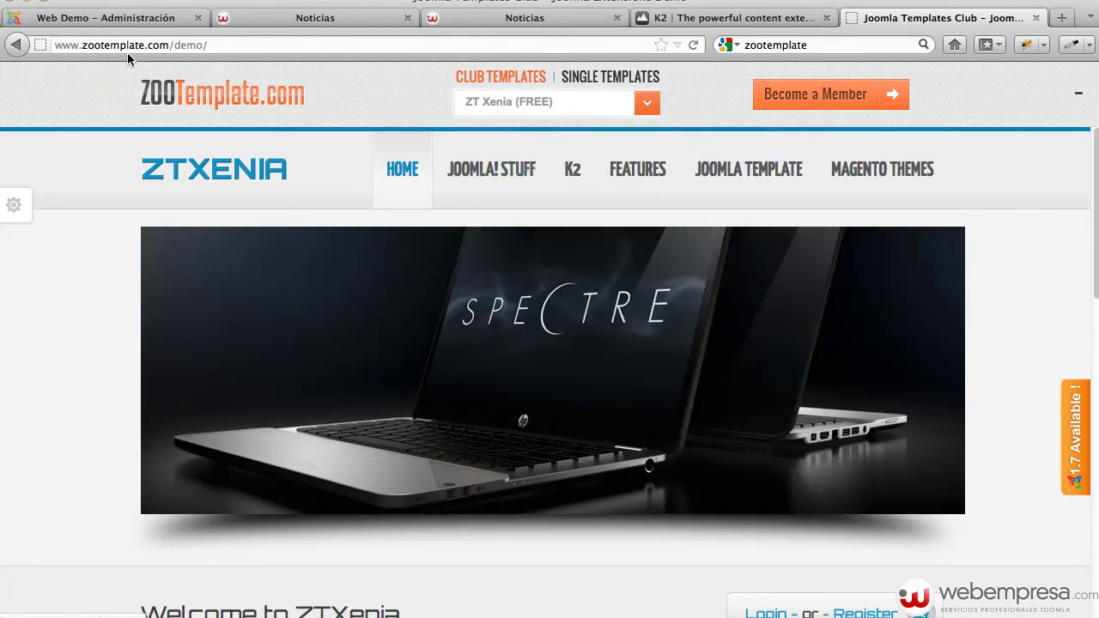
left_click_drag(173, 43, 345, 54)
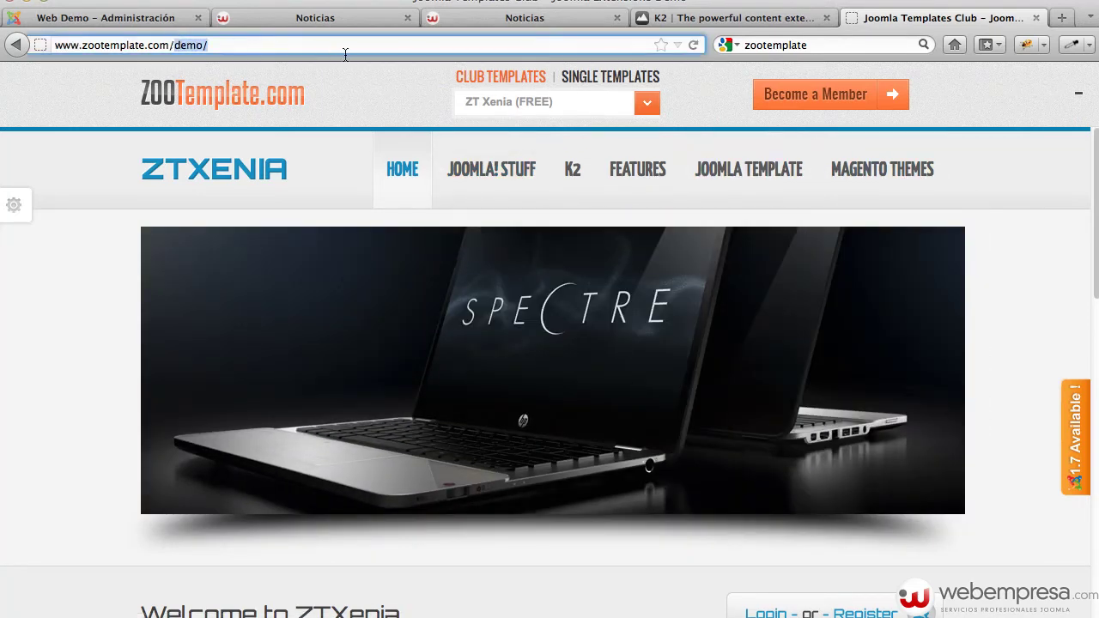
key("BackSpace")
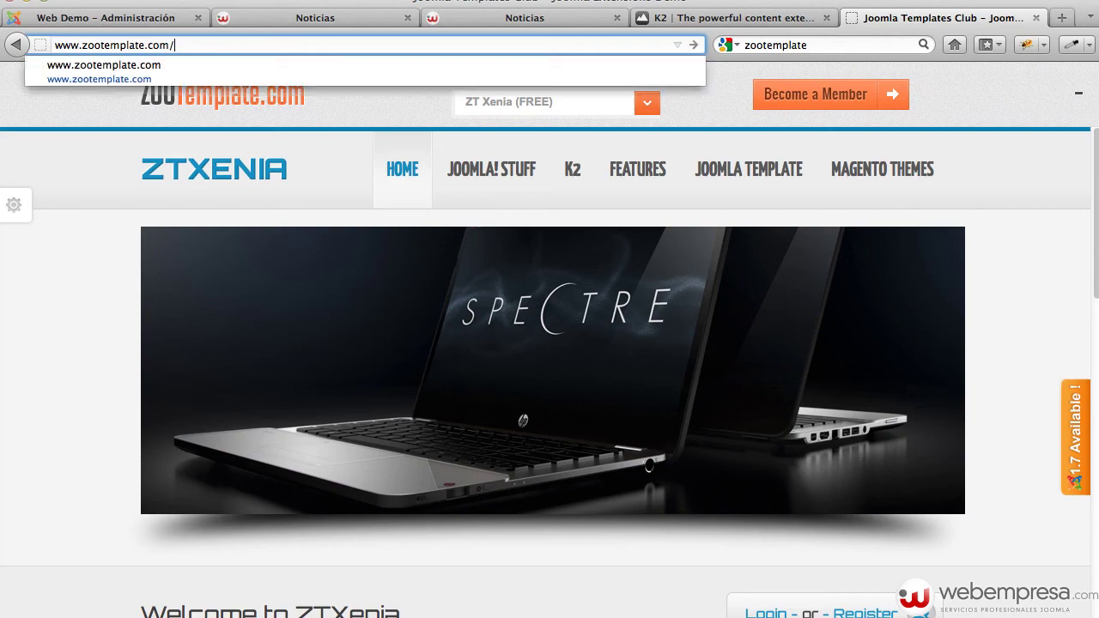
key("Return")
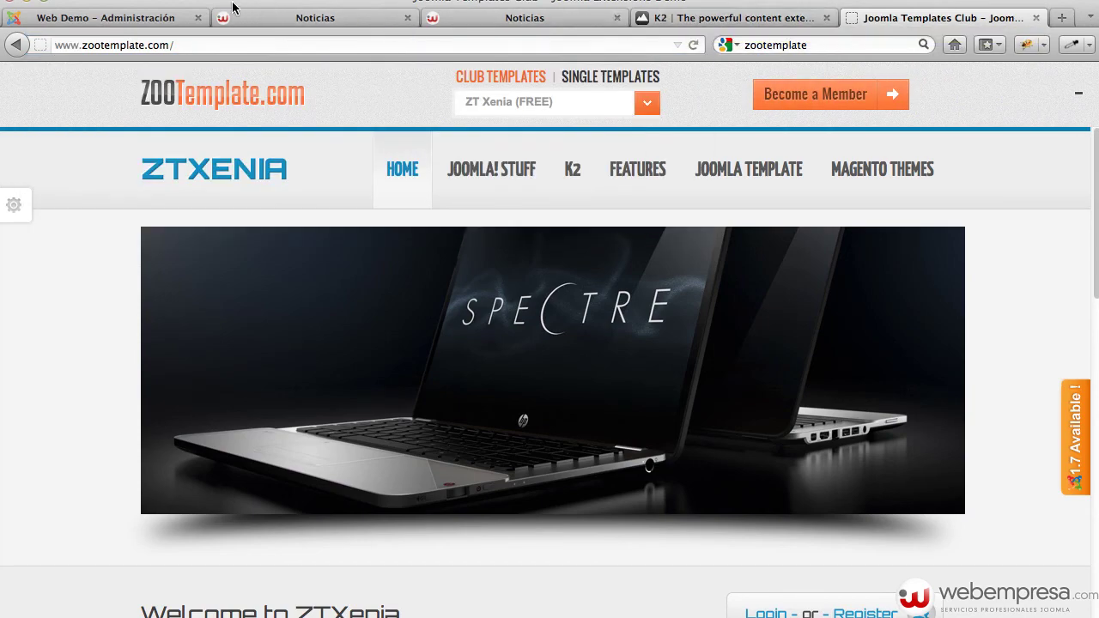
left_click(155, 19)
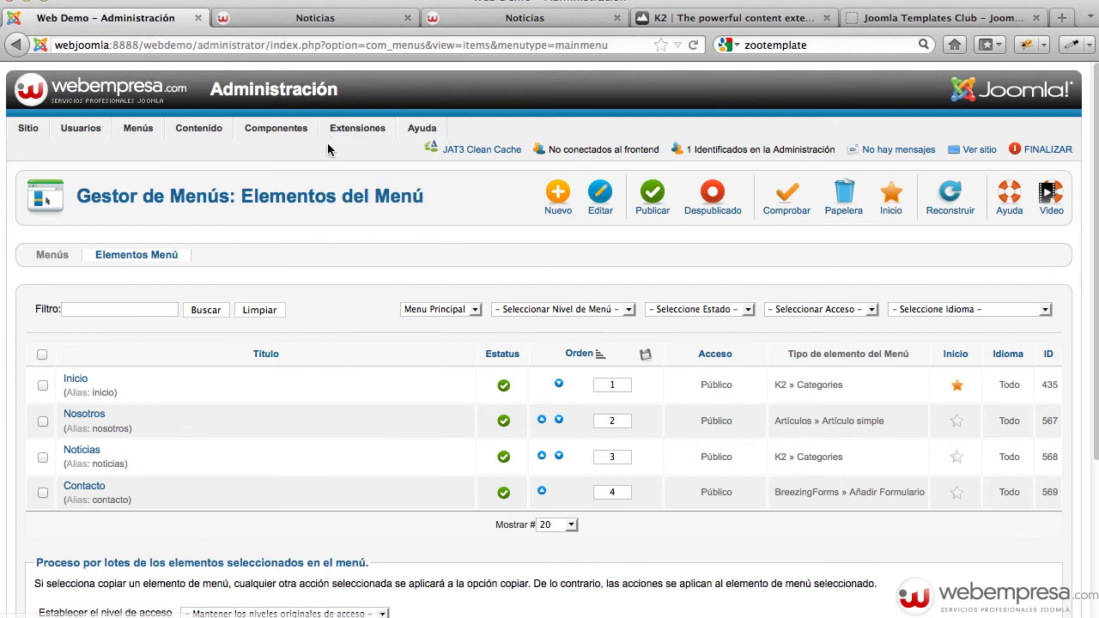
Upload and install zt_xenia25_installpackage.zip from the desktop's plantilla folder in the Extension Manager
mouse_move(359, 130)
left_click(360, 150)
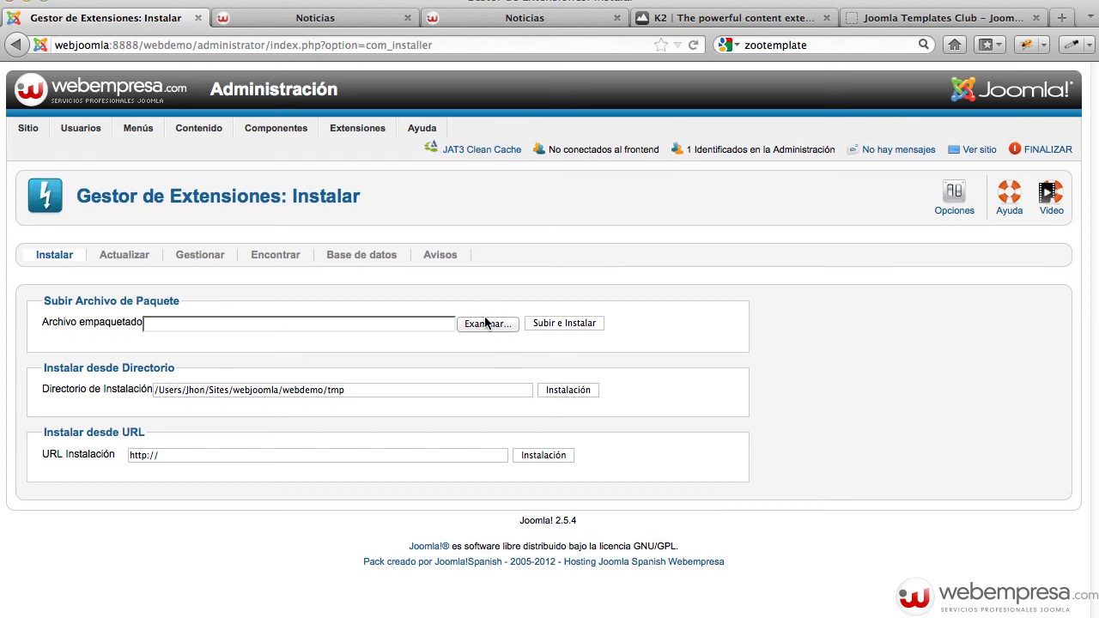
left_click(486, 324)
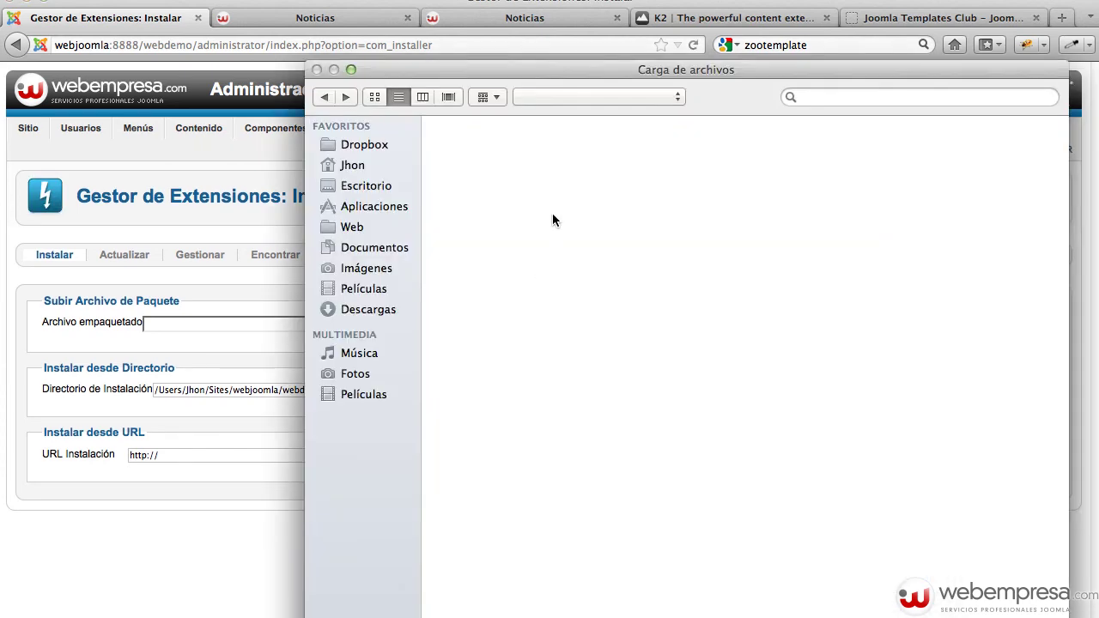
left_click(350, 186)
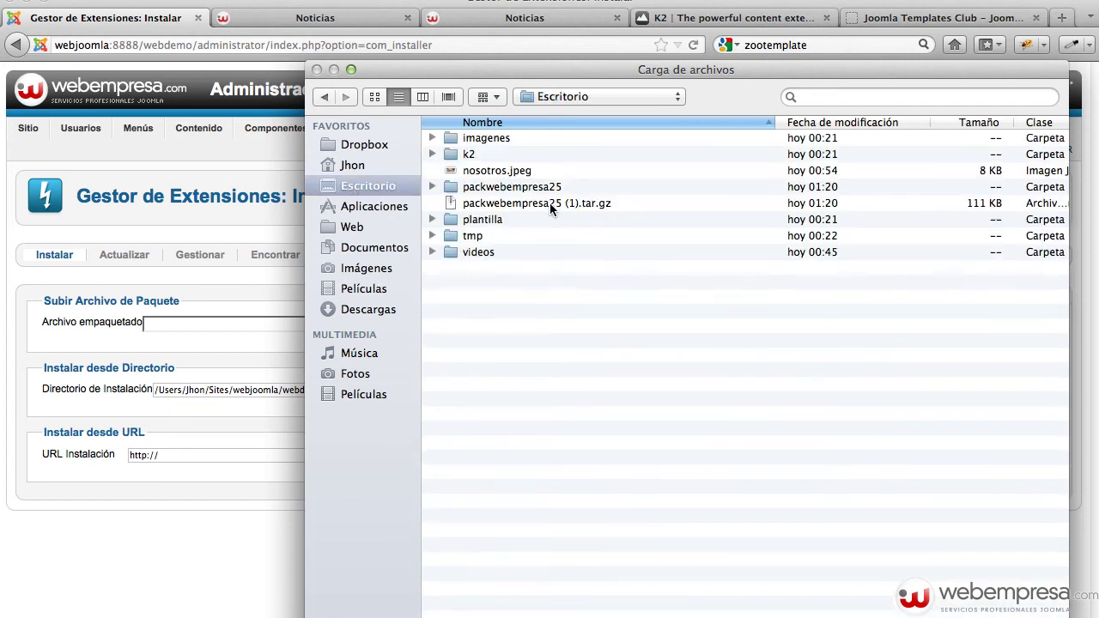
double_click(507, 219)
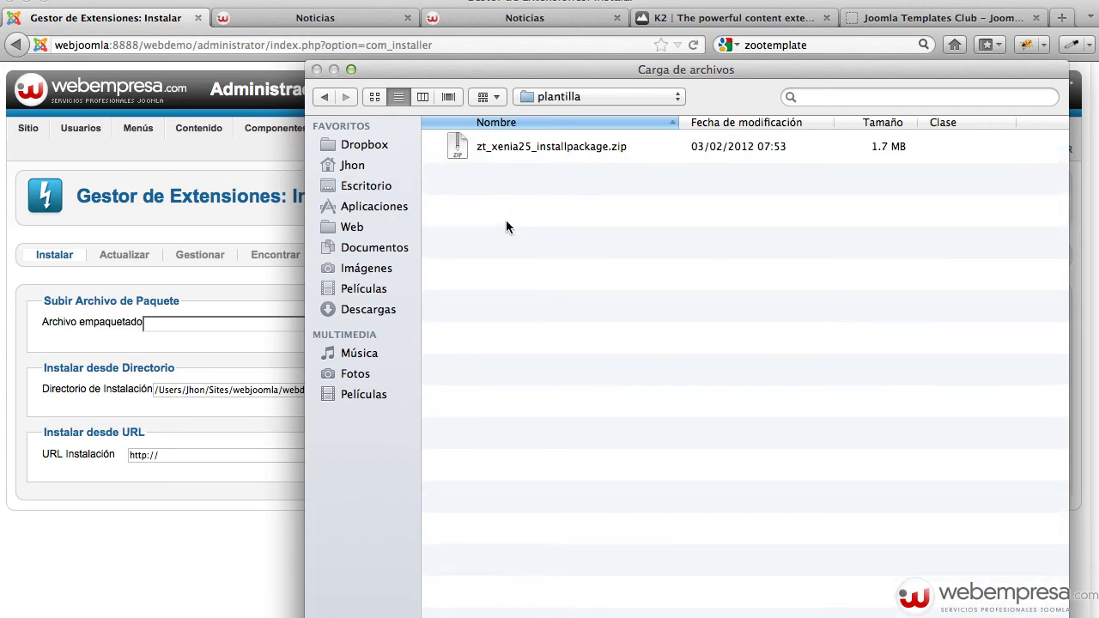
left_click(589, 146)
key("Return")
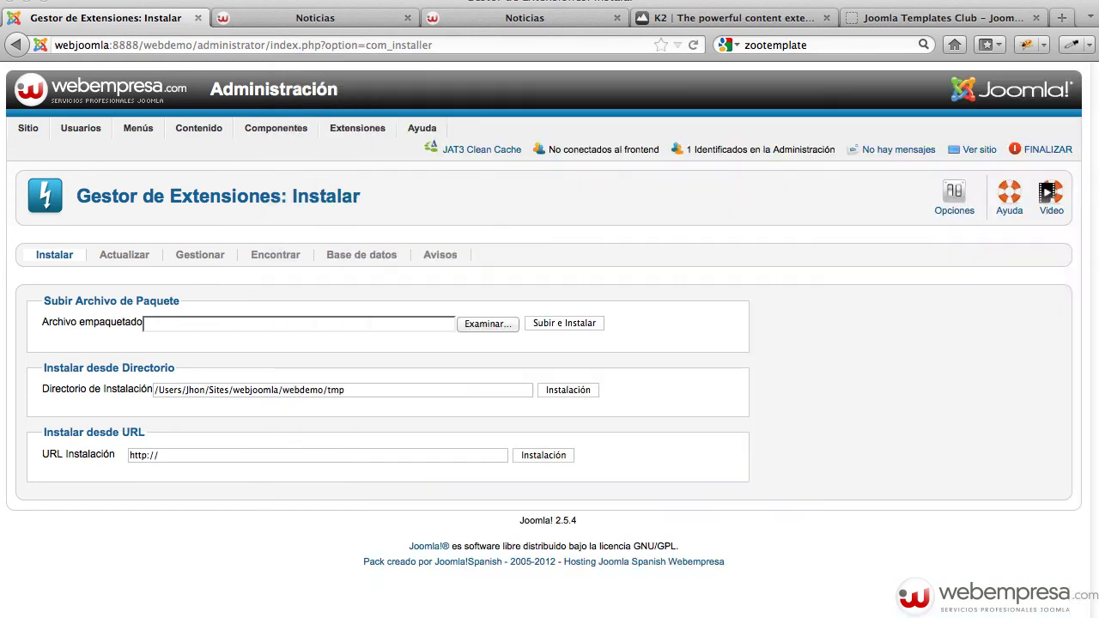
left_click(573, 328)
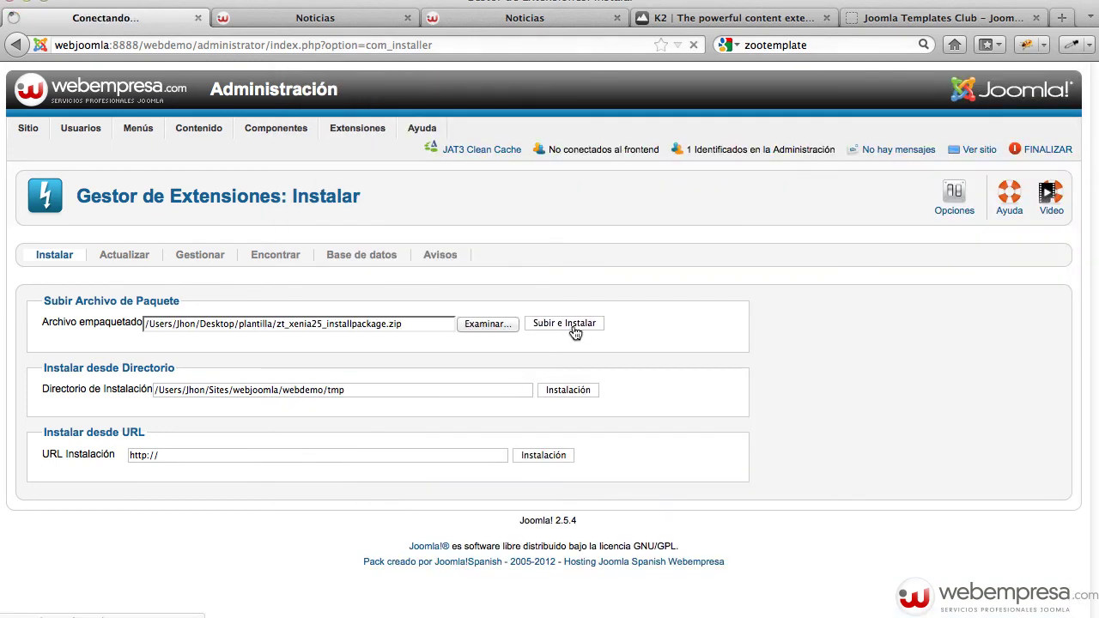
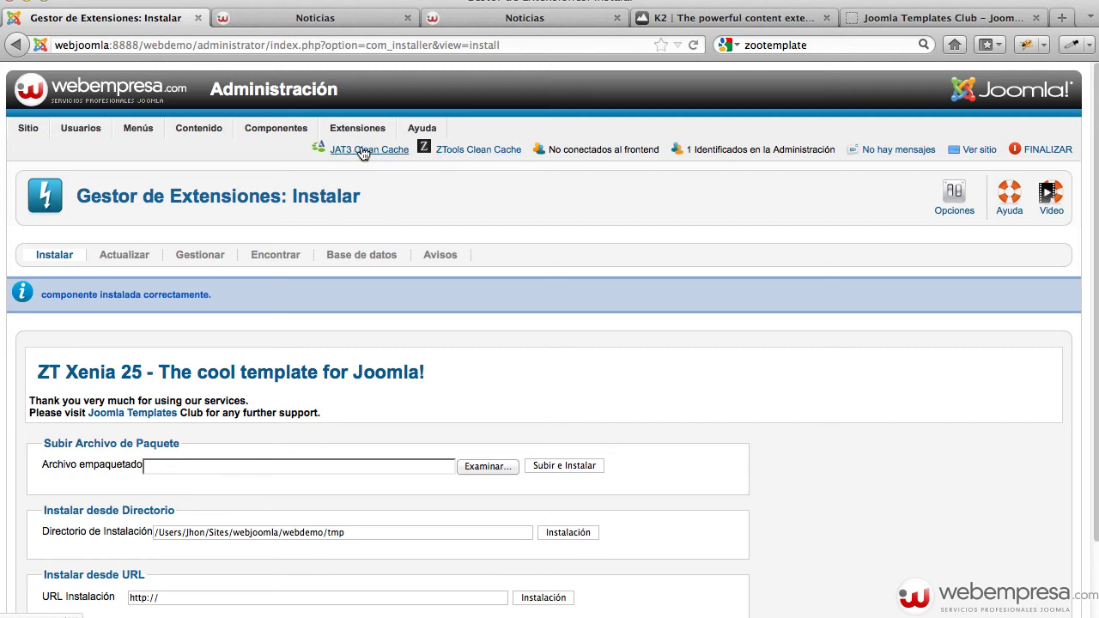
Filter the Plug-in Manager by 'ja t3' and disable the JA T3 Framework plugin
mouse_move(356, 130)
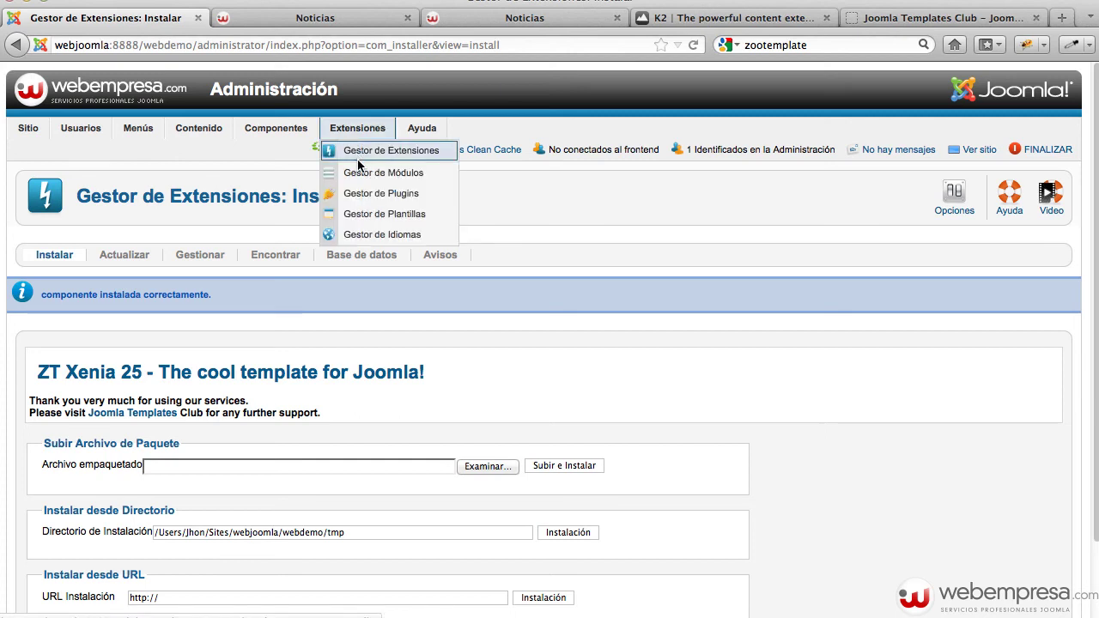
left_click(361, 195)
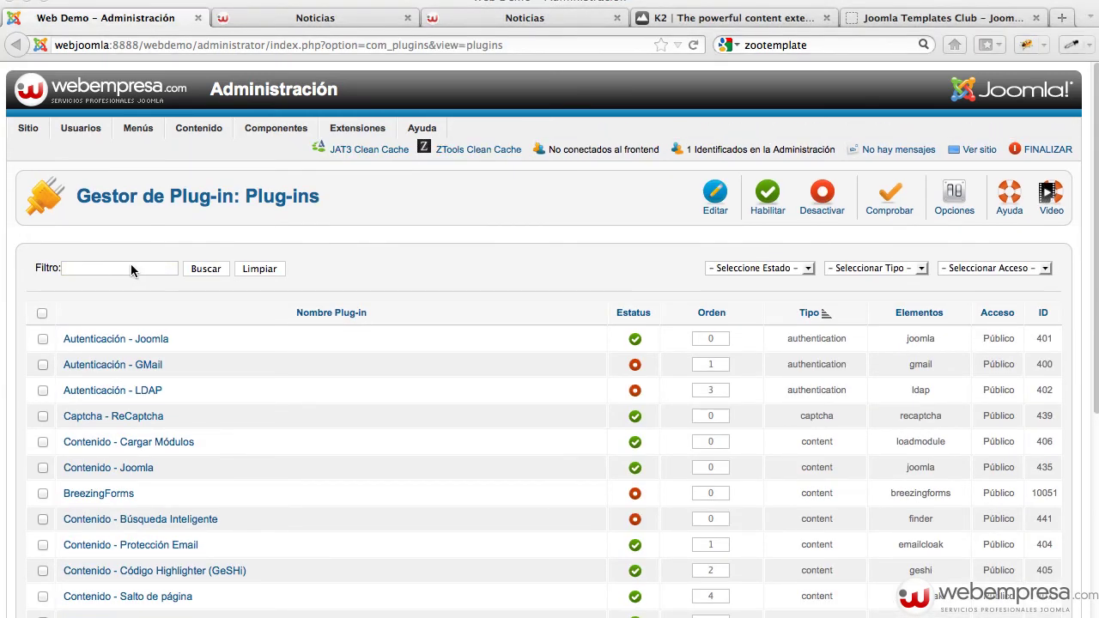
double_click(122, 266)
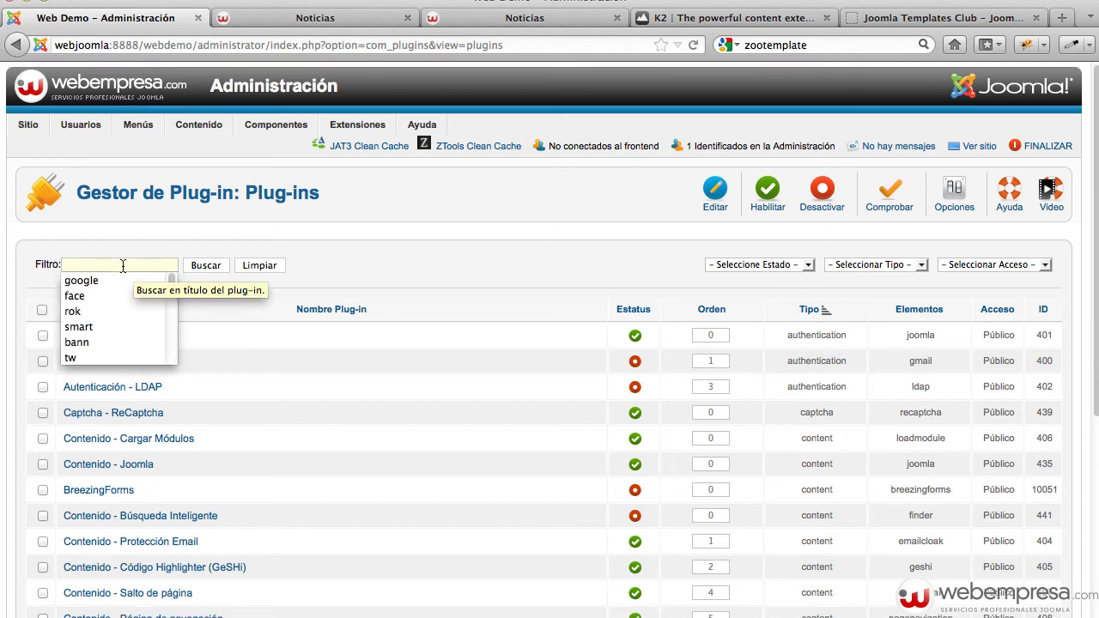
type("ja t3")
key("Return")
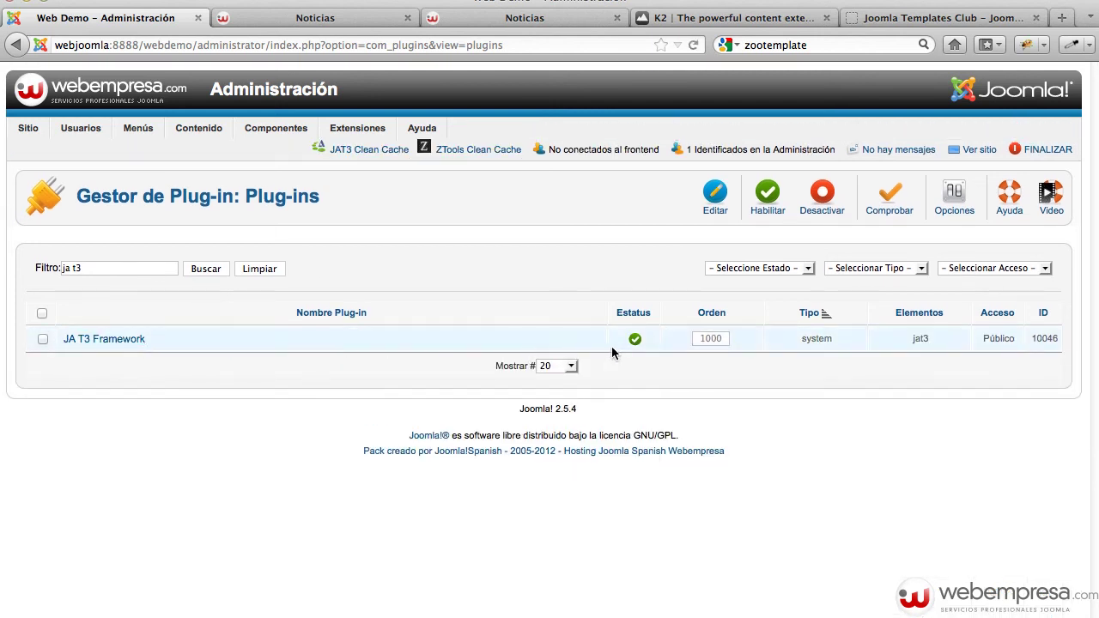
left_click(637, 344)
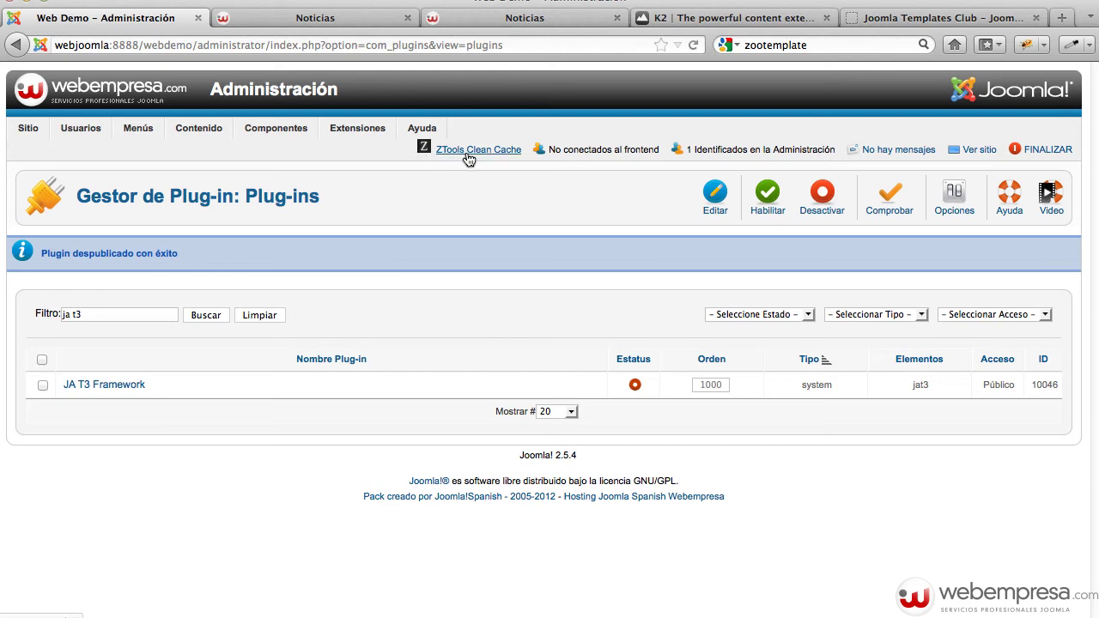
mouse_move(365, 130)
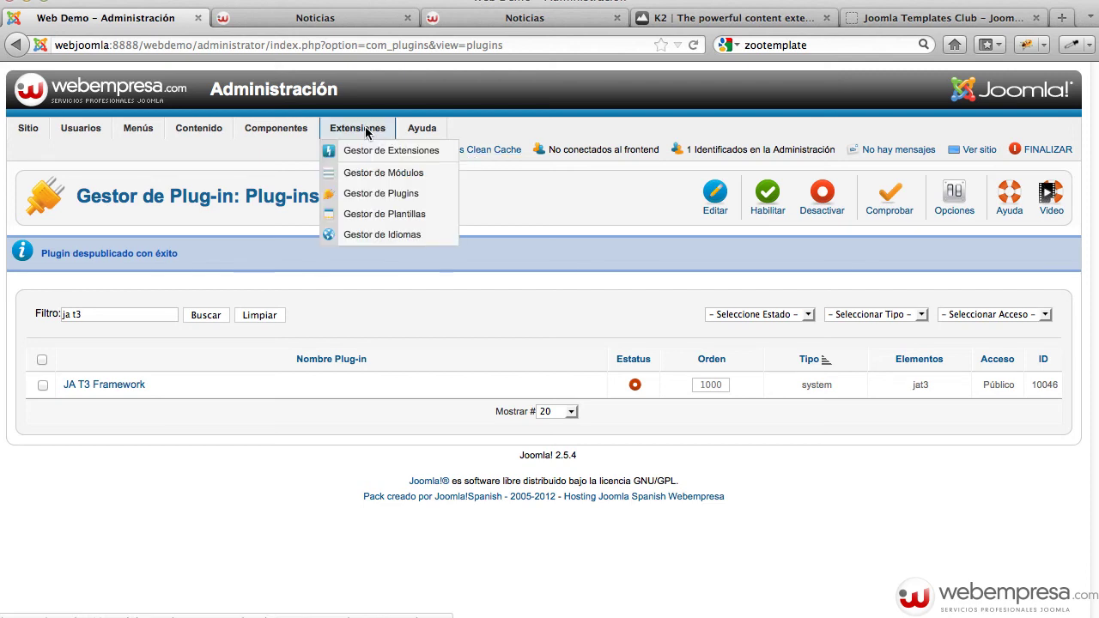
Make zt_xenia25 - Defecto the default site template style and open the public site
left_click(382, 214)
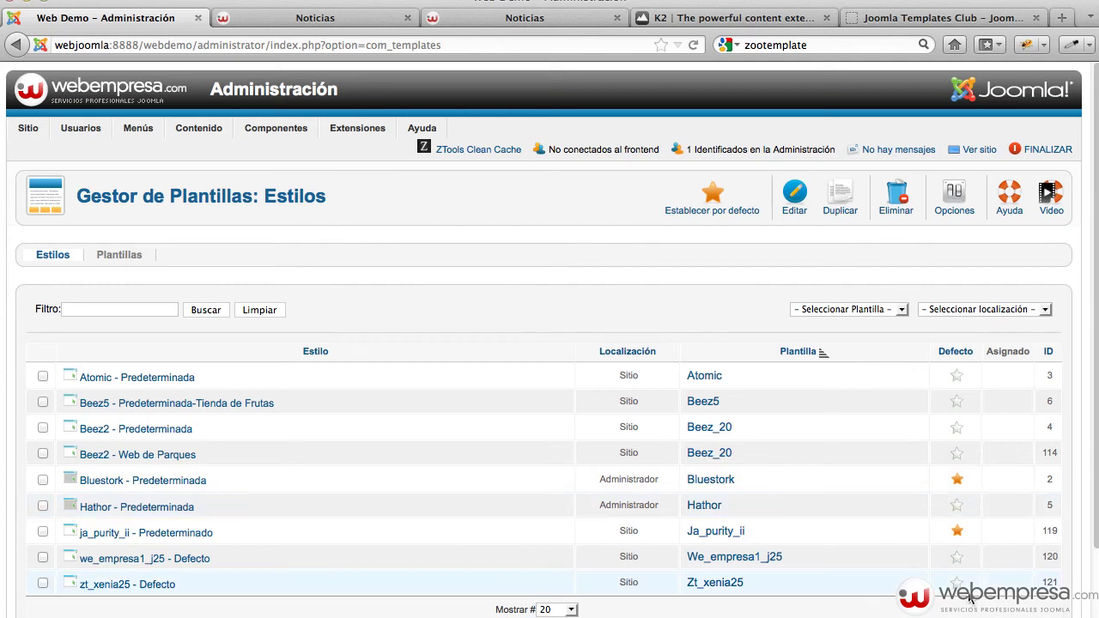
left_click(957, 583)
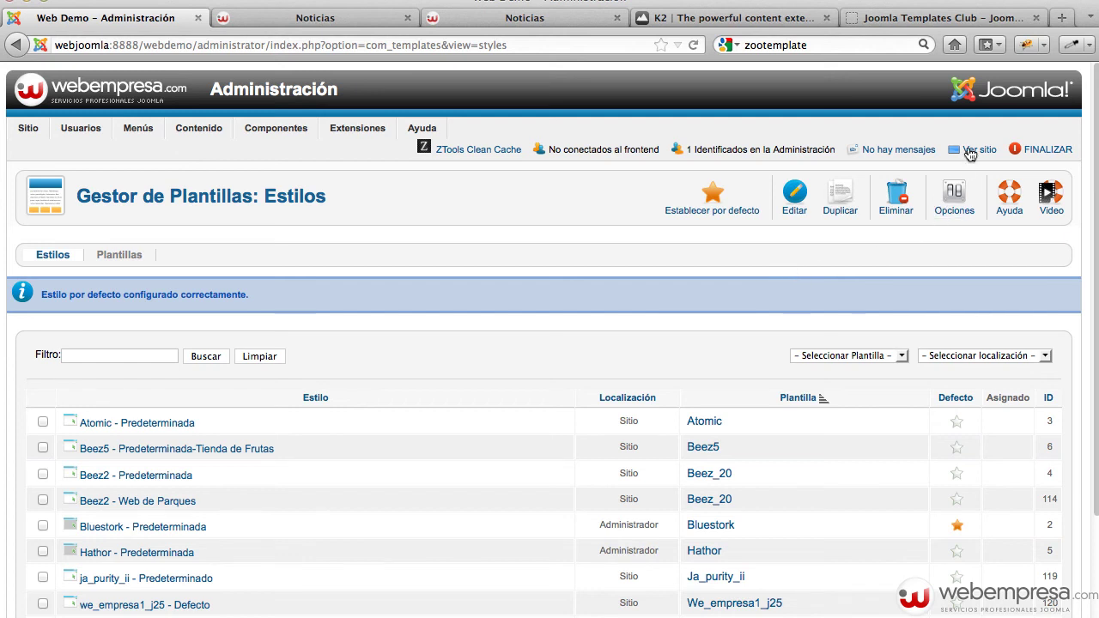
left_click(970, 151)
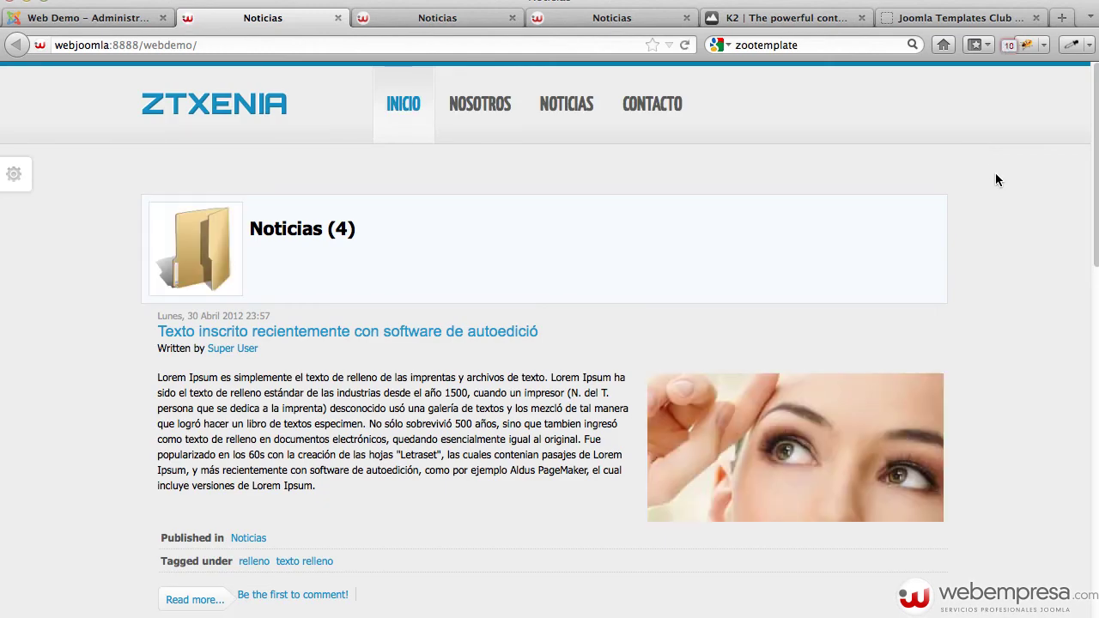
Check the front page's ZT Xenia layout and footer, then return to the administrator's template styles
scroll(1001, 185, "down", 12)
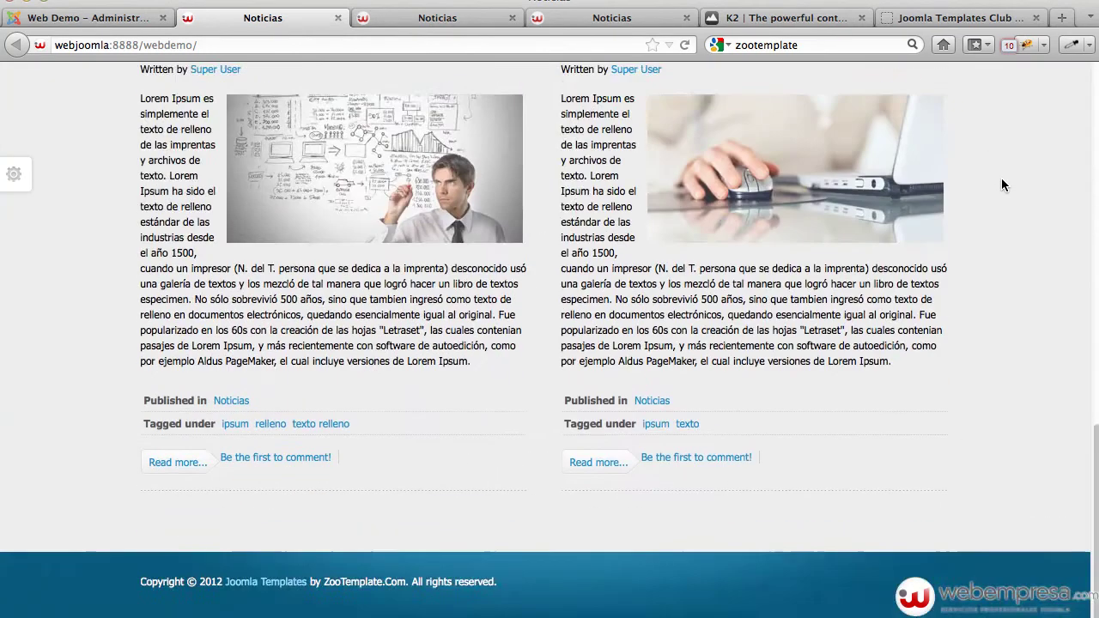
scroll(1001, 185, "up", 12)
scroll(1001, 185, "down", 12)
scroll(1001, 184, "up", 12)
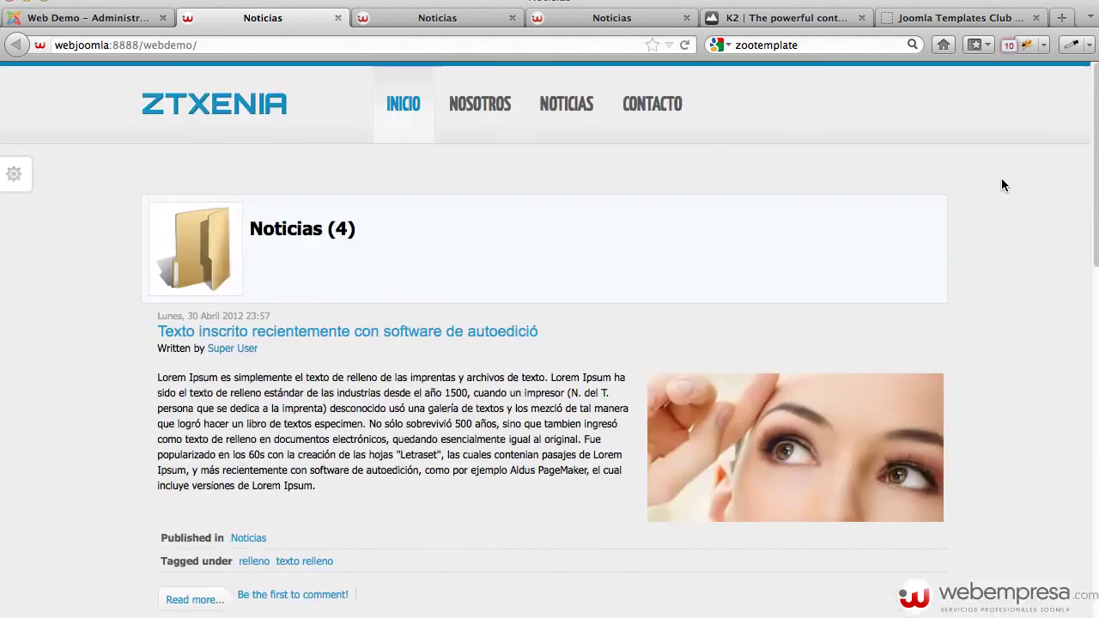
left_click(113, 18)
scroll(665, 283, "down", 3)
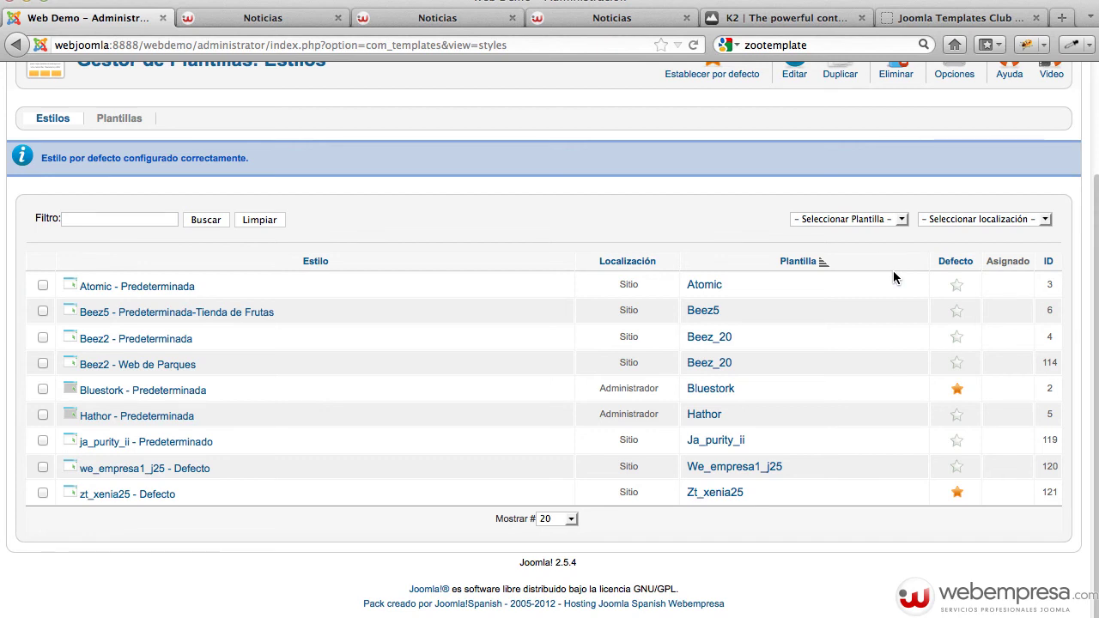
Edit zt_xenia25 - Defecto and delete the ZooTemplate credit from the copyright text
left_click(143, 497)
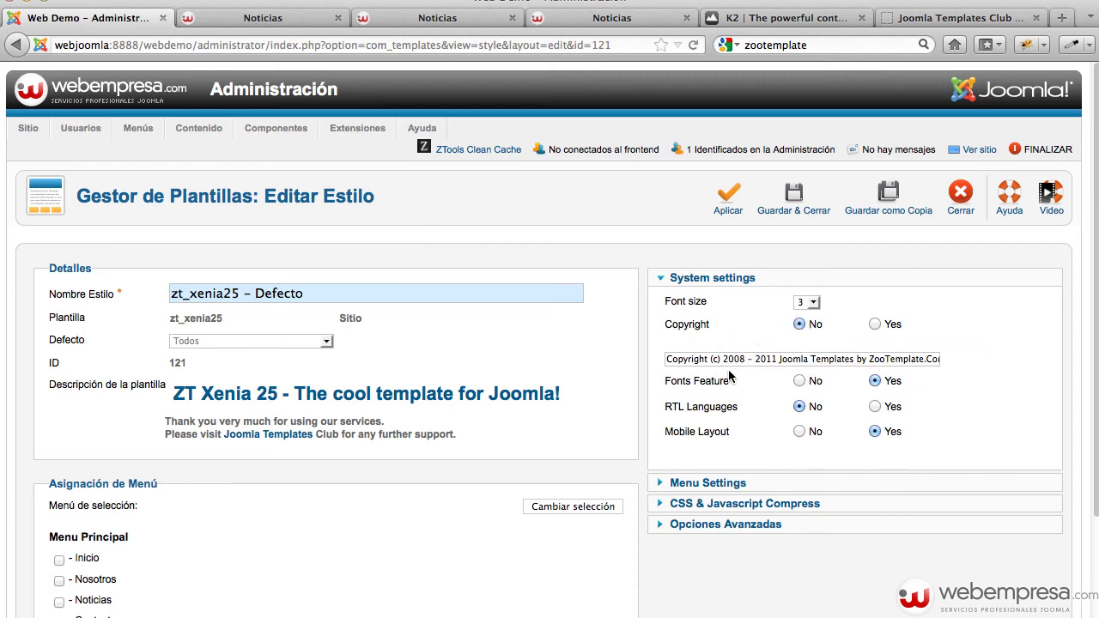
key("super+a")
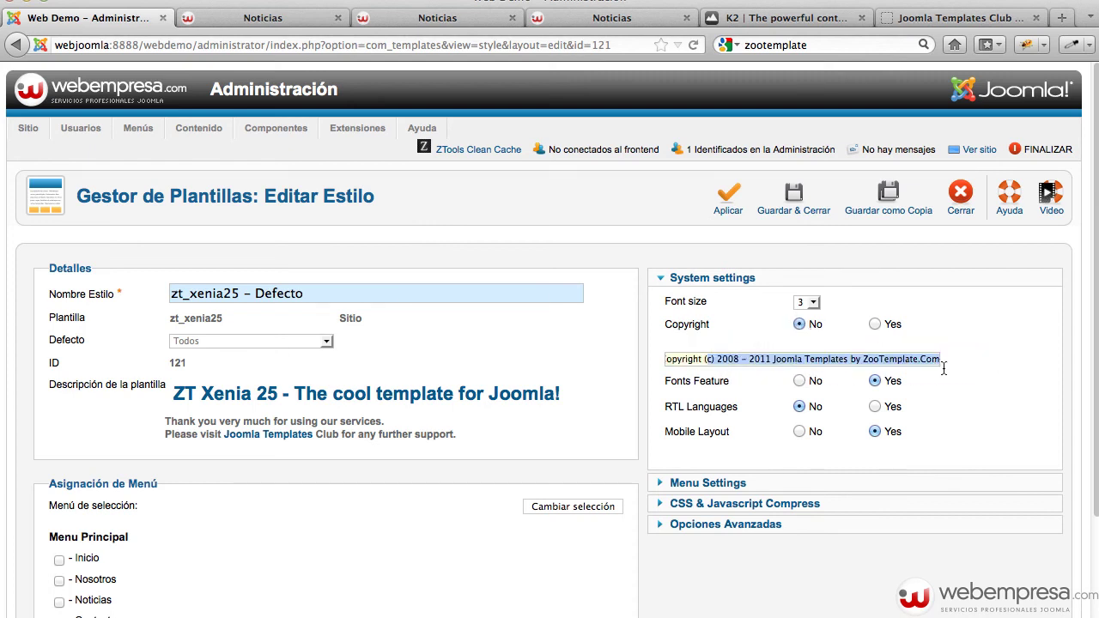
left_click(844, 362)
left_click_drag(773, 361, 982, 355)
key("BackSpace")
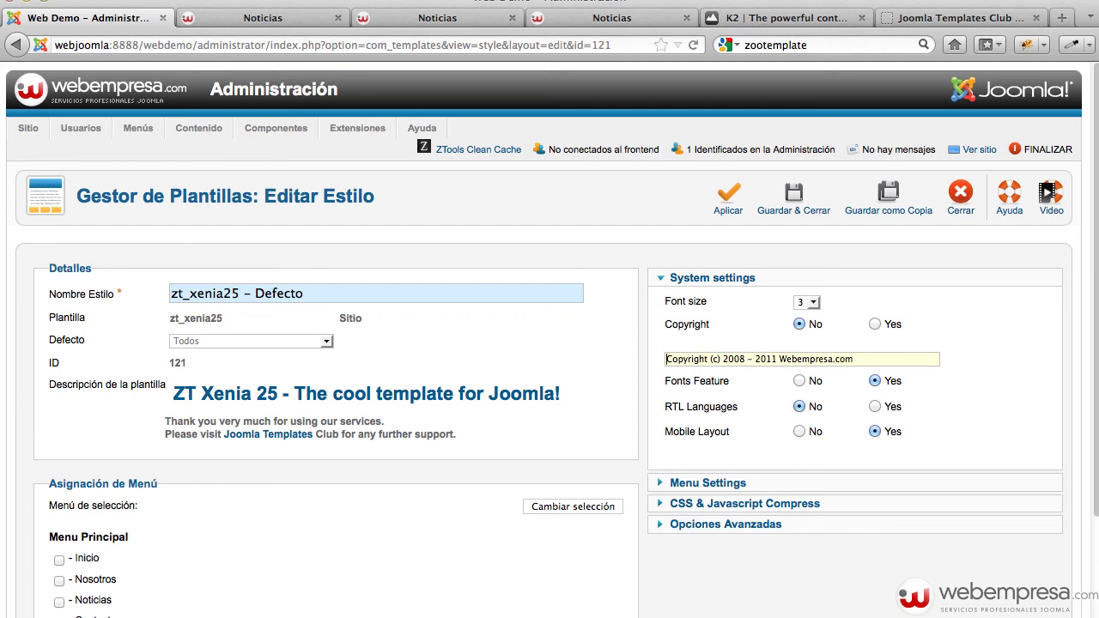
Change the copyright year to 2012 so it reads Webempresa.com, and set Copyright to Yes
left_click(777, 359)
key("BackSpace")
type("2")
left_click(874, 325)
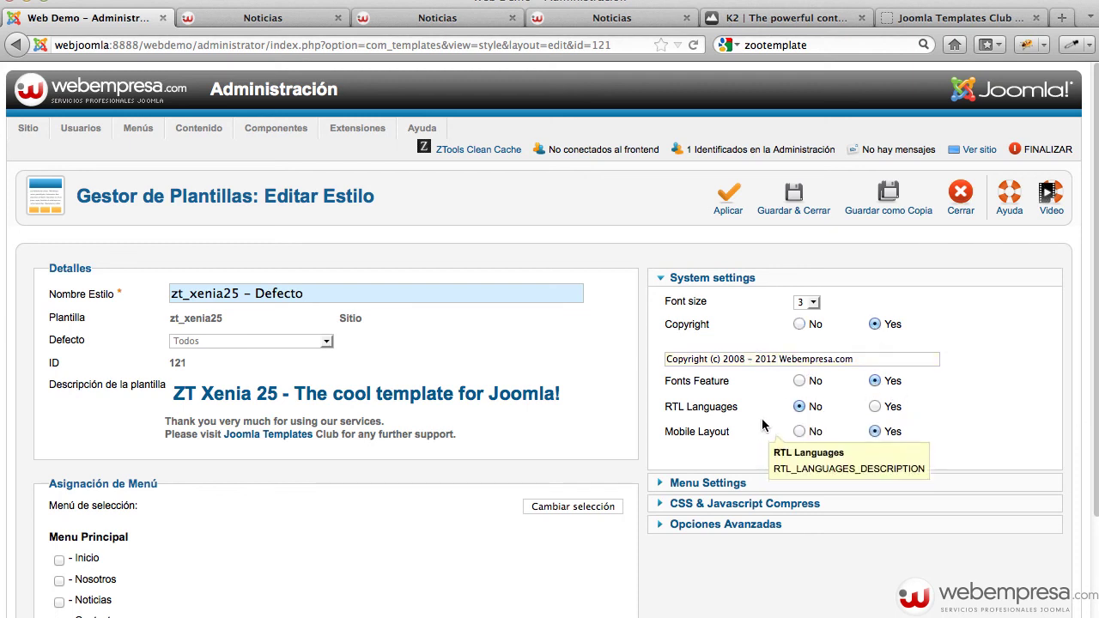
left_click(720, 482)
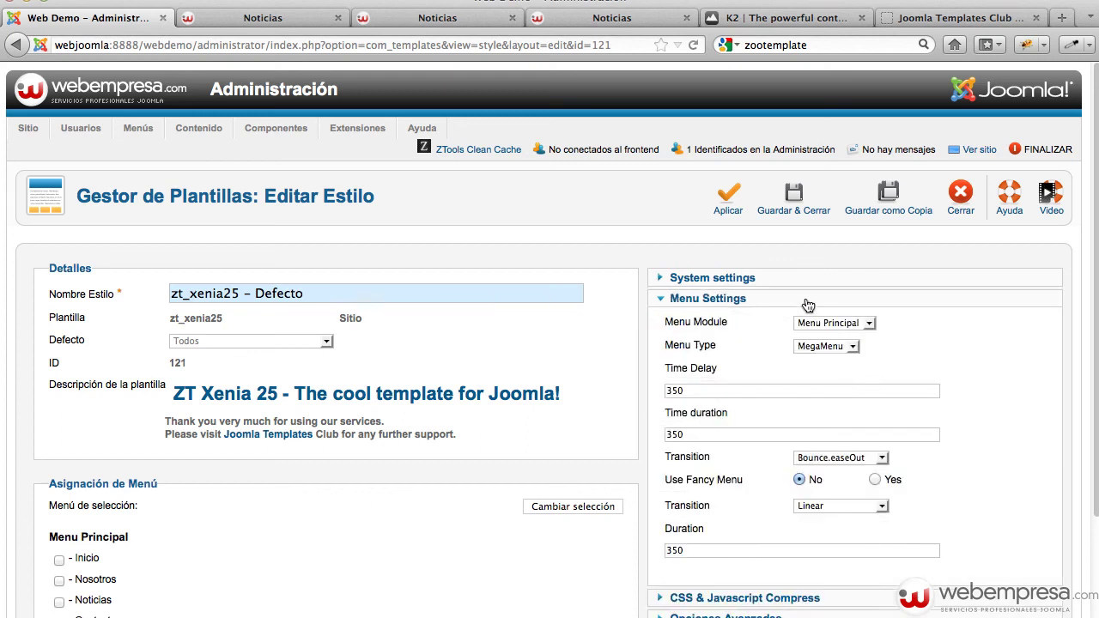
Keep Menu Principal as the menu module and set Merge CSS and JS to No
left_click(869, 326)
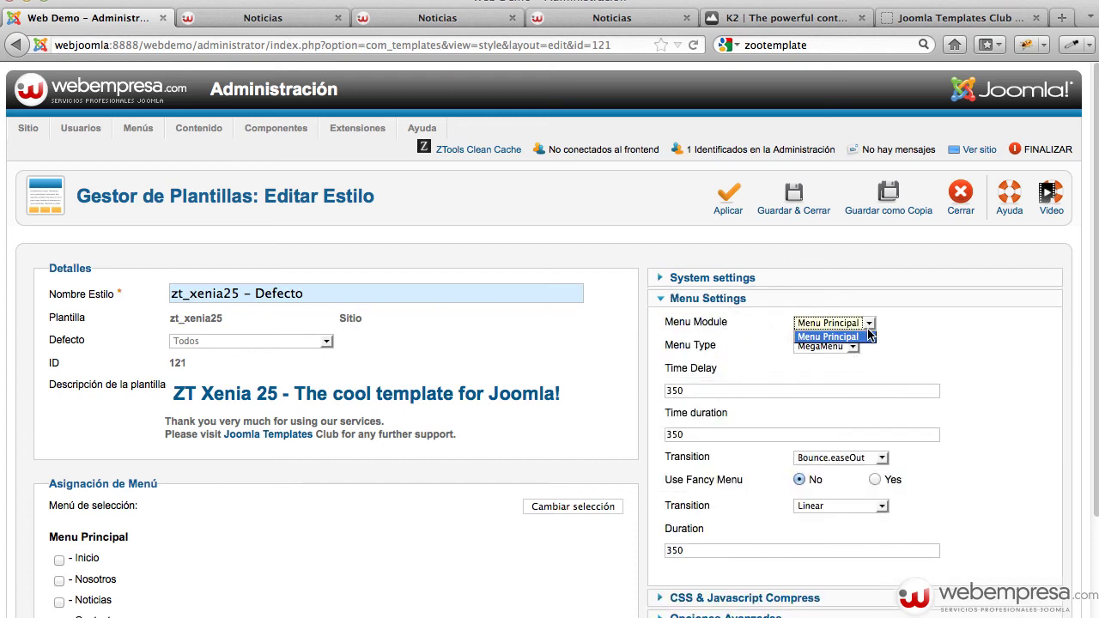
left_click(868, 336)
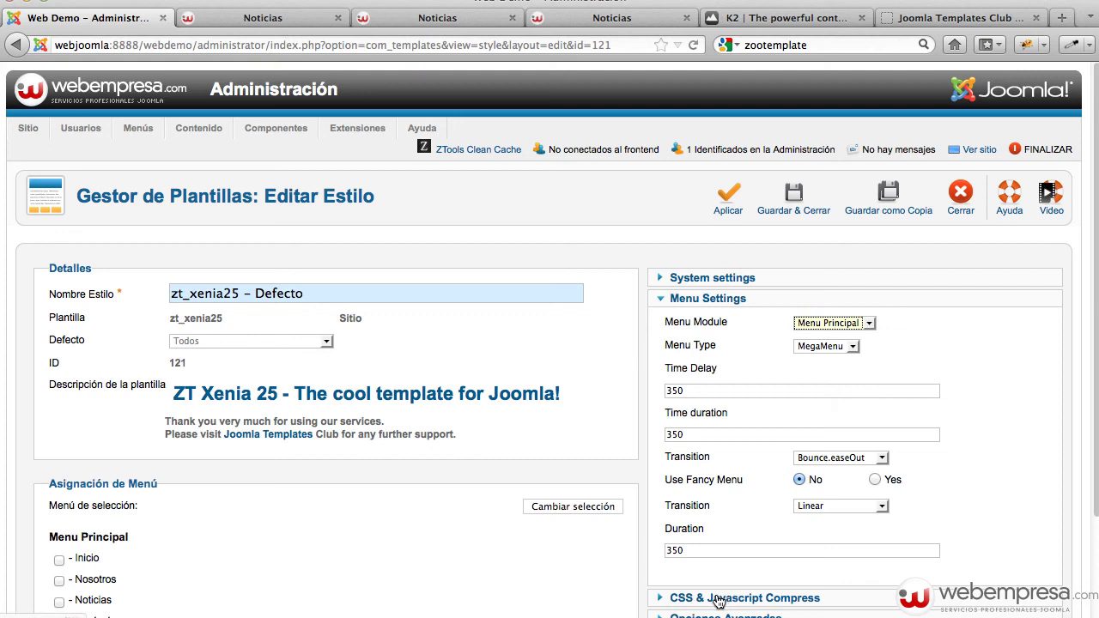
left_click(719, 599)
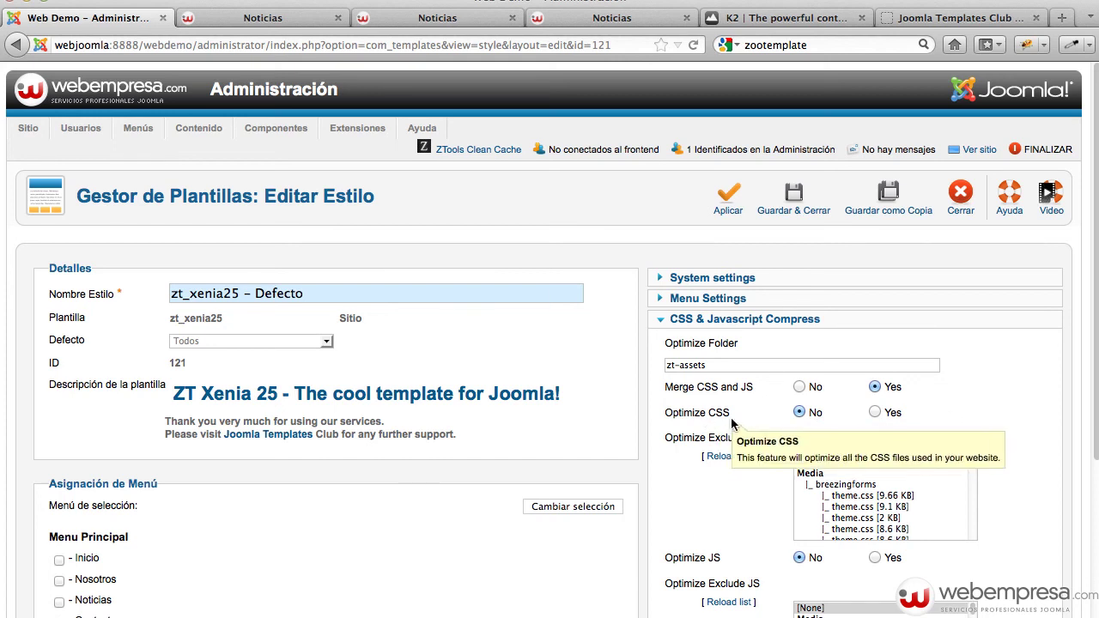
left_click(799, 387)
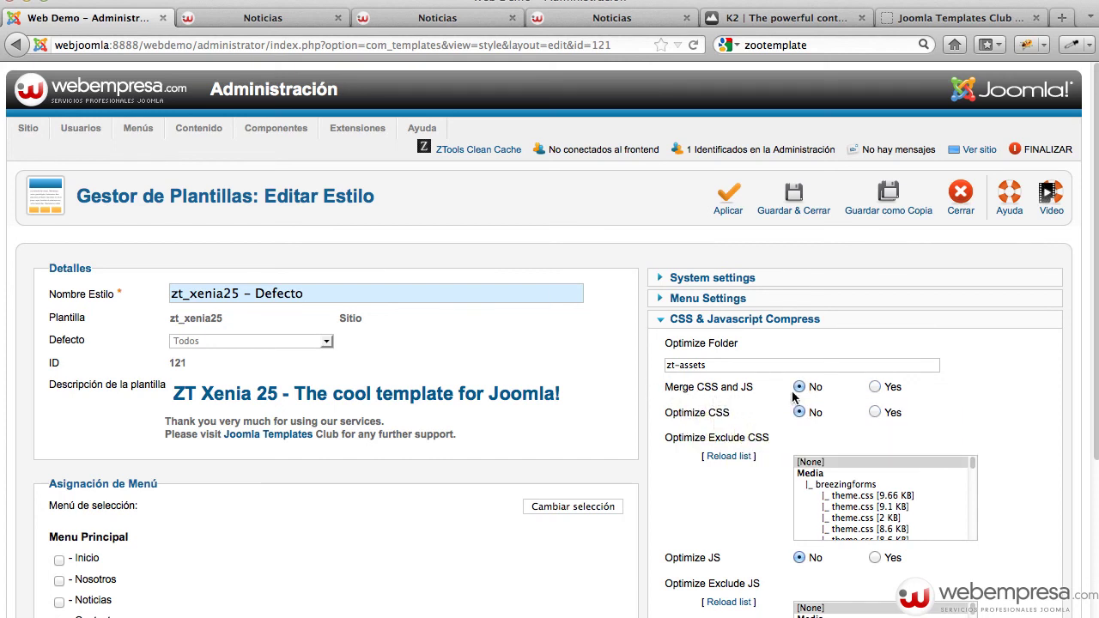
scroll(977, 378, "down", 1)
scroll(977, 378, "down", 4)
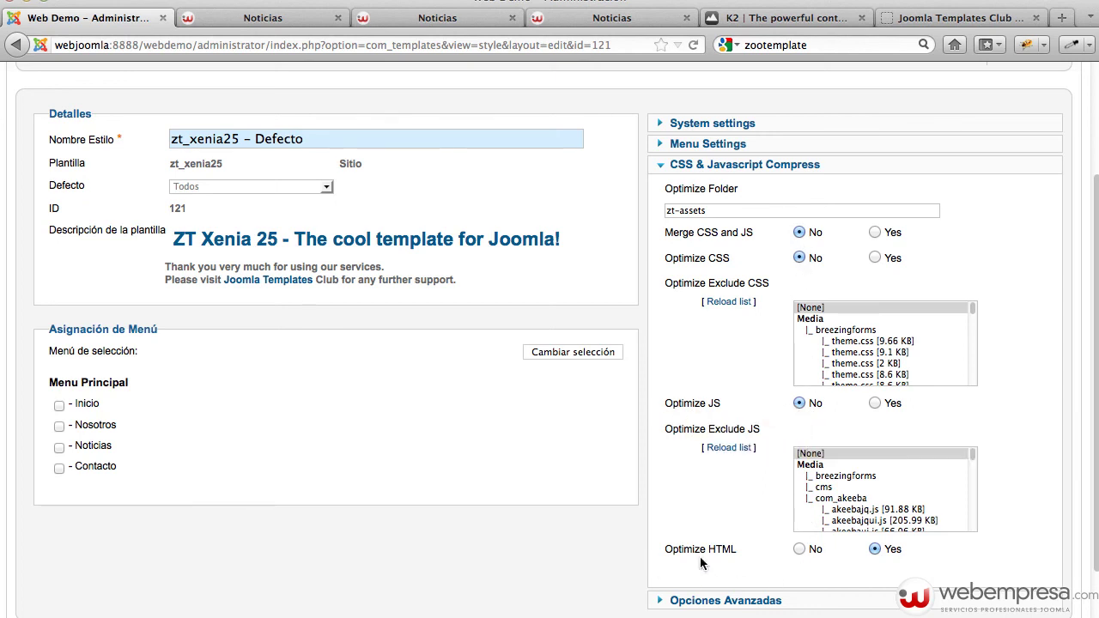
Set Optimize HTML and Show change color to No, then save and close the style
left_click(799, 550)
scroll(971, 494, "down", 5)
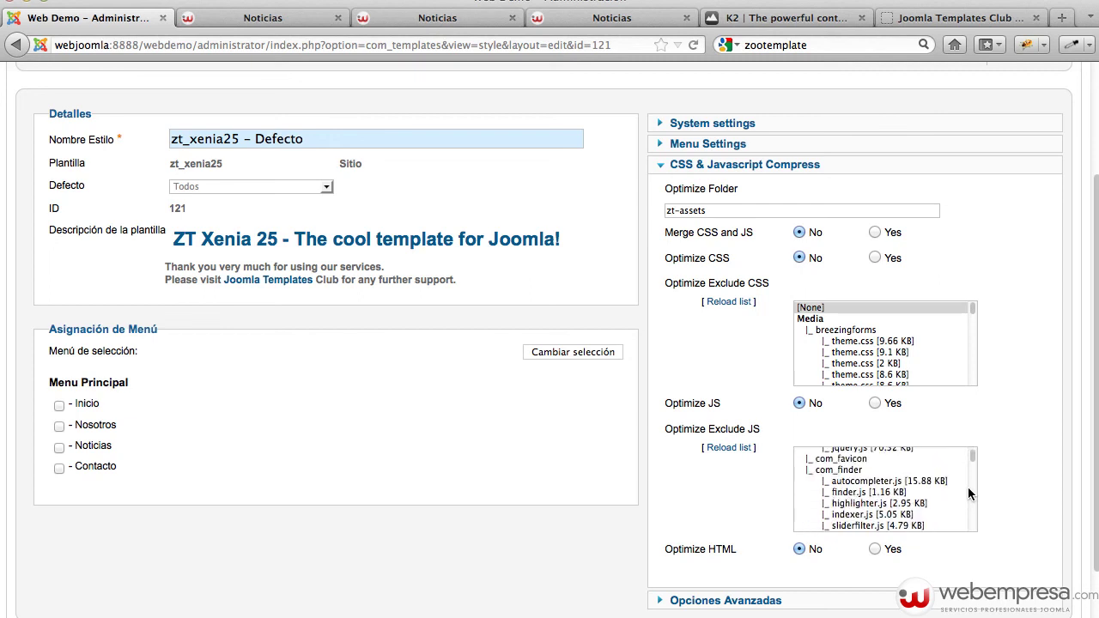
left_click(767, 599)
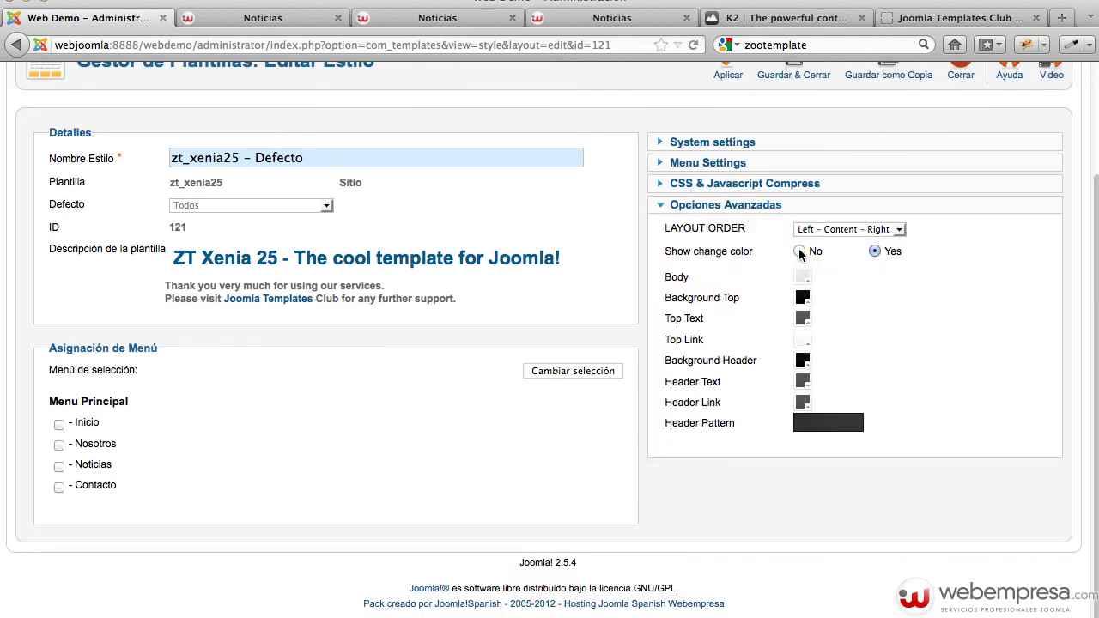
left_click(799, 252)
scroll(876, 296, "up", 4)
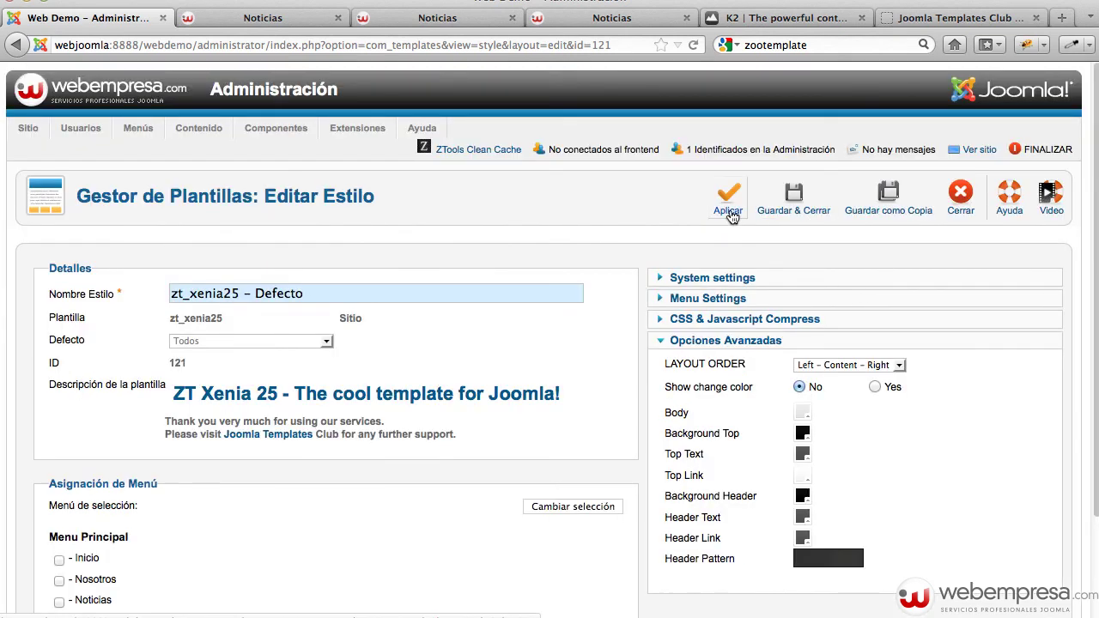
left_click(793, 210)
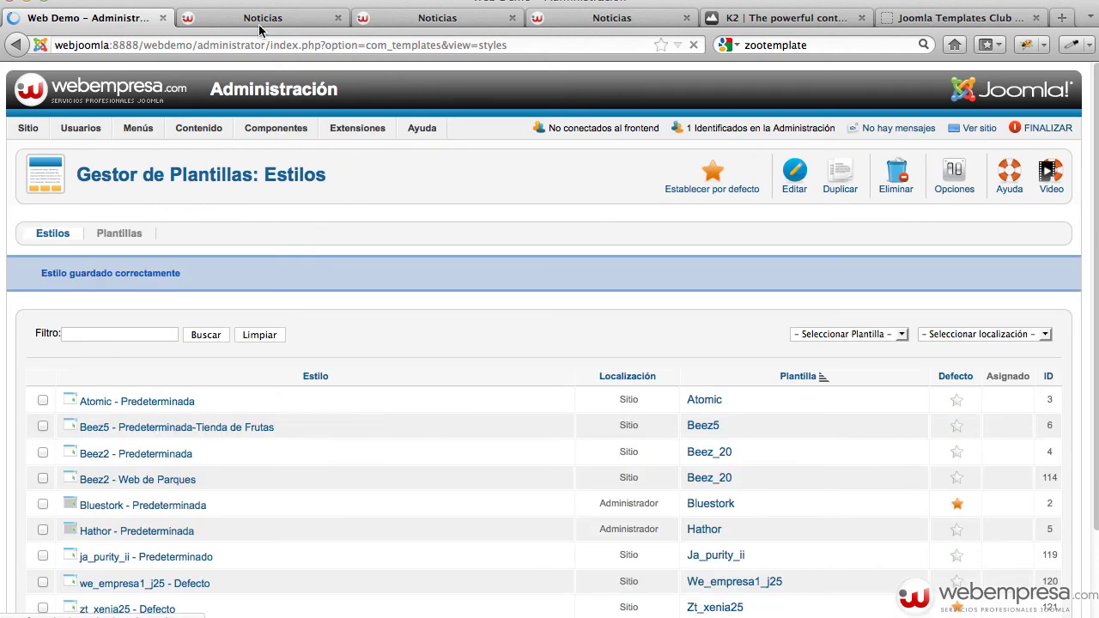
Reload the Noticias page and confirm the footer reads Copyright (c) 2008 - 2012 Webempresa.com
left_click(262, 22)
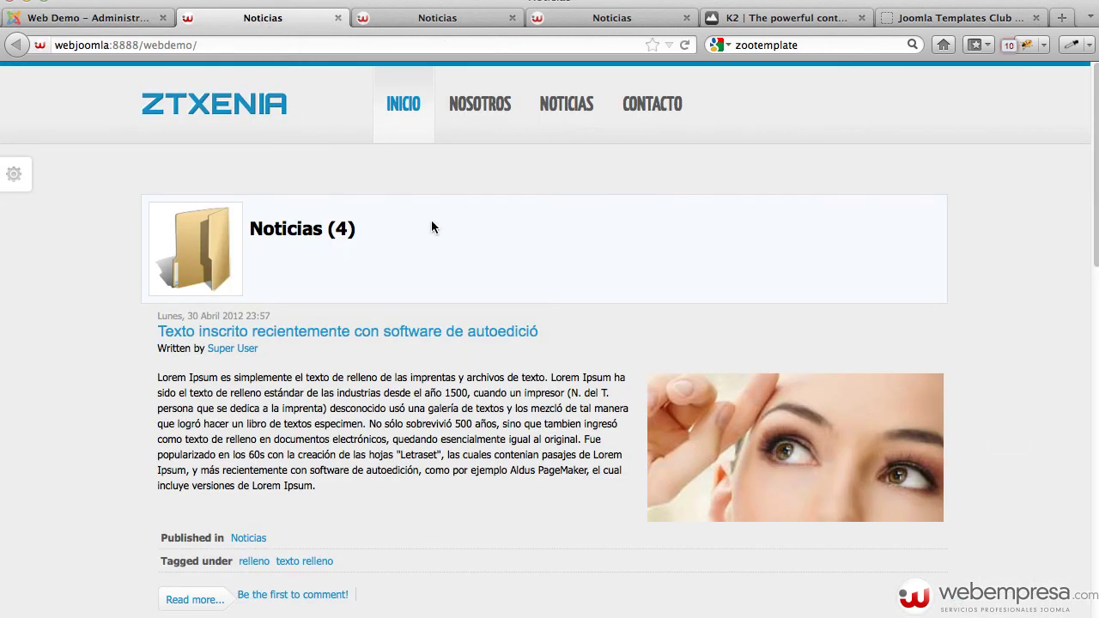
key("super+r")
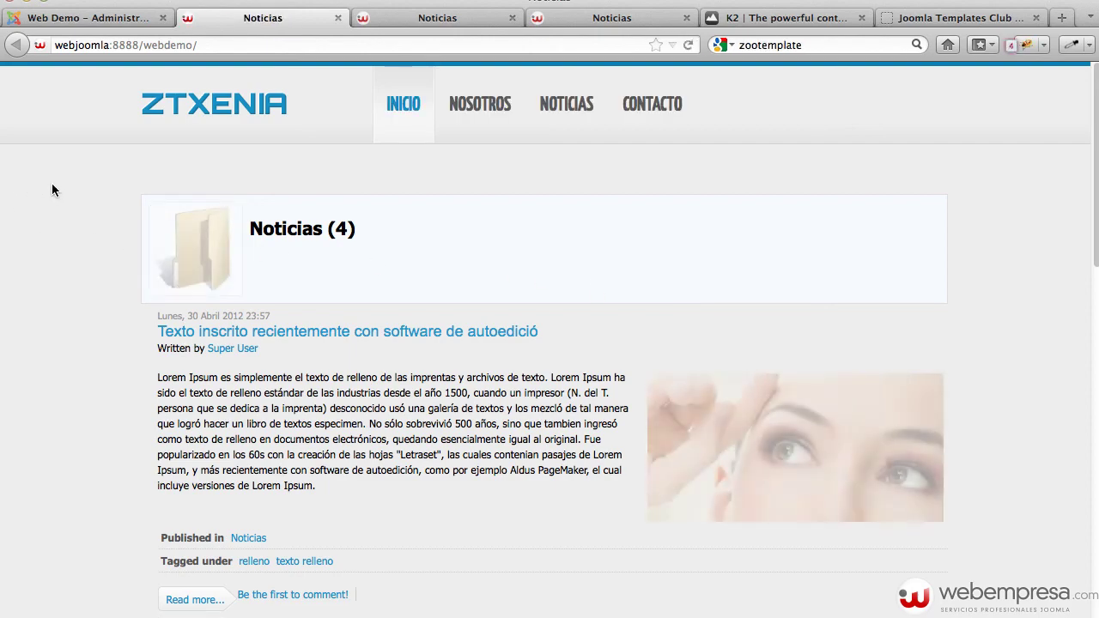
scroll(120, 239, "down", 5)
scroll(120, 239, "down", 5)
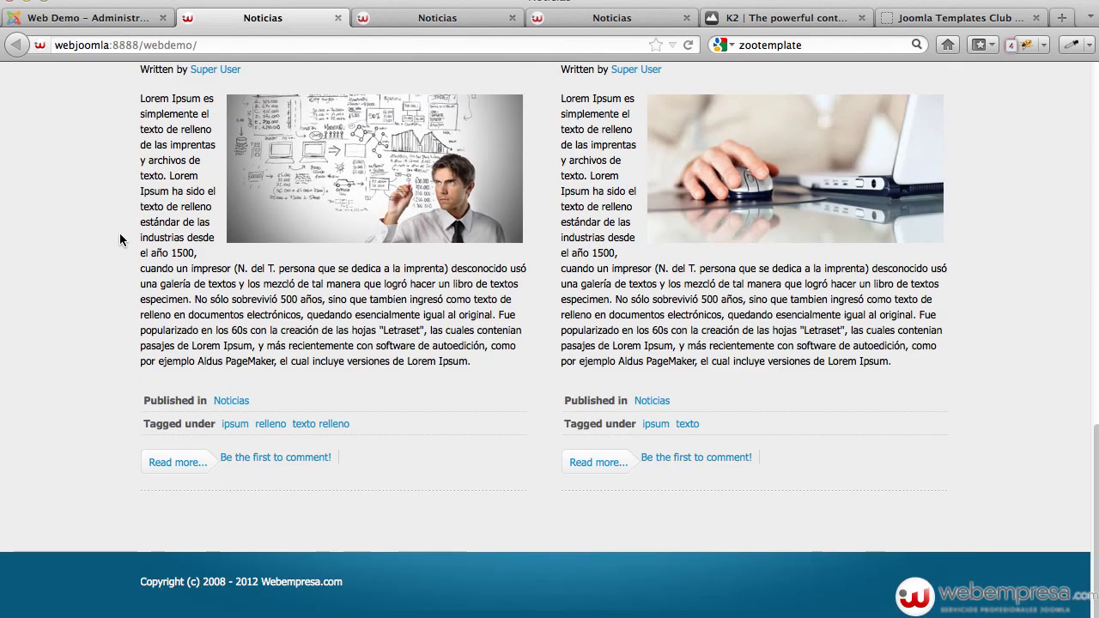
key("super+r")
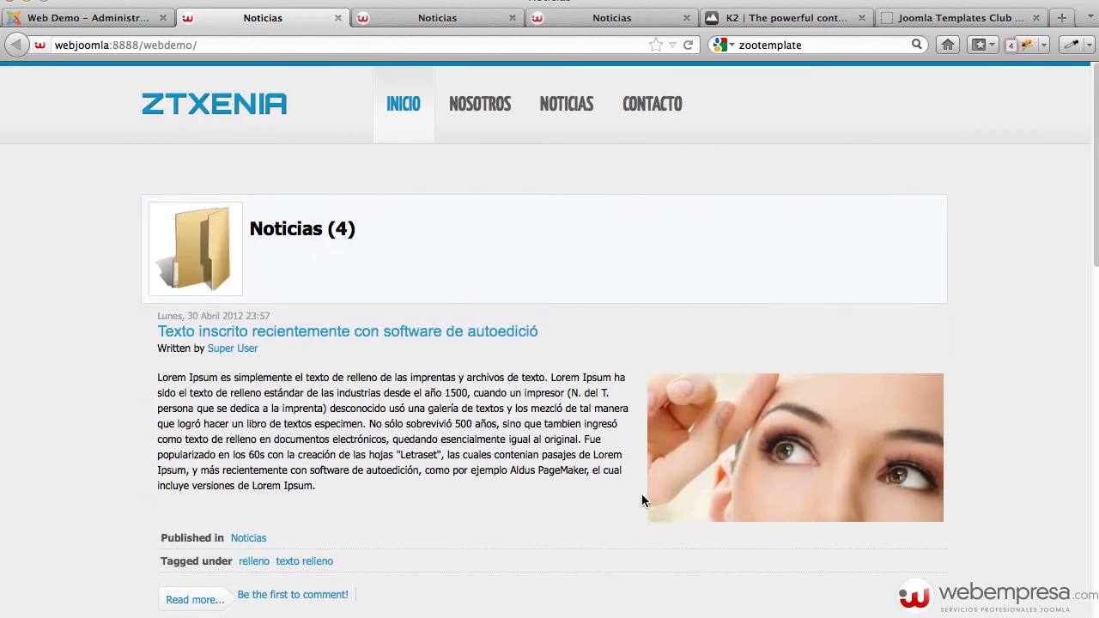